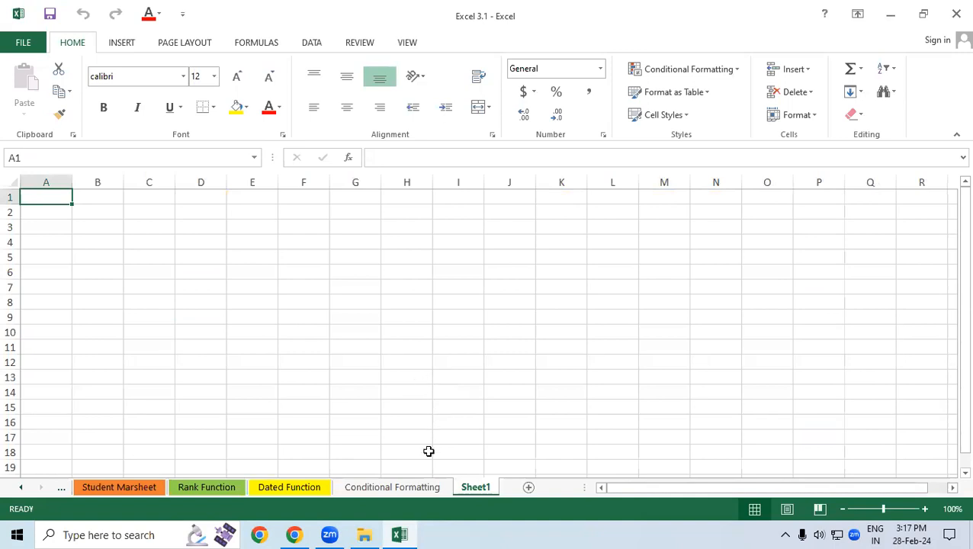
Look over the Conditional Formatting sheet's title and coloured number table, and return to Sheet1
left_click(417, 488)
left_click_drag(144, 226, 562, 438)
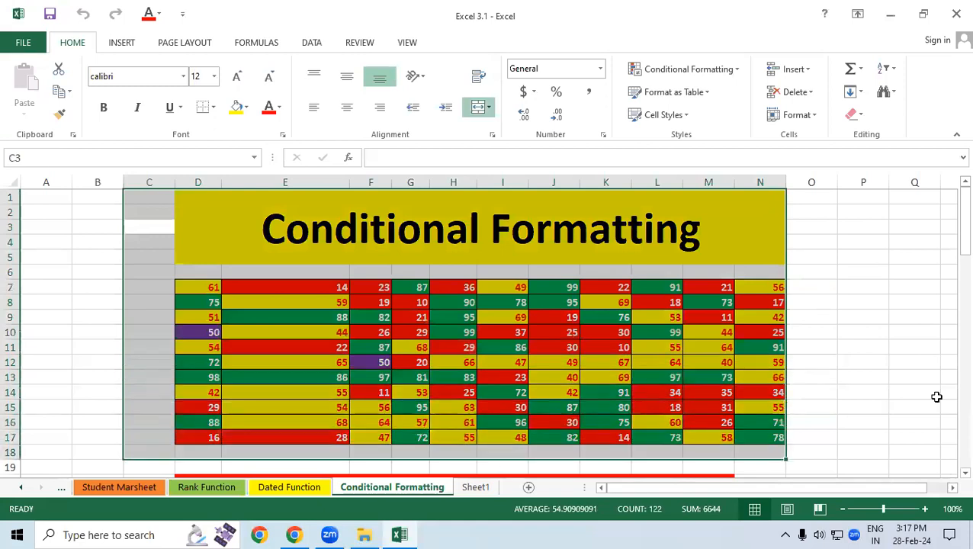
left_click_drag(951, 215, 883, 131)
left_click(391, 220)
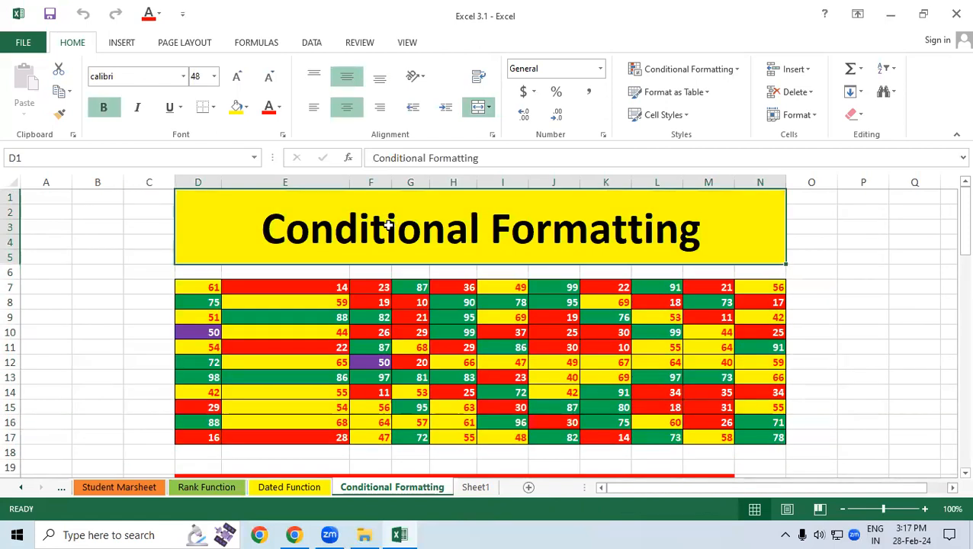
left_click(470, 489)
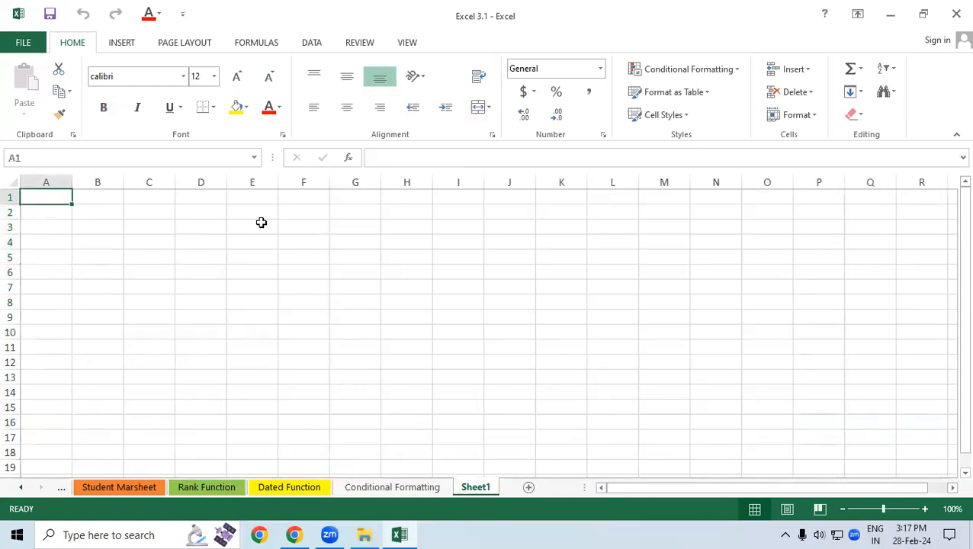
left_click_drag(192, 198, 770, 257)
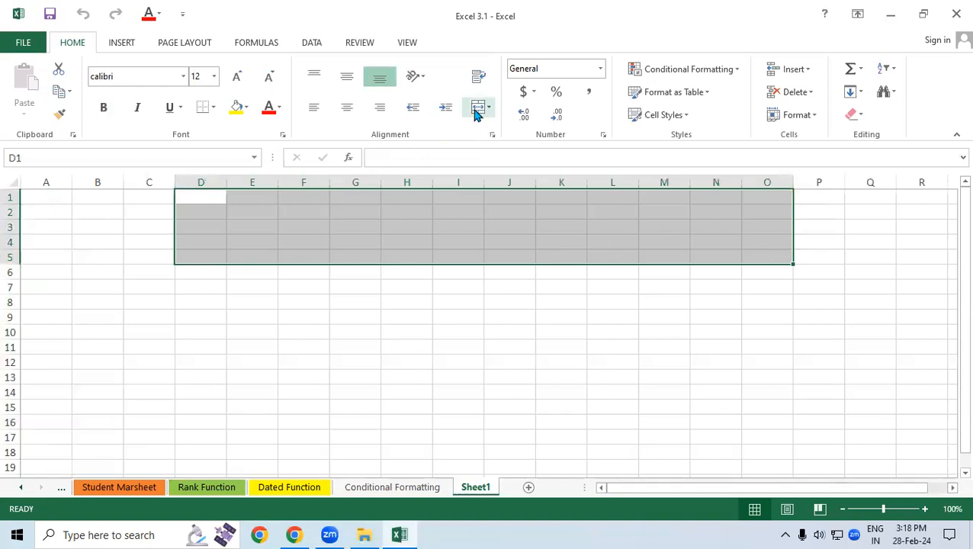
left_click(458, 302)
left_click(474, 110)
left_click(210, 210)
Merge and center cells D1:P4 and enter the title "Attendance Sheet" in them
left_click_drag(192, 200, 802, 243)
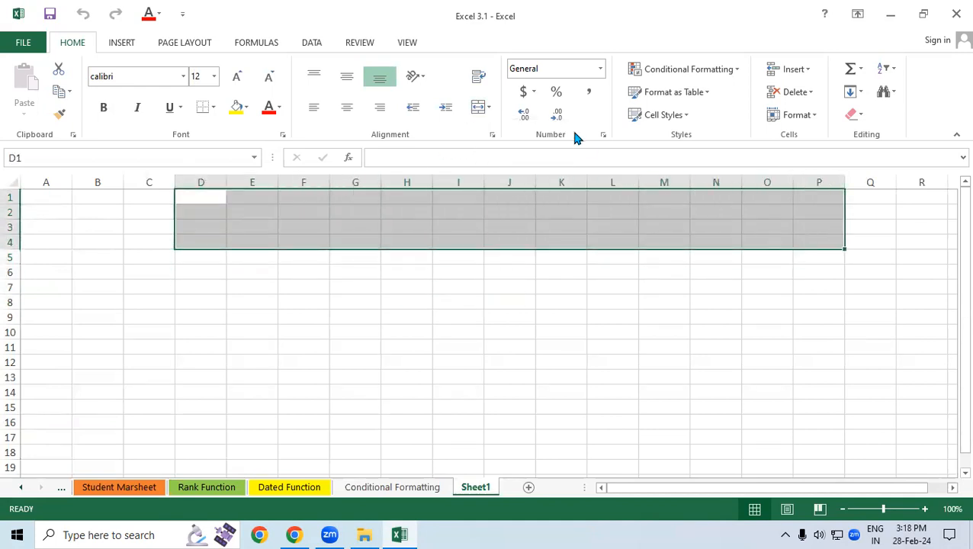
left_click(478, 110)
left_click(490, 128)
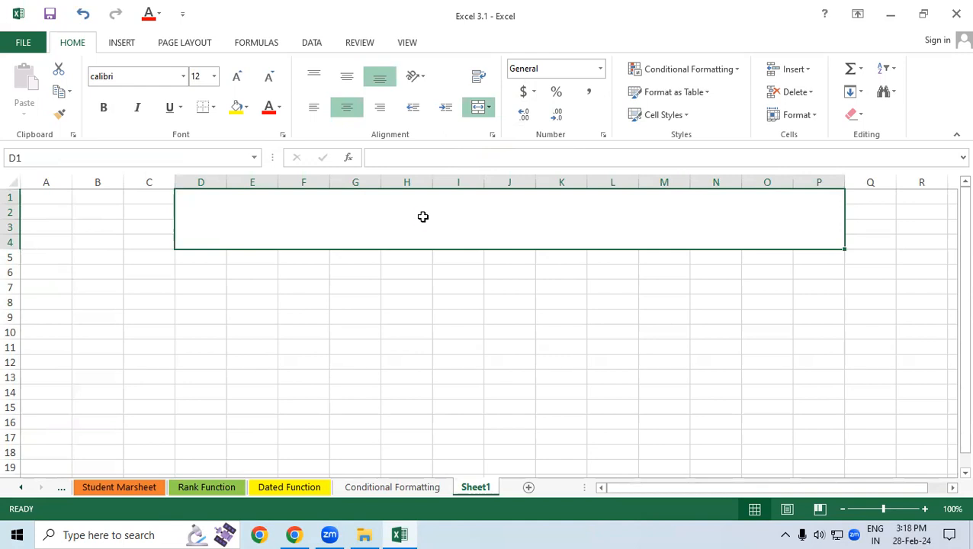
type("Atte")
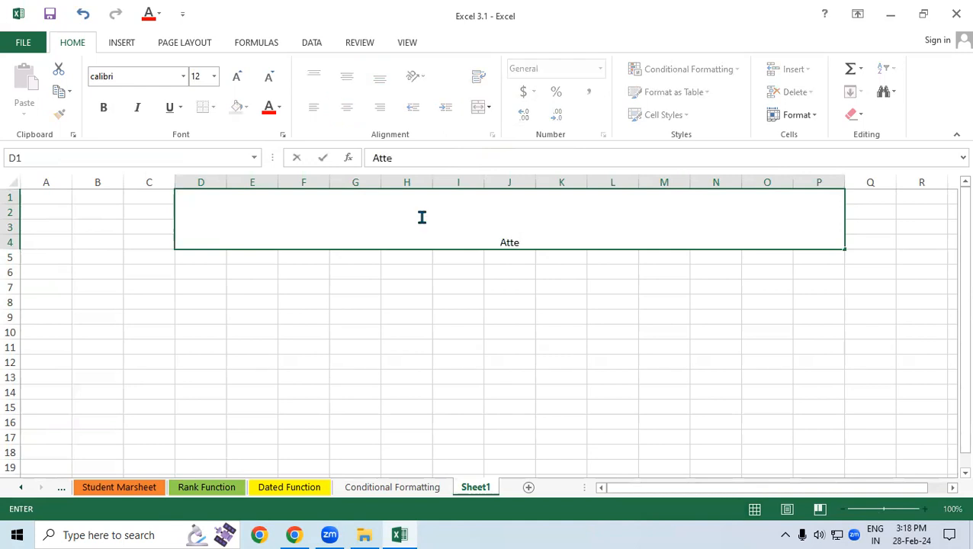
type("ndance Sheet")
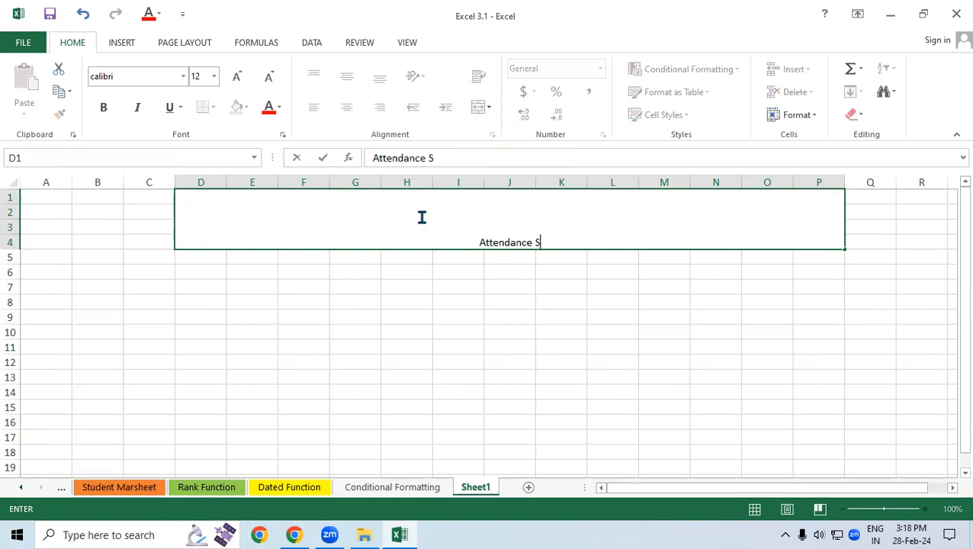
key("Return")
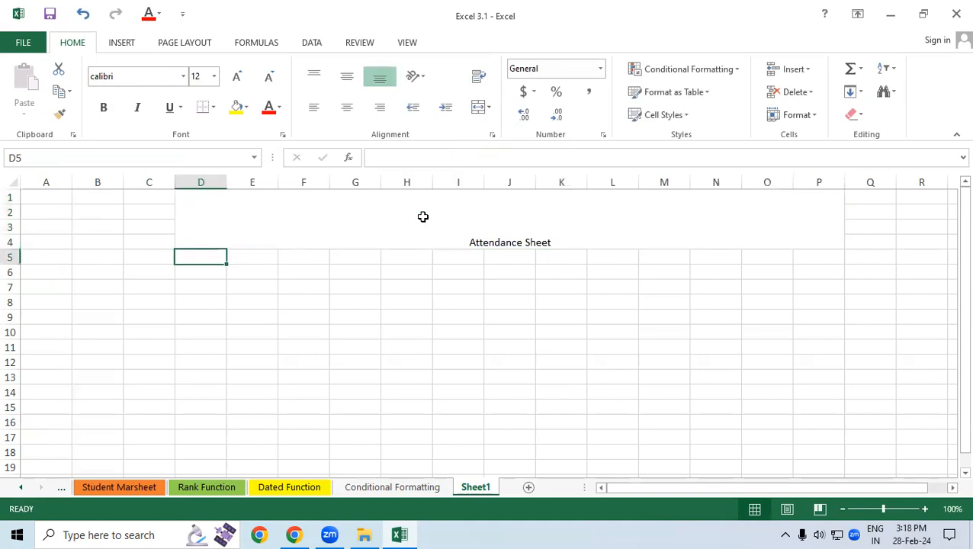
Set the "Attendance Sheet" title to font size 48 and bold
left_click(422, 216)
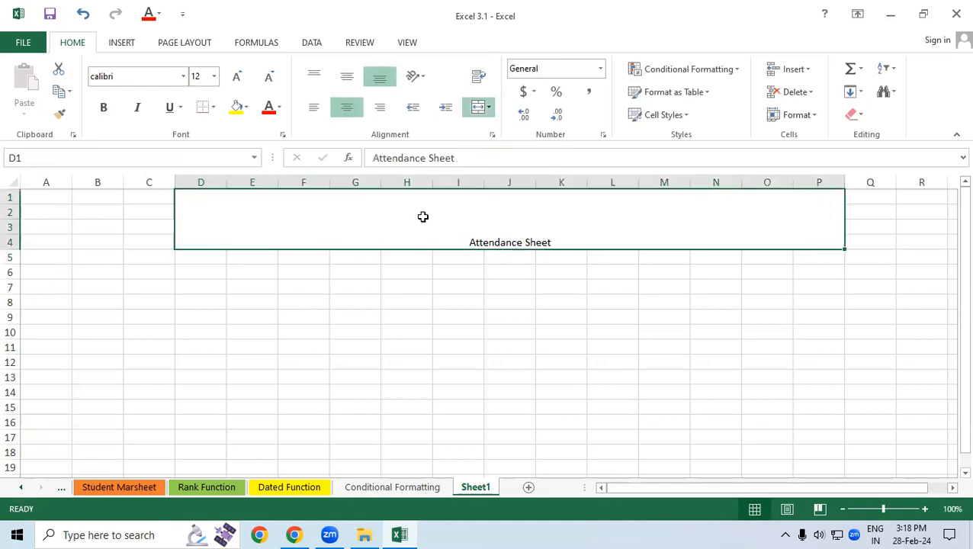
left_click(213, 76)
left_click(197, 287)
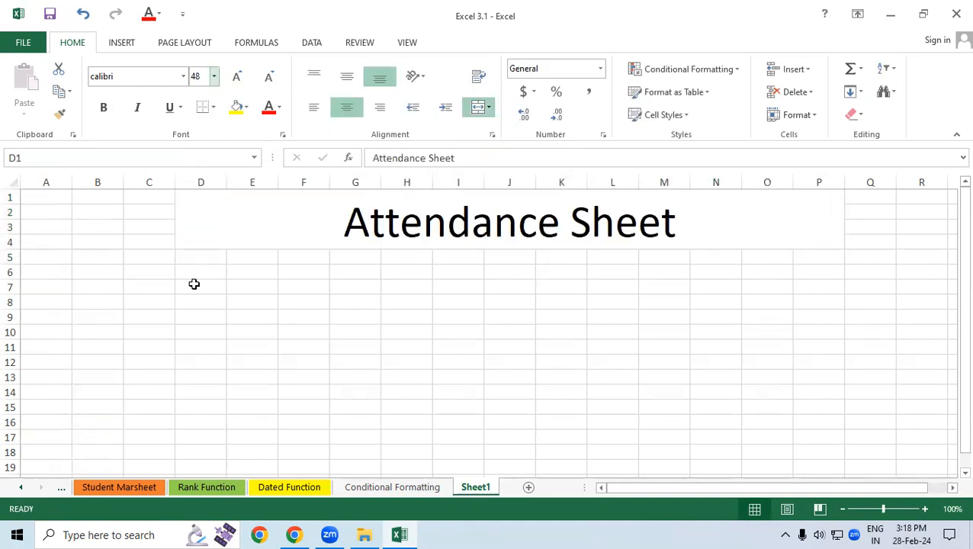
left_click(101, 108)
Give the title cell a blue fill and a white font color
left_click(245, 107)
left_click(279, 107)
left_click(238, 111)
left_click(244, 108)
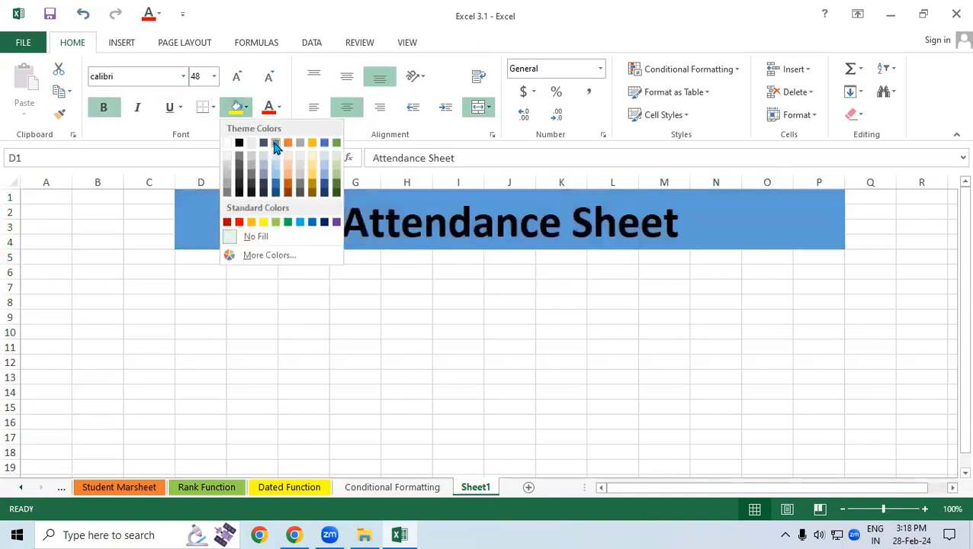
left_click(272, 160)
left_click(278, 107)
left_click(260, 159)
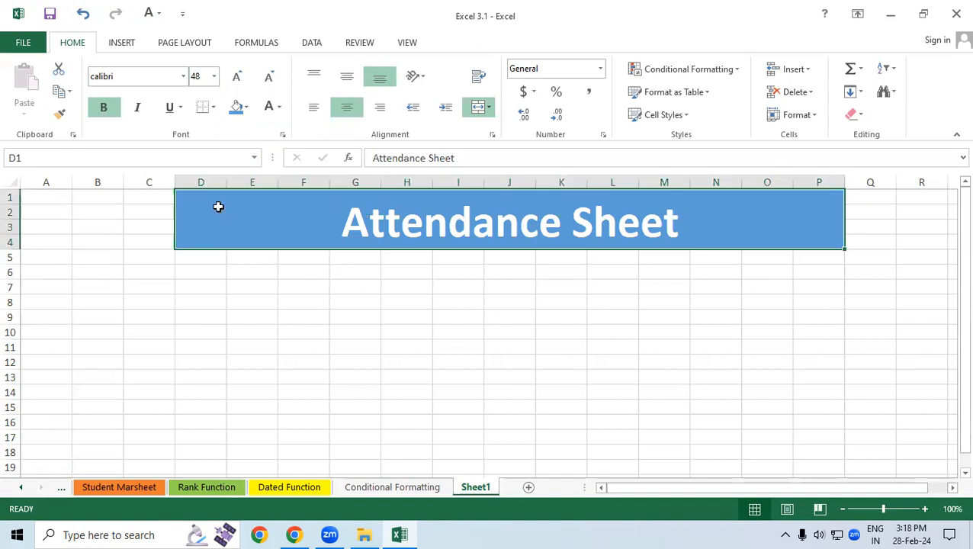
Enter the column header "Sr No" in cell A6
left_click(201, 285)
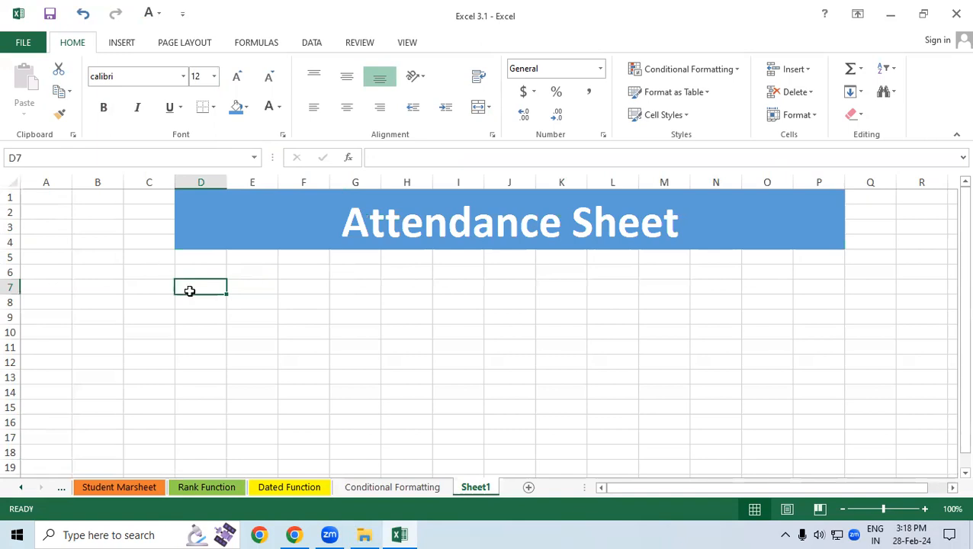
left_click(263, 289)
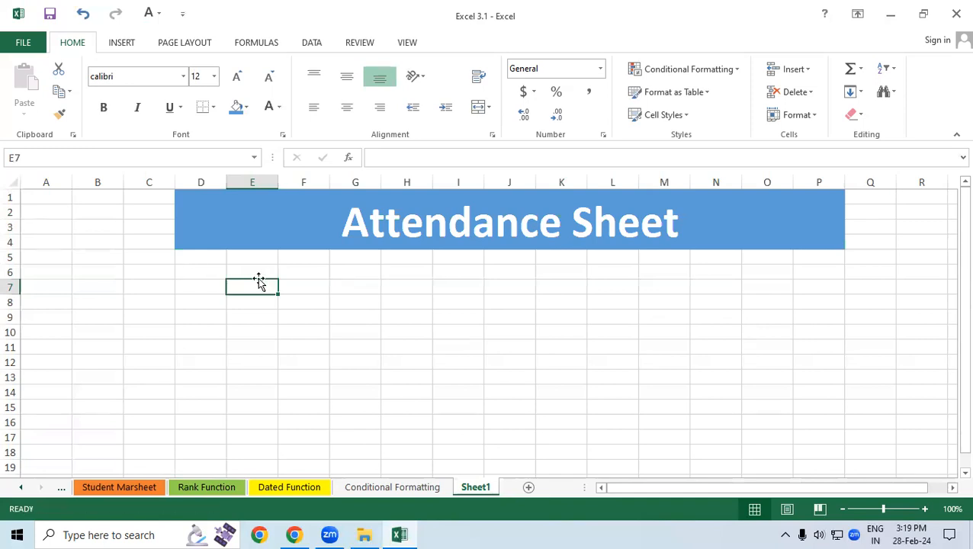
left_click(56, 270)
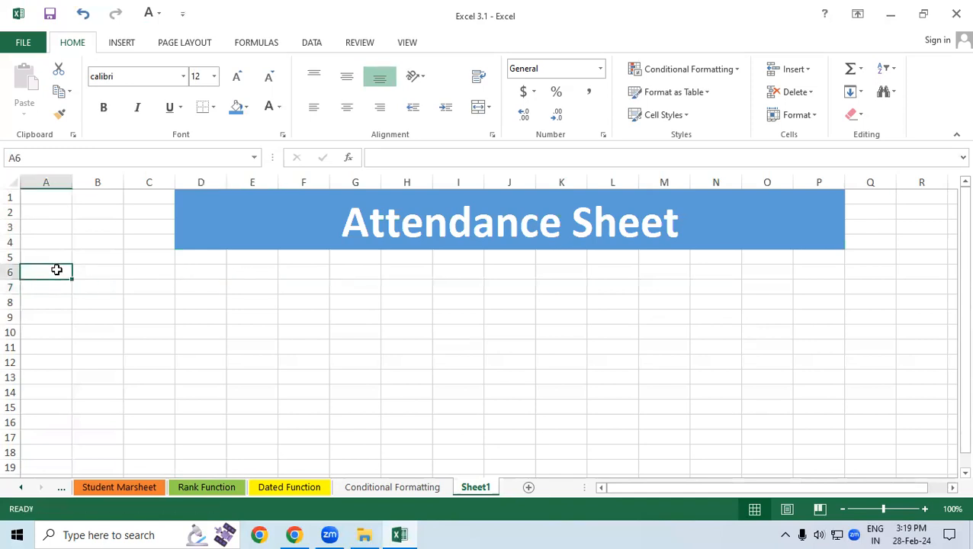
type("Sr N")
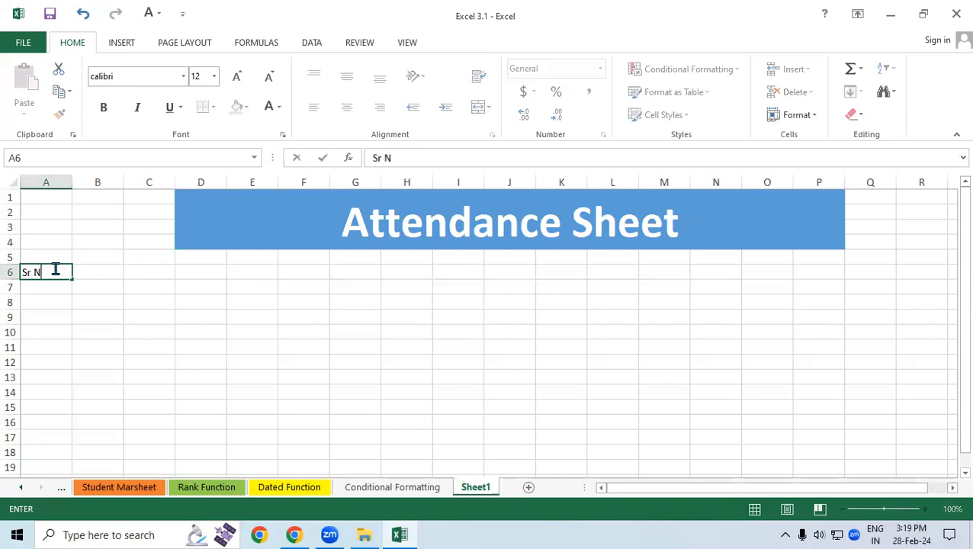
type("o")
key("Tab")
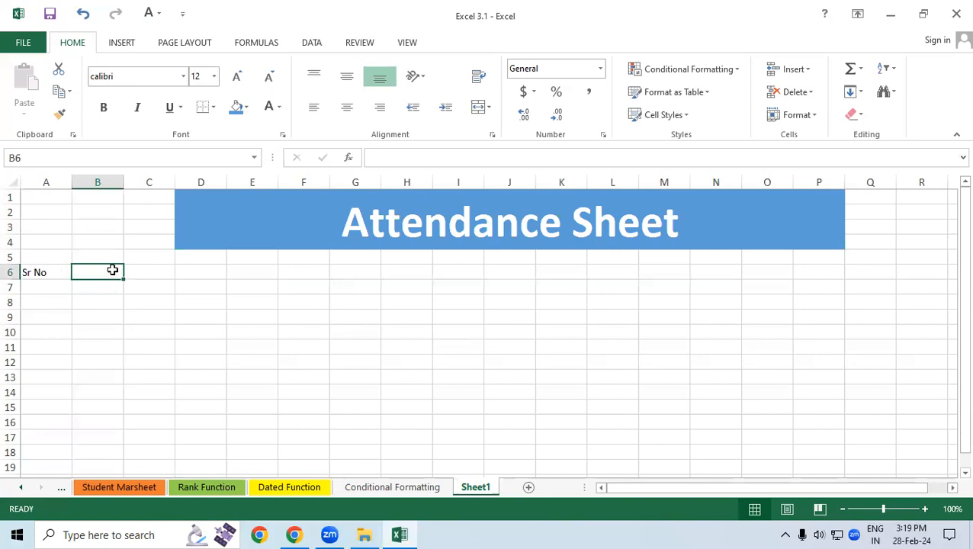
Enter the column header "EMP Name" in cell B6
type("STA")
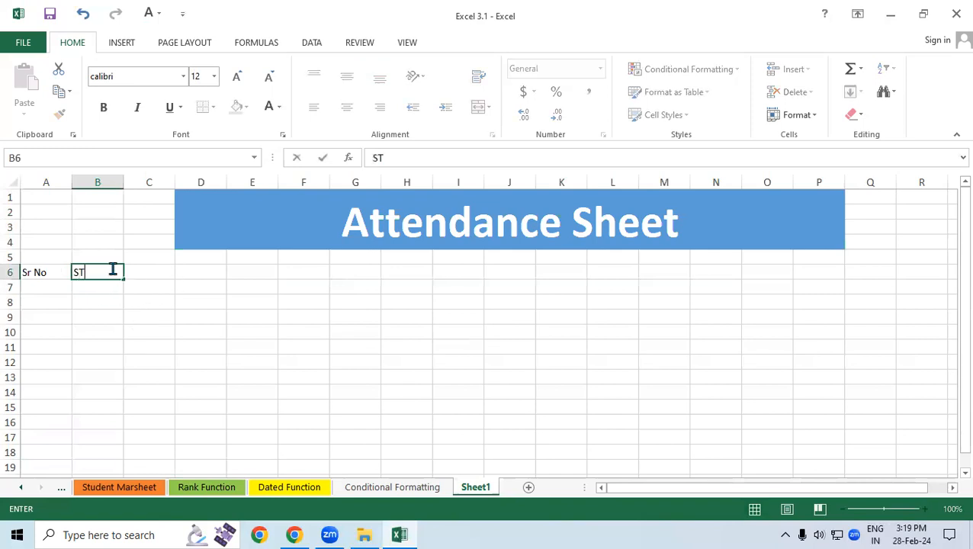
key("BackSpace")
key("BackSpace")
type("TD")
key("BackSpace")
key("BackSpace")
key("BackSpace")
key("BackSpace")
type("EMP Name")
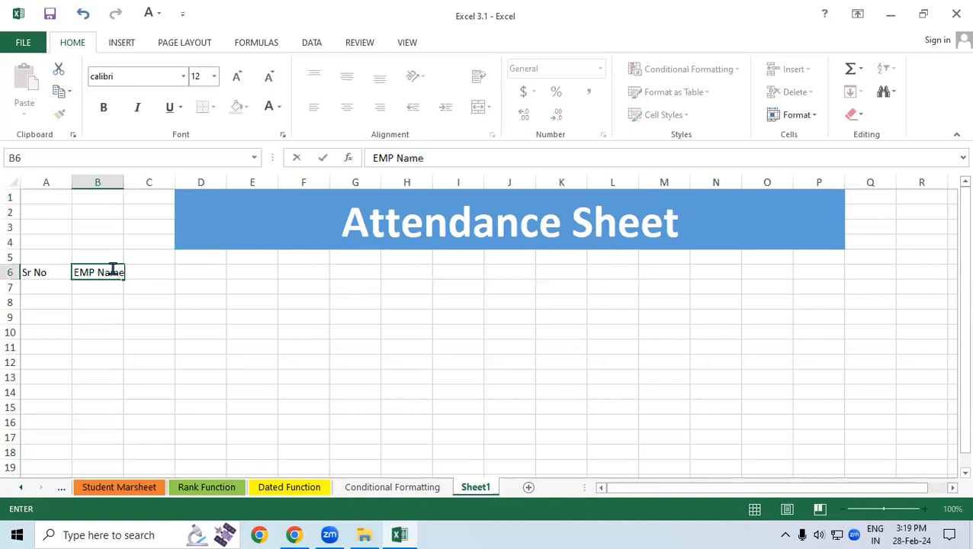
key("Tab")
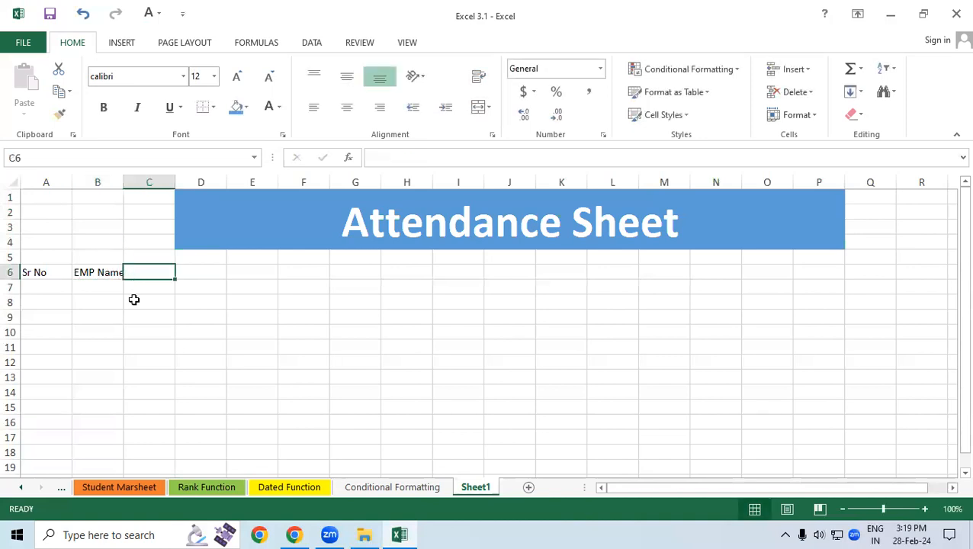
Enter the column headers "Post" in cell C6 and "Age" in cell D6
type("Post")
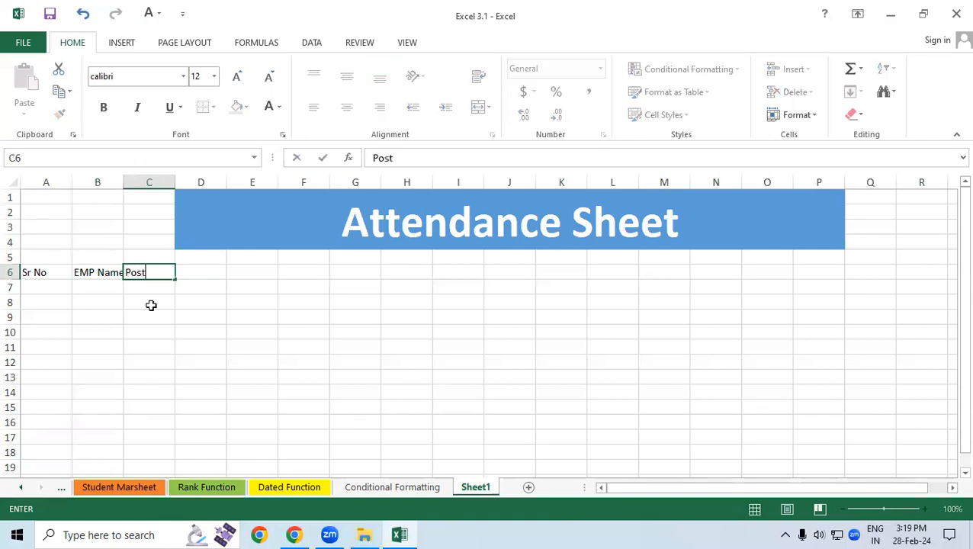
key("Tab")
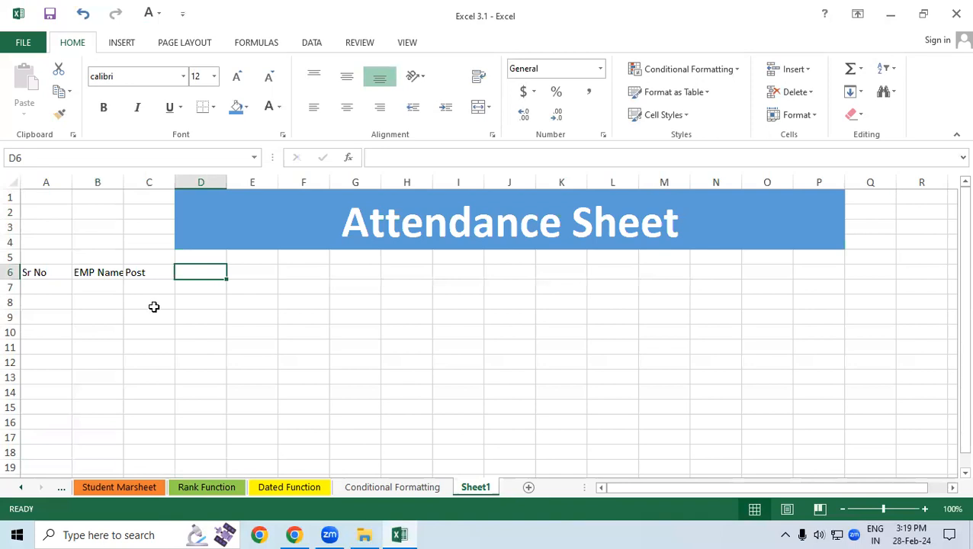
mouse_move(240, 273)
left_mouse_down()
mouse_move(210, 269)
mouse_move(255, 268)
left_mouse_up()
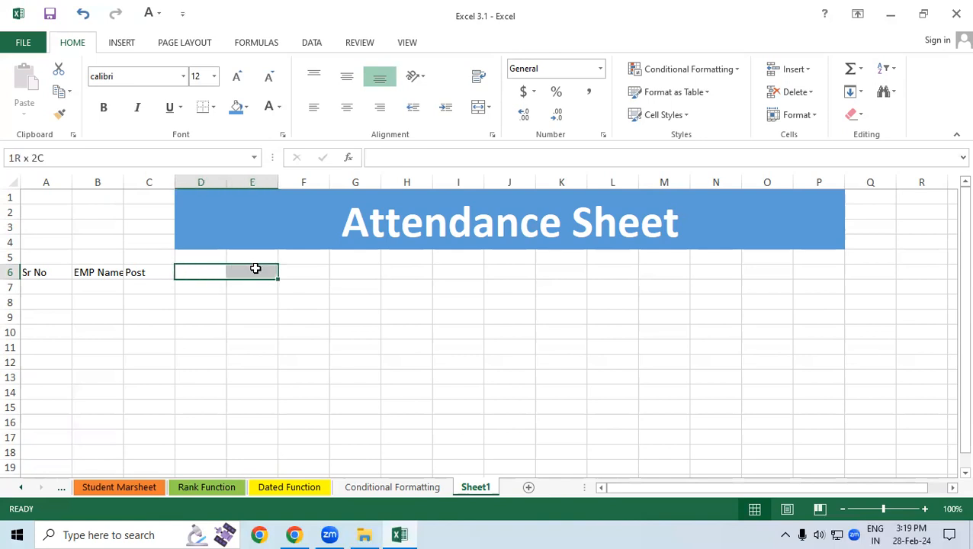
left_click_drag(255, 269, 229, 271)
left_click(87, 274)
left_click(136, 269)
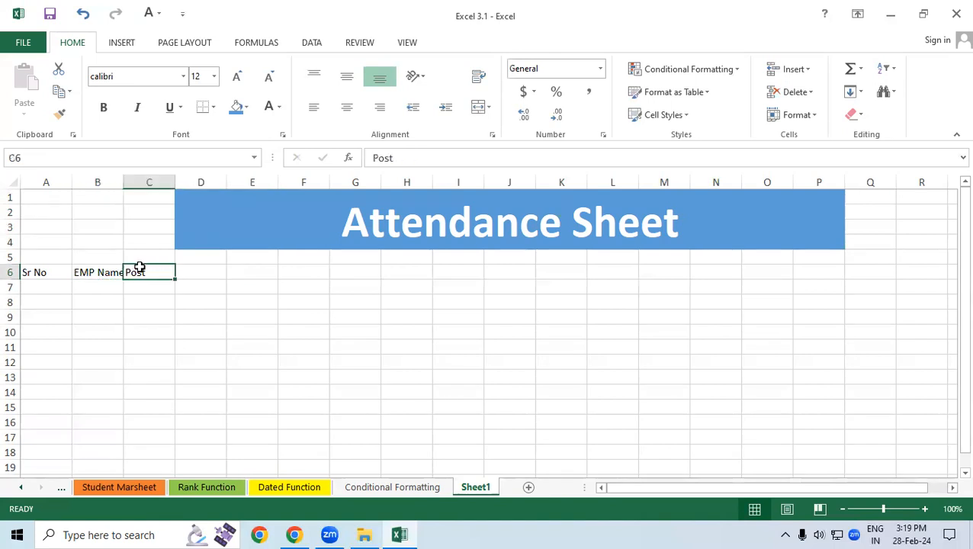
left_click(205, 272)
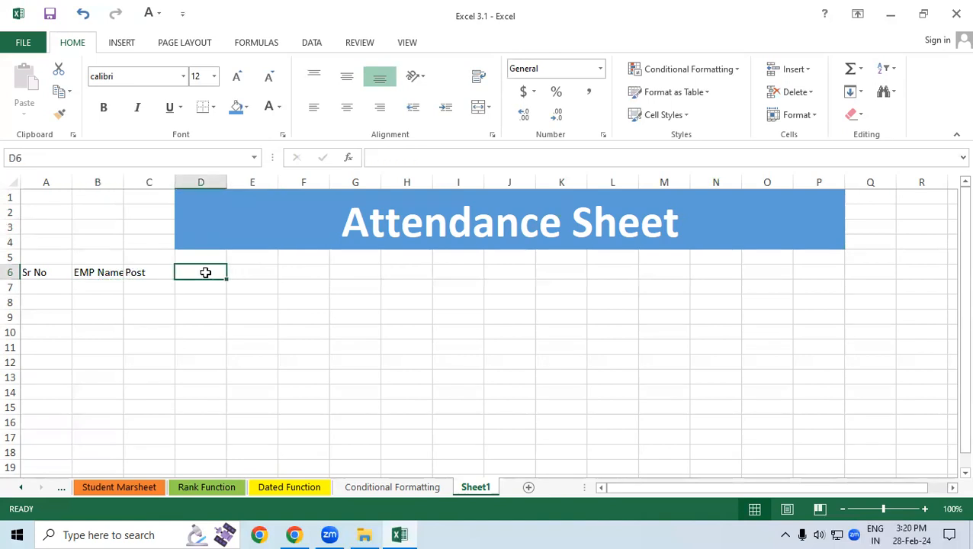
type("Age")
key("Tab")
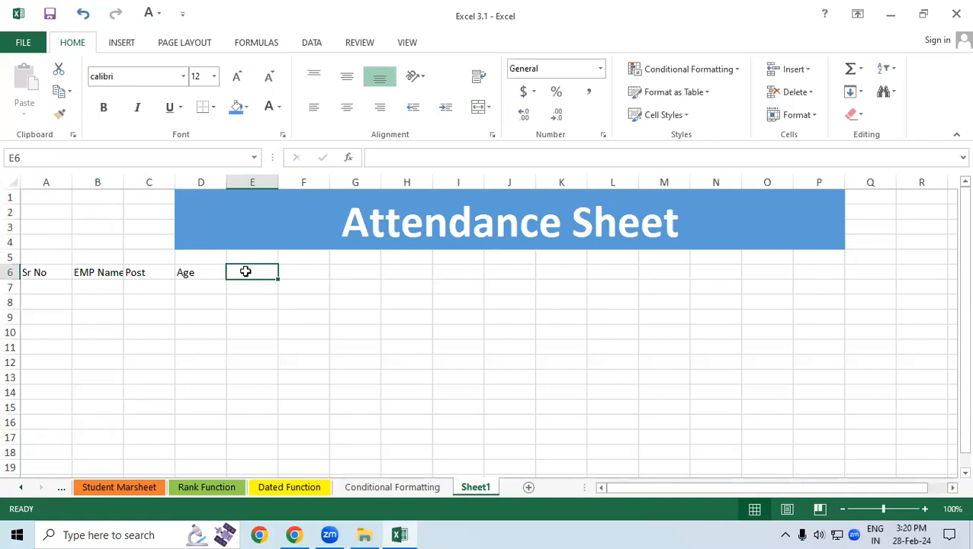
Enter Sun in E6 and Mon in F6, and autofill the weekday headers through Sat in K6
type("Sun")
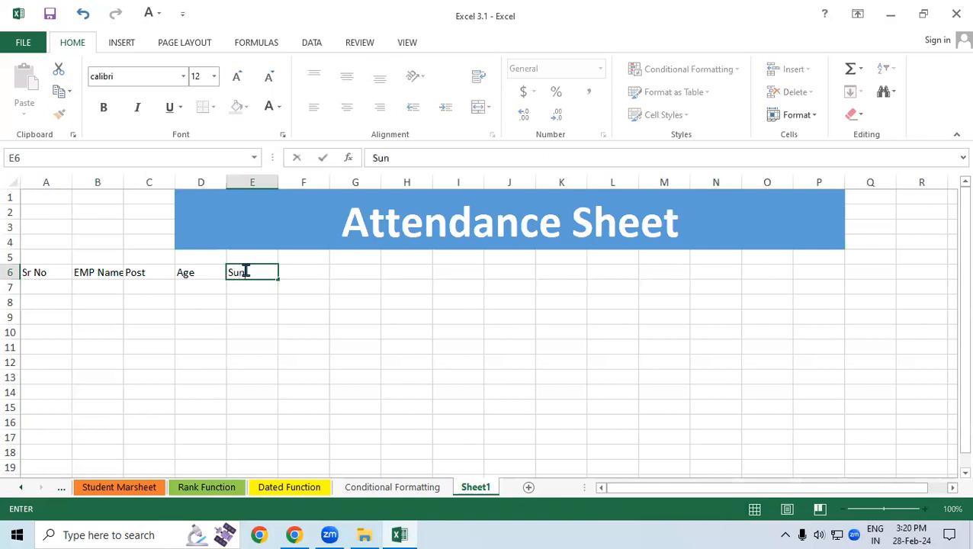
key("Tab")
type("Mon")
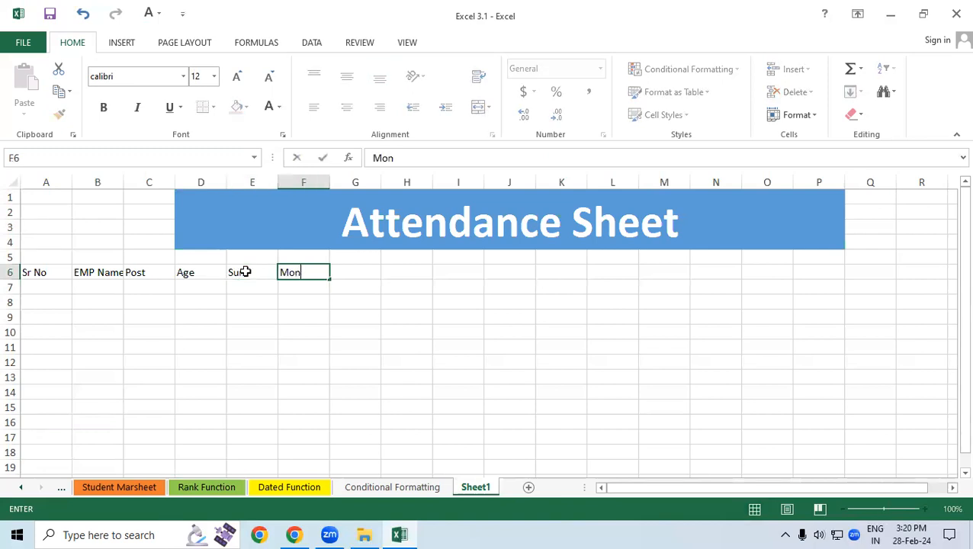
key("Tab")
left_click_drag(243, 272, 581, 298)
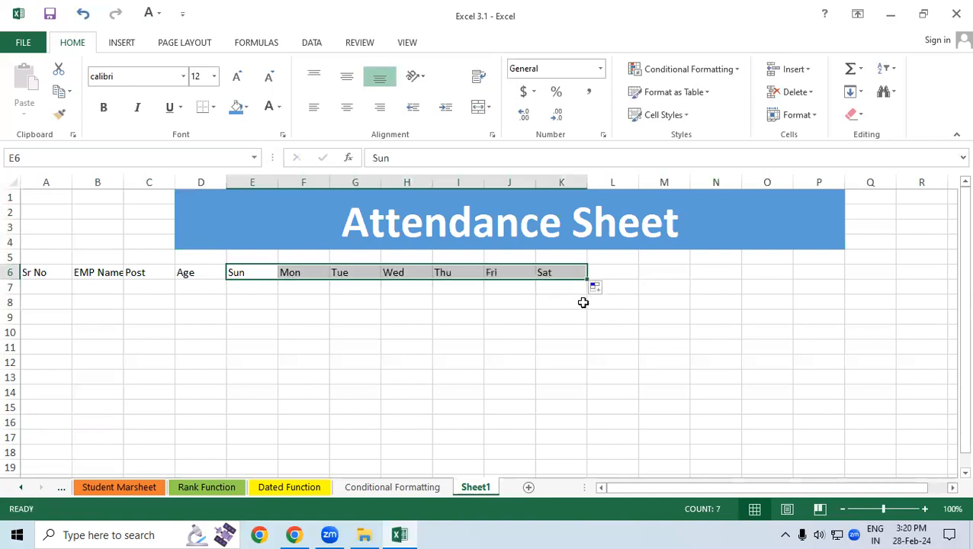
left_click_drag(253, 271, 567, 277)
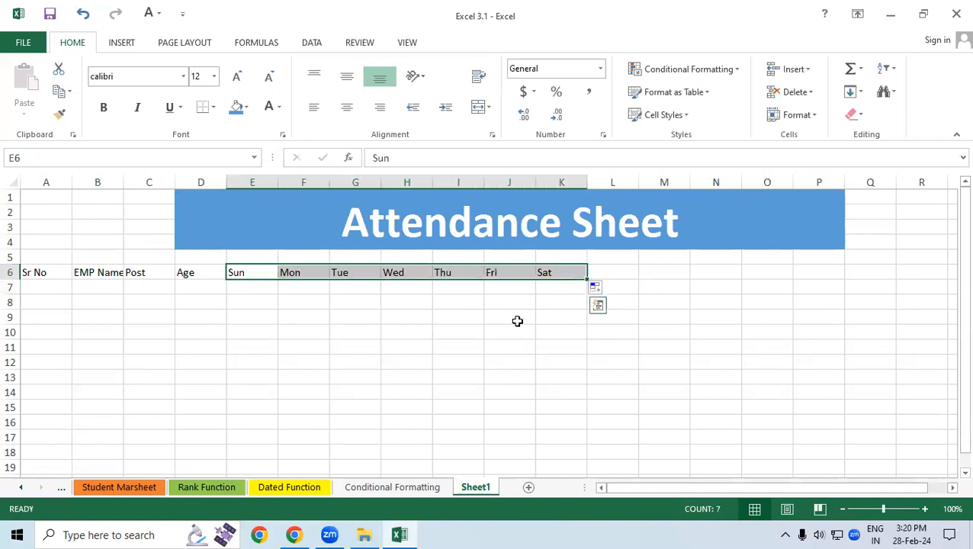
left_click(519, 320)
Enter 1 in E5 and 2 in F5, and autofill the day numbers up to 30 in AH5
left_click(274, 259)
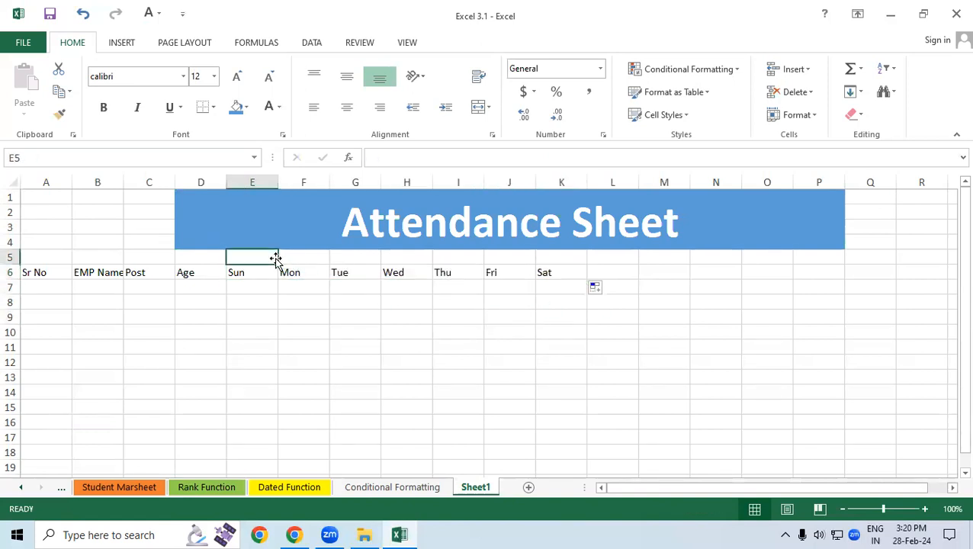
type("4")
key("BackSpace")
left_click(276, 258)
type("2")
key("BackSpace")
type("2")
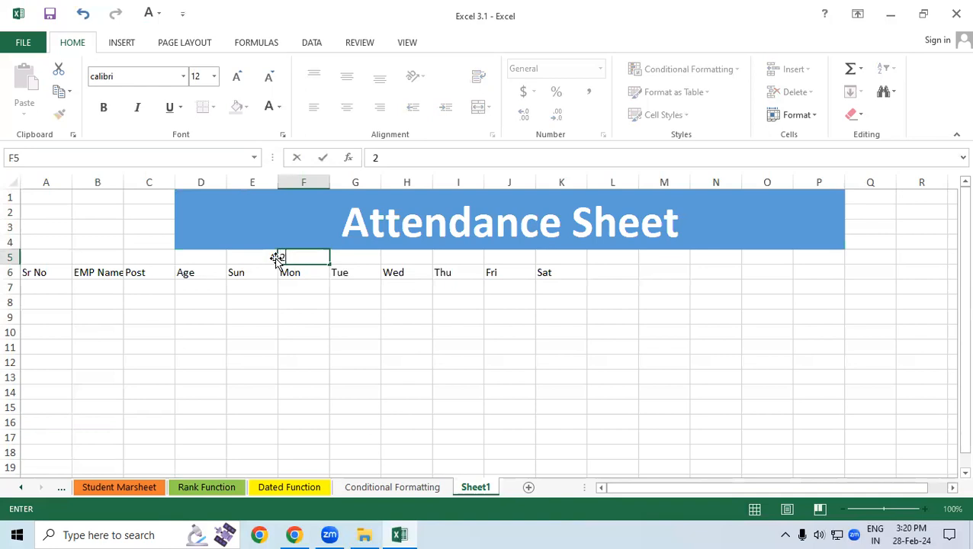
key("Return")
left_click_drag(256, 256, 638, 273)
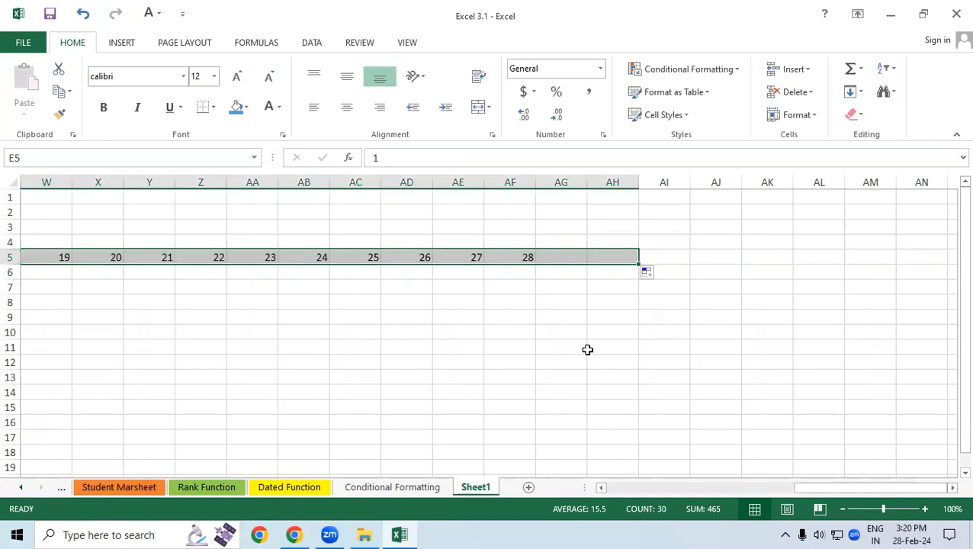
left_click(598, 351)
left_click_drag(873, 488, 595, 461)
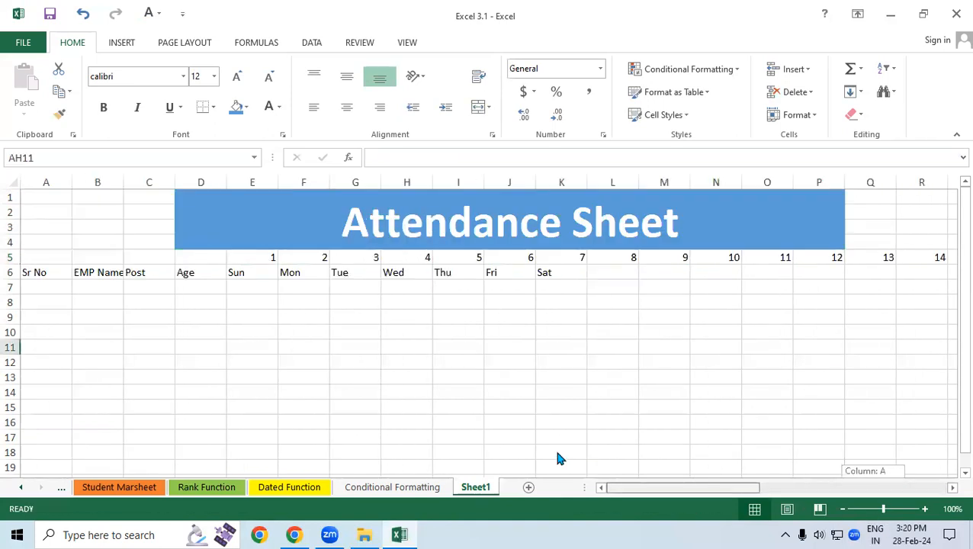
Try autofitting the widths of the day columns E through Y, and undo the width change
left_click_drag(425, 451, 423, 445)
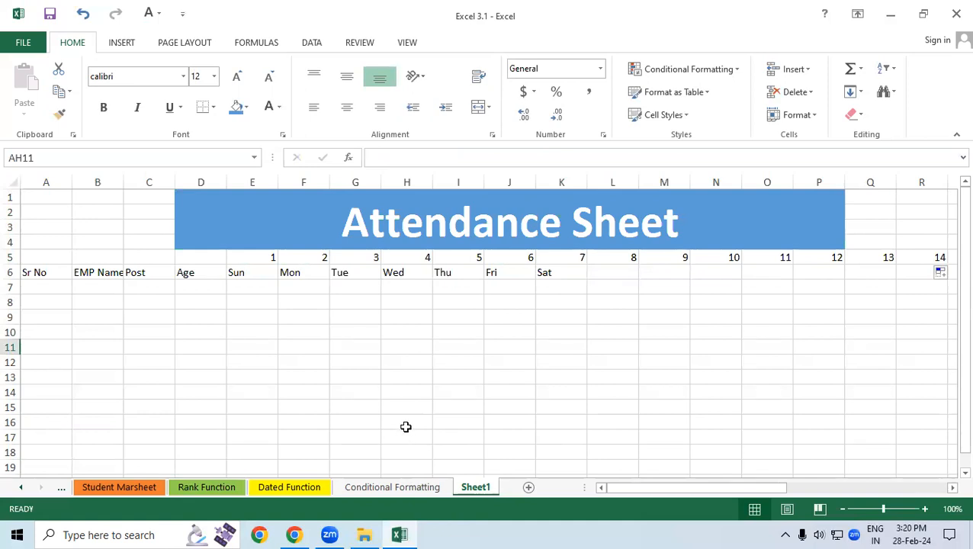
left_click_drag(260, 181, 919, 182)
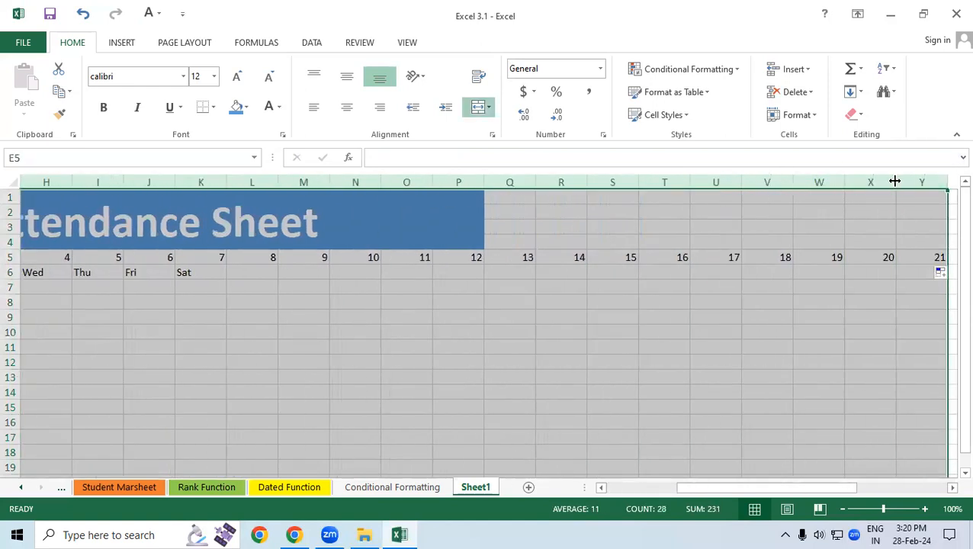
double_click(895, 181)
left_click_drag(770, 495, 608, 495)
left_click(319, 361)
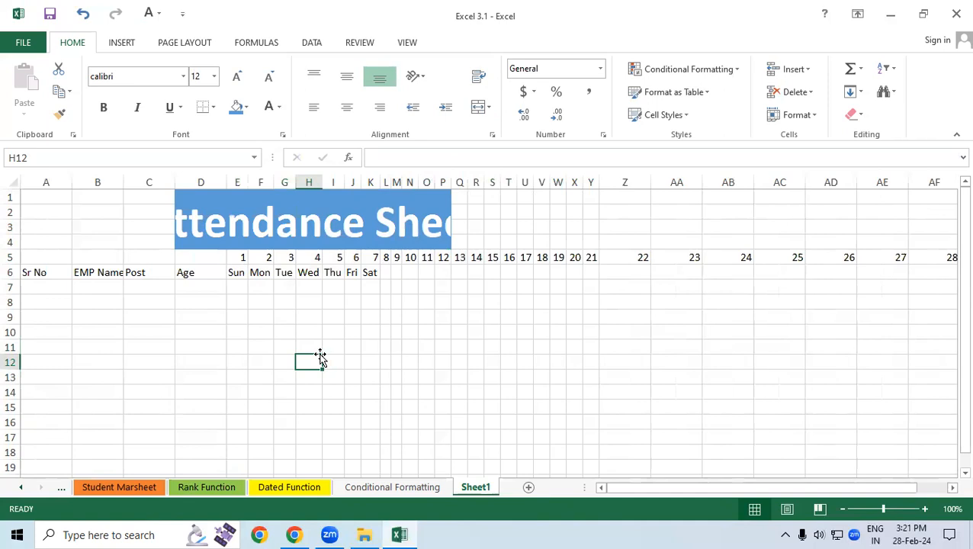
key("ctrl+z")
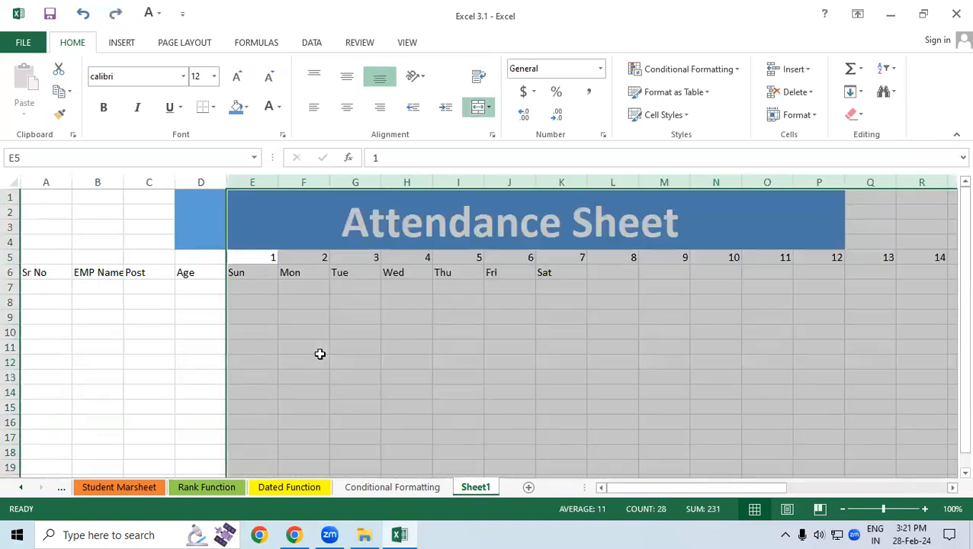
Enter 1 in G11 and the test text htgjzyejdyekyrkyh in G13, and clear the contents of G11:G16
left_click(343, 347)
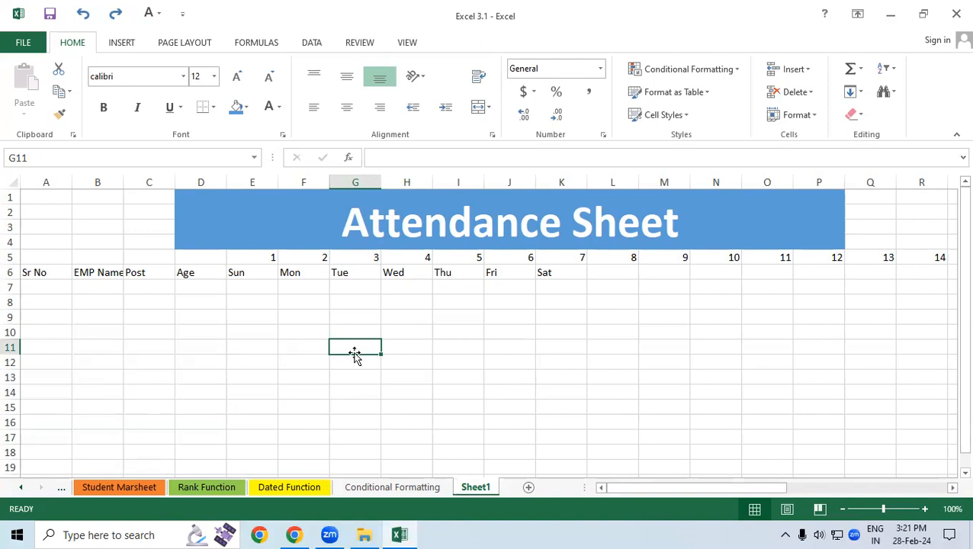
type("1")
left_click(358, 384)
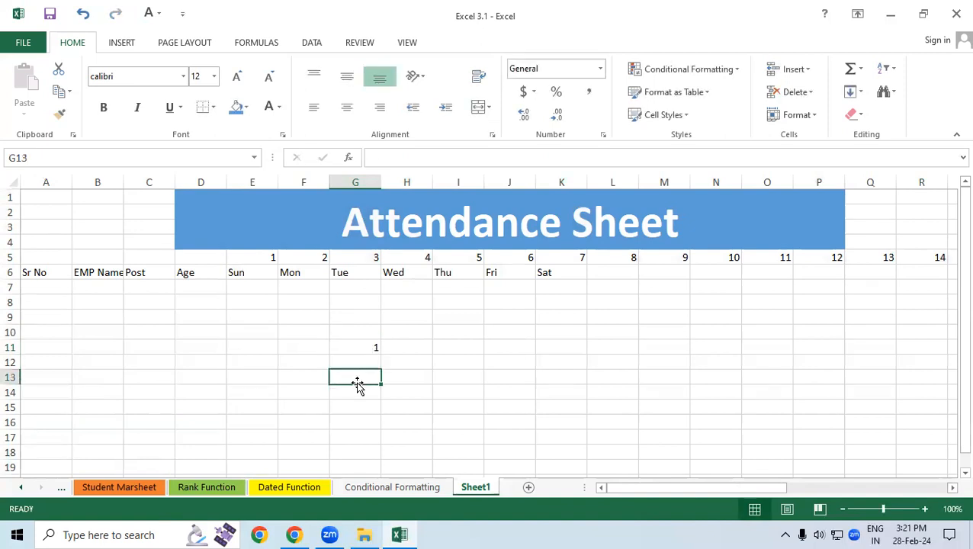
type("htgjzyejd")
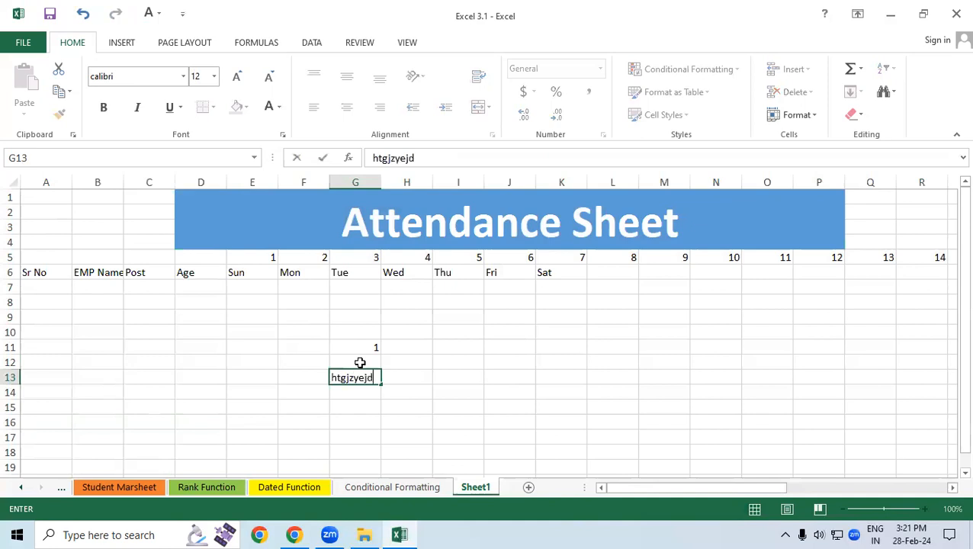
type("yekyrkyh")
key("Return")
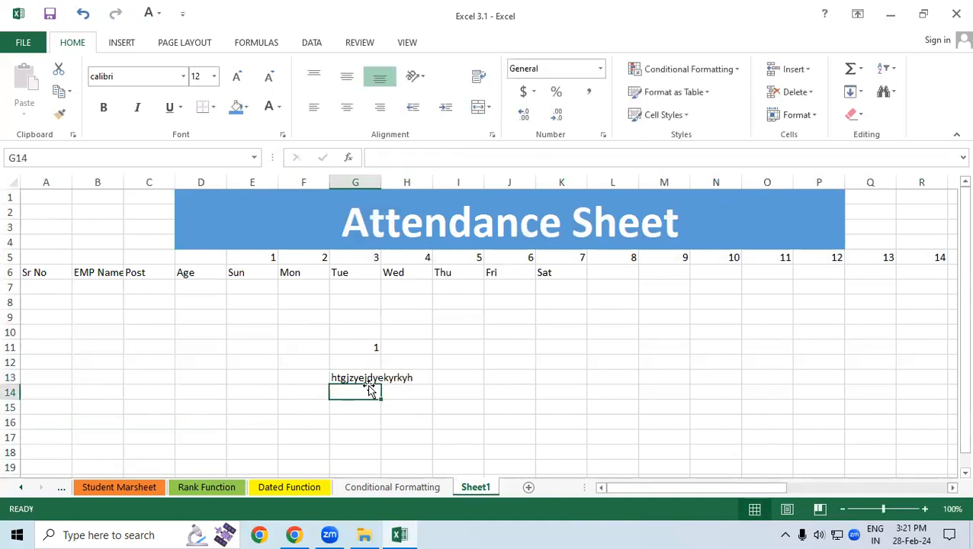
left_click_drag(355, 346, 369, 412)
key("Delete")
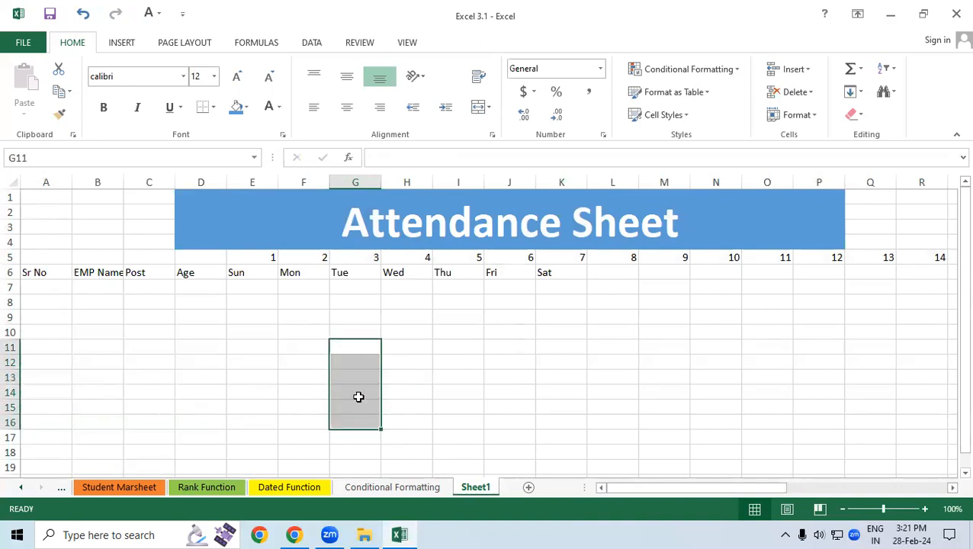
Open the VBA code of Sheet1 and add a Worksheet SelectionChange event procedure
right_click(481, 496)
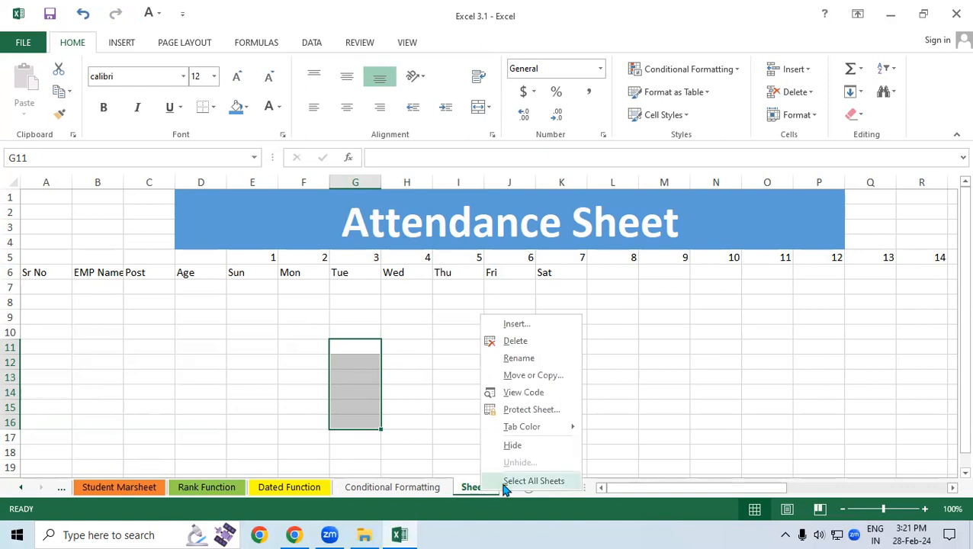
left_click(546, 398)
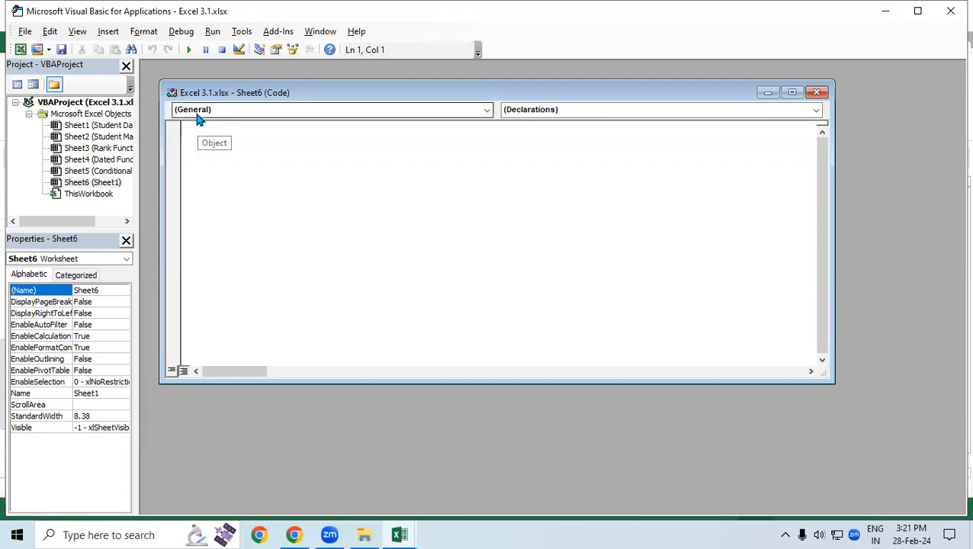
left_click(239, 109)
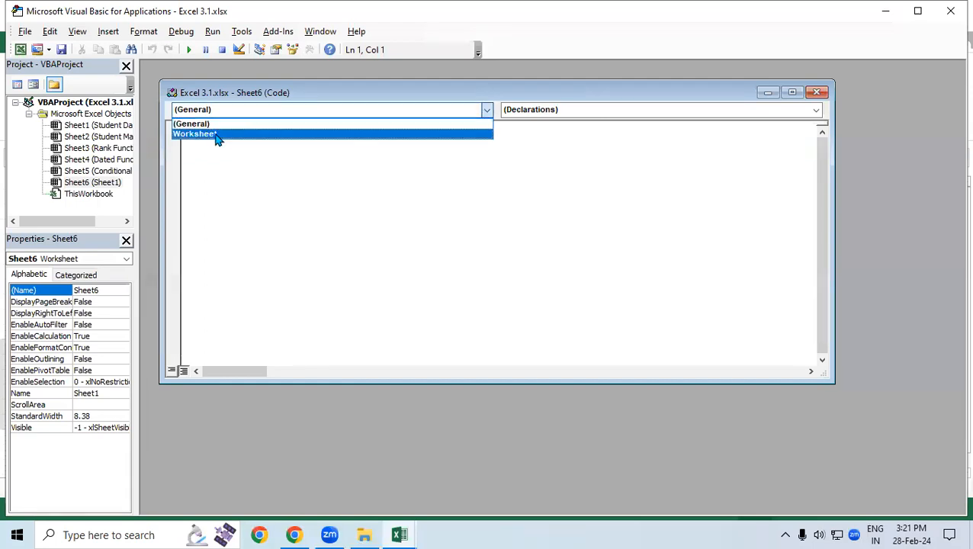
left_click(214, 135)
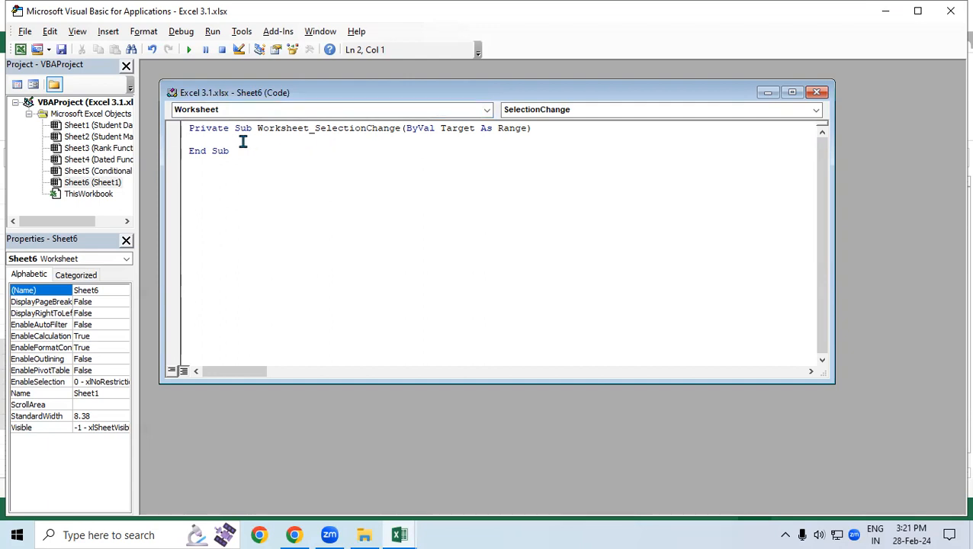
Write the line Cells.EntireColumn.AutoFit in the SelectionChange procedure and delete it again
type("cells.e")
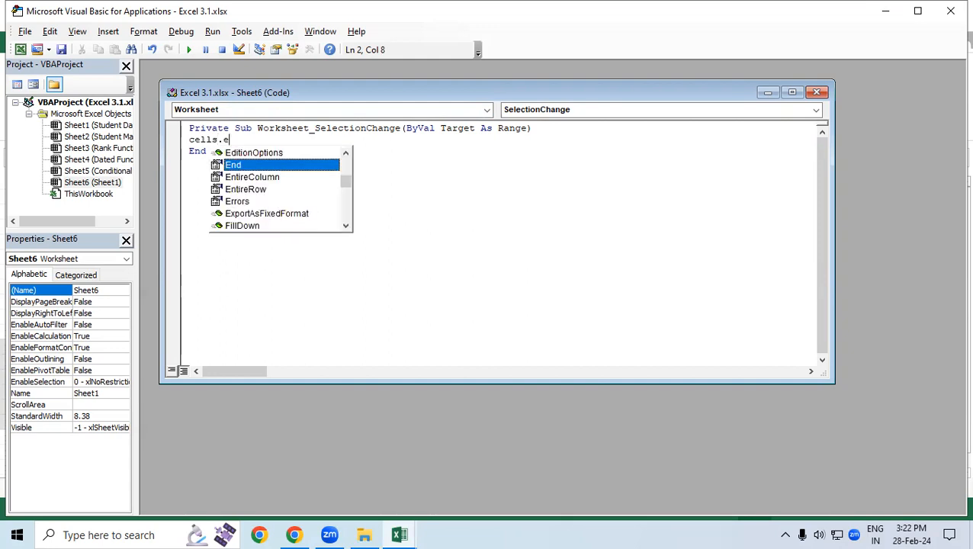
key("Down")
key("Tab")
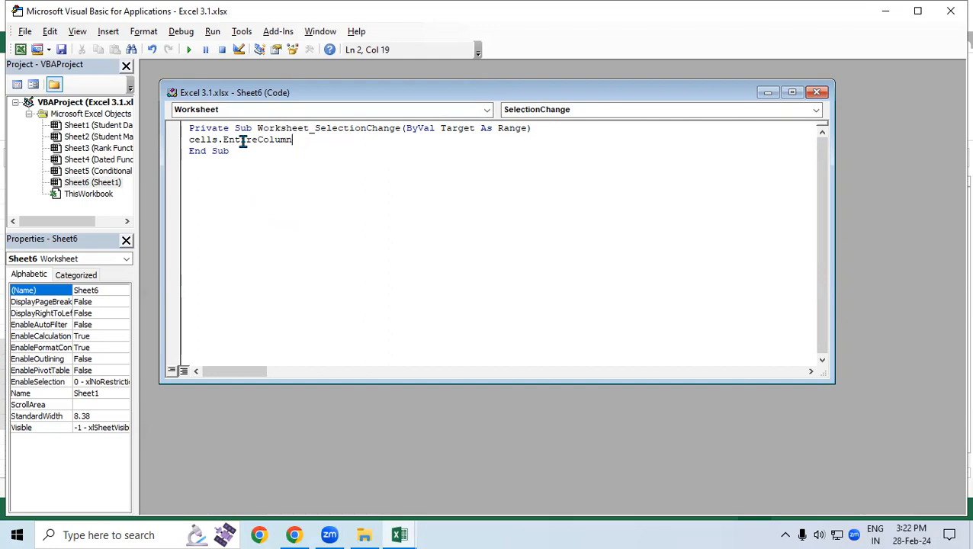
type(".at")
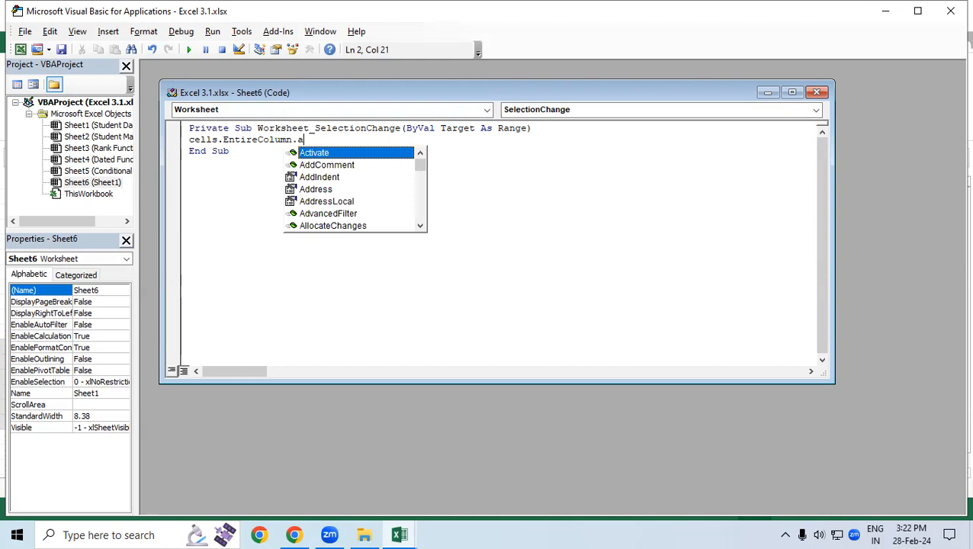
key("BackSpace")
type("uto")
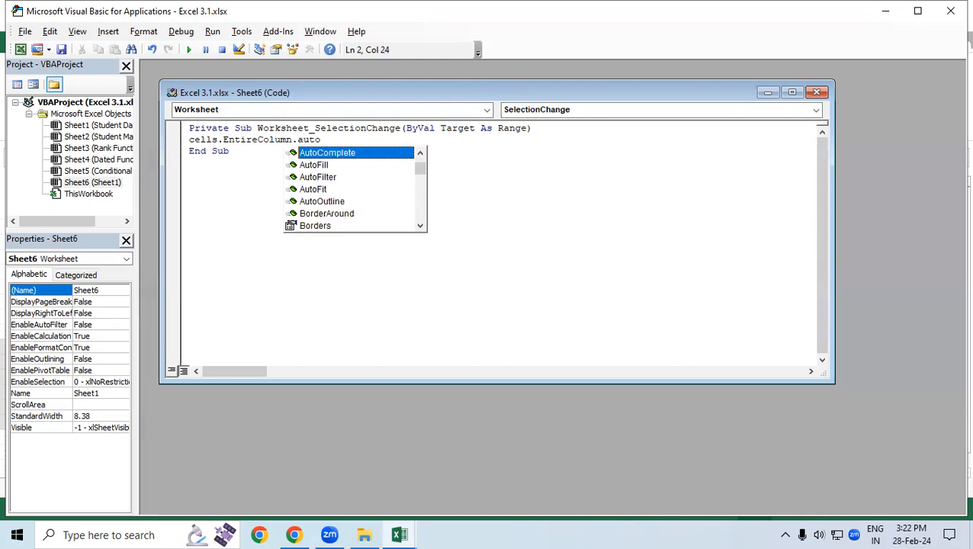
key("Down")
key("Down")
key("Down")
key("Tab")
key("Return")
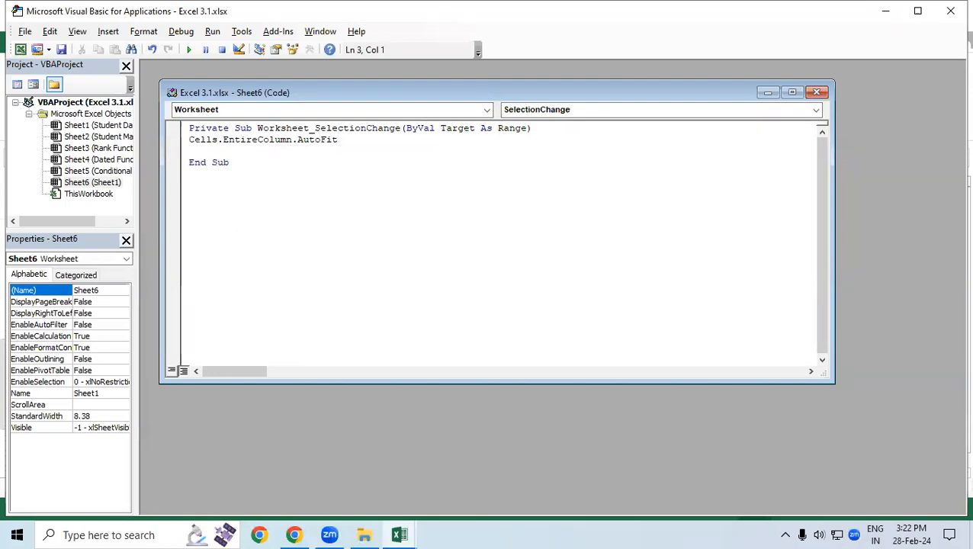
key("BackSpace")
left_click_drag(338, 140, 188, 144)
key("Delete")
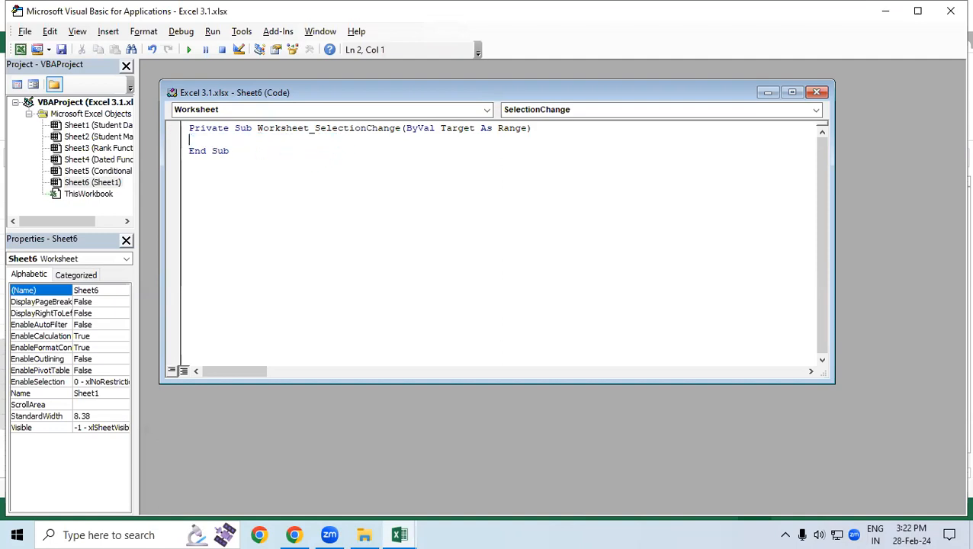
Enter Cells.EntireColumn.AutoFit in the SelectionChange procedure, and return to Sheet1 and select an empty cell to trigger it
type("cells.et")
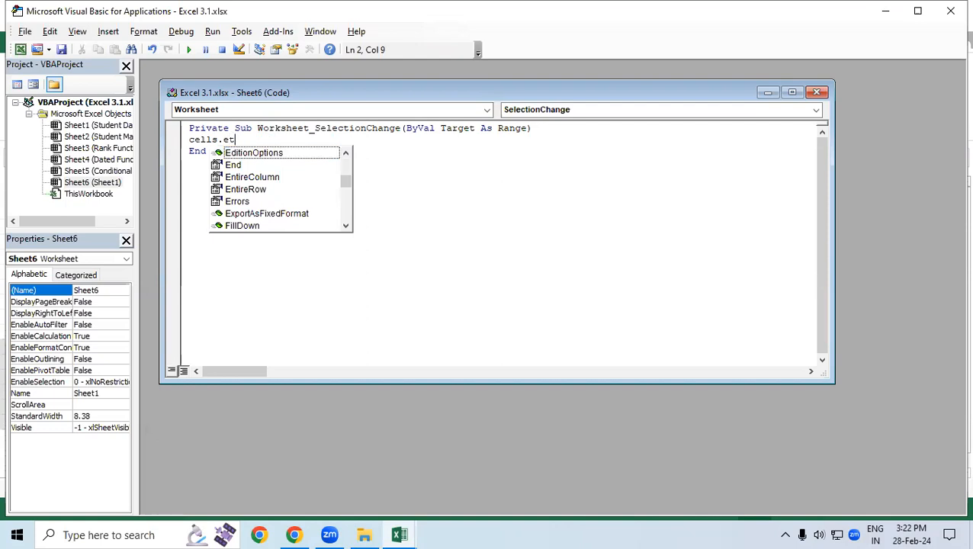
key("BackSpace")
type("nt")
key("Tab")
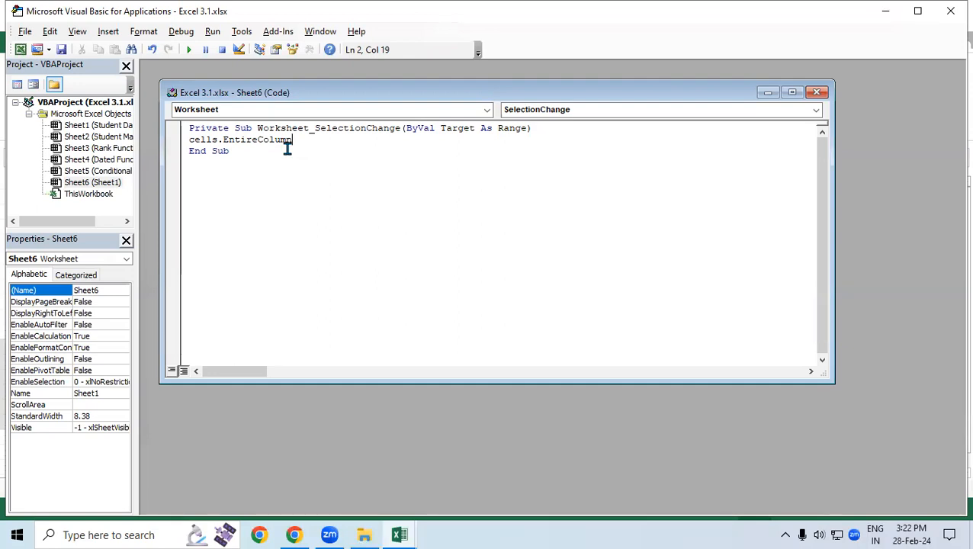
type(".aut")
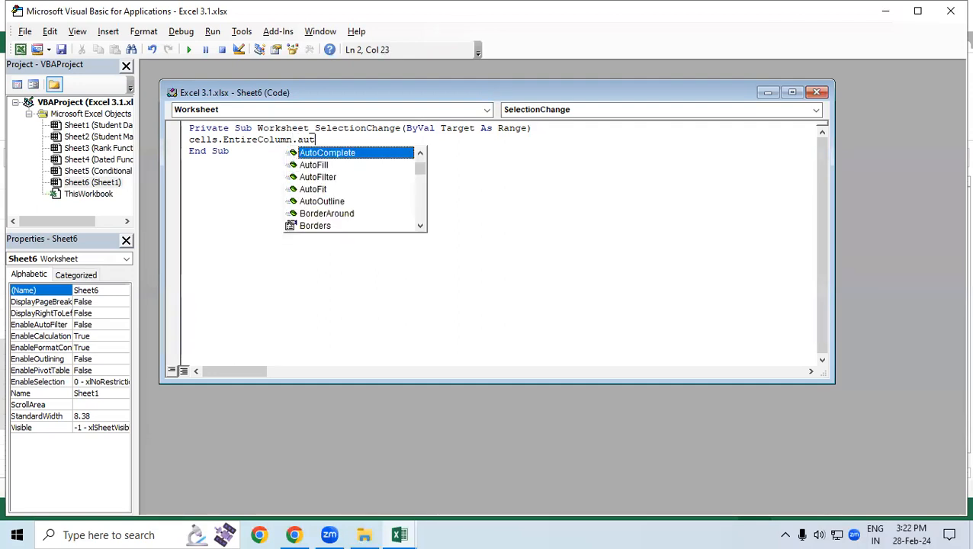
key("Down")
key("Down")
key("Tab")
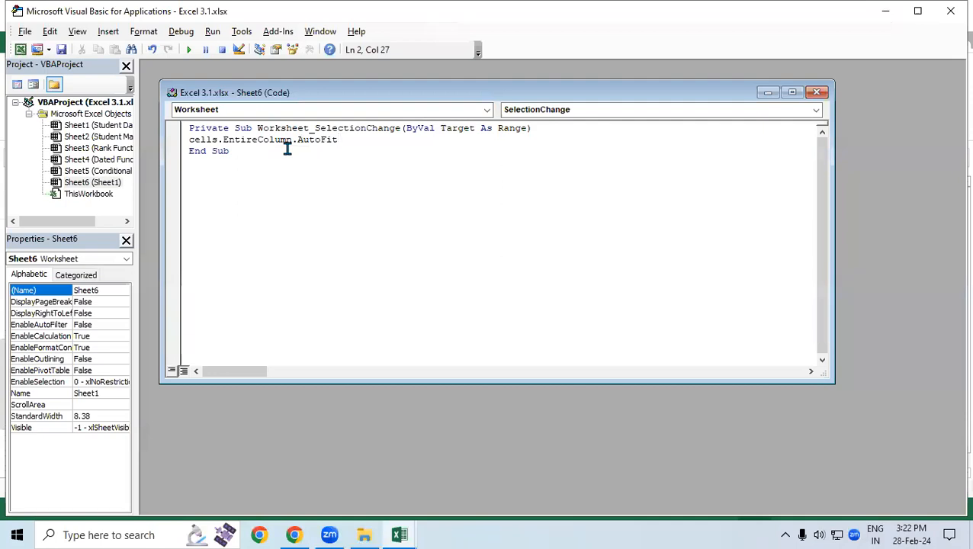
key("Return")
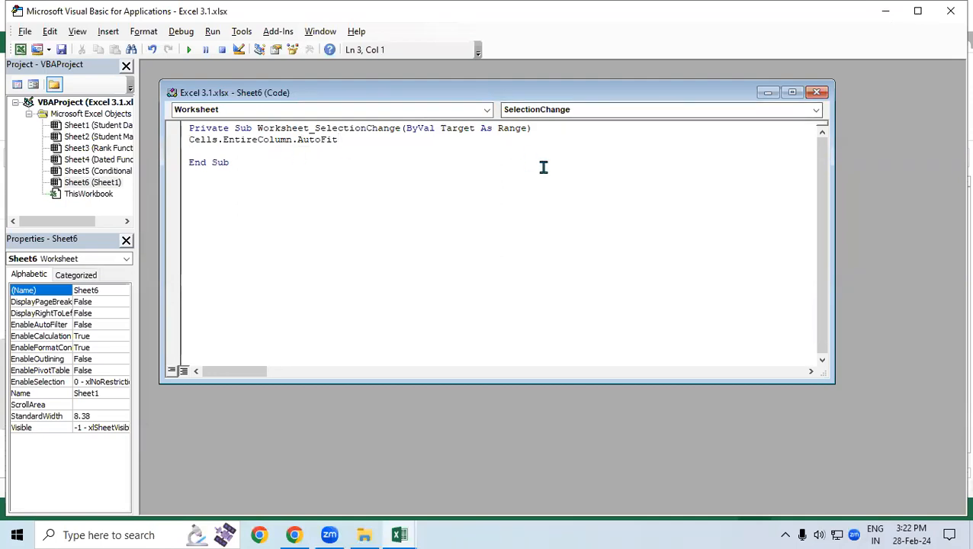
left_click(947, 15)
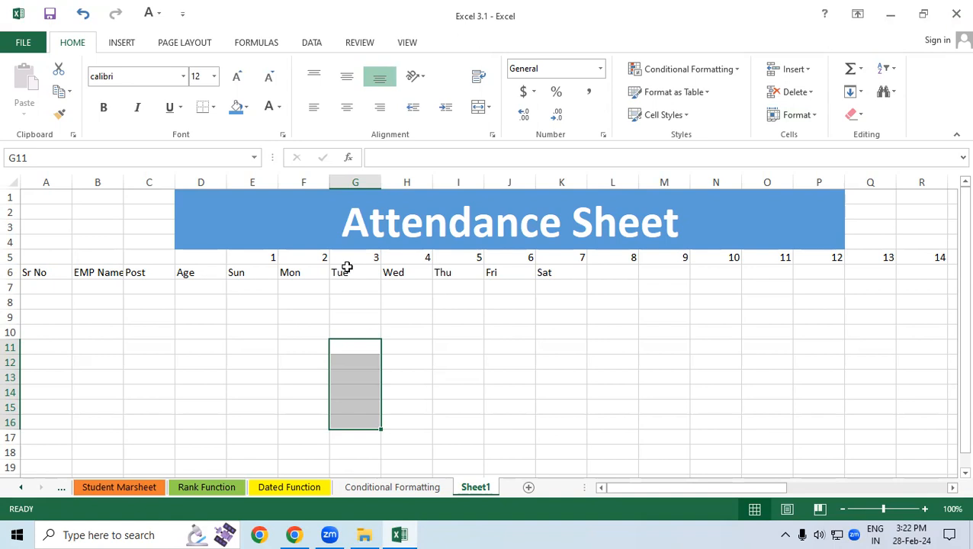
left_click(446, 331)
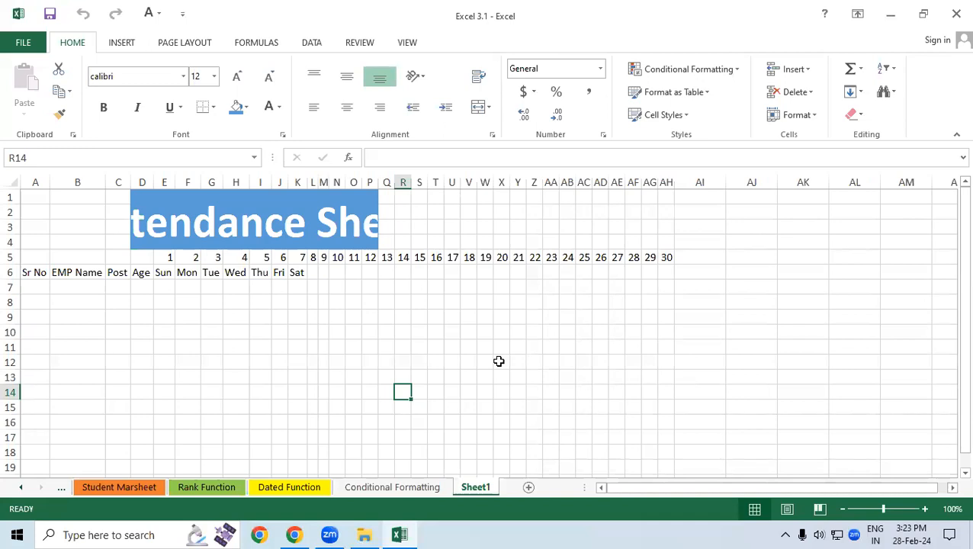
Reopen Sheet1's VBA code, examine the Worksheet SelectionChange procedure under magnification, and return to the worksheet
right_click(471, 492)
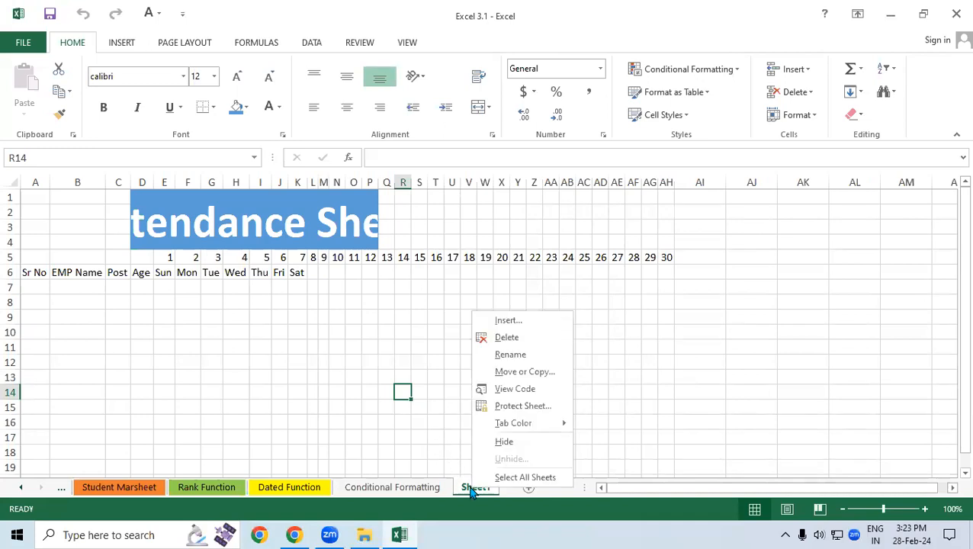
left_click(515, 389)
left_click(212, 110)
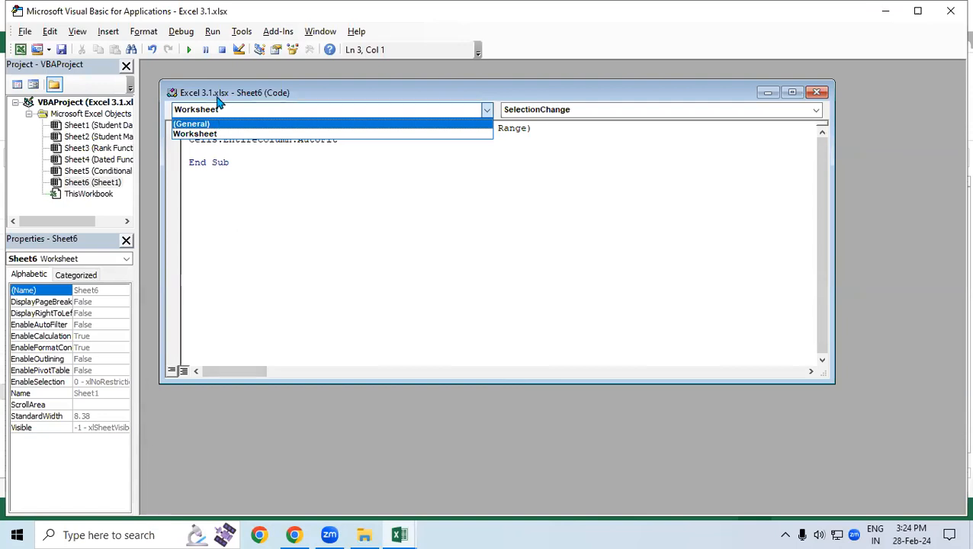
left_click(196, 135)
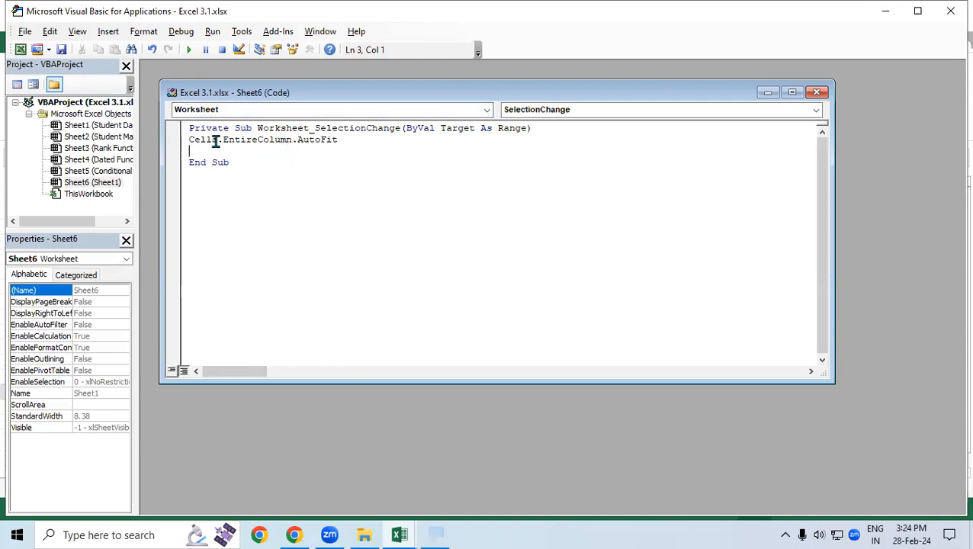
key("super+plus")
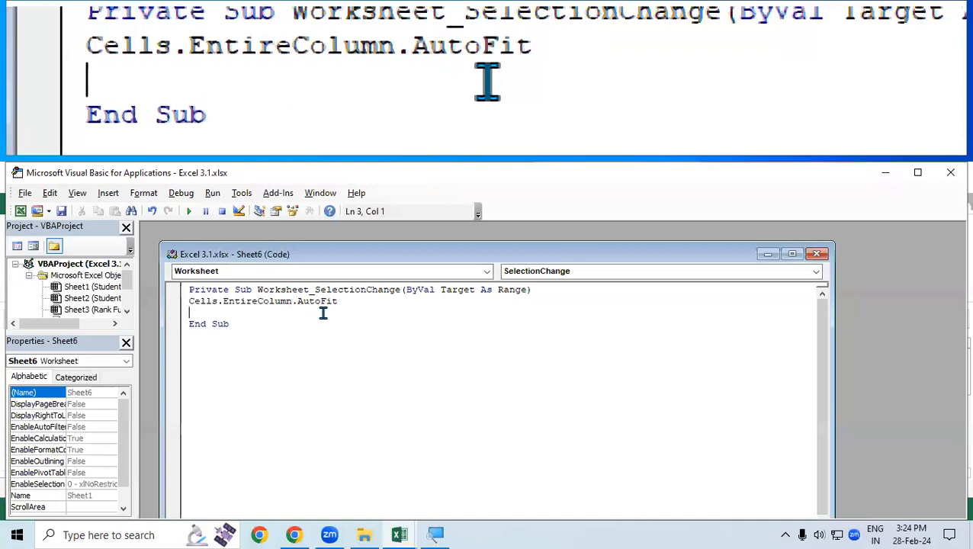
left_click(349, 301)
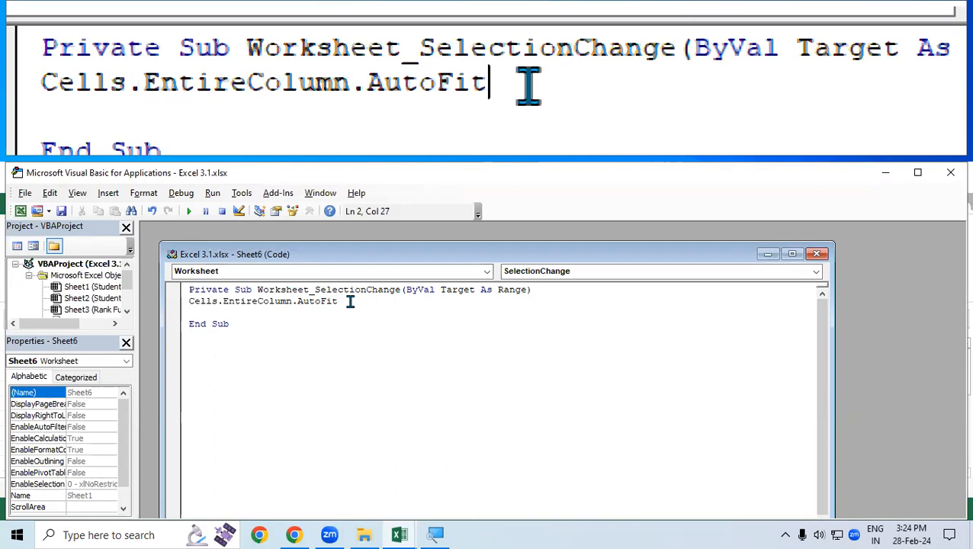
key("super+Escape")
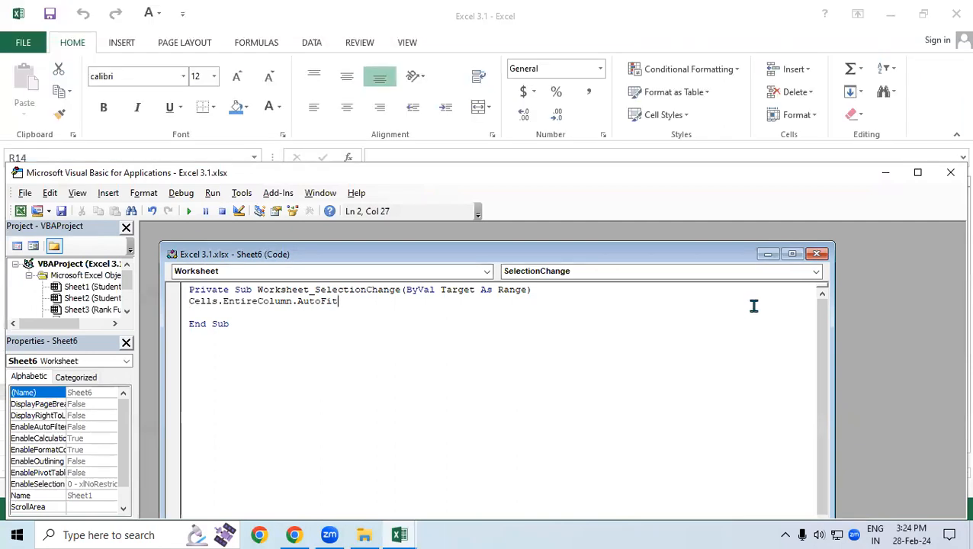
left_click(915, 175)
key("alt+F11")
Enter 1 in cell AJ5 of Sheet1 and reselect the cell to test the automatic column width
left_click(369, 409)
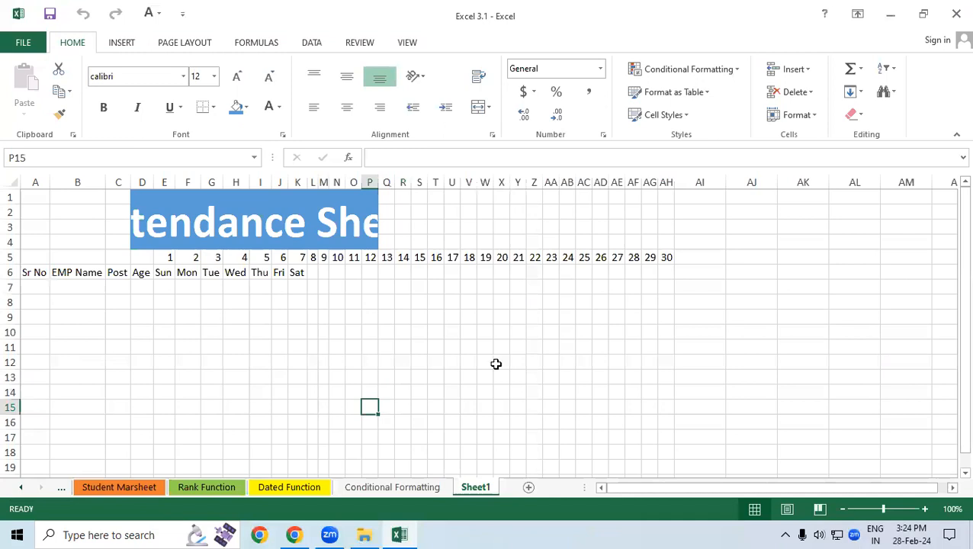
left_click(739, 256)
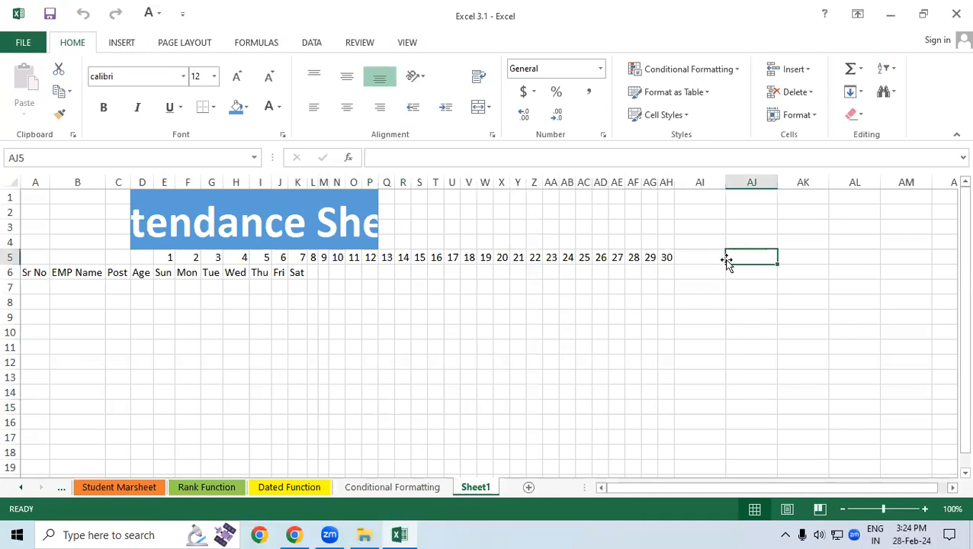
type("1")
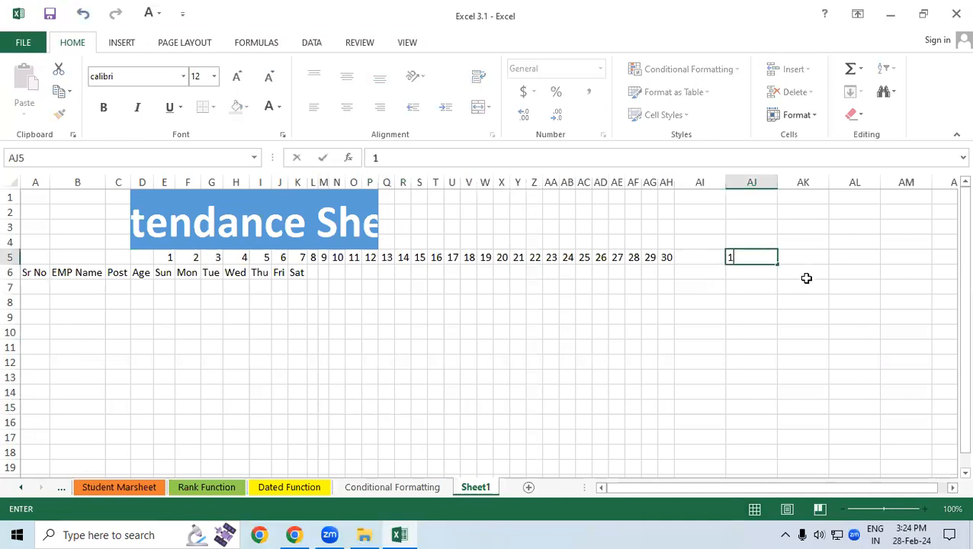
key("Return")
left_click(732, 256)
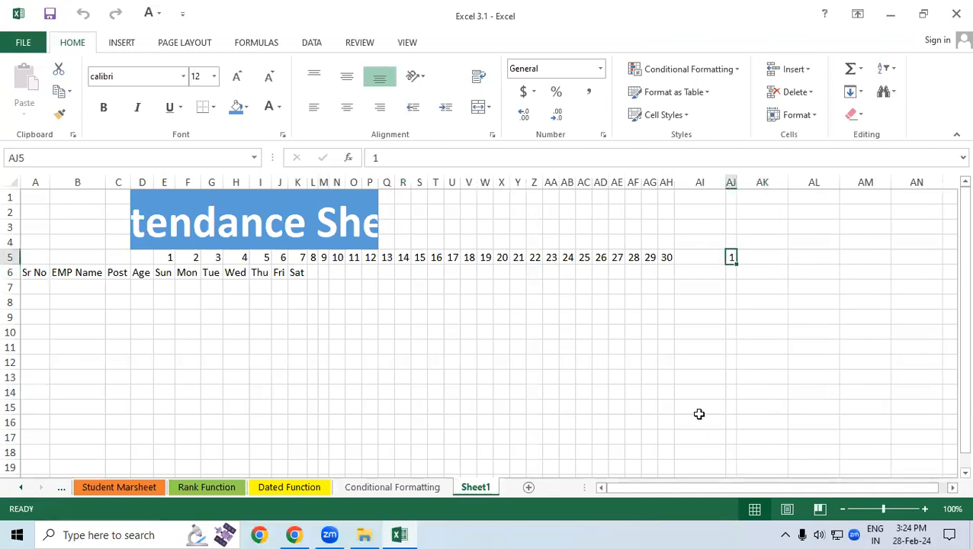
Enter ghrtjsyjrtmfrykmfyfrhy in cell AK5 and select another cell to test the autofit with long text
left_click(774, 256)
type("ghrtjsyjrt")
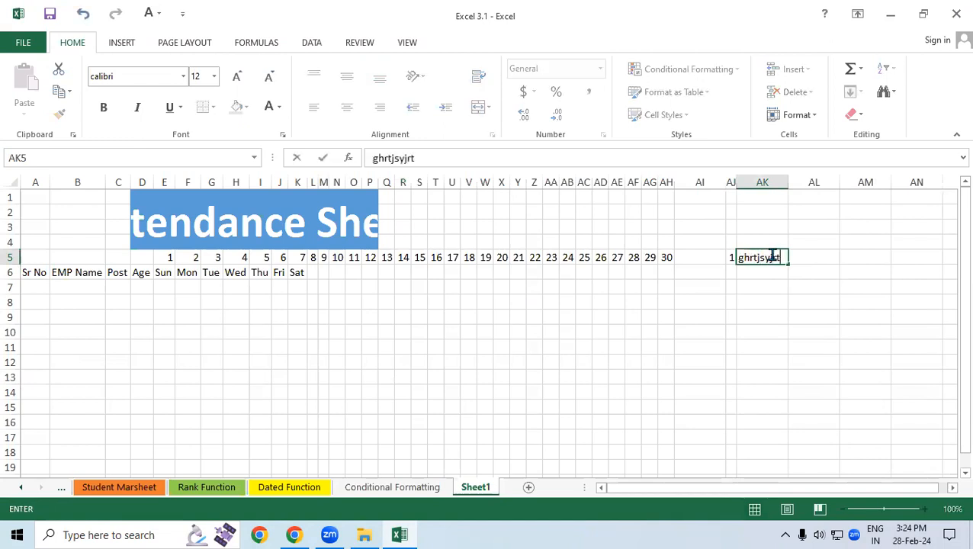
type("mfrykmfyfrhy")
left_click(768, 318)
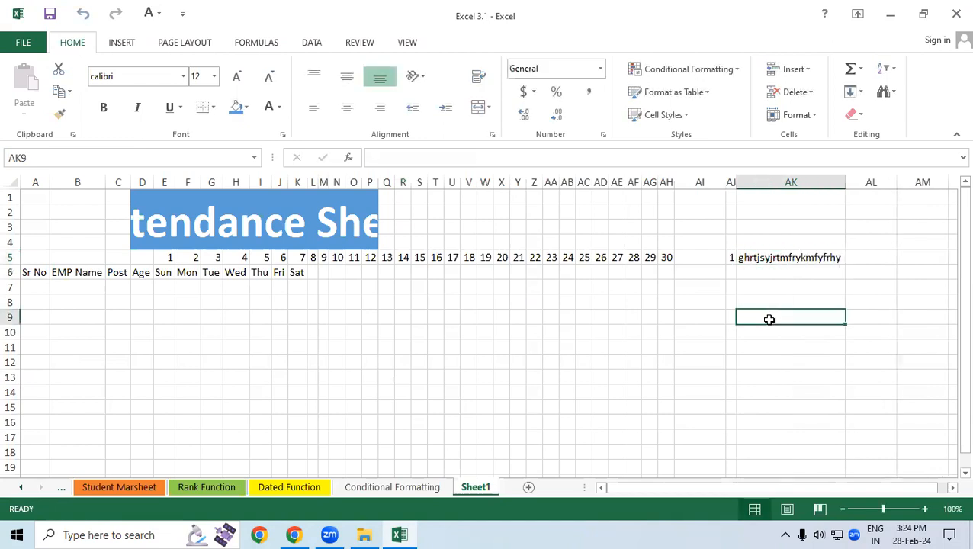
left_click(766, 258)
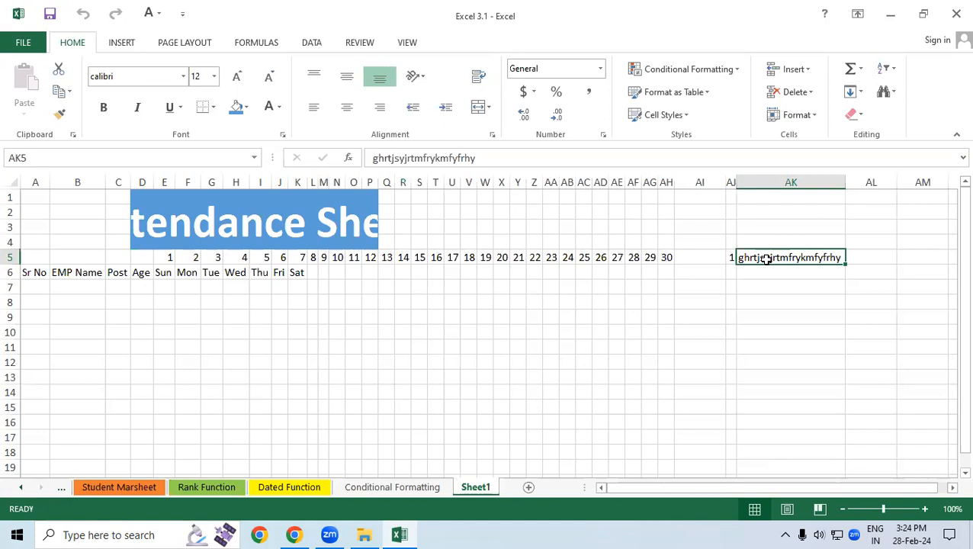
Clear the day numbers 8 to 30 and the test entries in L5:AK6, and widen the columns from L onward
left_click(337, 302)
left_click(313, 257)
left_click_drag(338, 259, 820, 275)
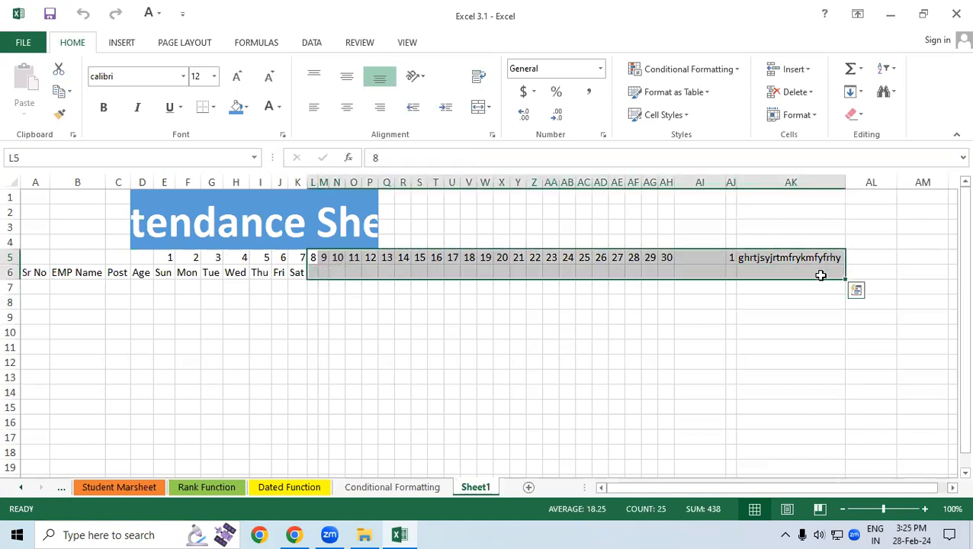
key("Delete")
left_click(549, 331)
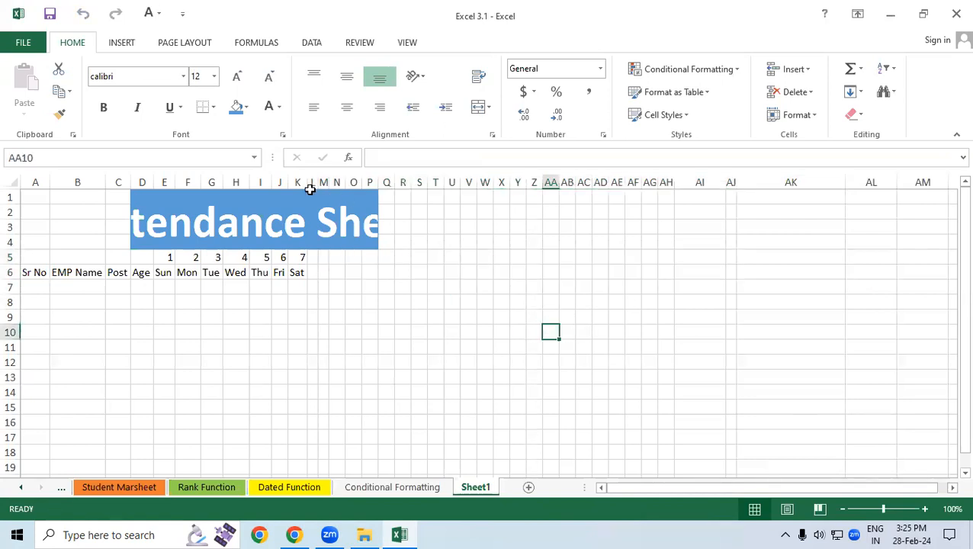
left_click_drag(314, 182, 716, 185)
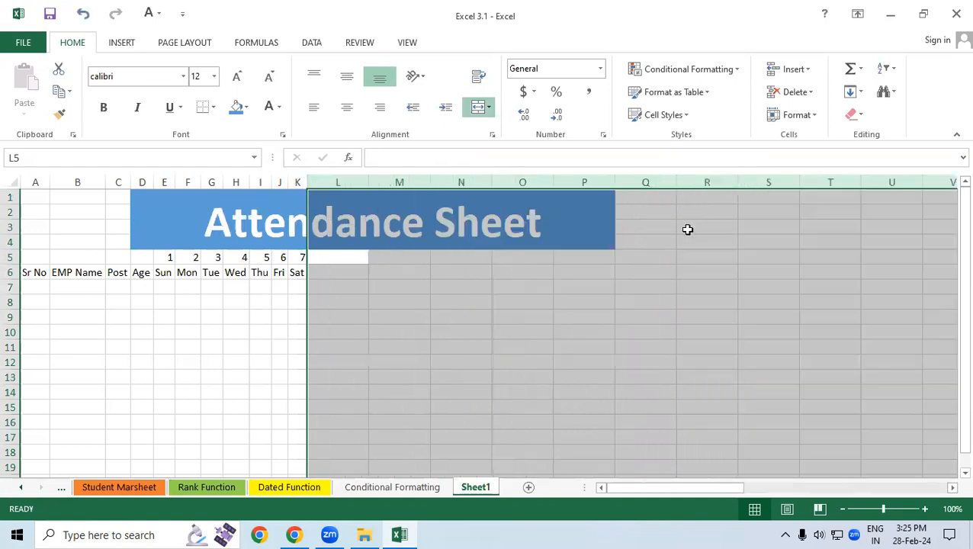
left_click(571, 312)
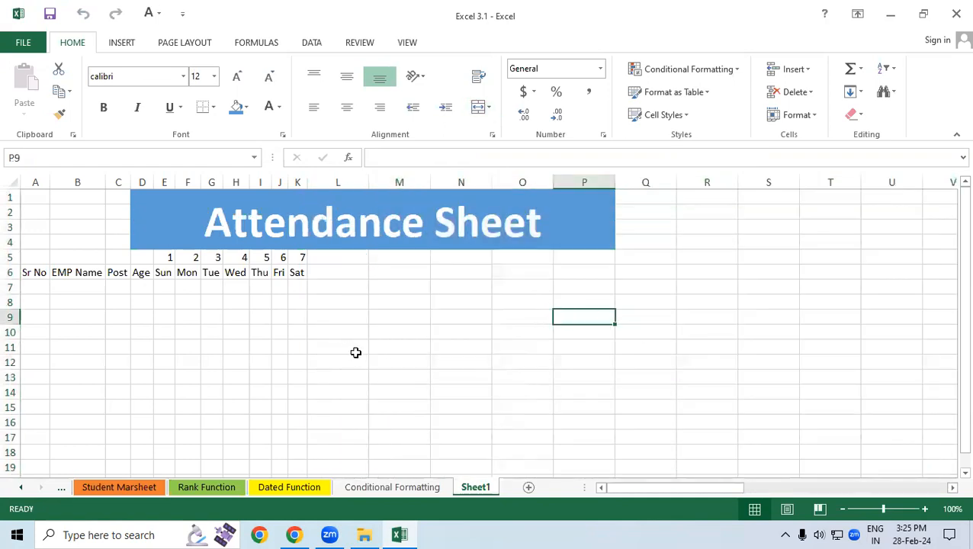
left_click(623, 489)
left_click(184, 378)
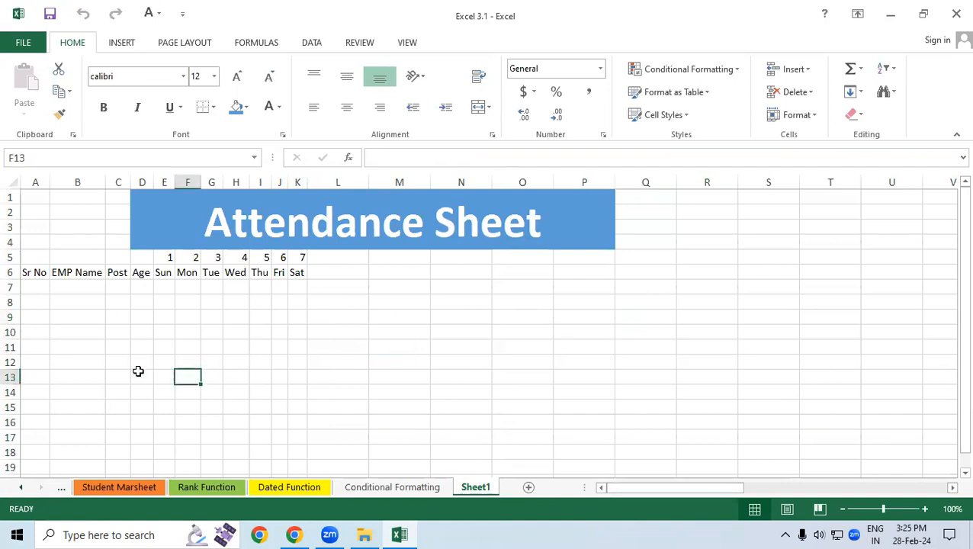
left_click_drag(27, 275, 32, 378)
left_click_drag(77, 273, 78, 416)
left_click_drag(118, 273, 114, 420)
left_click_drag(144, 276, 142, 440)
left_click_drag(162, 276, 296, 267)
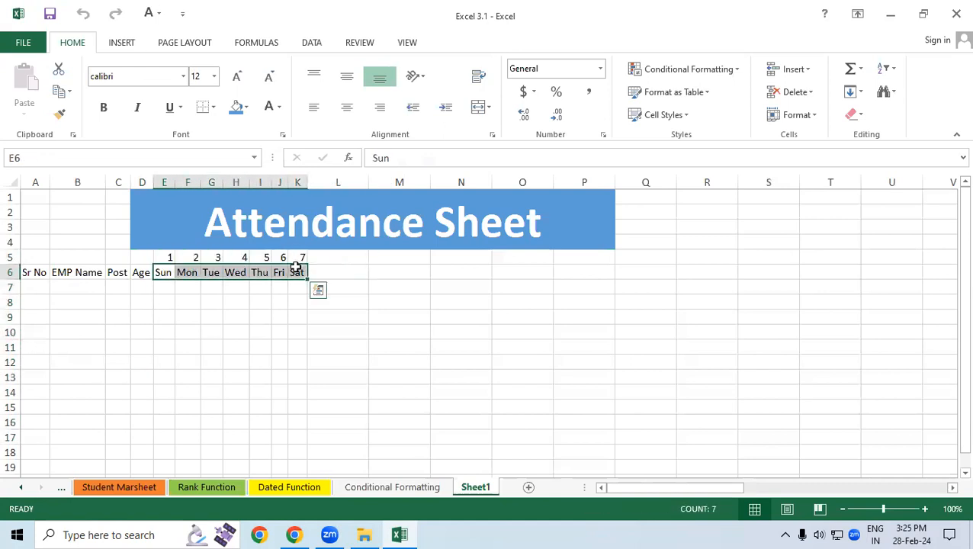
Make header row 6 bold at font size 20 and select an empty cell to autofit the columns
left_click_drag(26, 272, 944, 283)
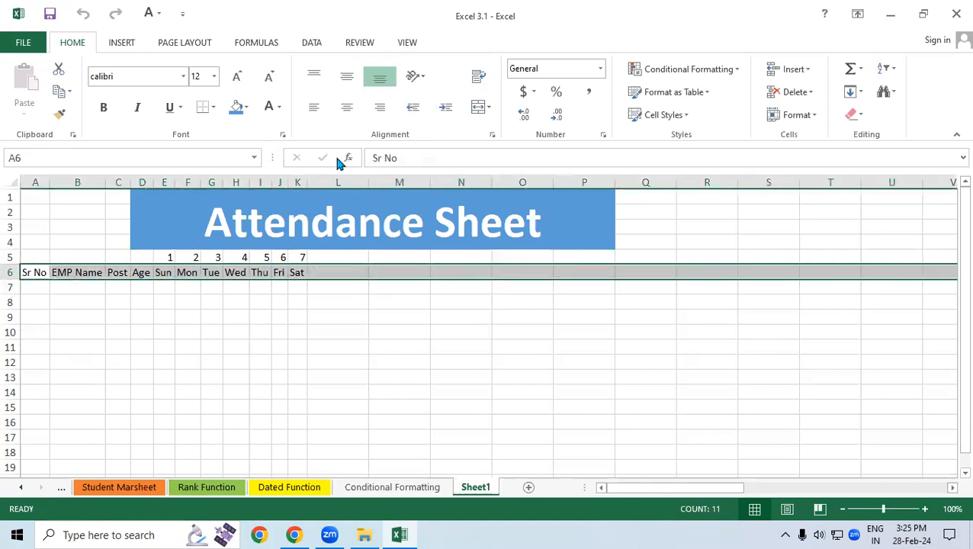
left_click(104, 108)
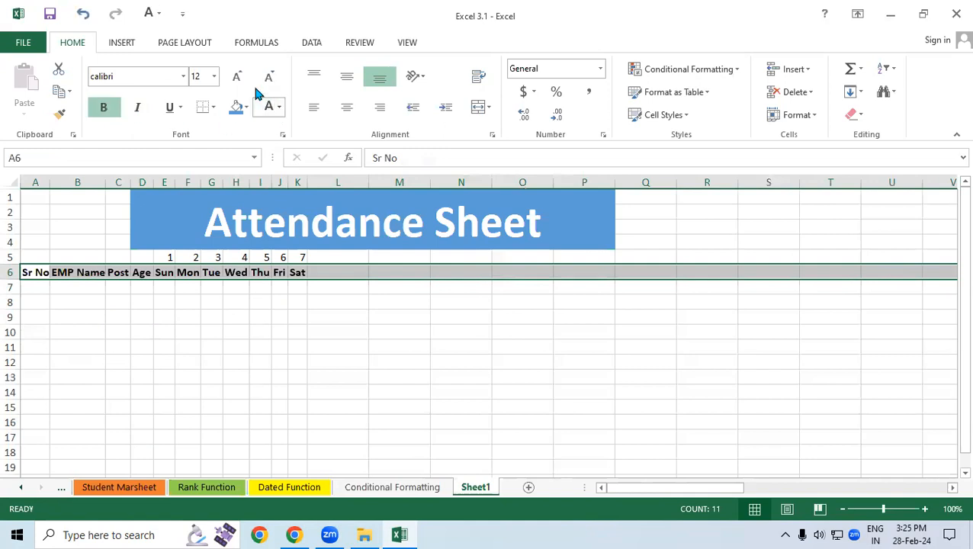
left_click(237, 78)
left_click(237, 79)
left_click(237, 79)
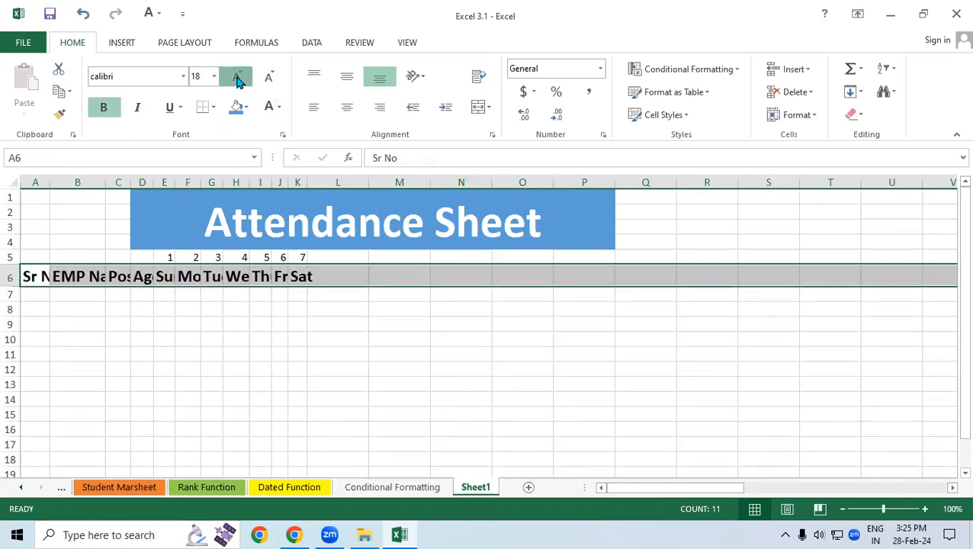
left_click(237, 78)
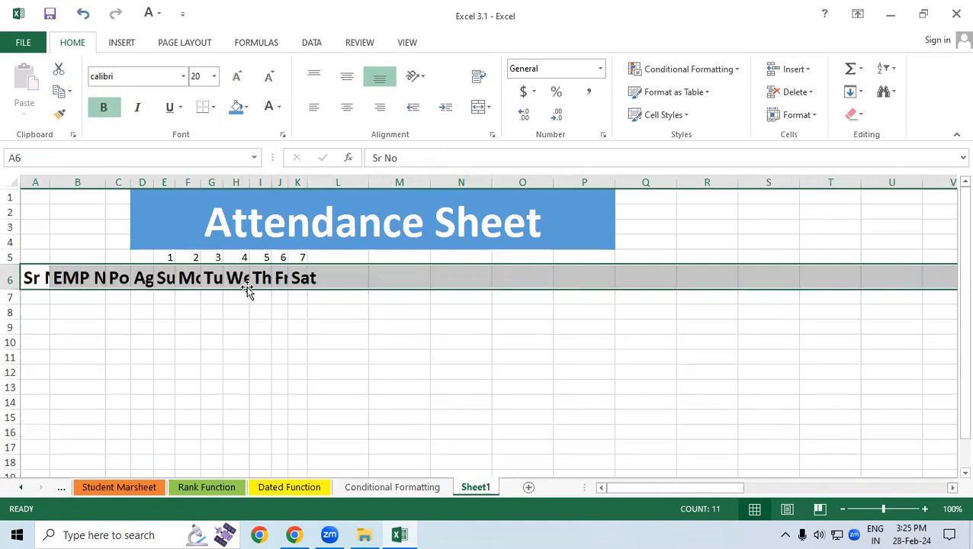
left_click(284, 325)
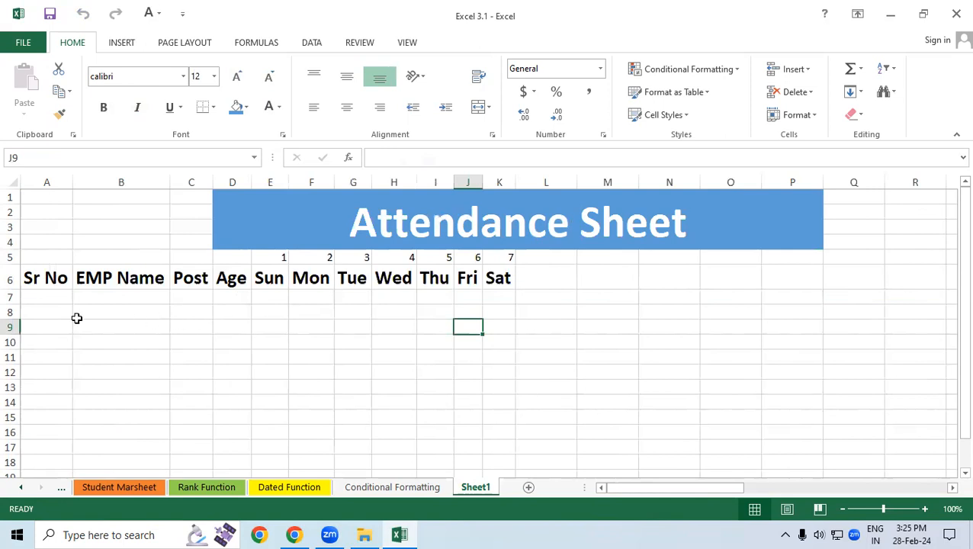
Fill the Sr No column in A7:A16 with the serial numbers 1 to 10
left_click(35, 278)
left_click(51, 299)
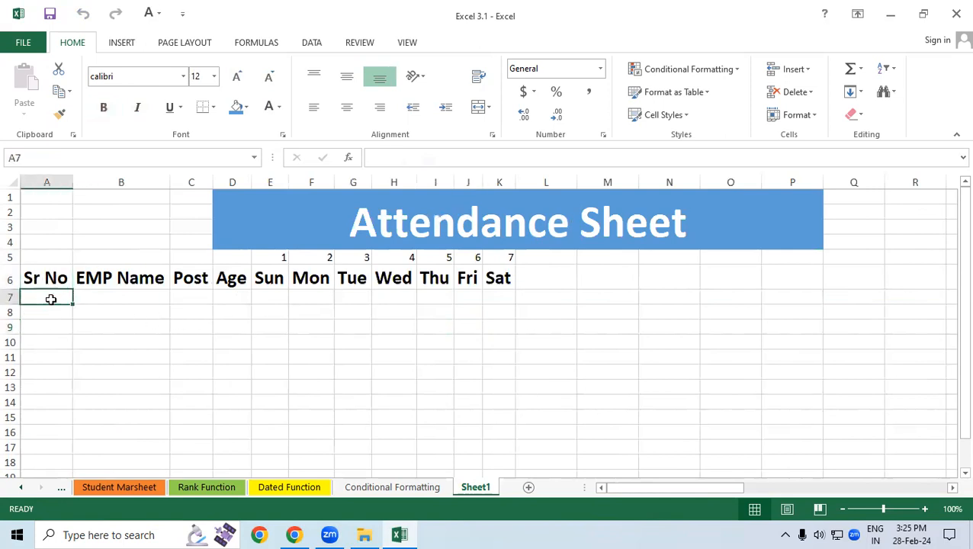
type("1")
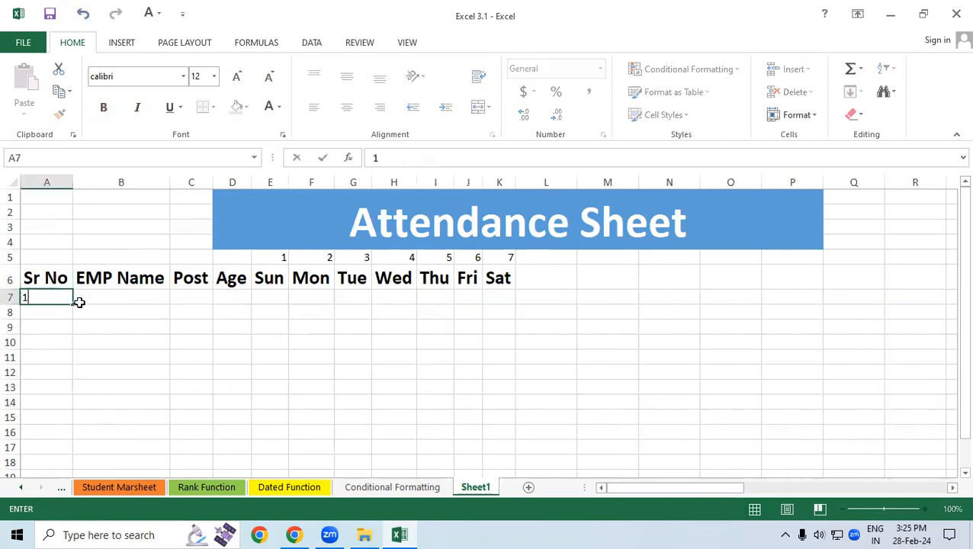
left_click_drag(75, 305, 82, 432)
left_click(176, 421)
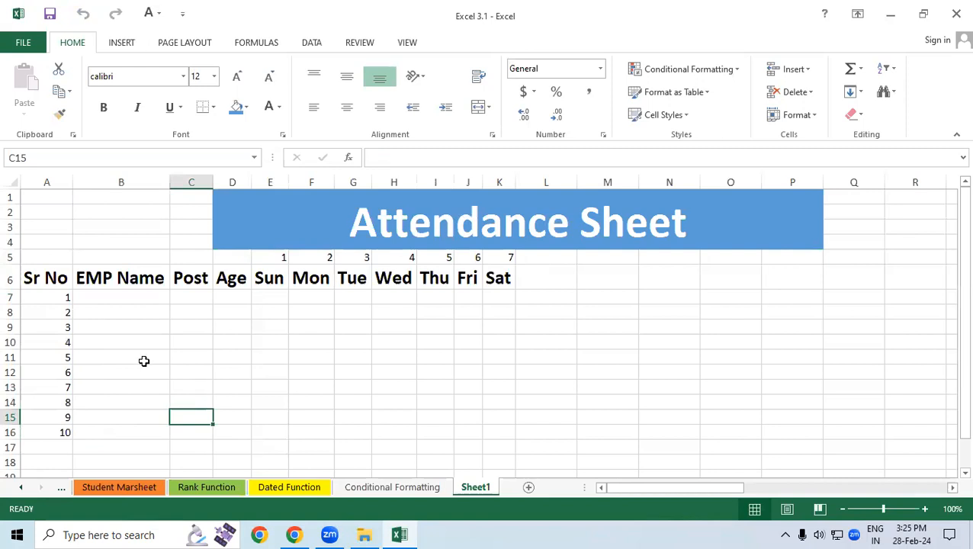
Copy the ten names in D7:D16 of the Rank Function sheet and paste them under EMP Name from B7 in Sheet1
left_click(116, 294)
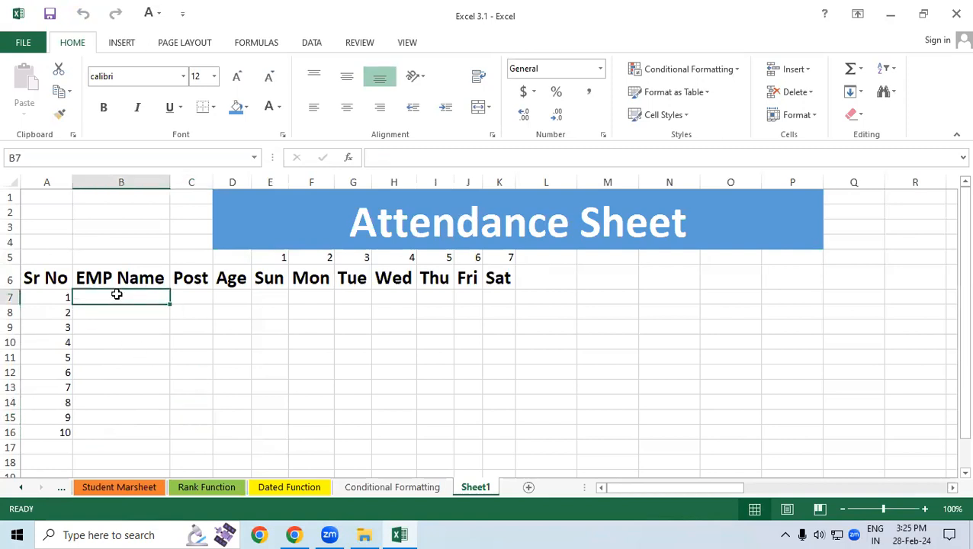
left_click(191, 489)
scroll(150, 358, "down", 1)
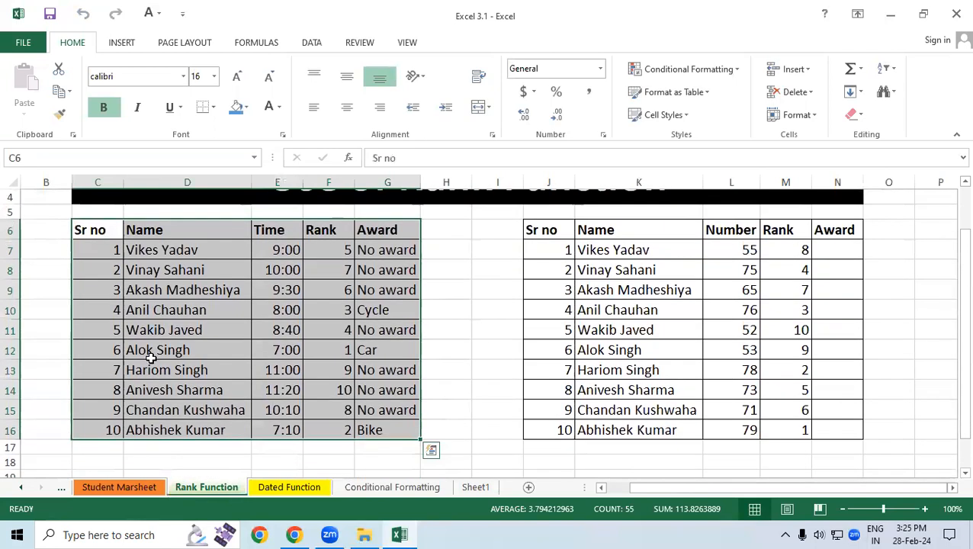
left_click(152, 258)
left_click_drag(152, 259, 175, 421)
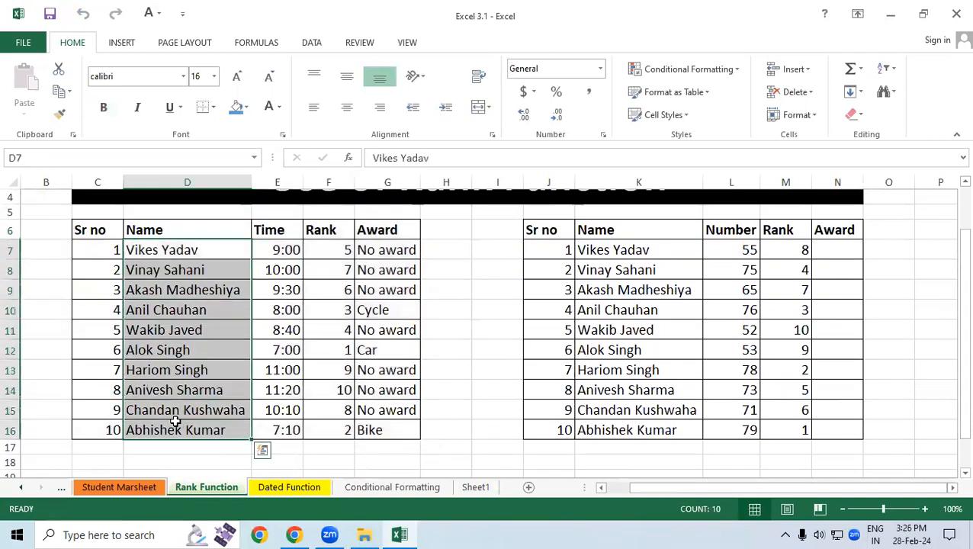
key("ctrl+c")
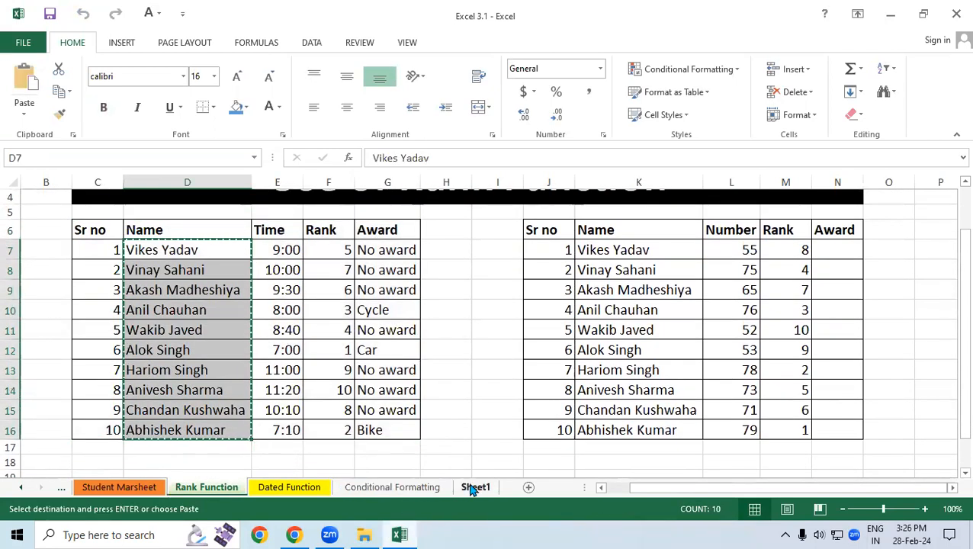
left_click(475, 489)
key("ctrl+v")
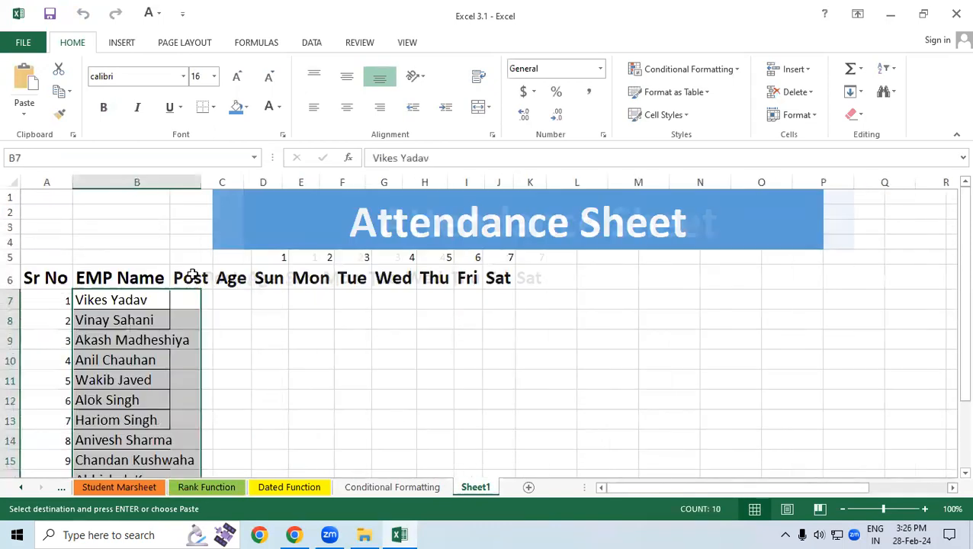
left_click(245, 355)
Copy the formatting of name cell B9 onto A7:K17 with Format Painter
scroll(246, 356, "down", 1)
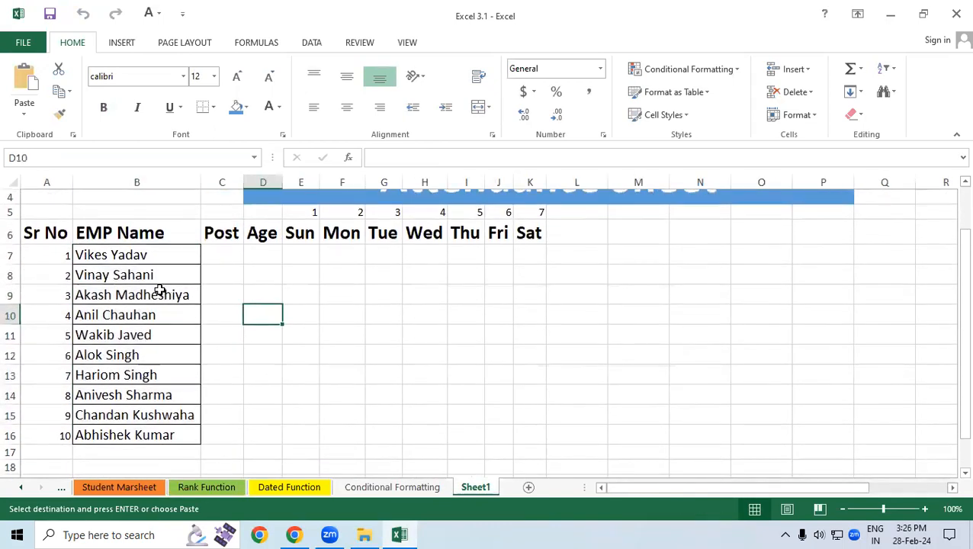
left_click(157, 289)
left_click(10, 295)
left_click(104, 293)
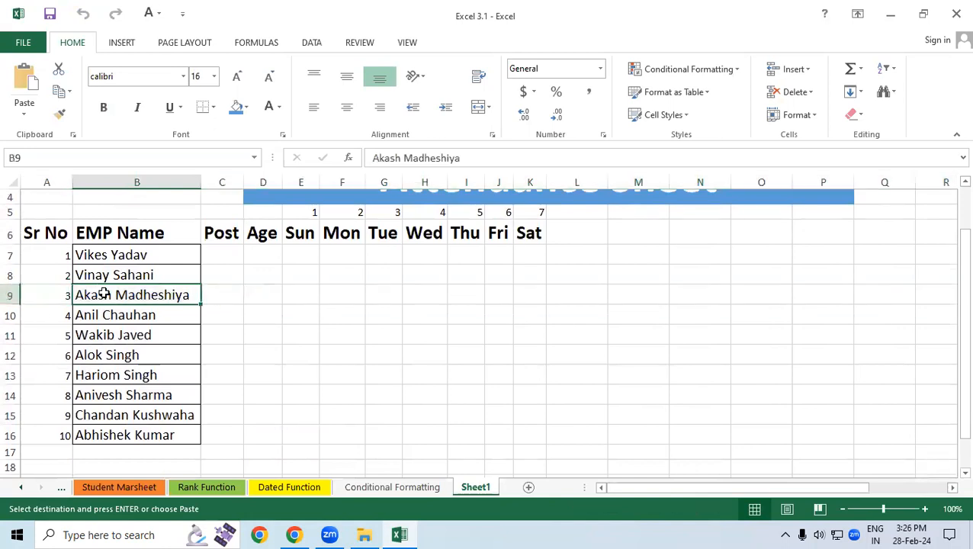
left_click(61, 112)
mouse_move(52, 252)
left_mouse_down()
mouse_move(447, 443)
mouse_move(520, 446)
left_mouse_up()
Apply All Borders to the header cells A6:K6
left_click_drag(46, 233, 528, 234)
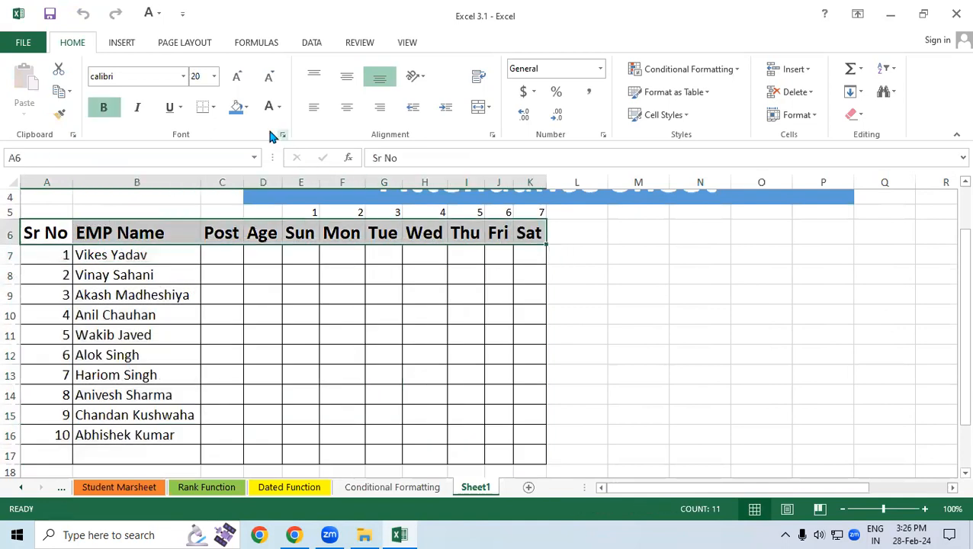
left_click(214, 107)
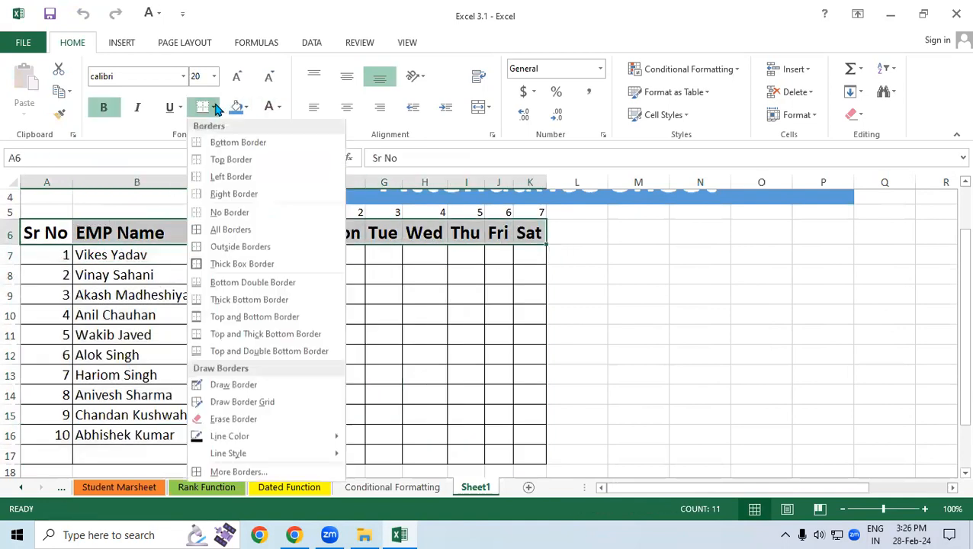
left_click(196, 235)
Extend the bordered formatting of name cell B9 to L6:Q17 with Format Painter
left_click(151, 295)
left_click(61, 115)
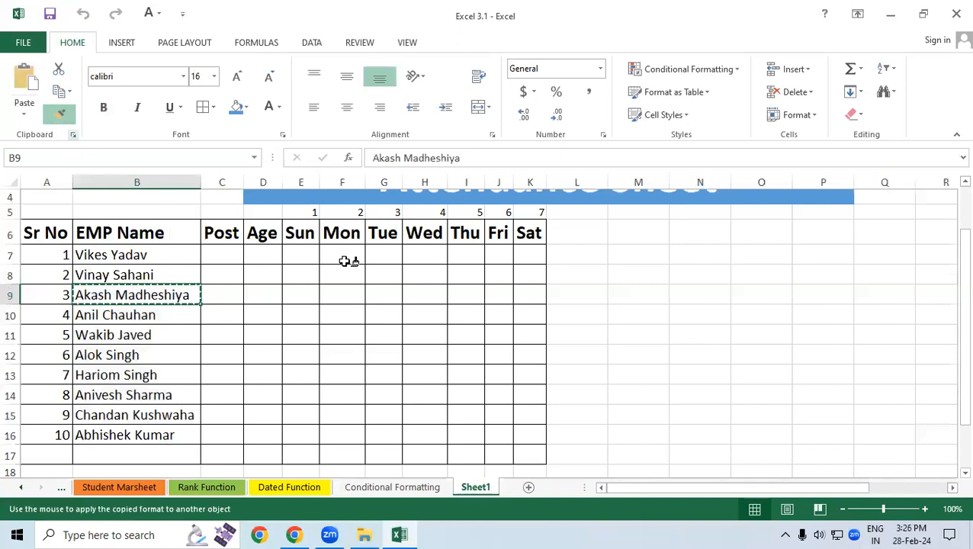
mouse_move(595, 231)
left_mouse_down()
mouse_move(682, 407)
mouse_move(885, 459)
left_mouse_up()
left_click(483, 414)
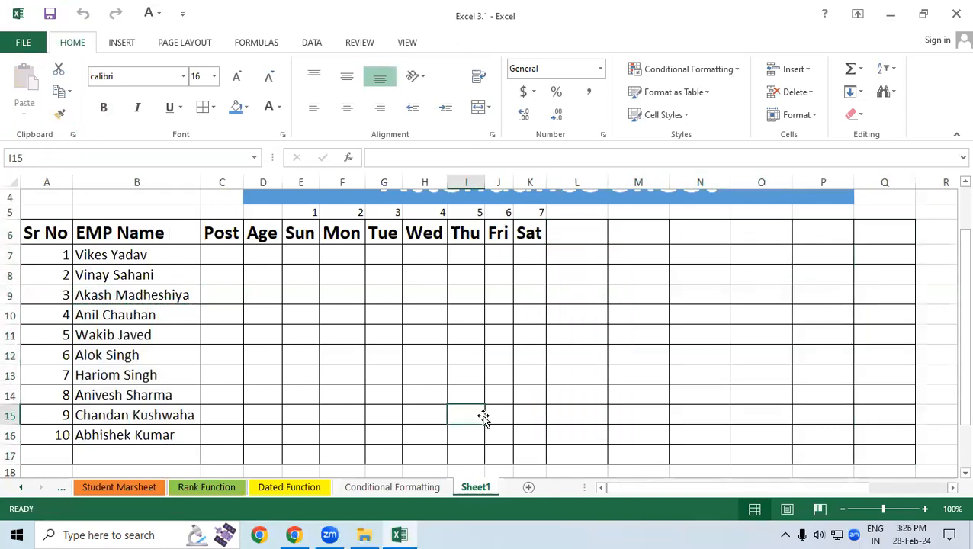
Enter the header "Persent Day" in cell L6, beside Sat, and select a cell below to autofit the column
left_click_drag(61, 228, 530, 235)
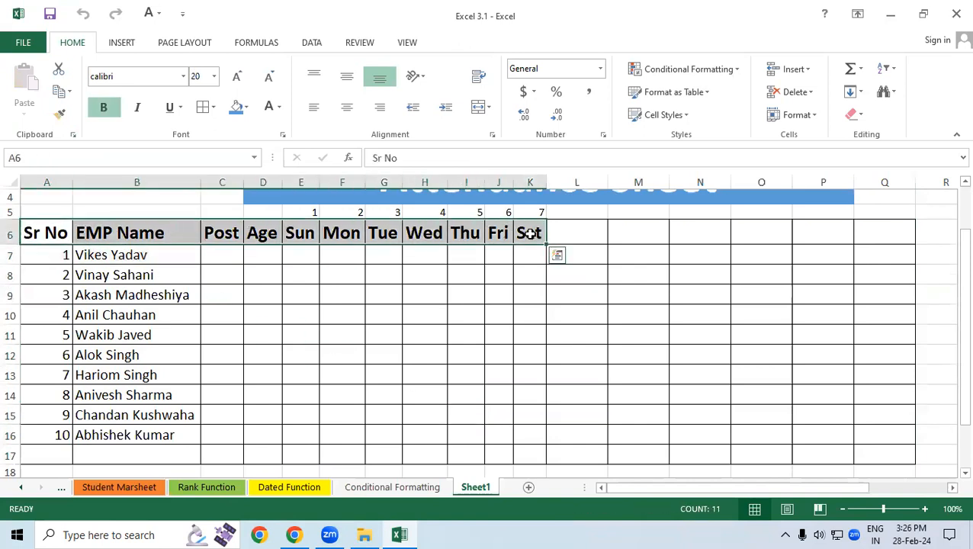
left_click(564, 234)
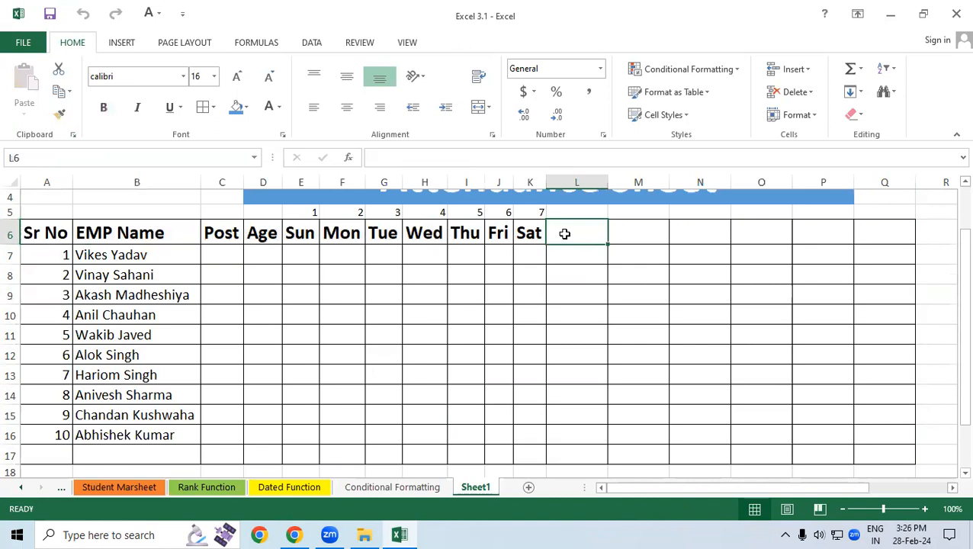
type("Persent Day")
key("Tab")
left_click(587, 279)
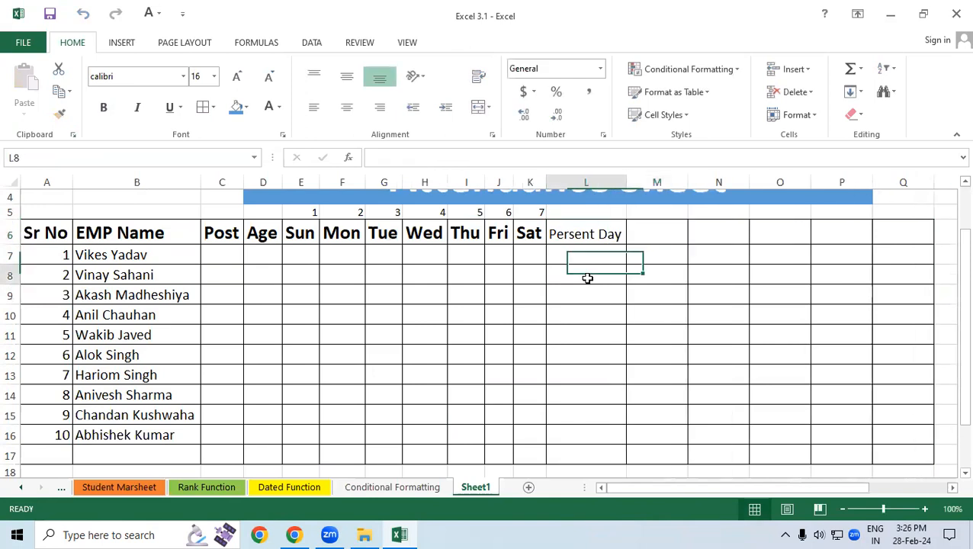
Correct the spelling of the header in cell L6 to "Present Day"
double_click(568, 233)
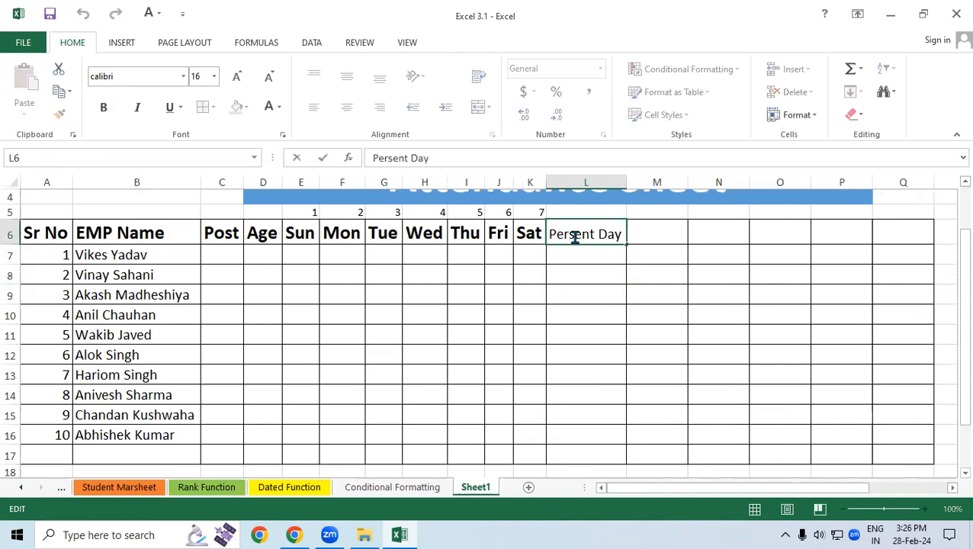
key("BackSpace")
key("BackSpace")
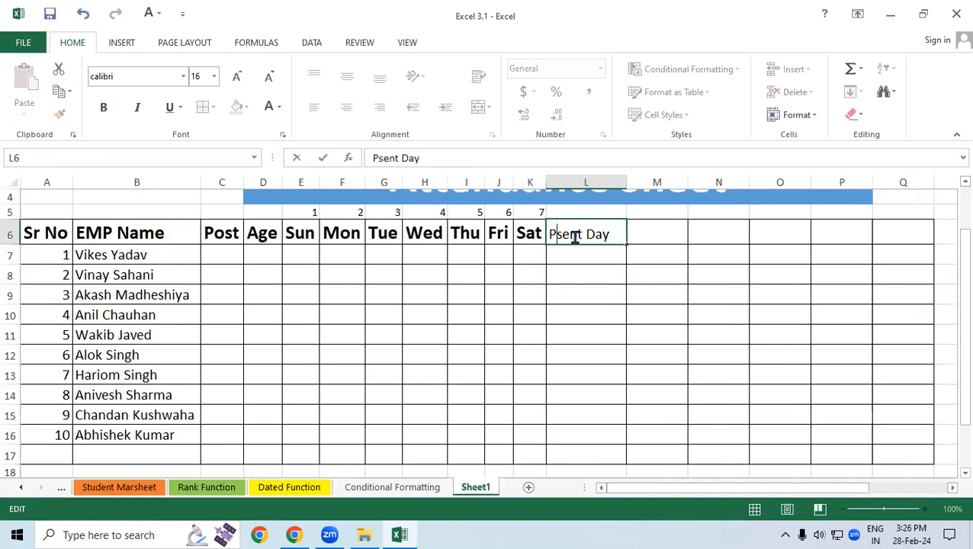
type("re")
left_click(610, 296)
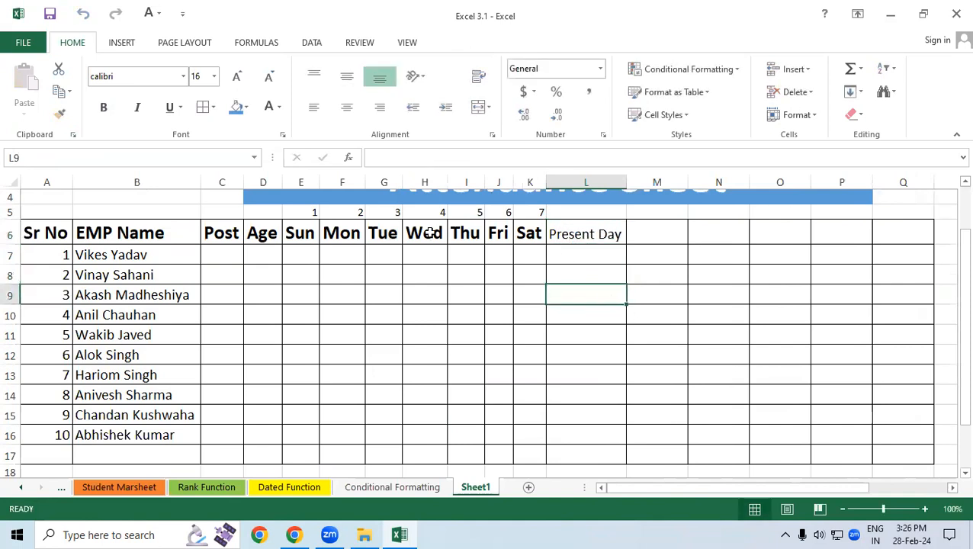
Copy the formatting of the Tue header in G6 onto header cells L6:P6 with Format Painter
left_click(383, 234)
left_click(60, 113)
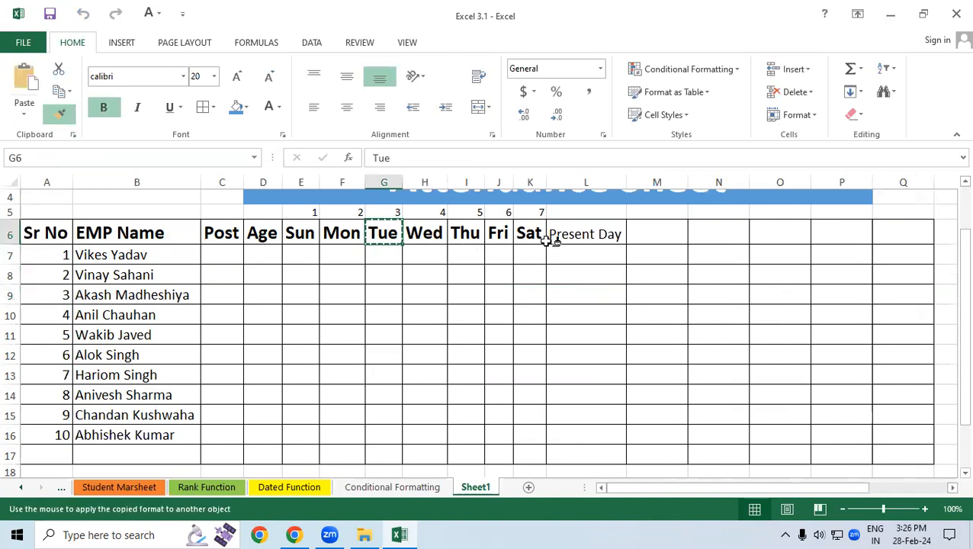
mouse_move(549, 238)
left_mouse_down()
mouse_move(860, 235)
mouse_move(840, 238)
left_mouse_up()
left_click(685, 288)
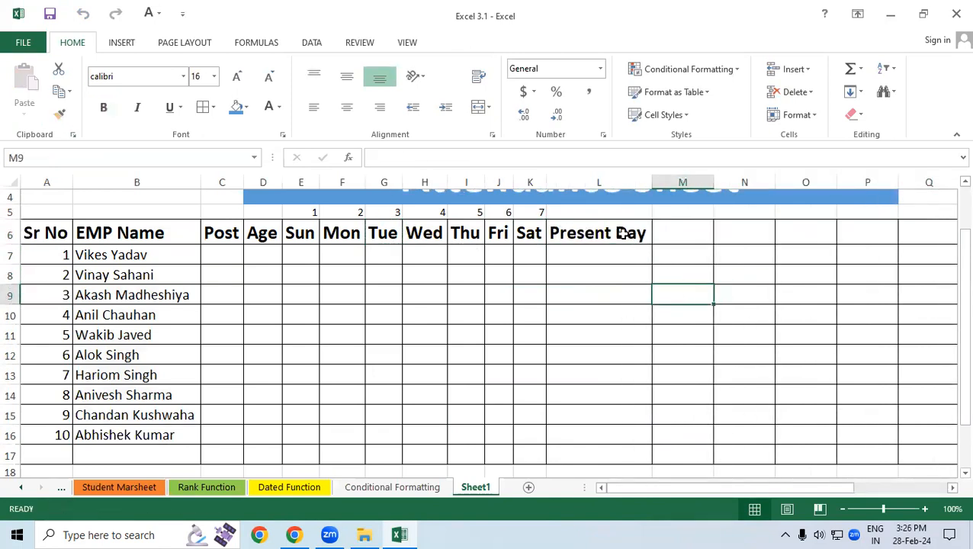
Enter the header "Absent Day" in cell M6 and select a cell below to autofit the column
left_click(670, 225)
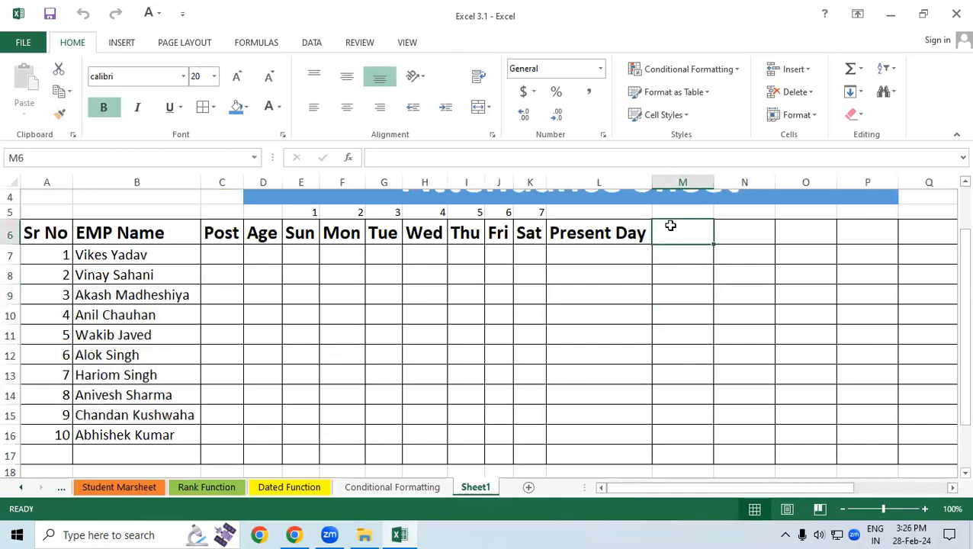
type("Absent")
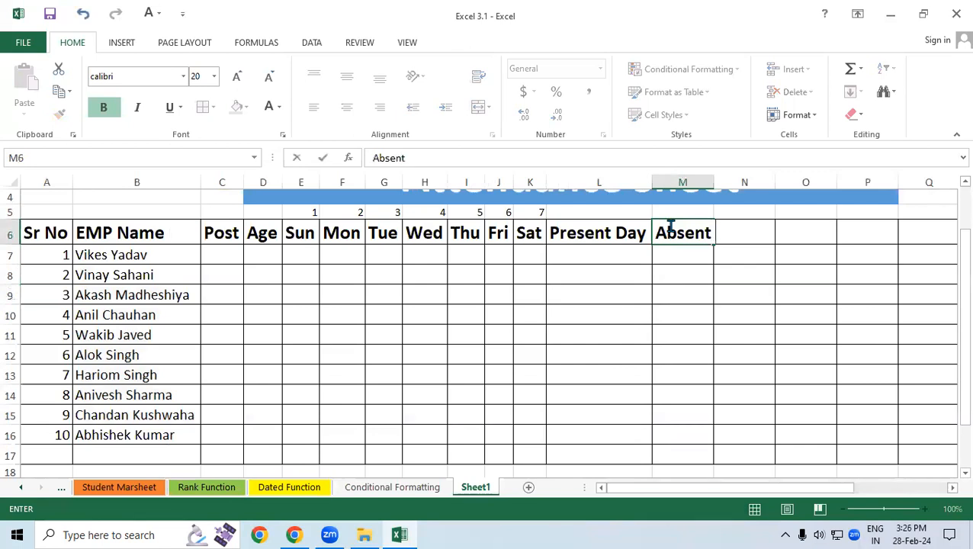
type(" DA")
key("BackSpace")
type("ay")
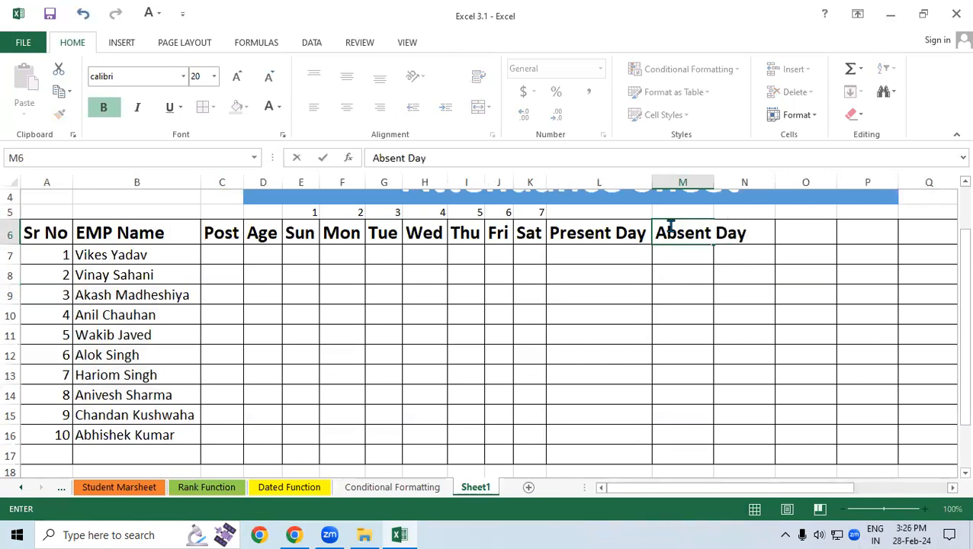
key("Tab")
left_click(723, 307)
Enter the header "Leave Day" in cell N6 and select a cell below to autofit the column
left_click(768, 239)
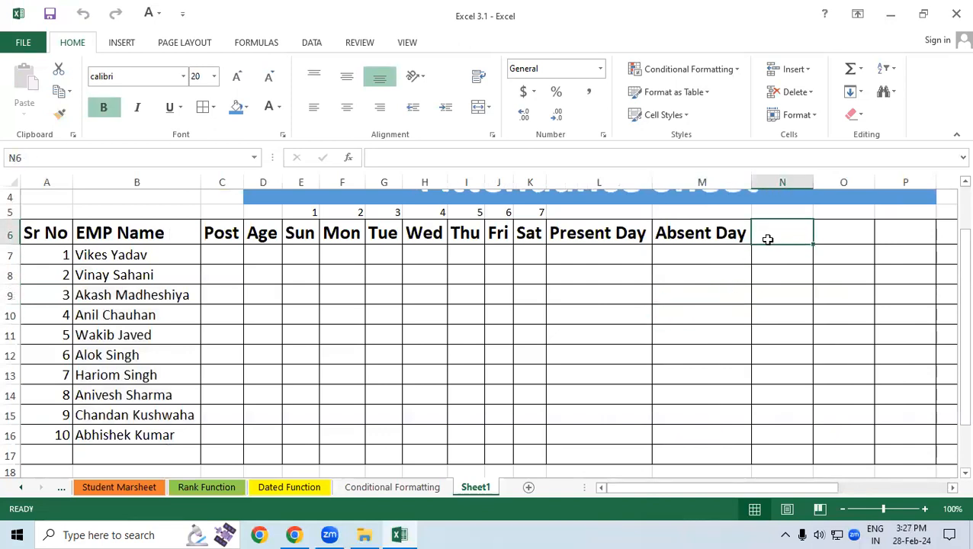
type("Lea")
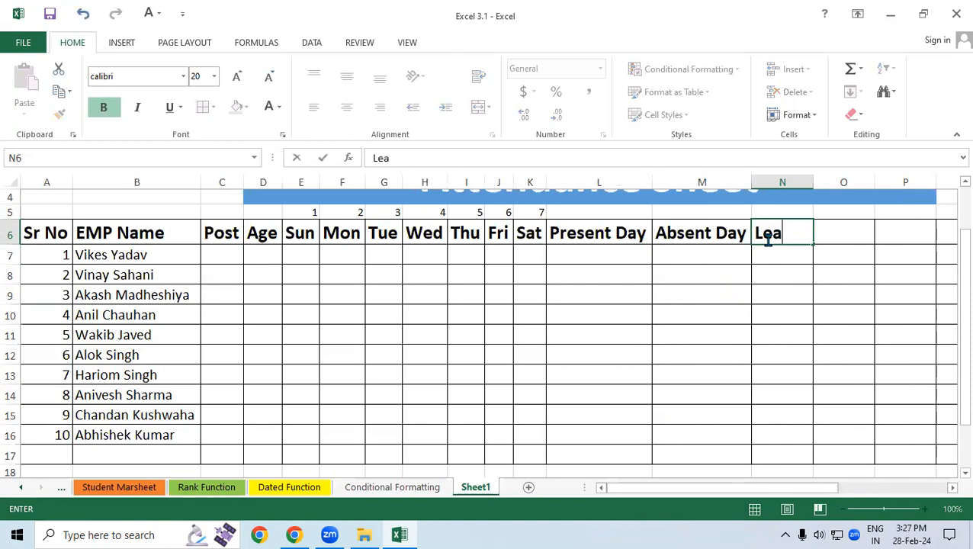
type("ve Dy")
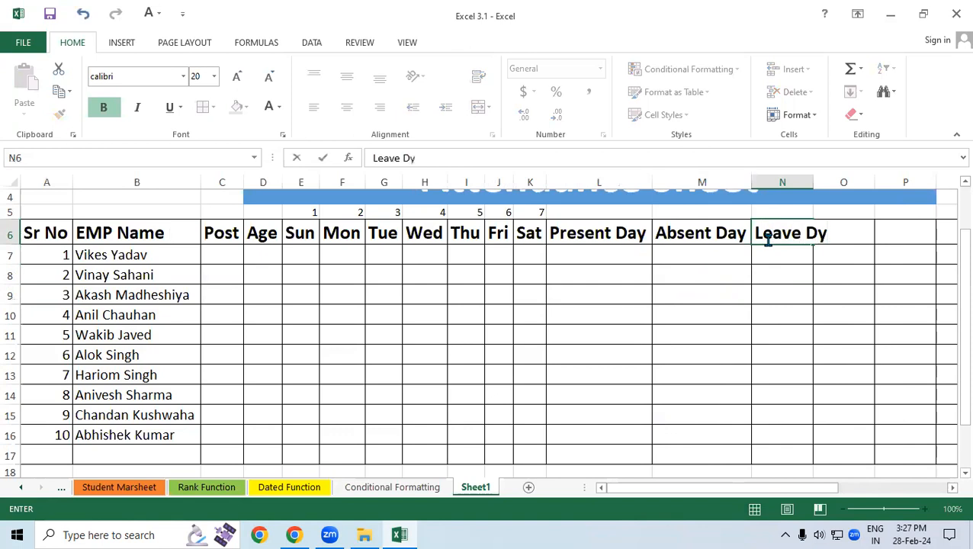
key("BackSpace")
type("ay")
left_click(826, 312)
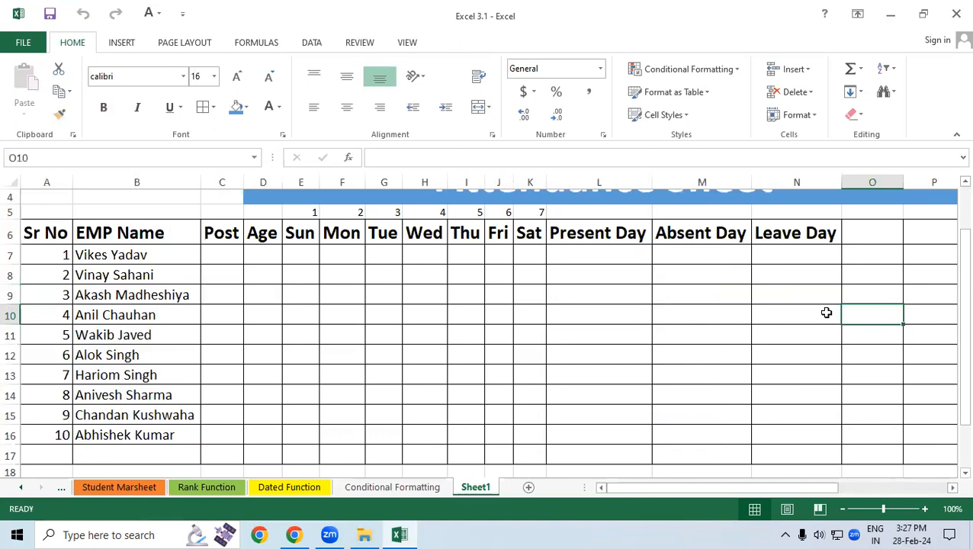
Unmerge the Attendance Sheet title in rows 1 to 4 and re-merge and center it starting from cell B1
scroll(640, 327, "down", 1)
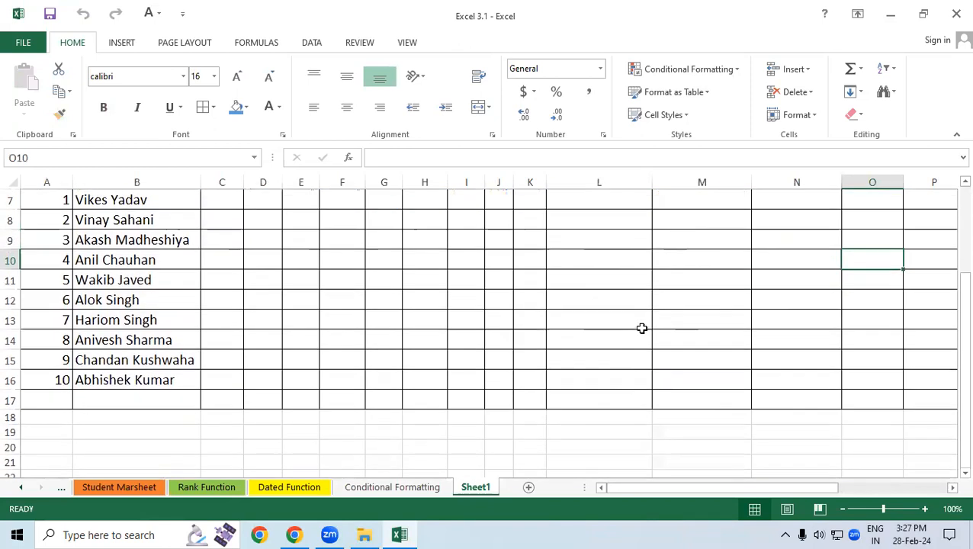
left_click_drag(962, 311, 924, 184)
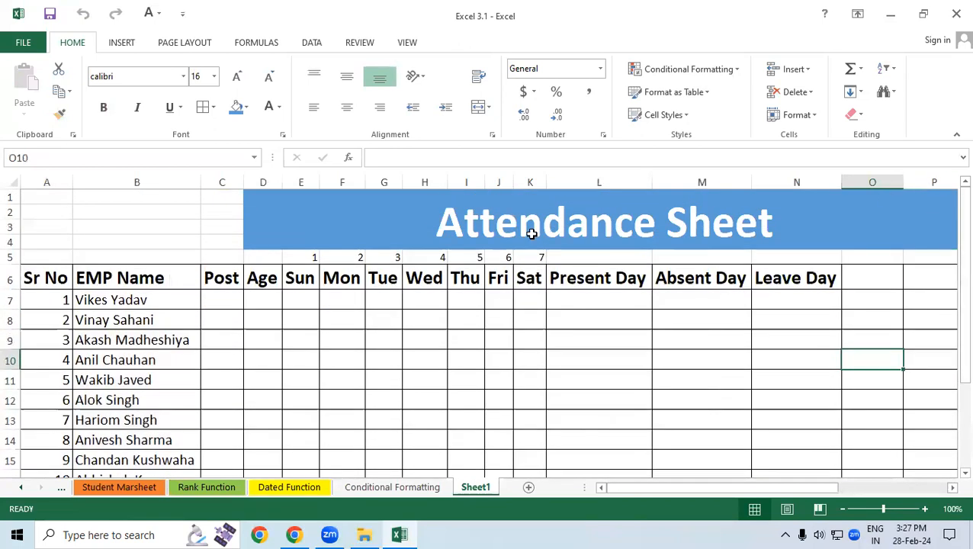
left_click(426, 202)
left_click(89, 199)
left_click_drag(90, 199, 452, 221)
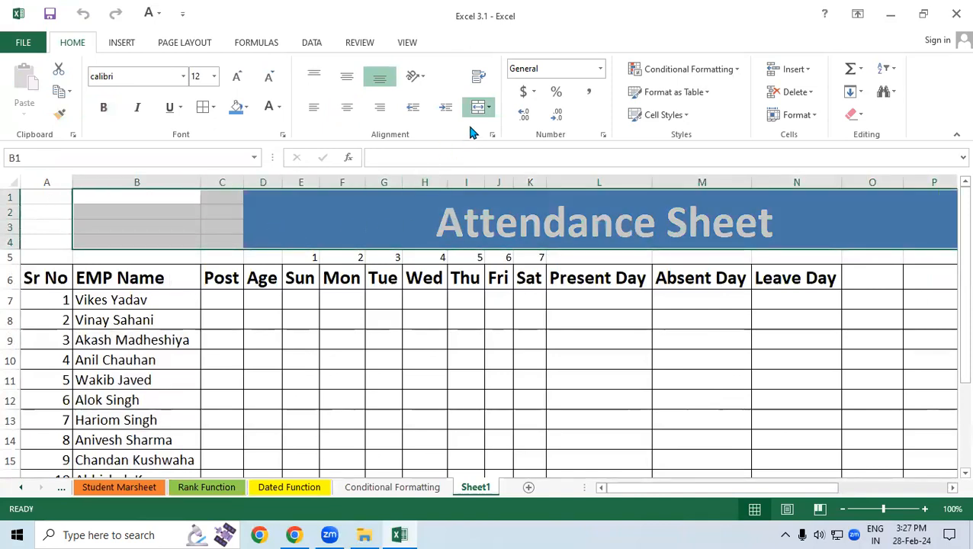
left_click(489, 107)
left_click(489, 130)
left_click(489, 106)
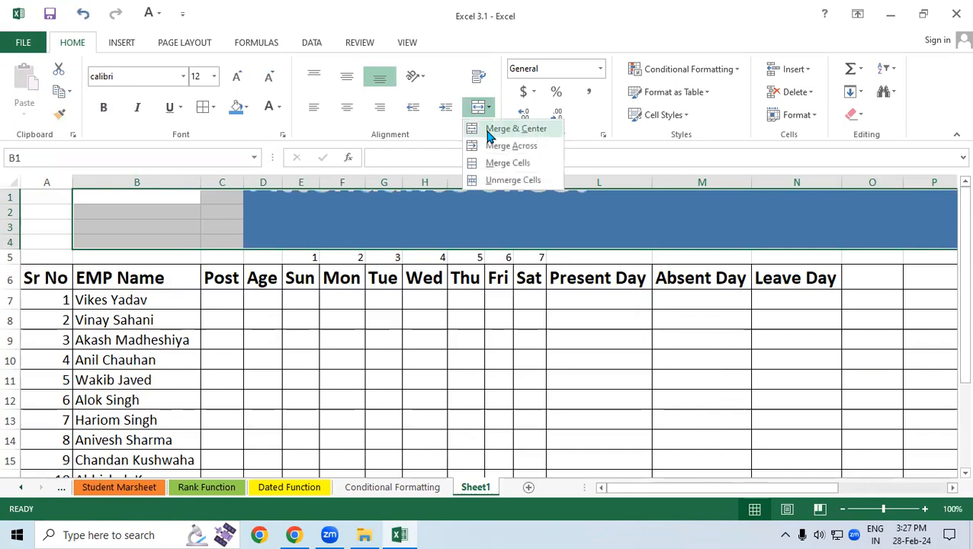
left_click(489, 130)
left_click(446, 378)
Review the attendance table's headers and its employee, post, age, weekday, present, absent and leave columns
scroll(297, 327, "down", 3)
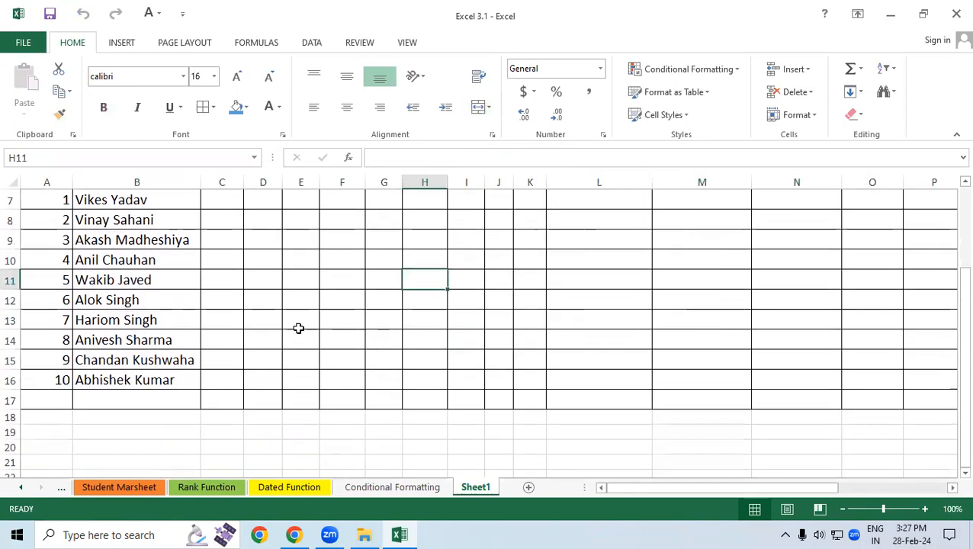
left_click_drag(961, 320, 951, 275)
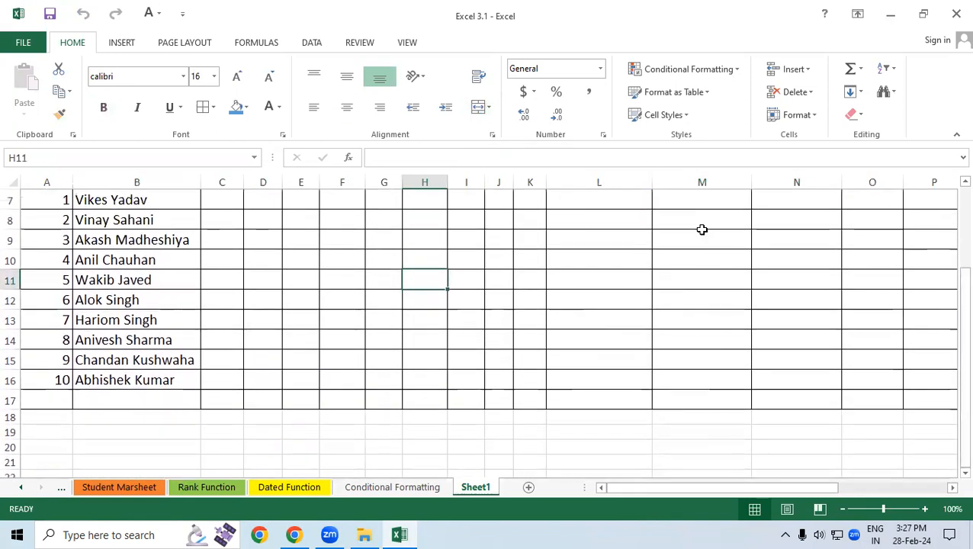
scroll(533, 237, "up", 1)
left_click_drag(42, 238, 827, 233)
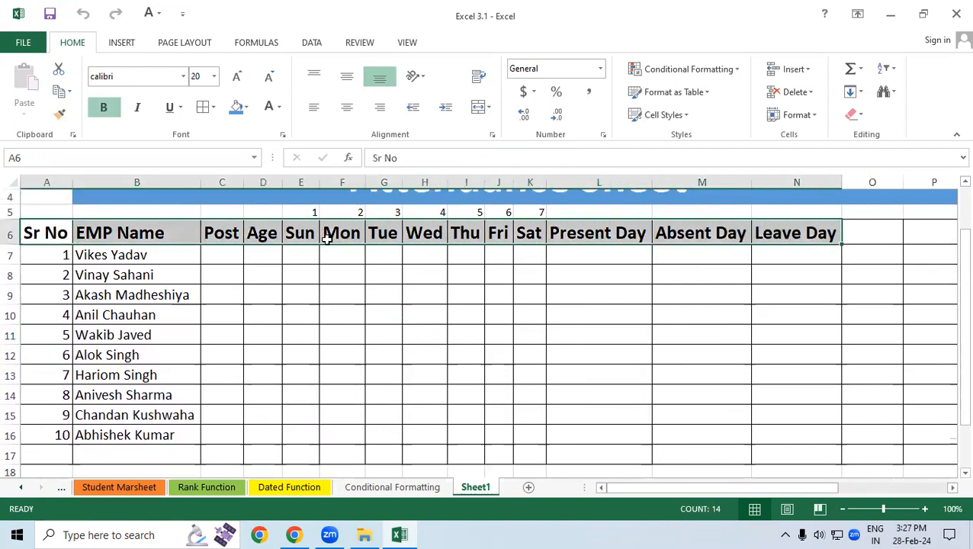
left_click(52, 229)
left_click_drag(137, 232, 137, 435)
left_click_drag(220, 228, 228, 429)
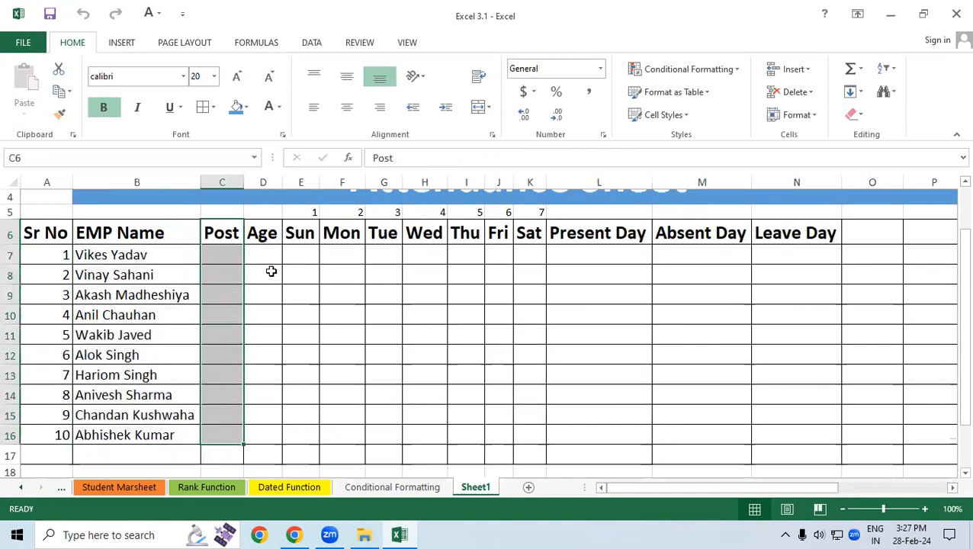
left_click_drag(272, 227, 263, 450)
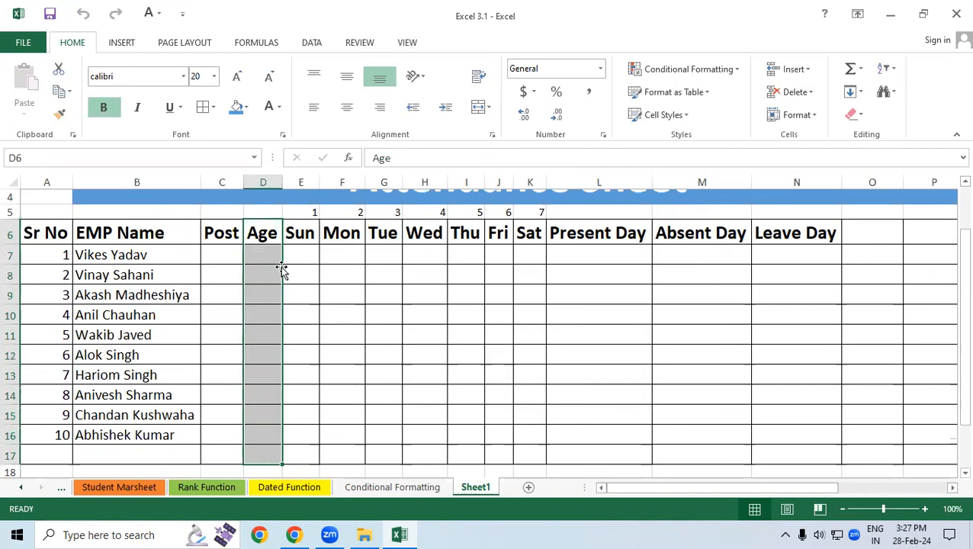
left_click_drag(302, 239, 507, 425)
left_click_drag(297, 239, 523, 431)
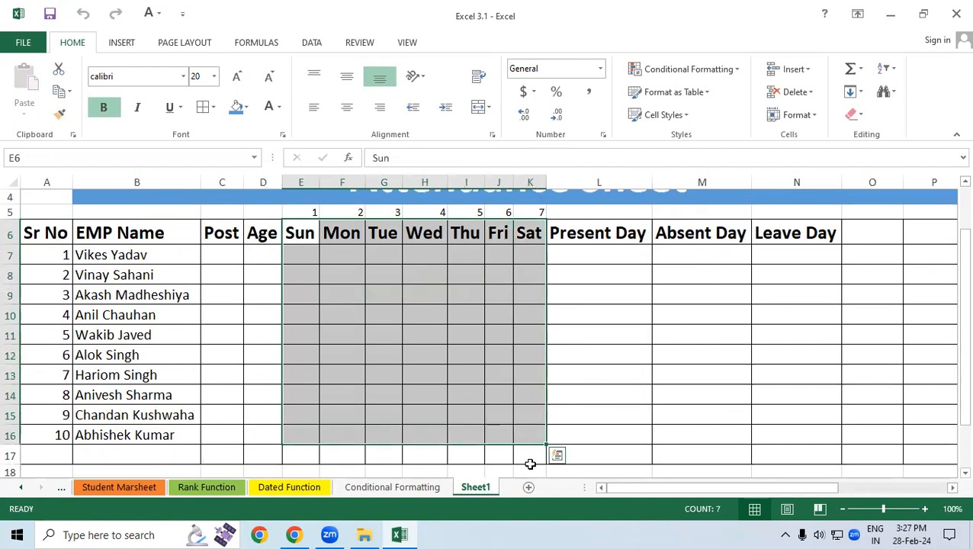
left_click_drag(600, 250, 610, 417)
left_click_drag(689, 260, 702, 437)
left_click_drag(773, 257, 778, 466)
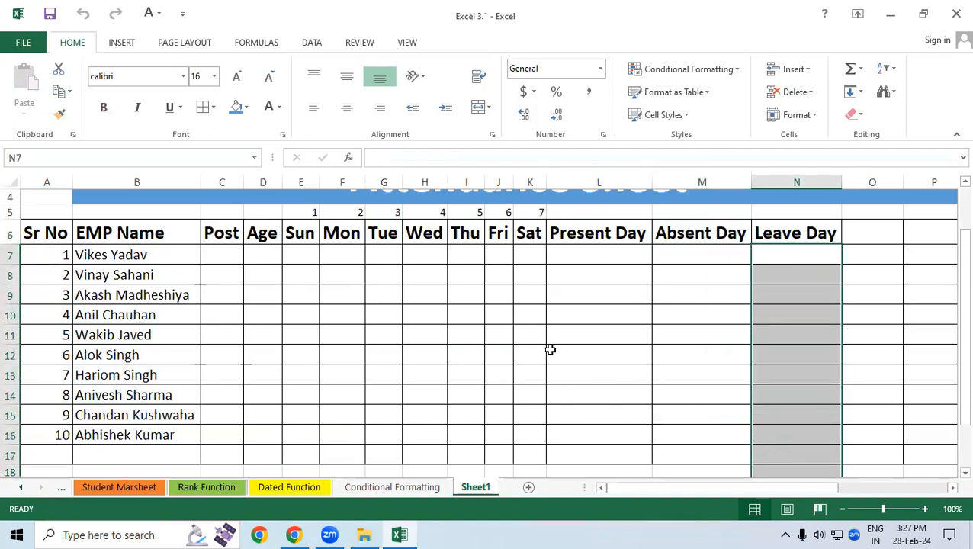
left_click(432, 328)
Enter the posts "Er.", "Sales Man" and "Sup." in C7:C9 and repeat the sequence down to C16
left_click(234, 250)
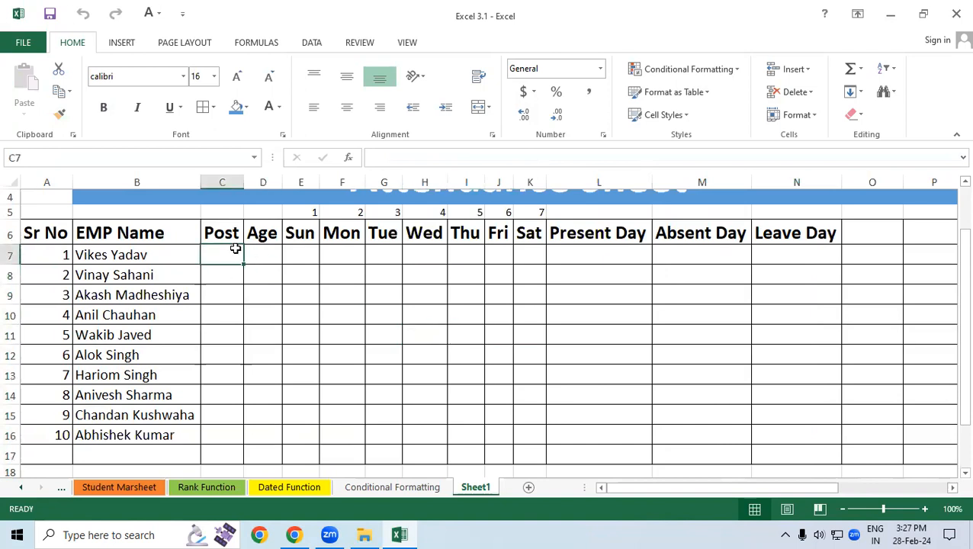
type("Er.")
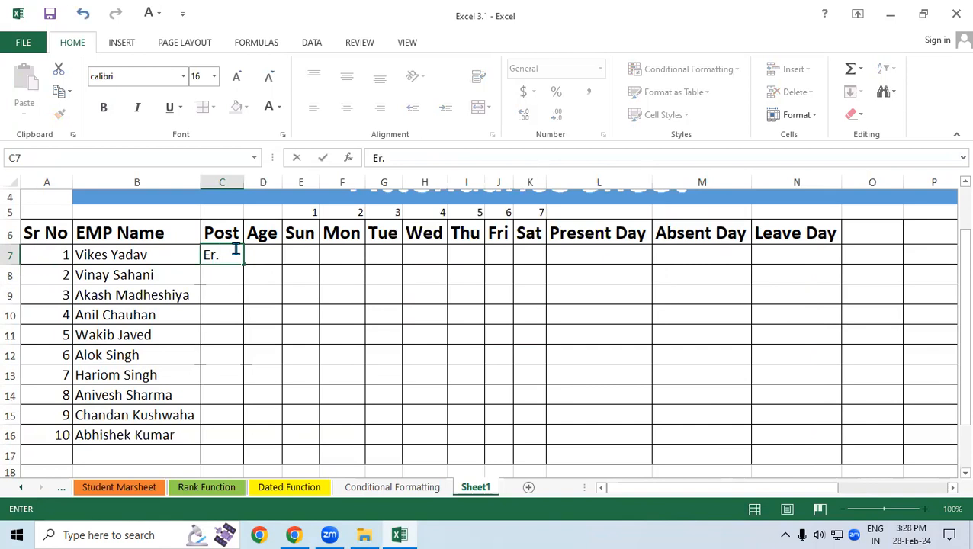
key("Return")
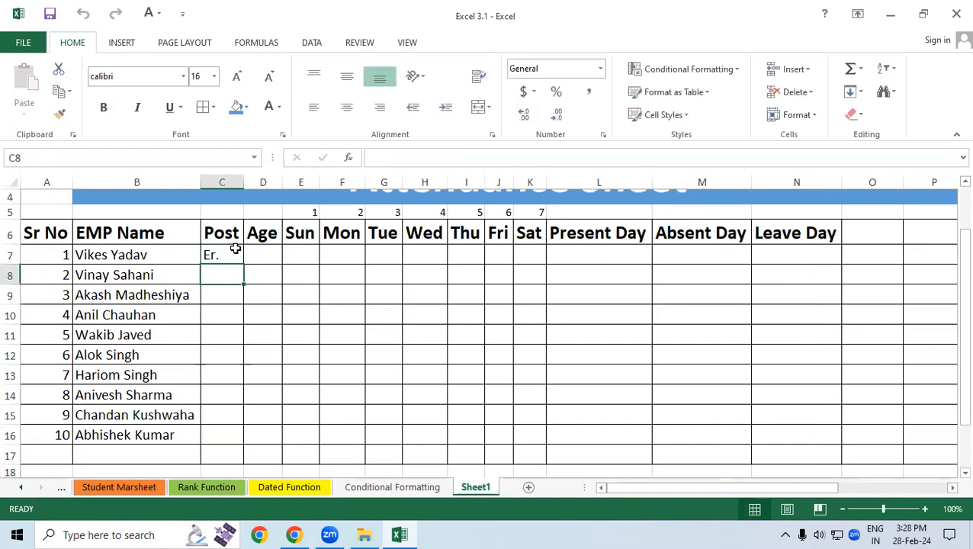
type("Sales")
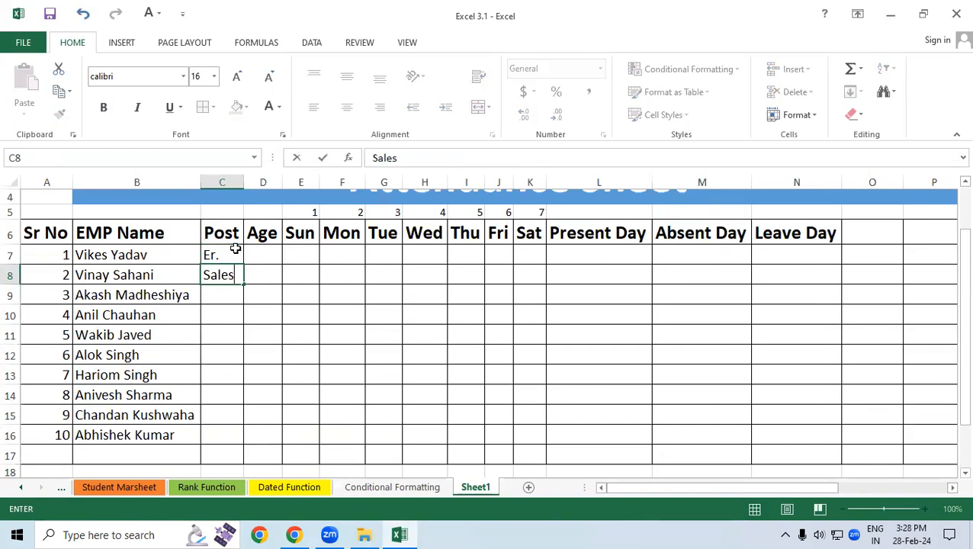
type(" Man")
key("Return")
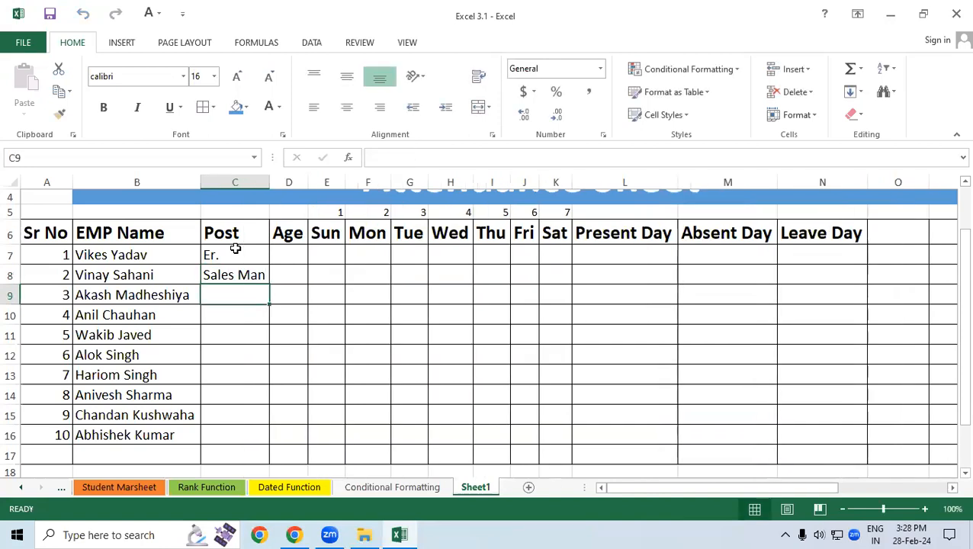
type("Sup")
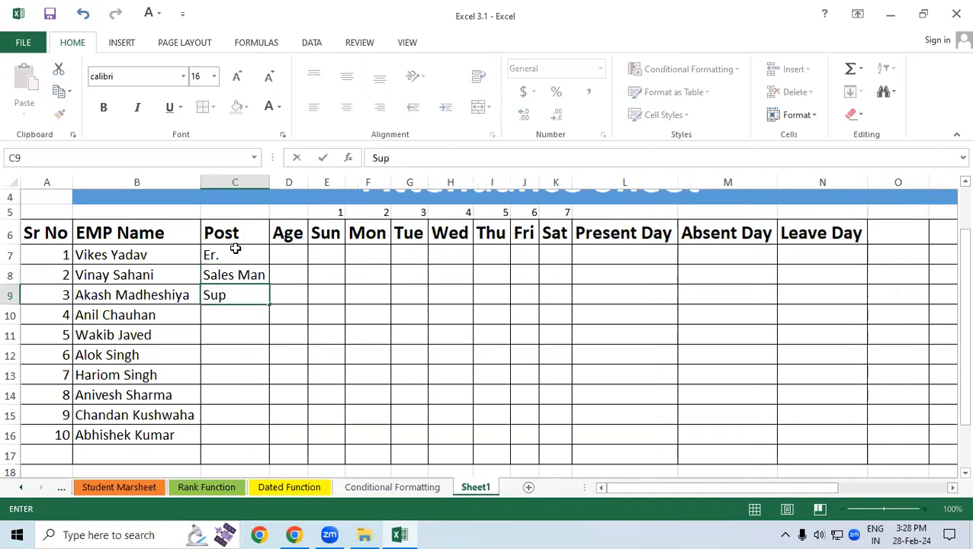
type(".")
key("Return")
left_click_drag(236, 249, 251, 443)
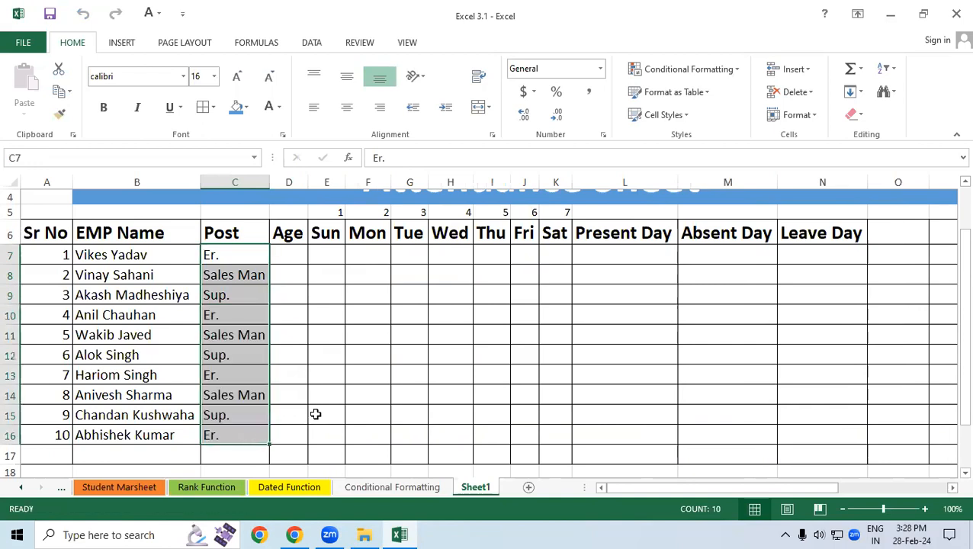
left_click(315, 414)
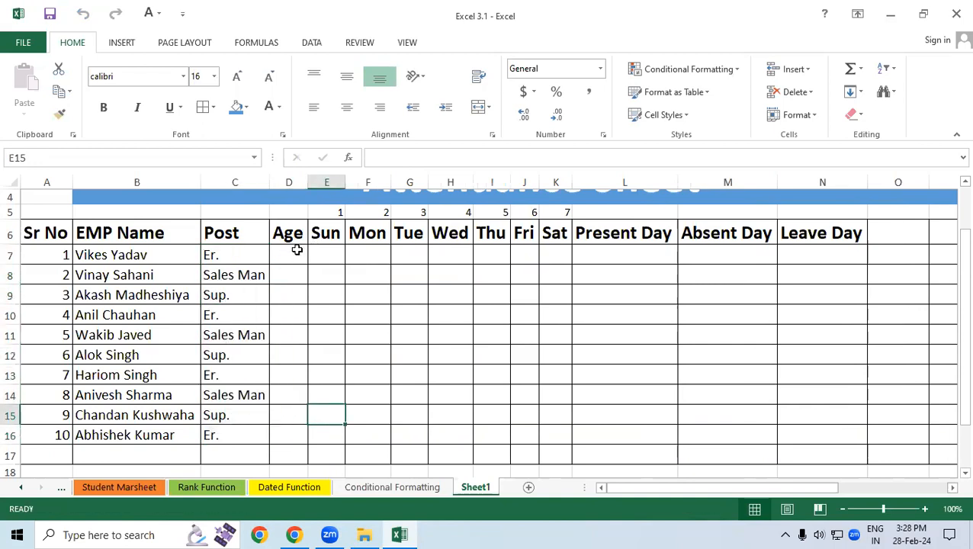
Enter a RANDBETWEEN formula in Age cell D7 that generates a random age between 18 and 25
left_click(294, 250)
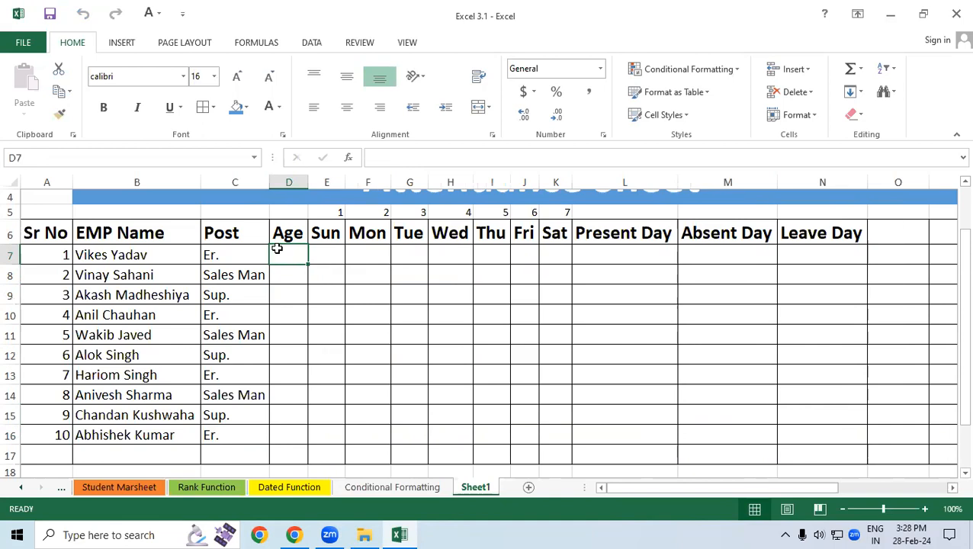
type("=randb")
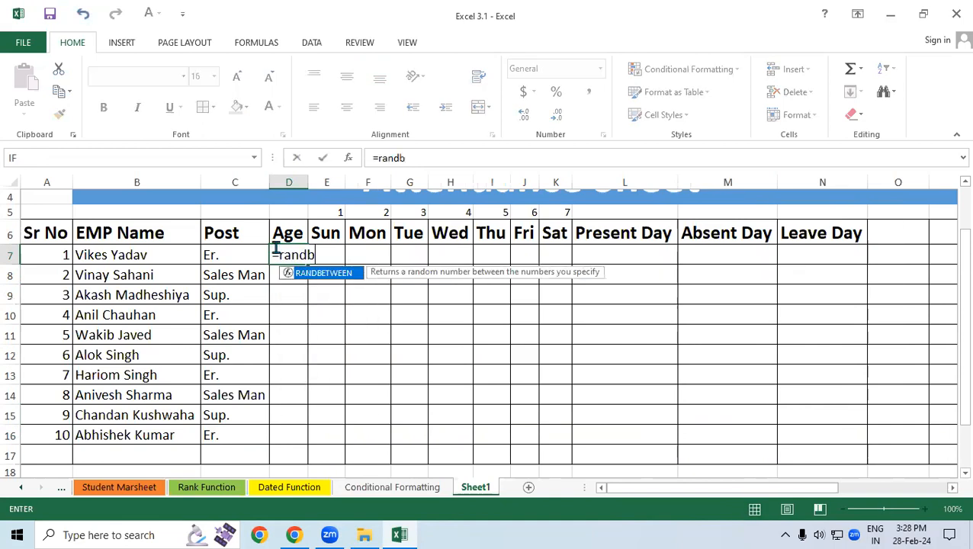
key("Tab")
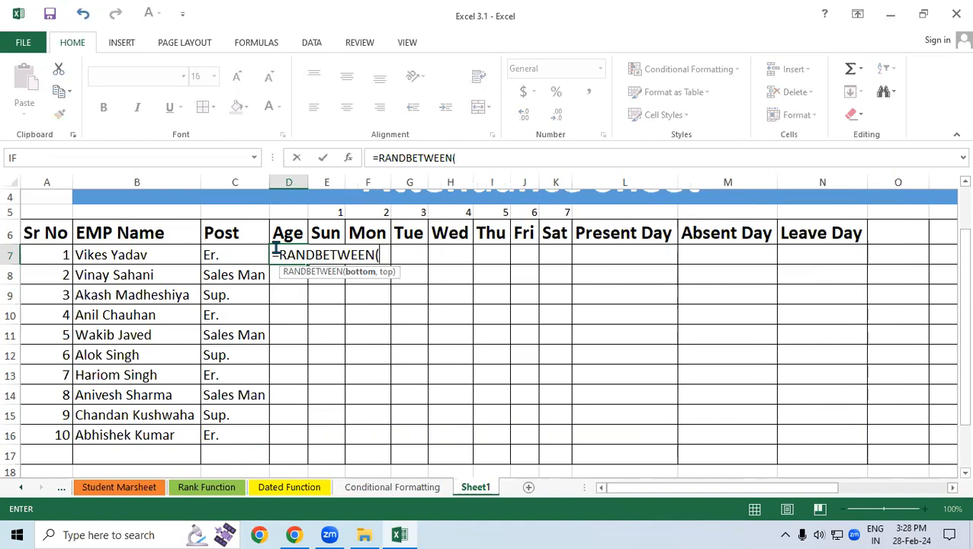
type("18,25")
key("Return")
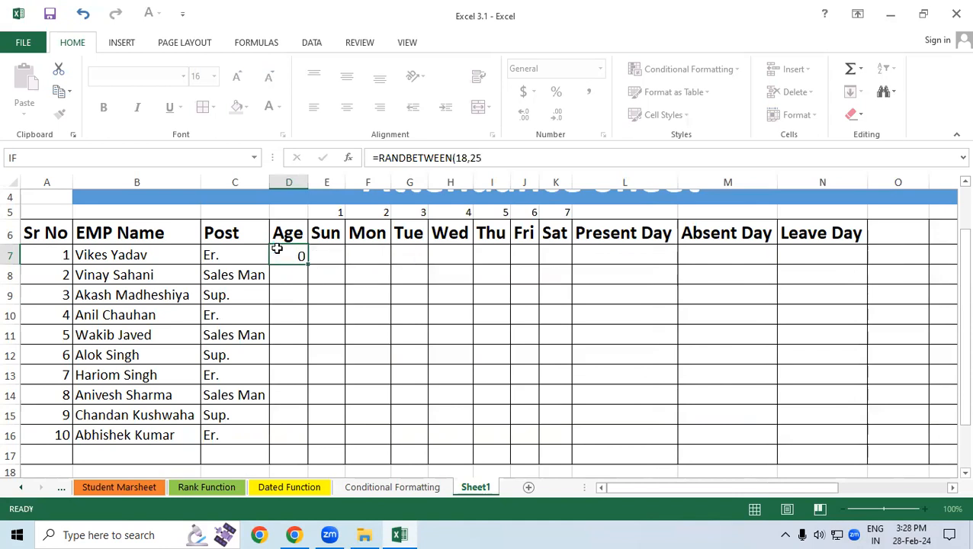
Fill the random age formula from D7 down the Age column to D16
left_click(276, 249)
left_click_drag(308, 265, 308, 442)
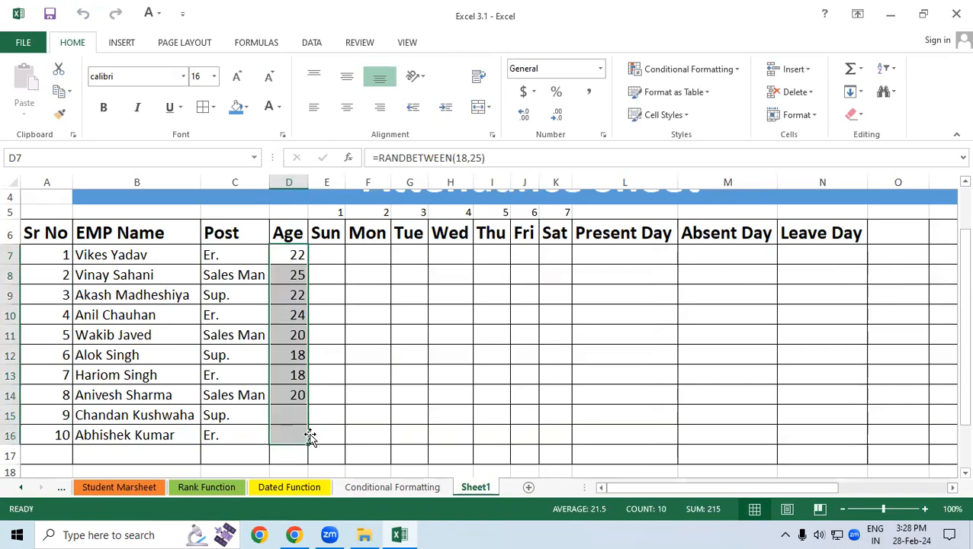
left_click(338, 389)
left_click(301, 336)
left_click(364, 332)
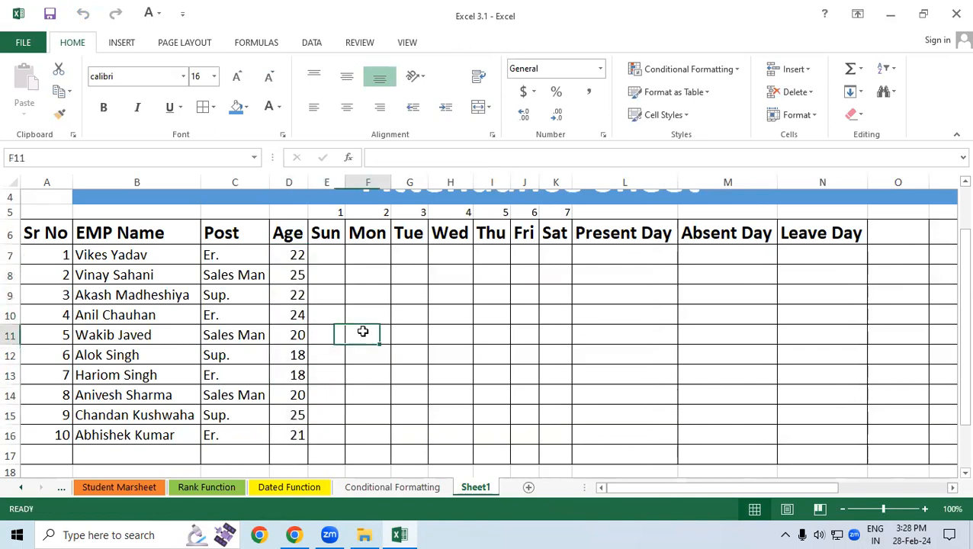
Enter and leave edit mode in empty Mon column cells to check how the random ages recalculate
double_click(363, 333)
double_click(369, 299)
double_click(370, 276)
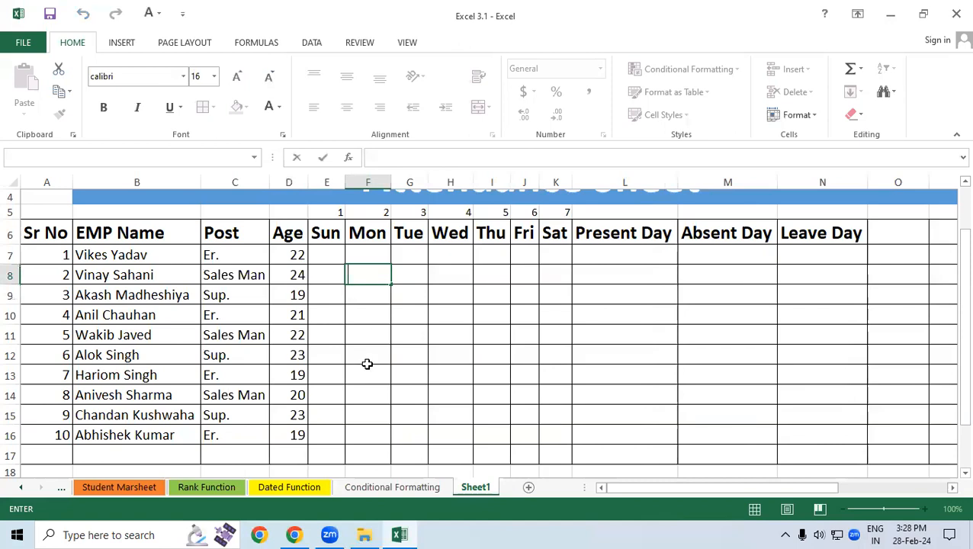
left_click(367, 390)
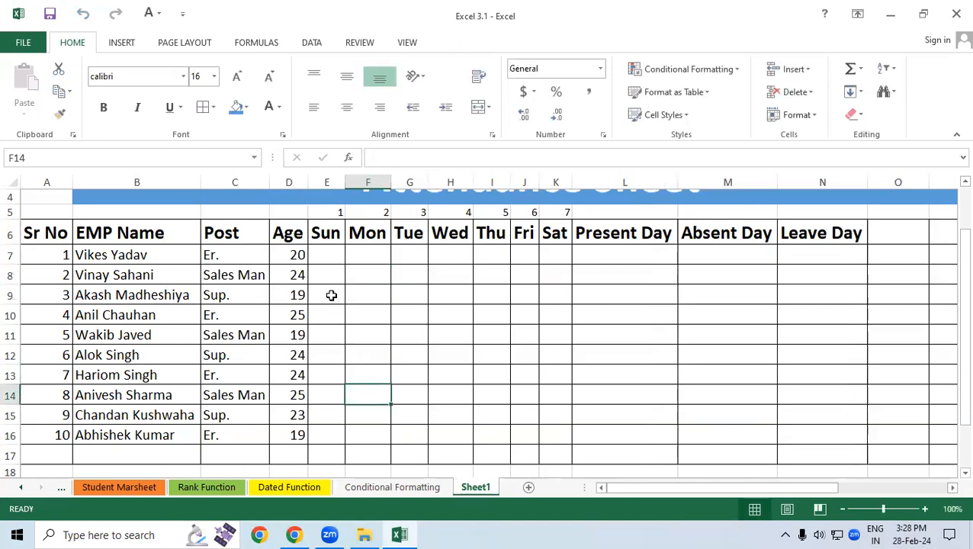
Replace the age formulas in D7:D16 with their plain values by copying and pasting as values
left_click_drag(297, 255, 280, 442)
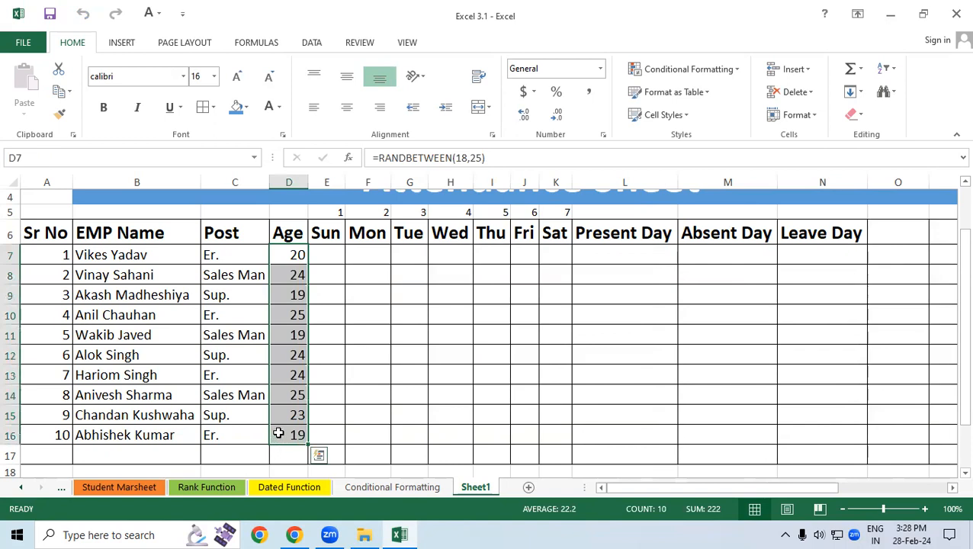
key("ctrl+c")
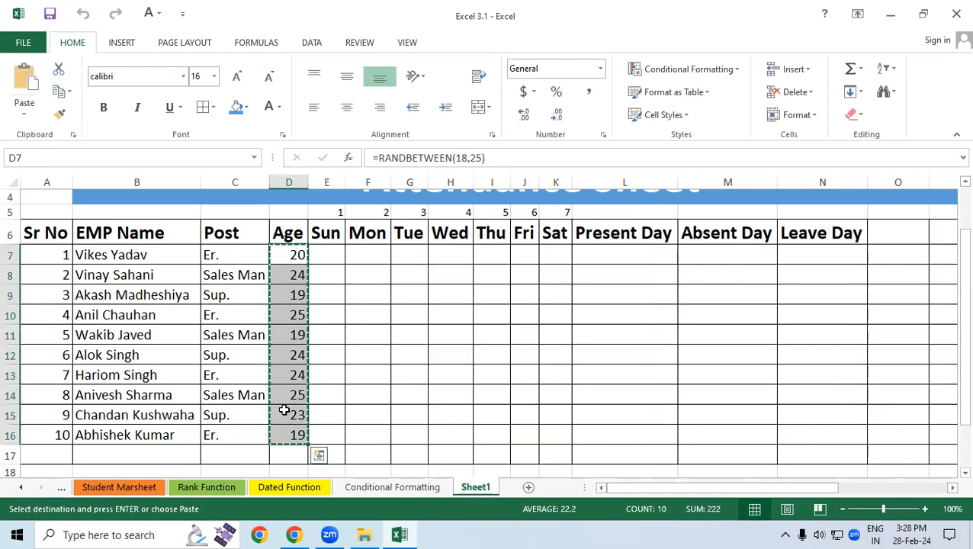
right_click(295, 311)
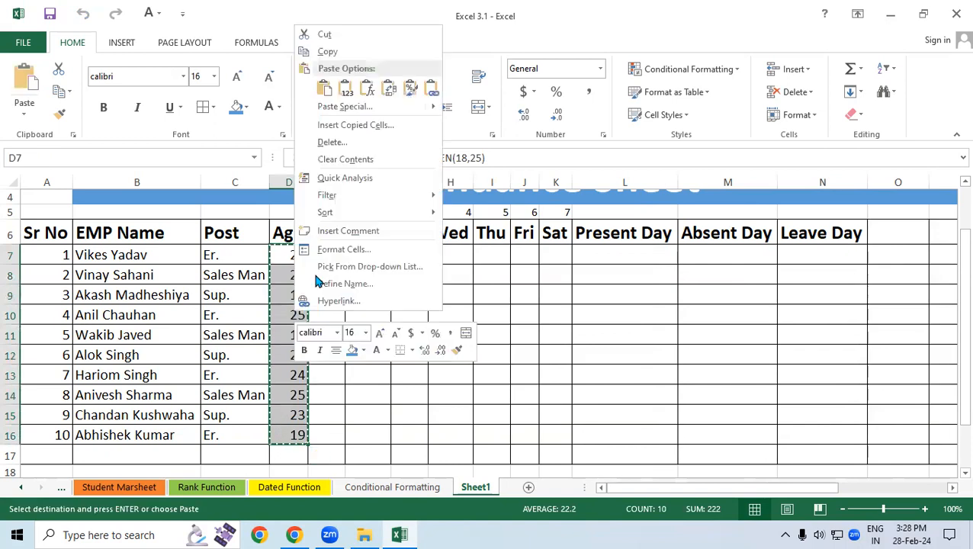
left_click(344, 88)
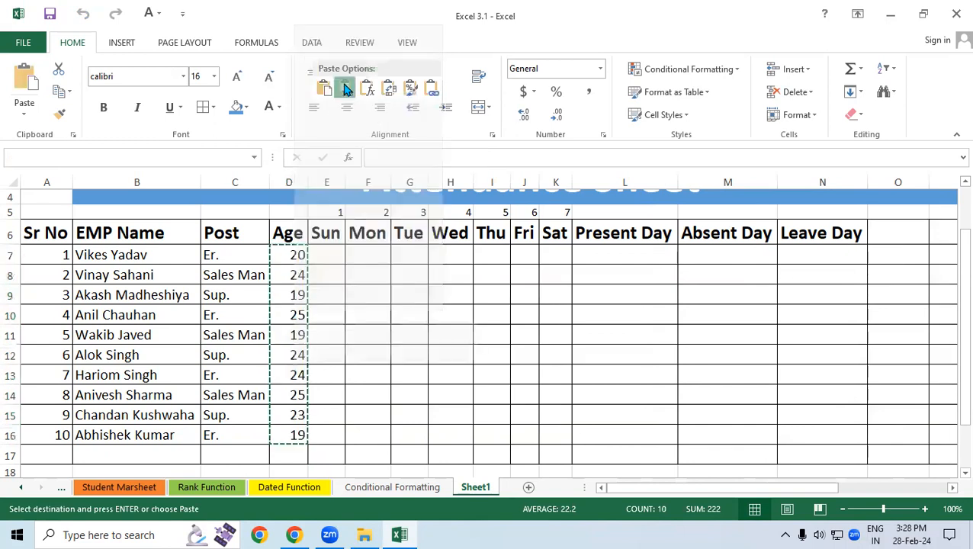
left_click(318, 255)
left_click(320, 350)
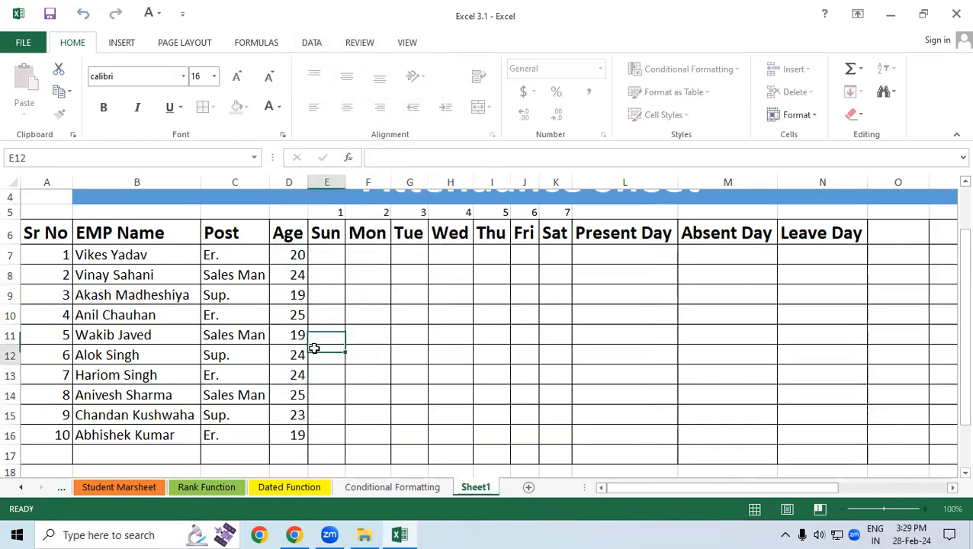
left_click(282, 259)
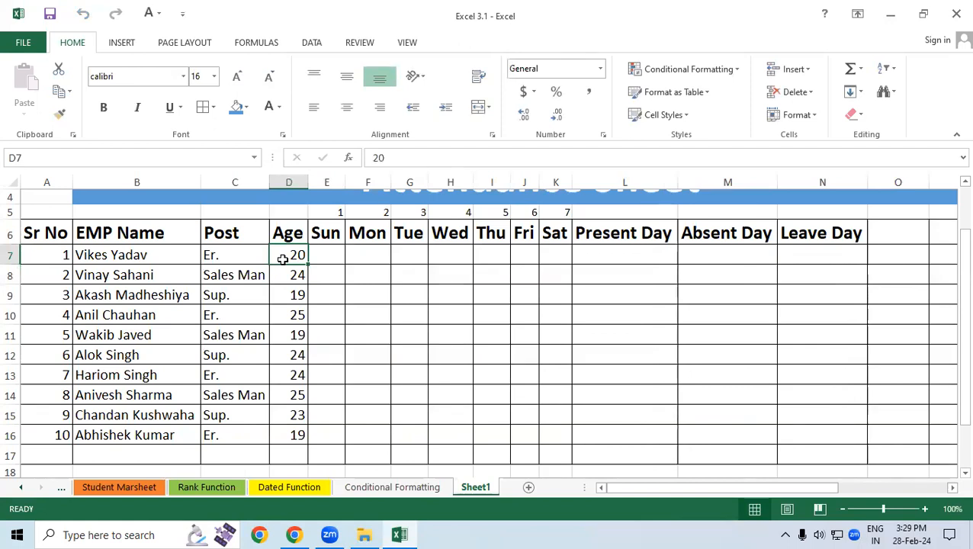
Enter the attendance marks "p", "a" and "l" in Sun column cells E7, E8 and E9
left_click_drag(340, 252, 557, 427)
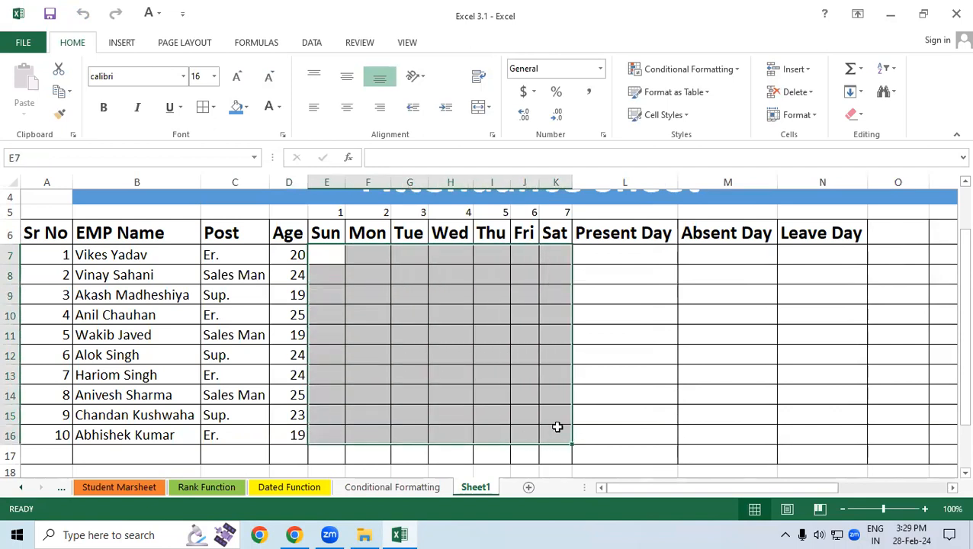
left_click(337, 253)
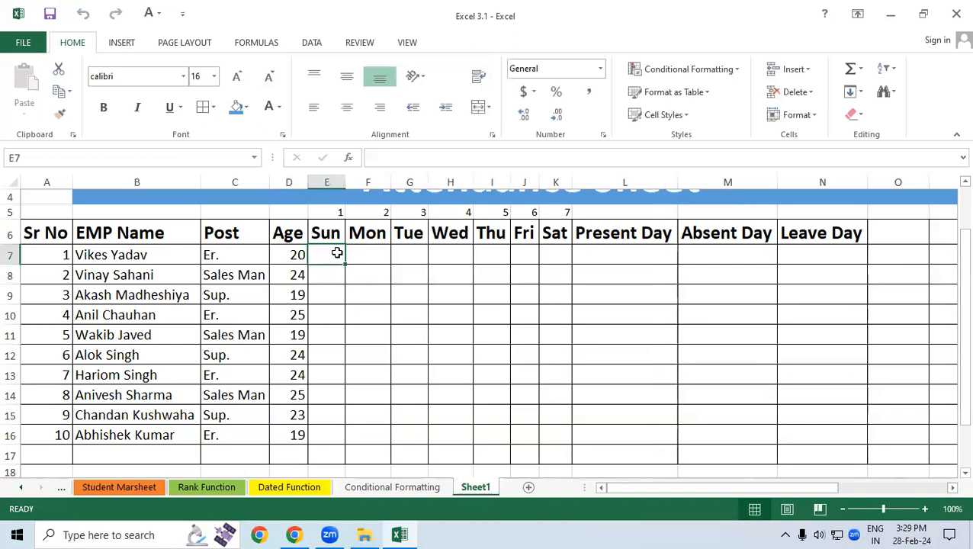
type("p")
key("Return")
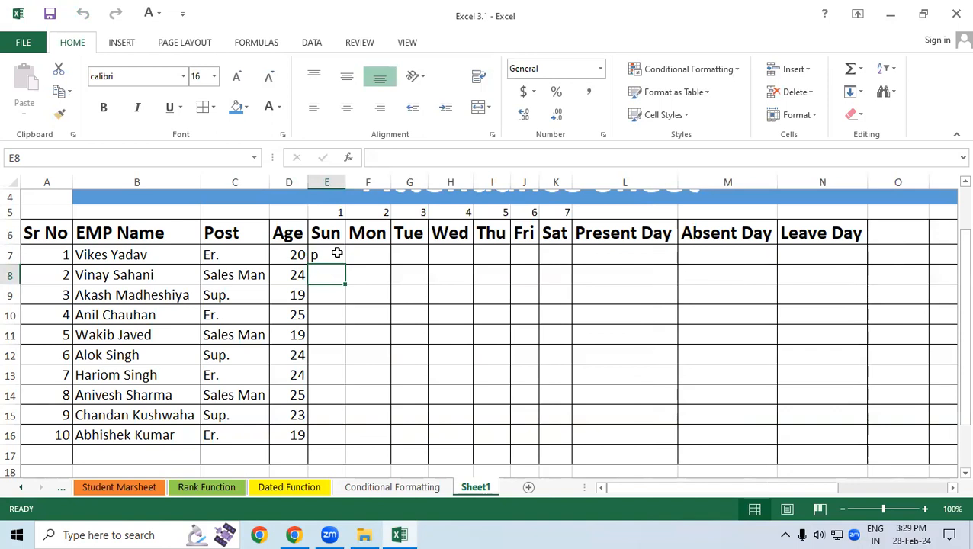
type("a")
key("Return")
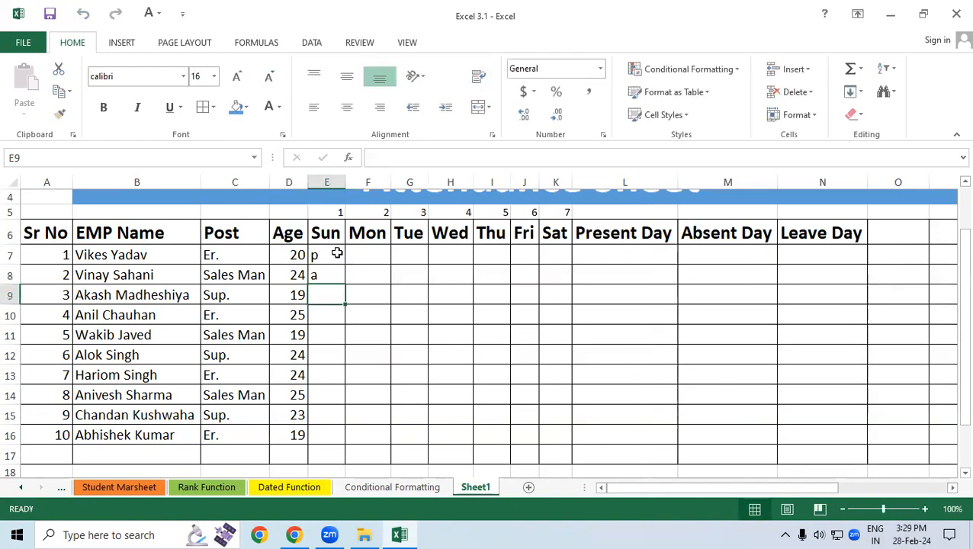
type("l")
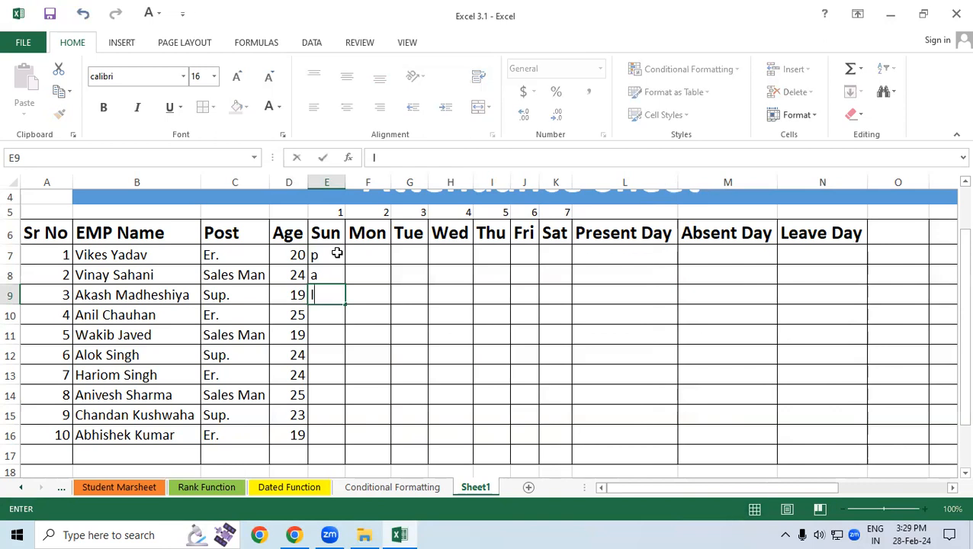
key("Return")
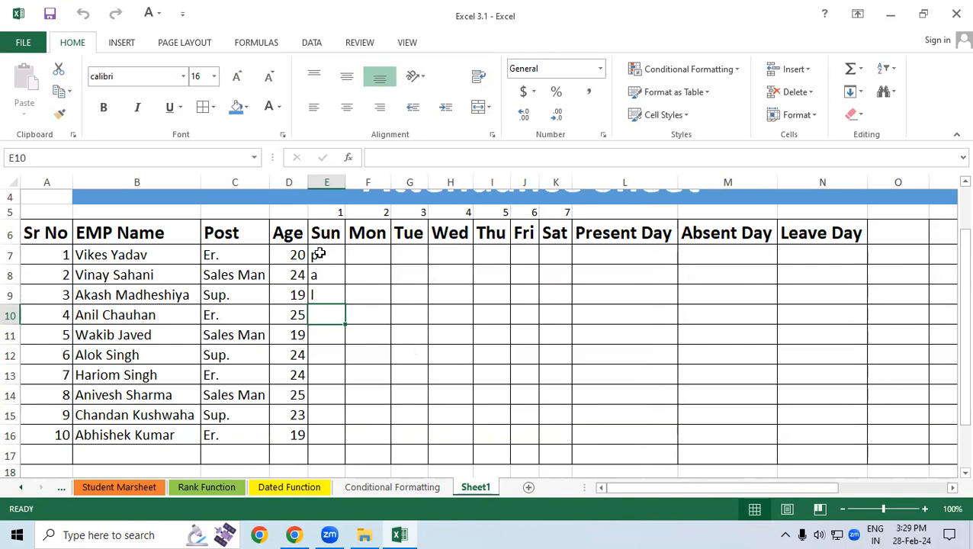
left_click(323, 276)
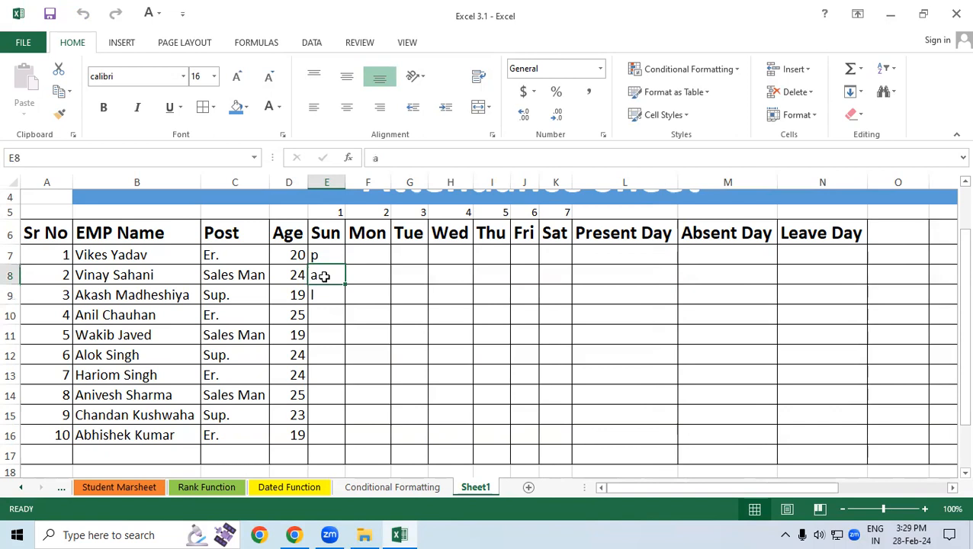
left_click(335, 296)
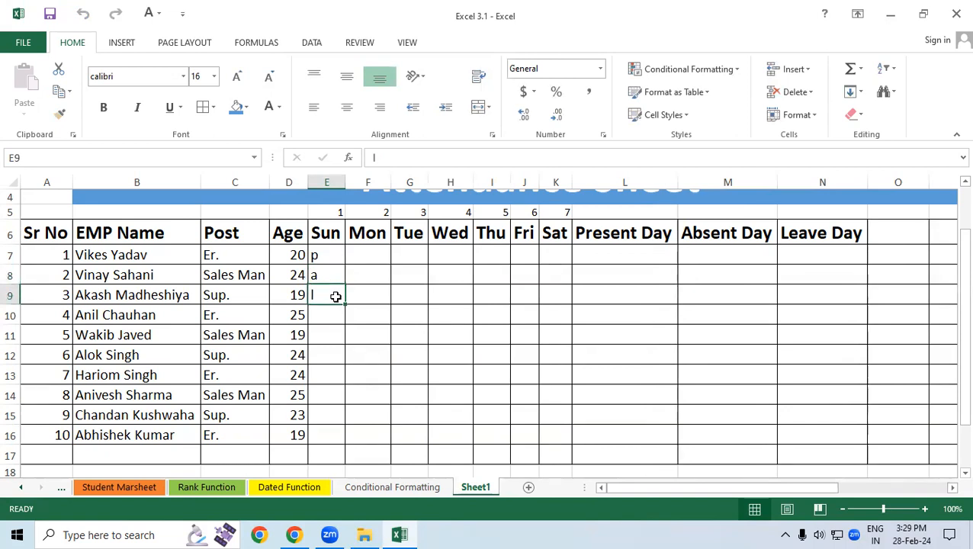
left_click(435, 313)
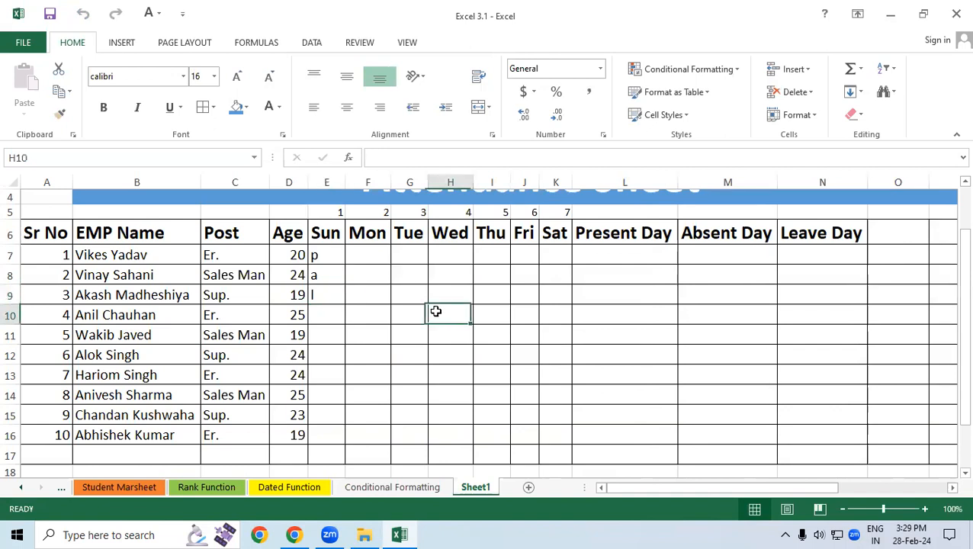
Start a Text That Contains highlight rule on the weekday range E7:K16 for the text "P"
left_click_drag(327, 256, 561, 434)
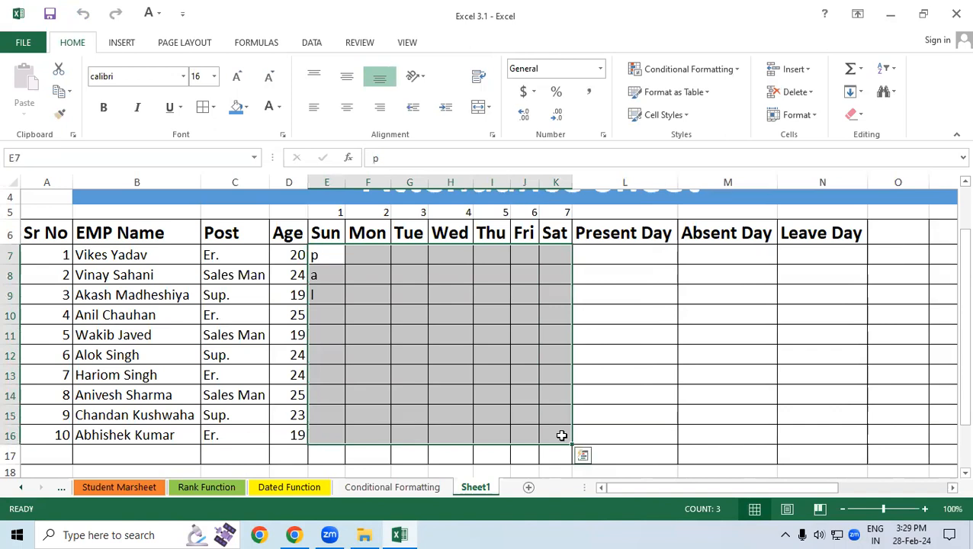
left_click(700, 70)
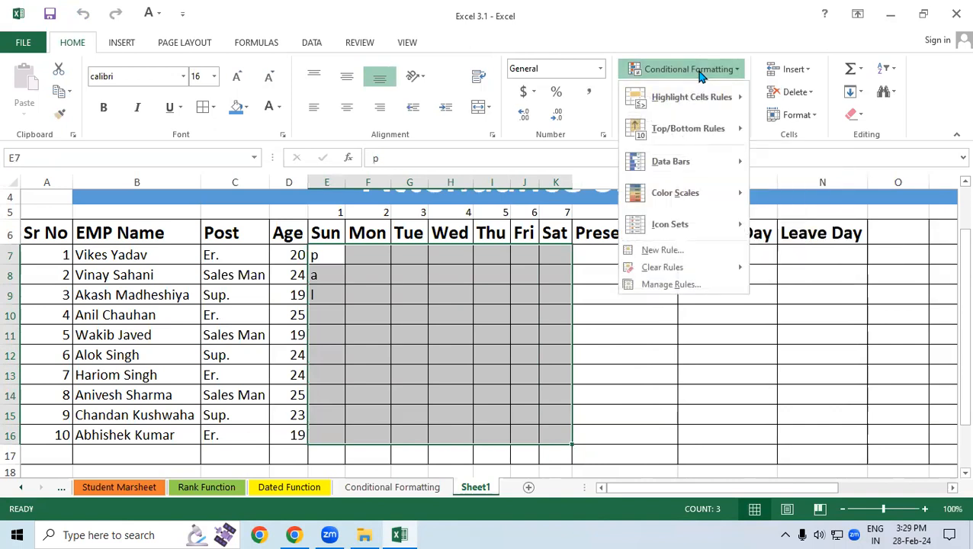
mouse_move(708, 101)
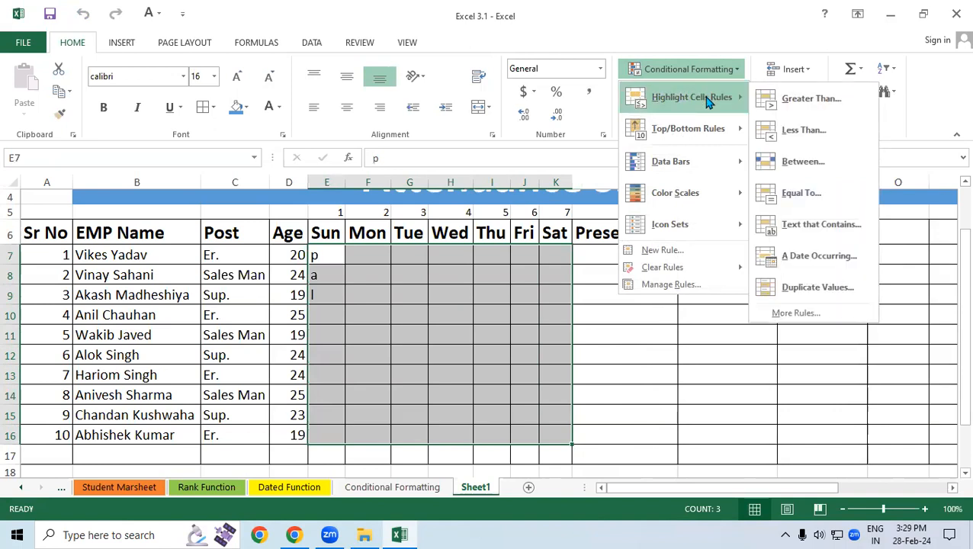
left_click(829, 231)
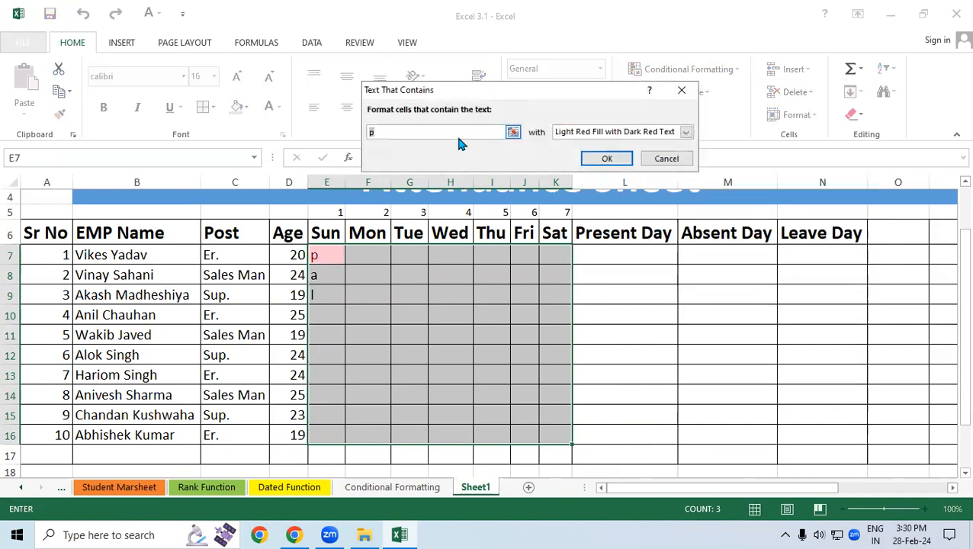
key("BackSpace")
type("P")
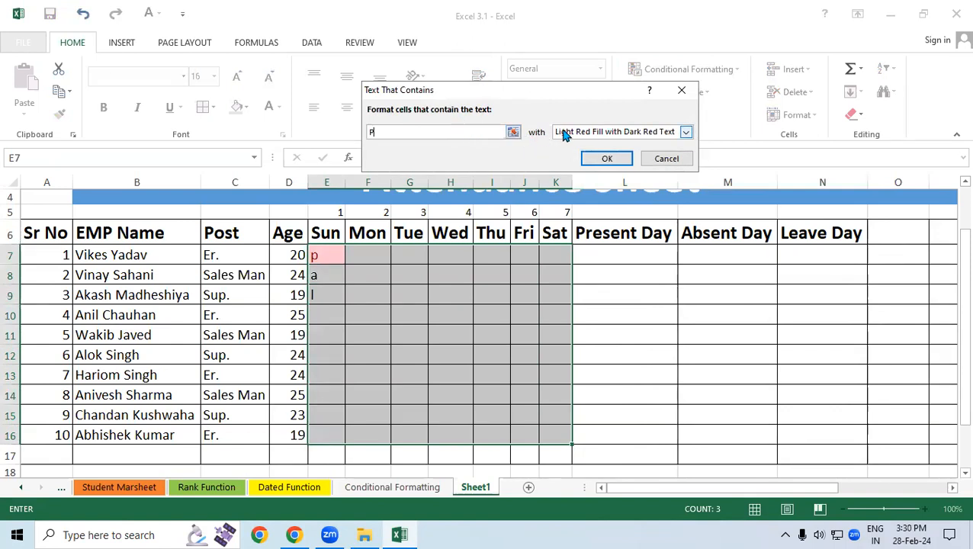
Give the "P" rule a custom format with bold white text and a green fill
left_click(685, 132)
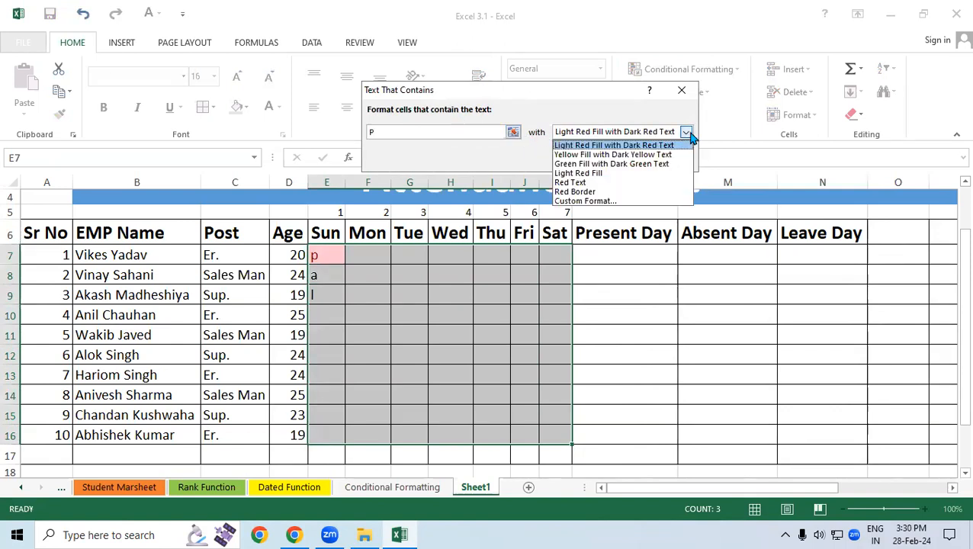
left_click(587, 201)
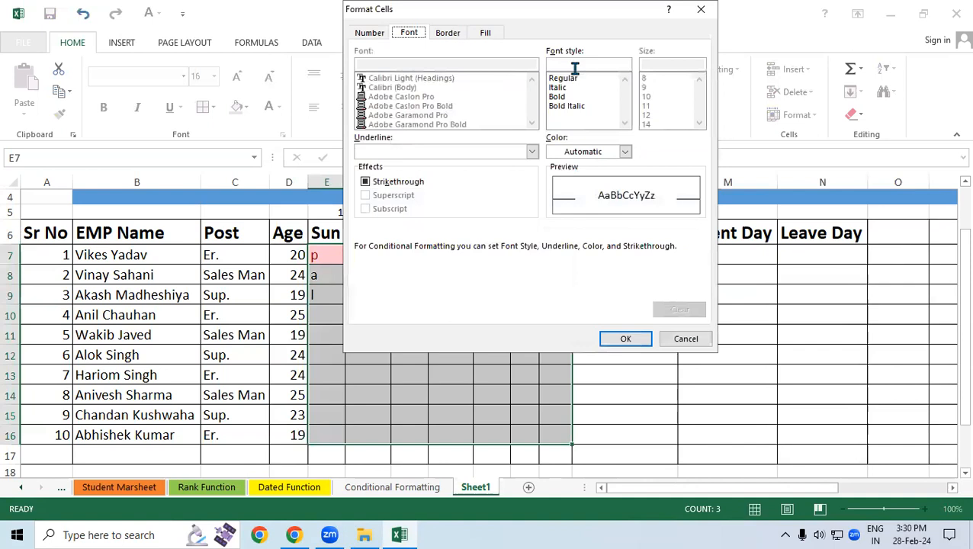
left_click_drag(482, 16, 445, 140)
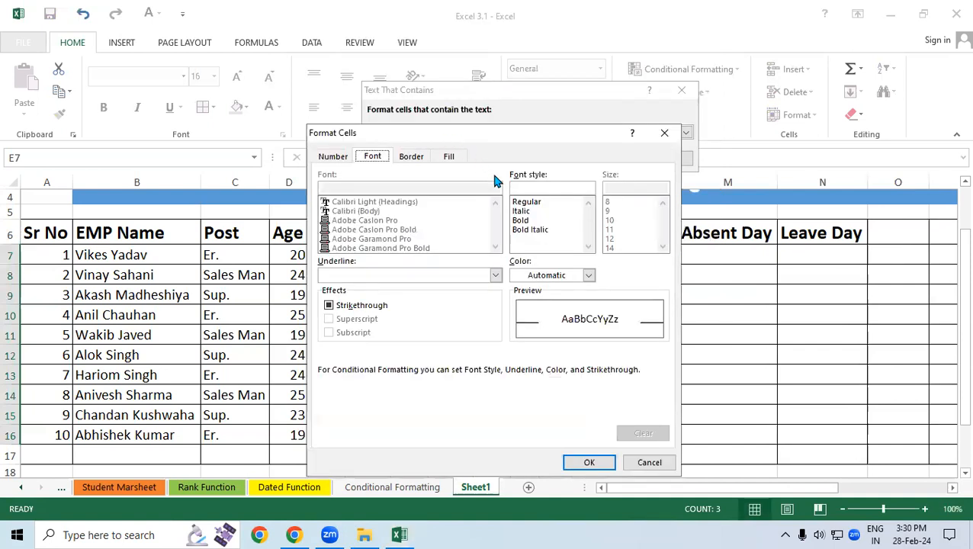
left_click(525, 220)
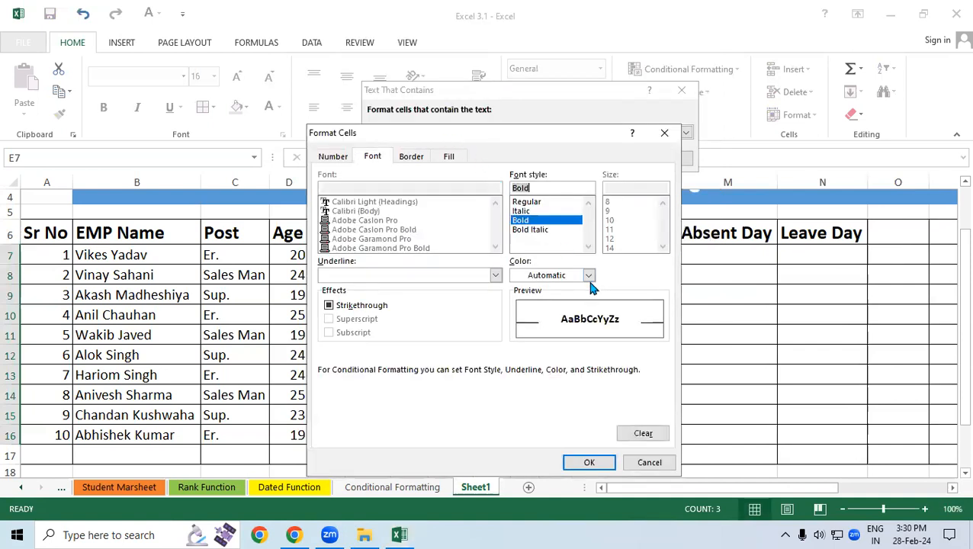
left_click(588, 275)
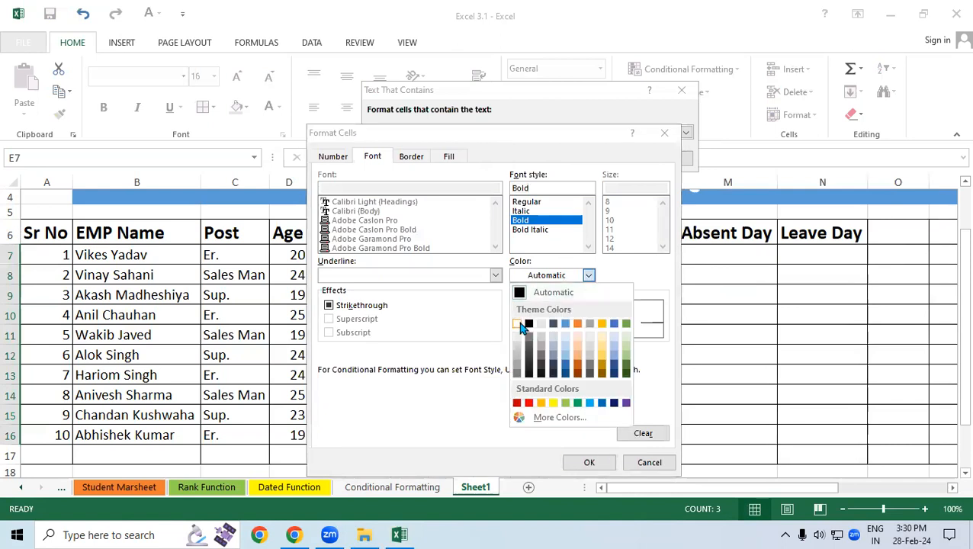
left_click(518, 323)
left_click(449, 156)
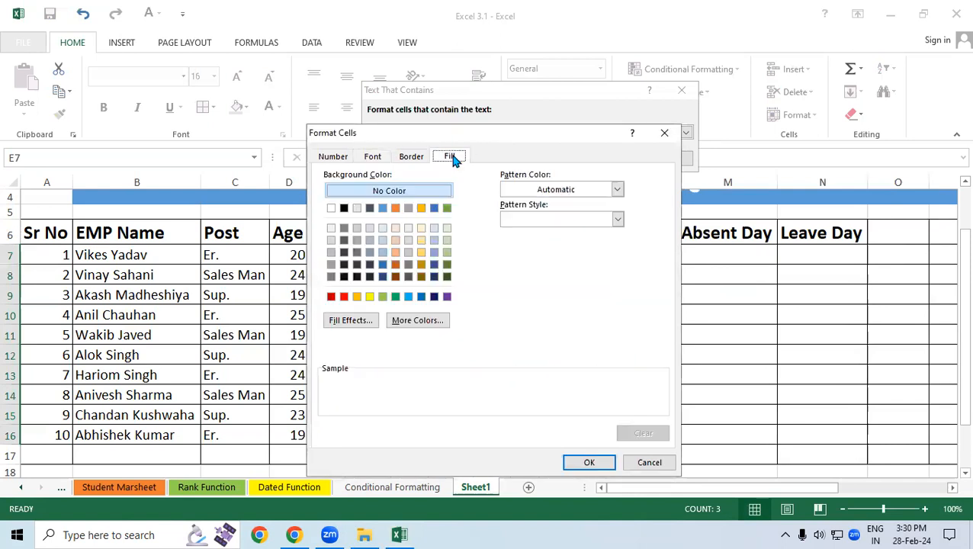
left_click(395, 296)
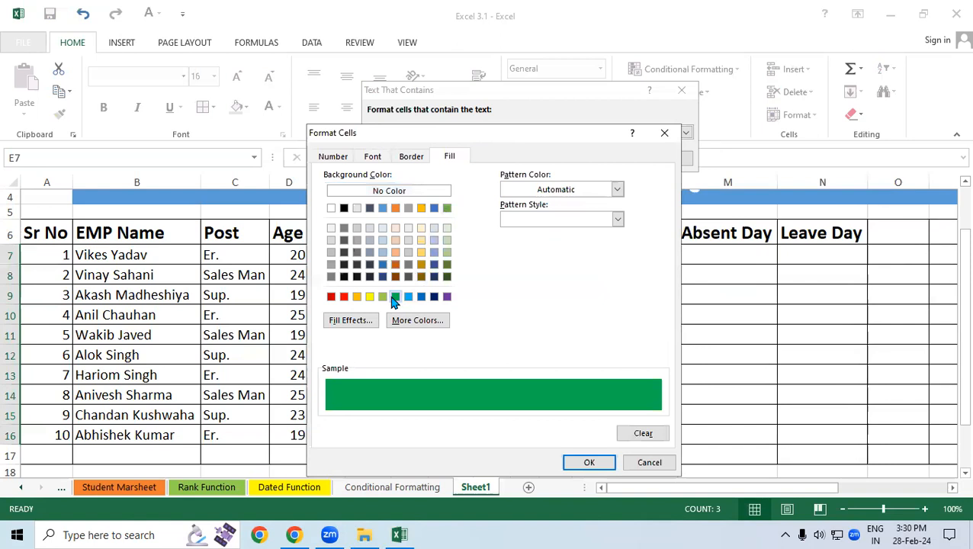
left_click(583, 463)
Redo the "P" rule's custom format with a green fill and bold white text, and apply the rule
left_click(686, 133)
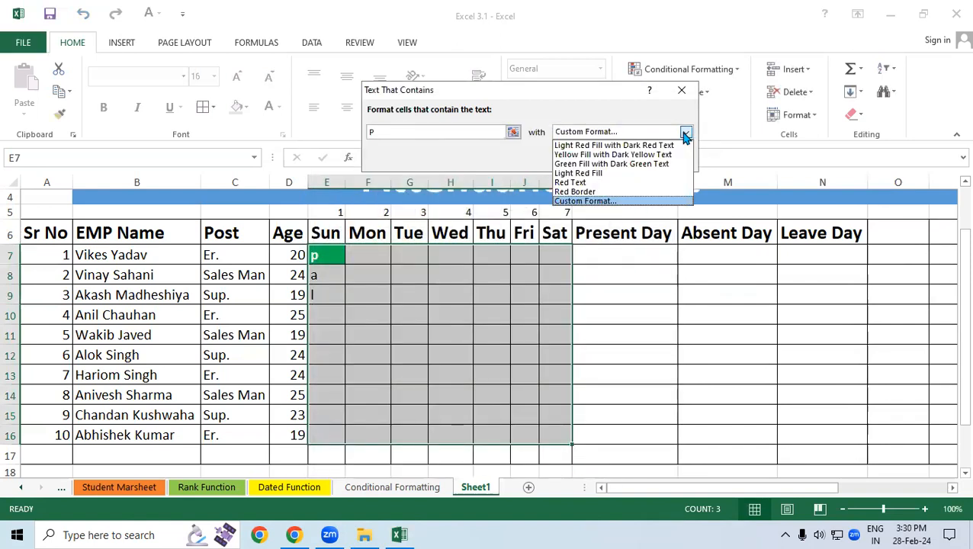
left_click(610, 201)
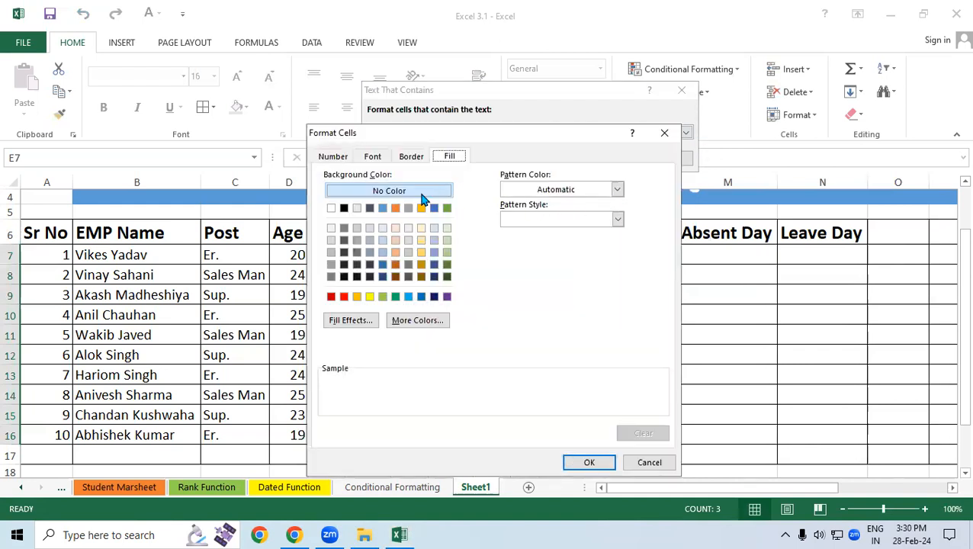
left_click(395, 296)
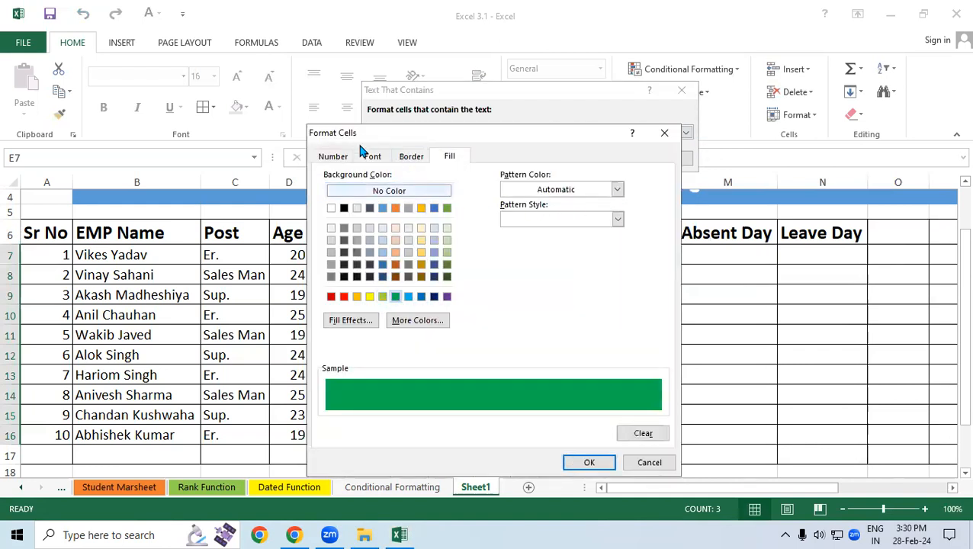
left_click(371, 156)
left_click(526, 220)
left_click(589, 275)
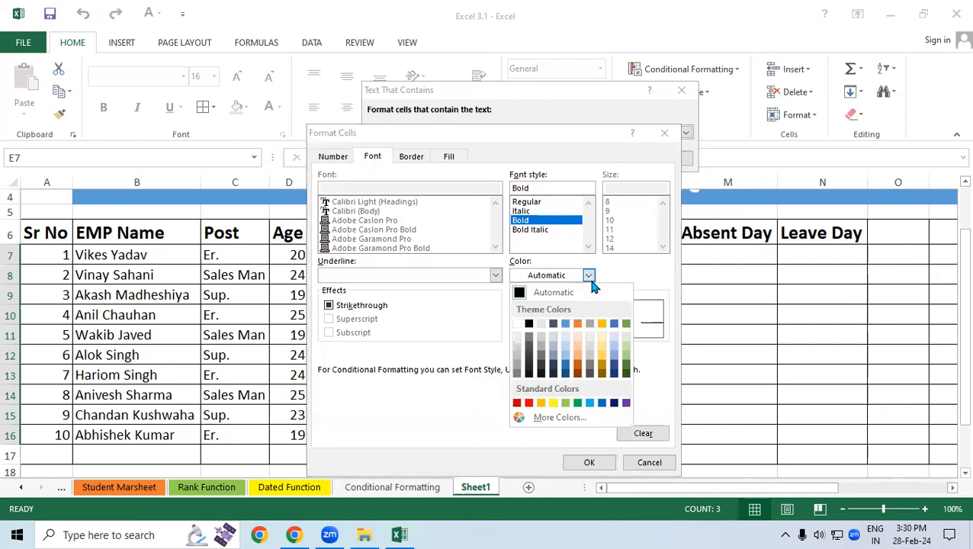
left_click(517, 324)
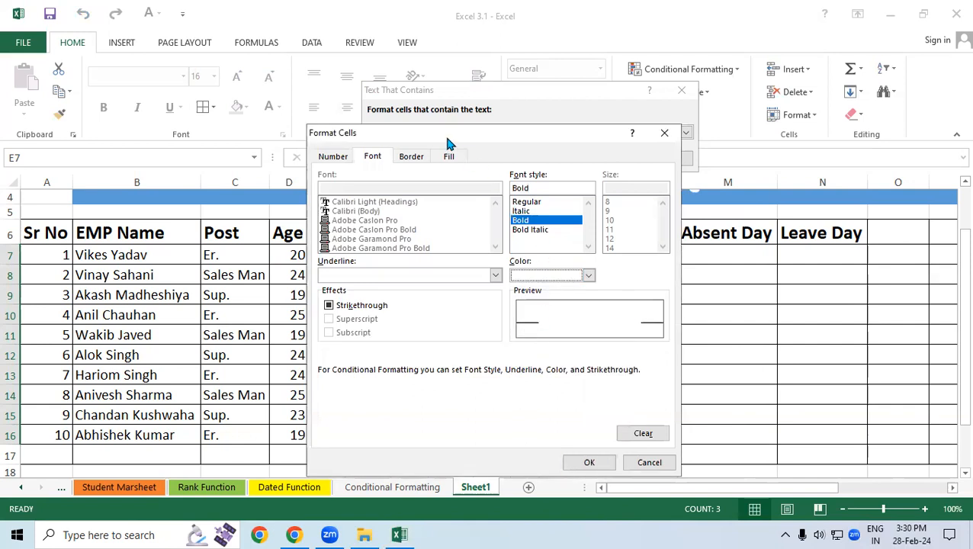
left_click(448, 156)
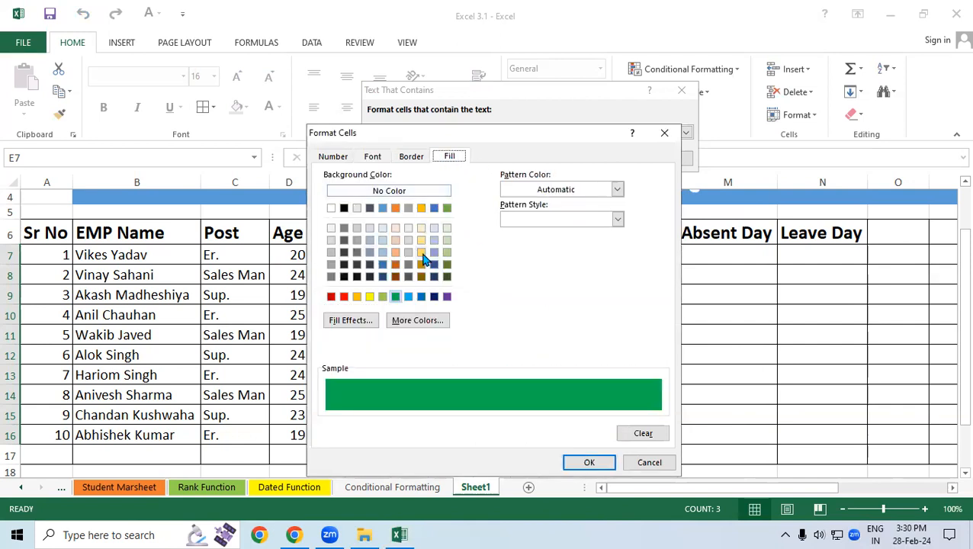
left_click(594, 463)
left_click(600, 158)
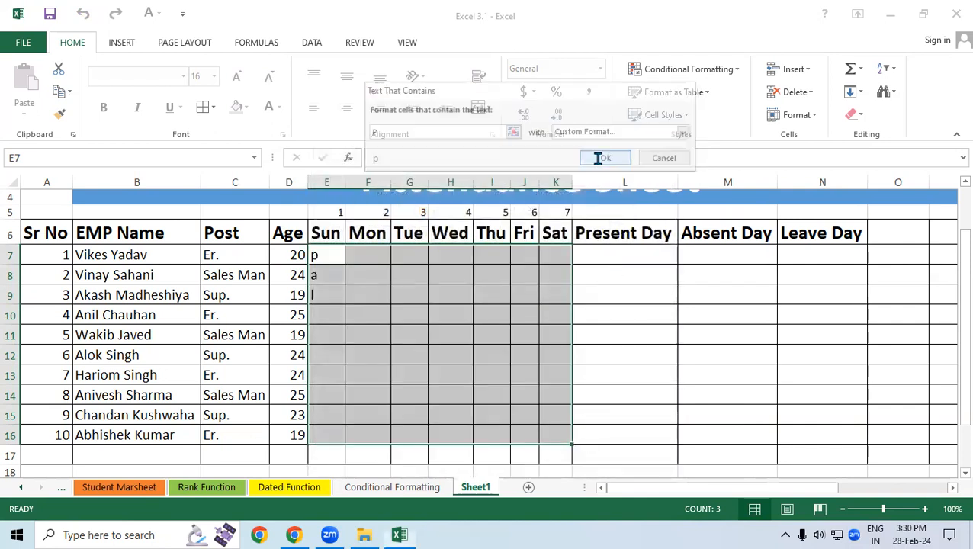
left_click(412, 390)
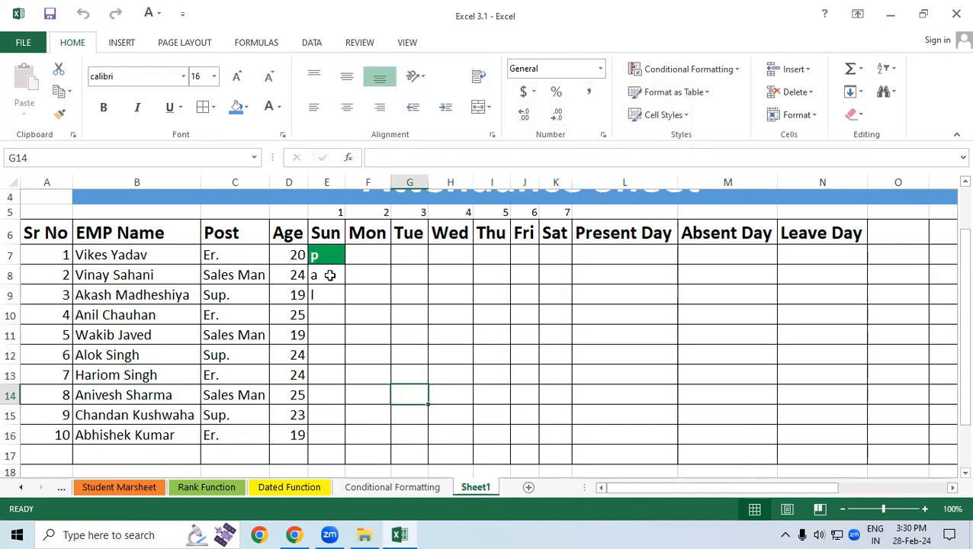
left_click(381, 298)
Start a Text That Contains highlight rule on the weekday range E7:K16 for the text "A"
left_click_drag(329, 254, 557, 434)
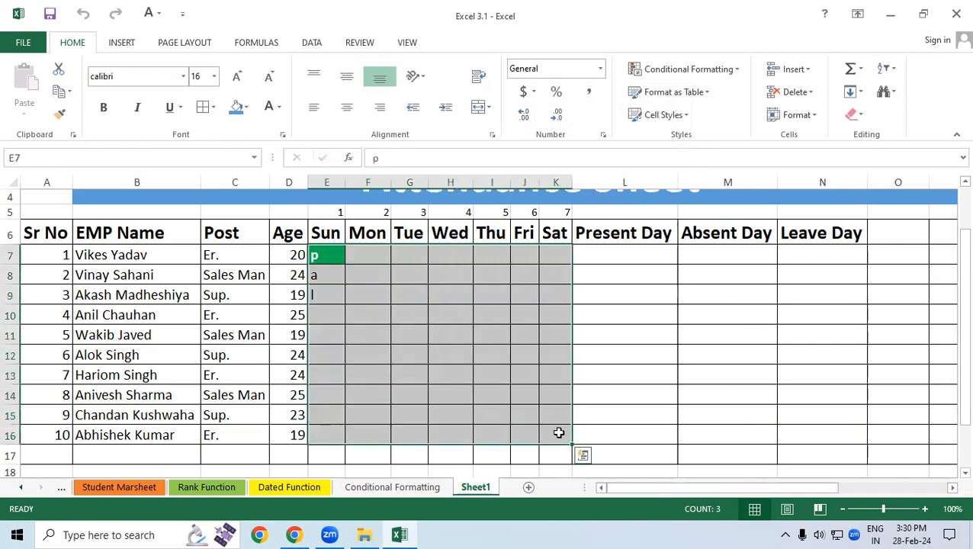
left_click(661, 73)
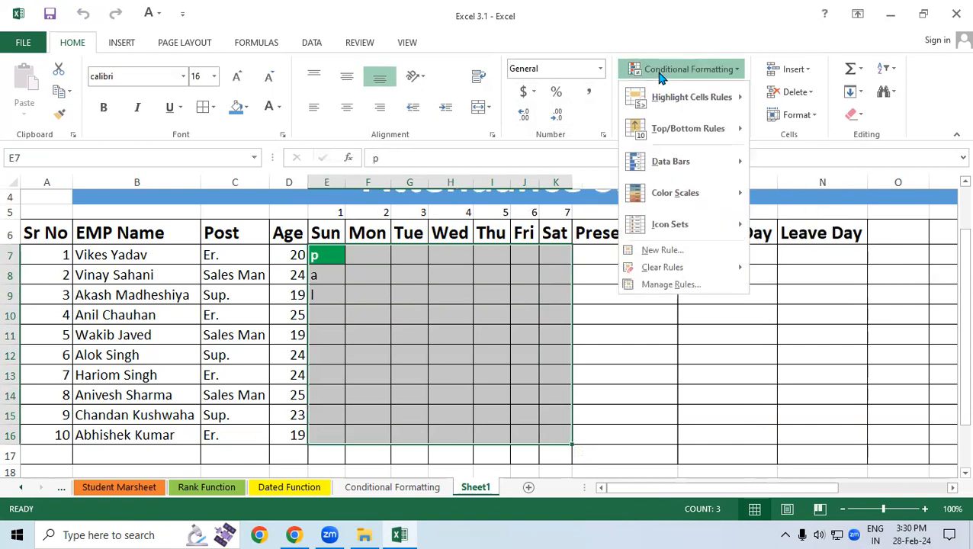
mouse_move(677, 101)
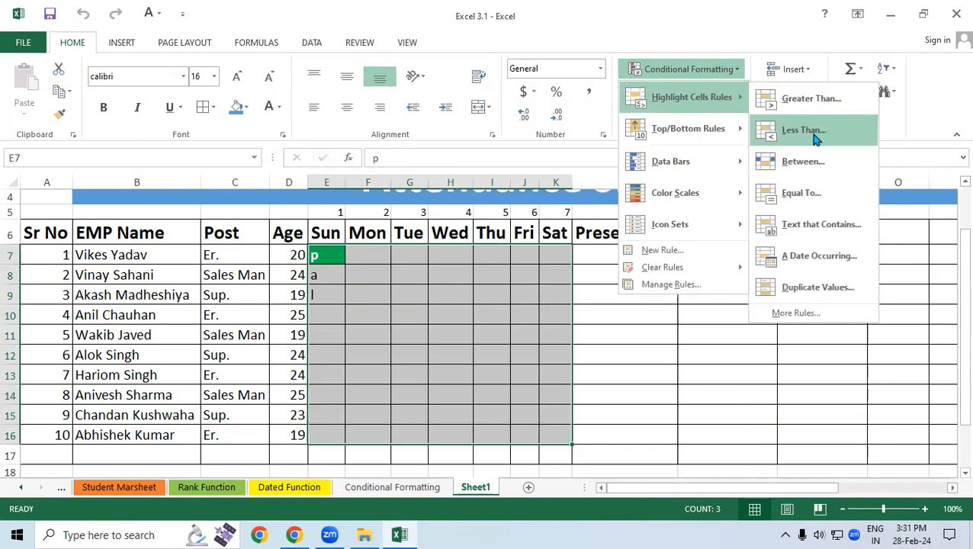
left_click(827, 231)
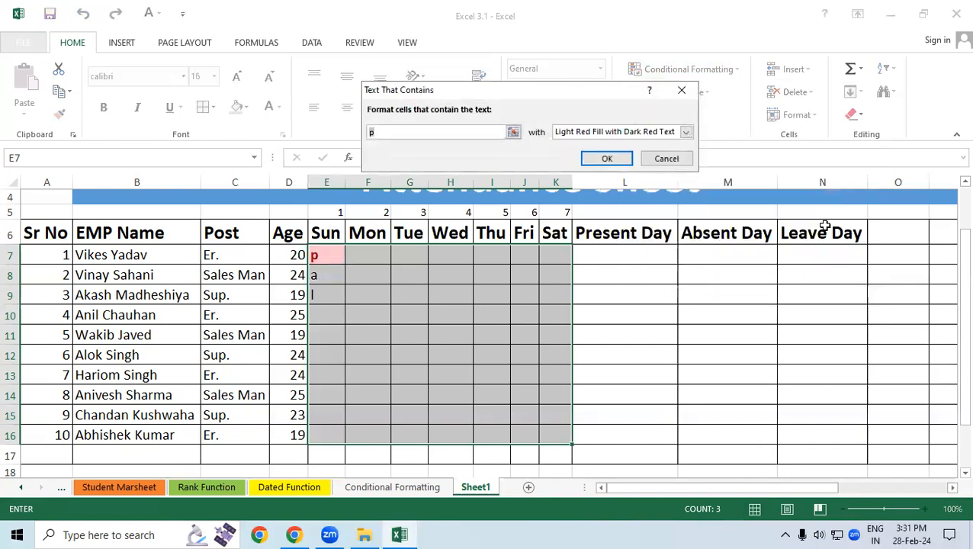
key("BackSpace")
type("A")
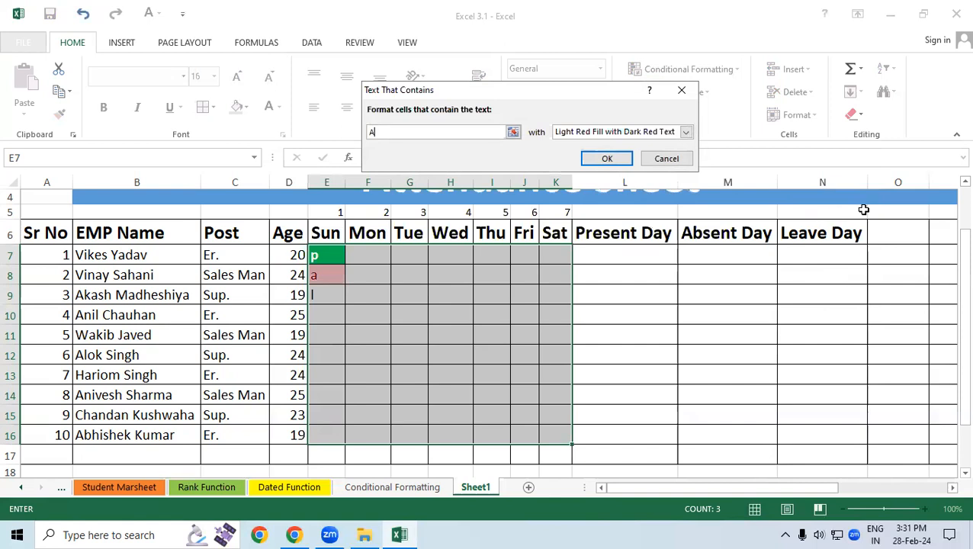
Give the "A" rule a custom format with a red fill and bold white text, and apply the rule
left_click(686, 132)
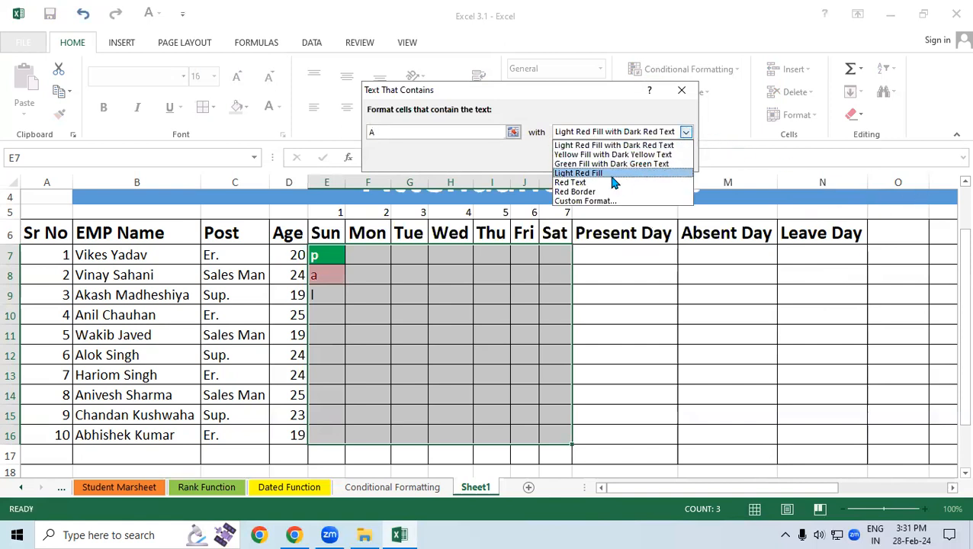
left_click(578, 201)
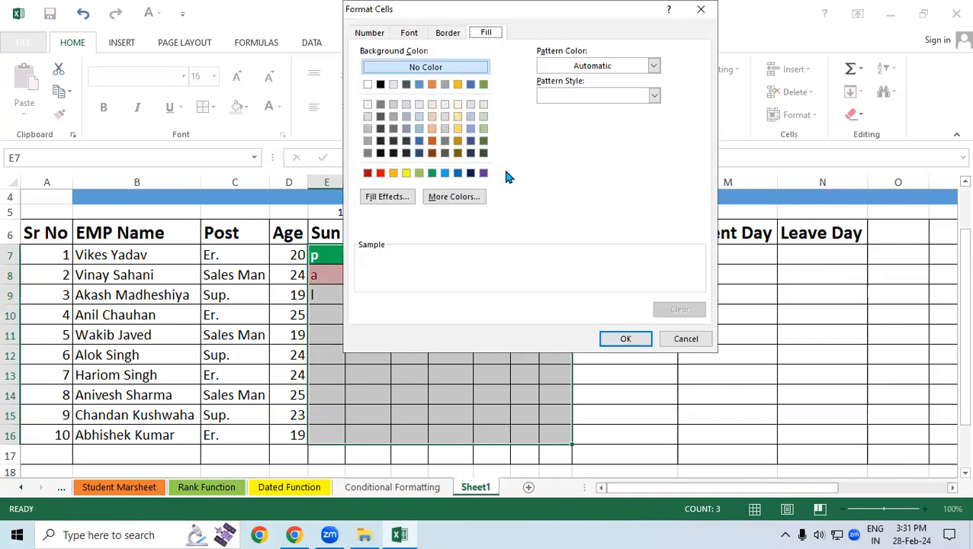
left_click(381, 174)
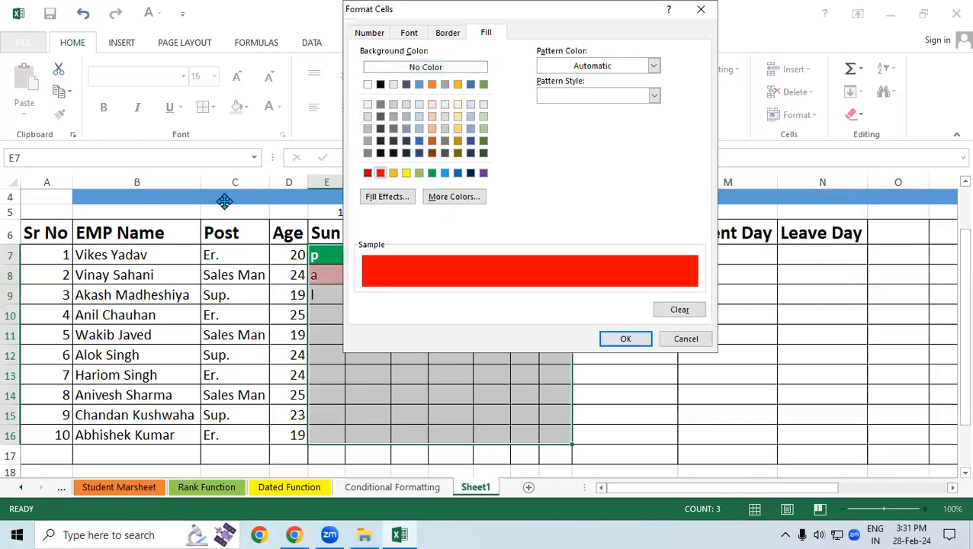
left_click(409, 33)
left_click(560, 97)
left_click(625, 151)
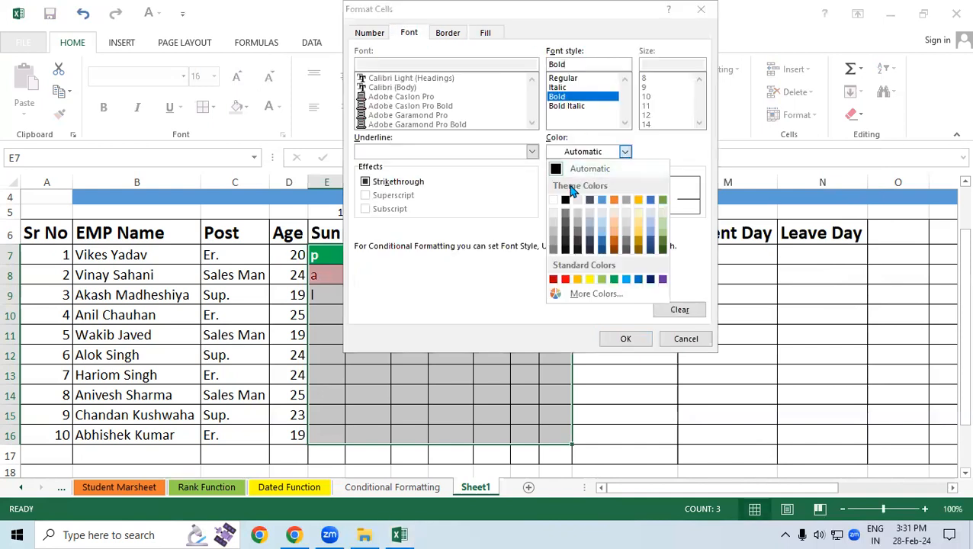
left_click(557, 200)
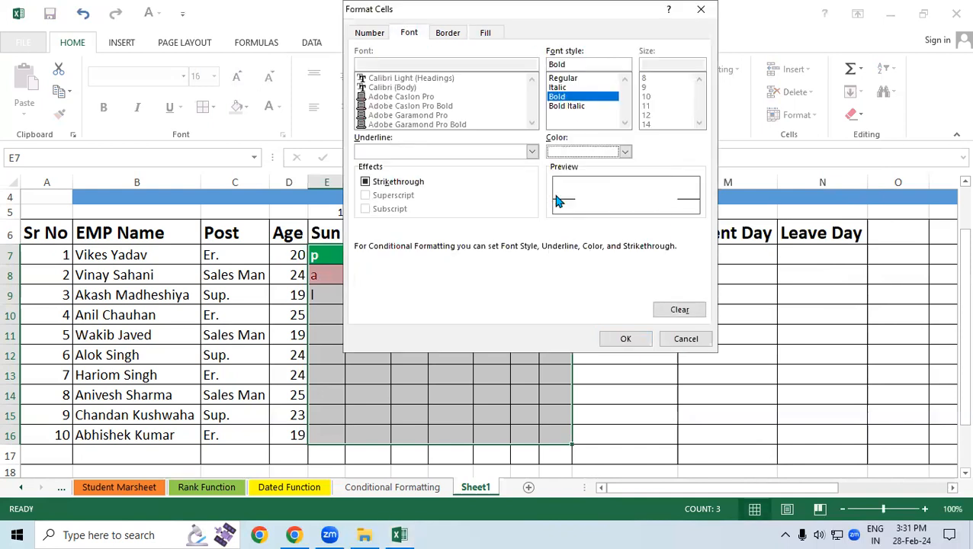
left_click(625, 338)
left_click(607, 158)
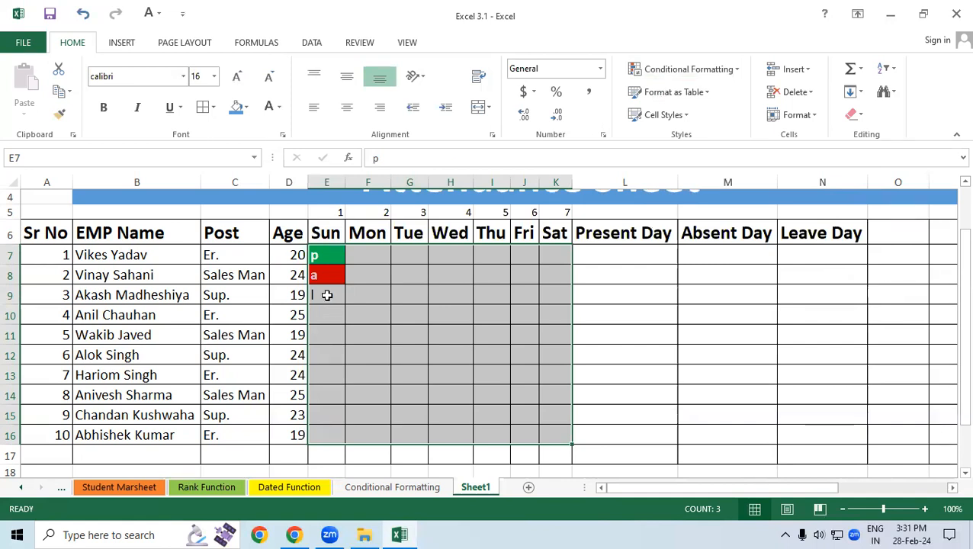
left_click_drag(328, 256, 556, 425)
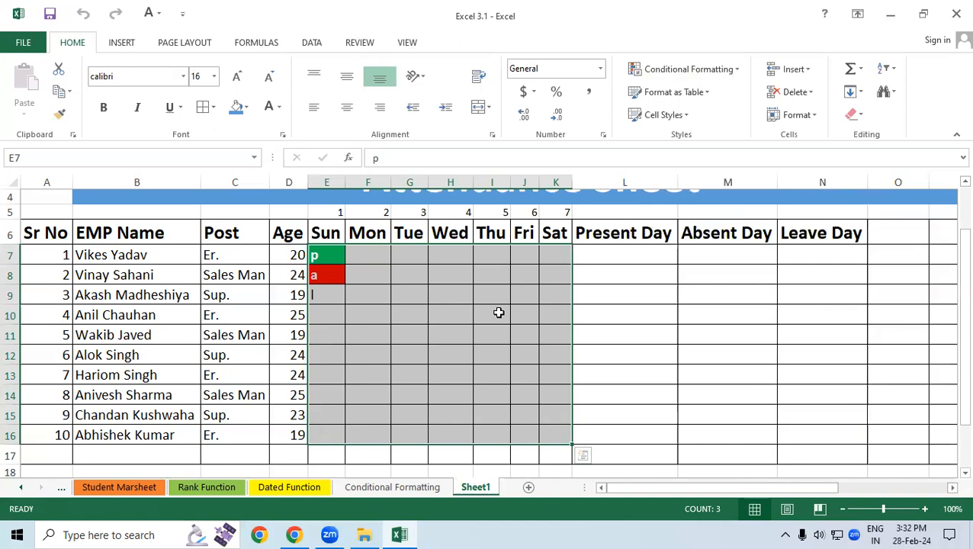
left_click(453, 291)
left_click_drag(315, 252, 558, 431)
left_click(713, 72)
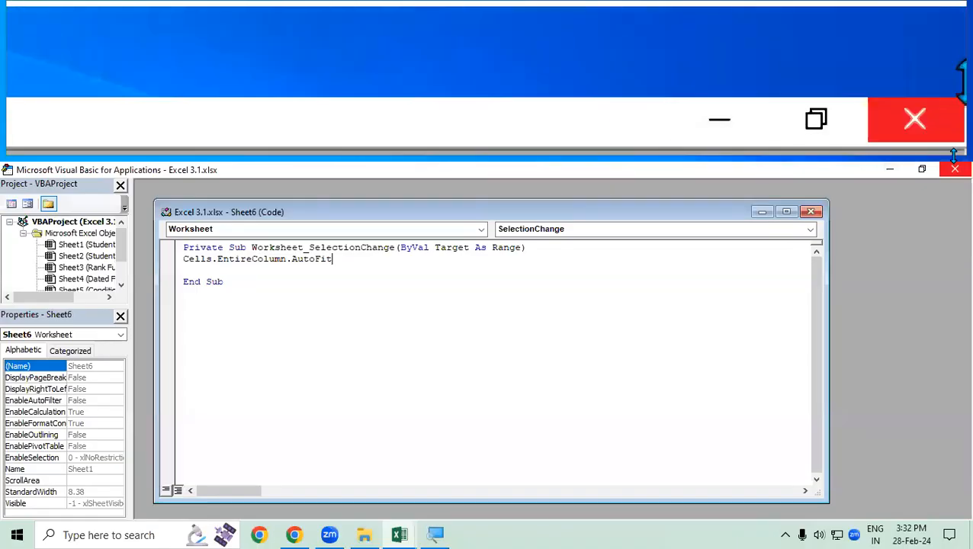
left_click(954, 168)
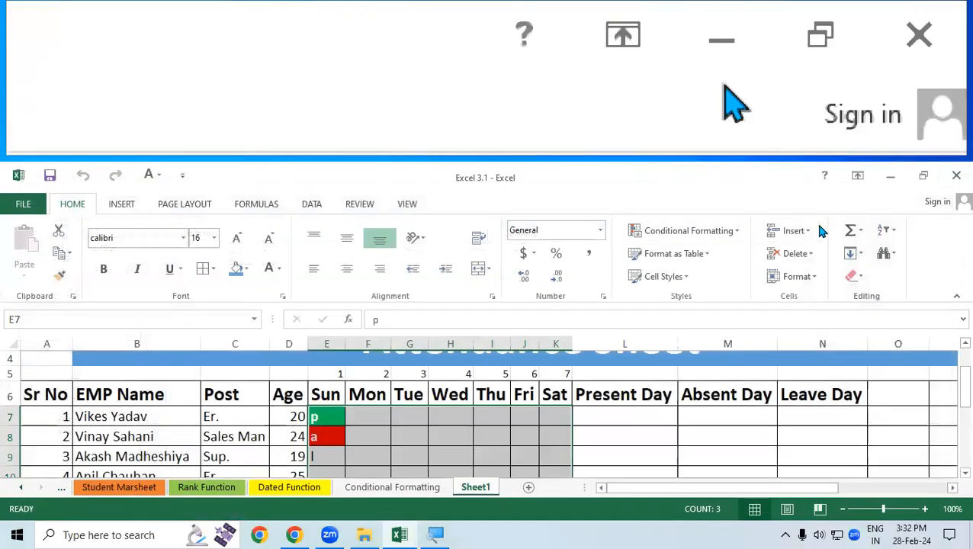
left_click(701, 232)
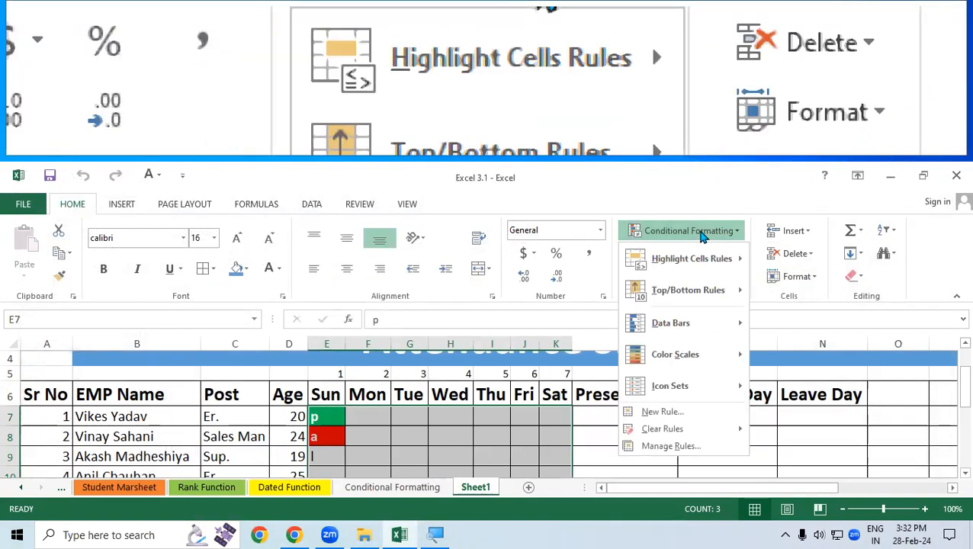
mouse_move(723, 271)
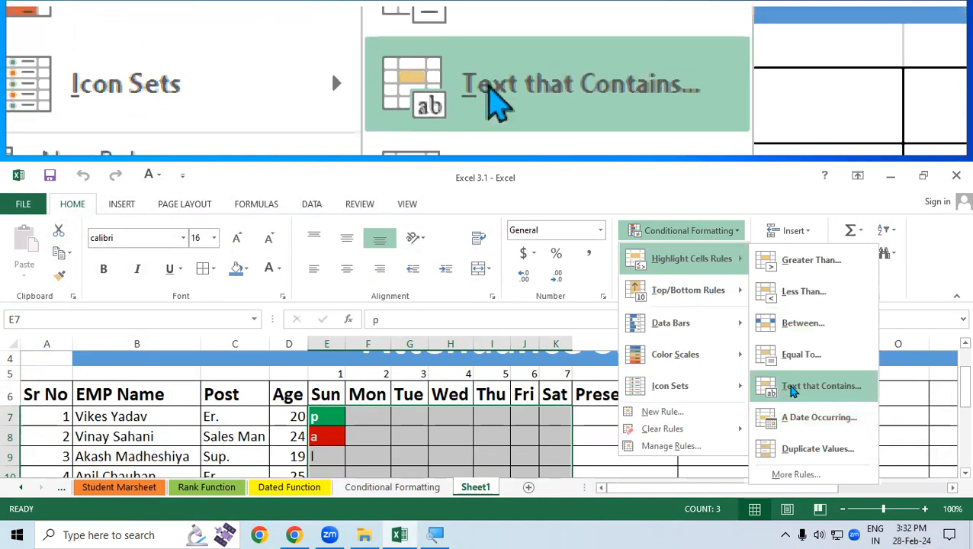
left_click(791, 389)
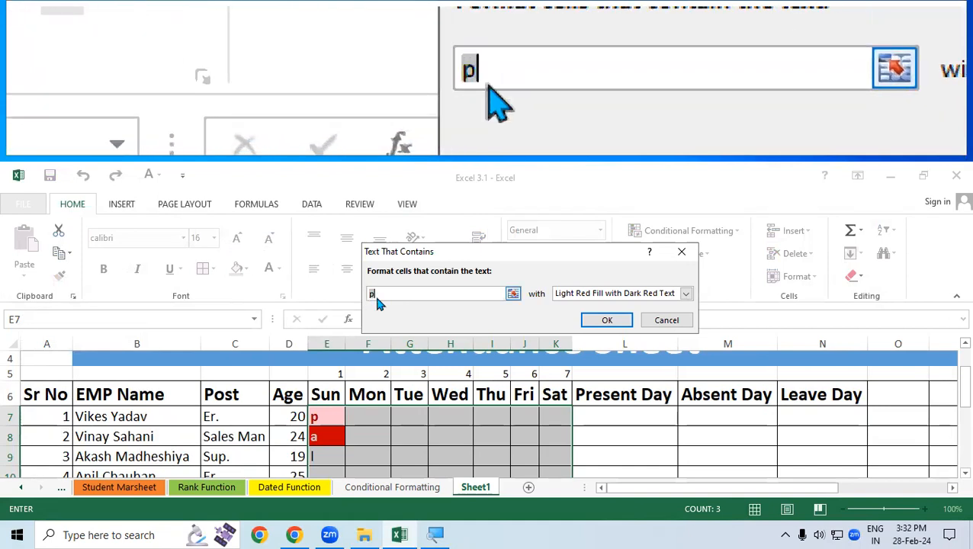
key("BackSpace")
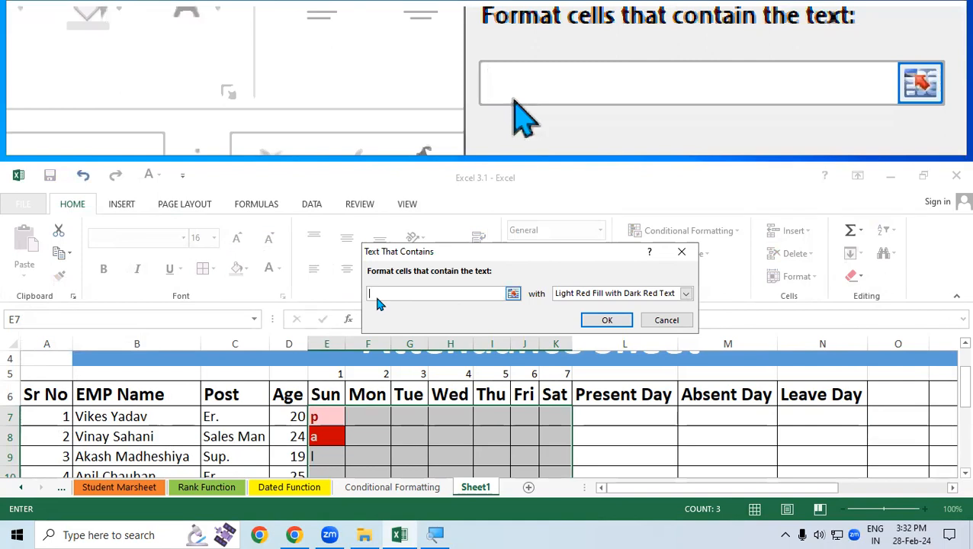
type("L")
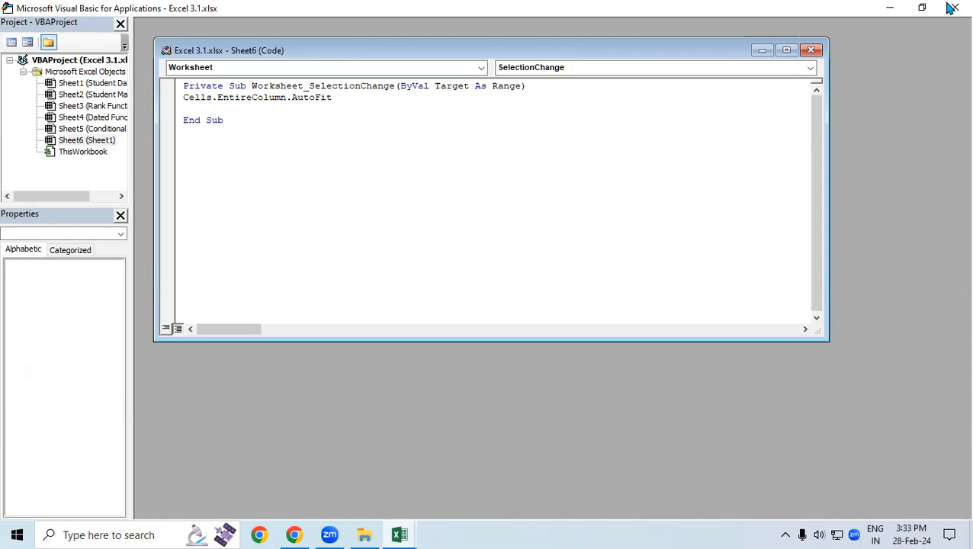
left_click(402, 527)
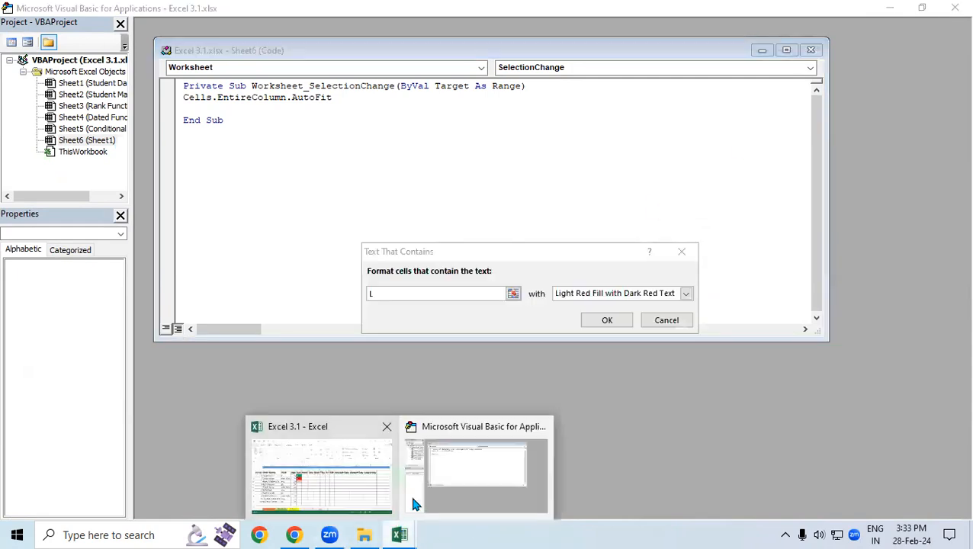
left_click(369, 457)
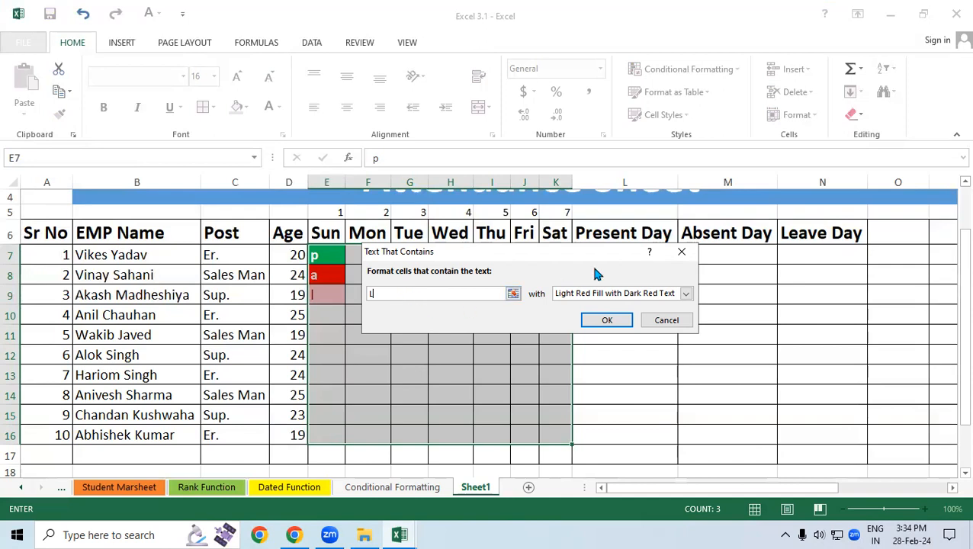
left_click(681, 252)
left_click(385, 313)
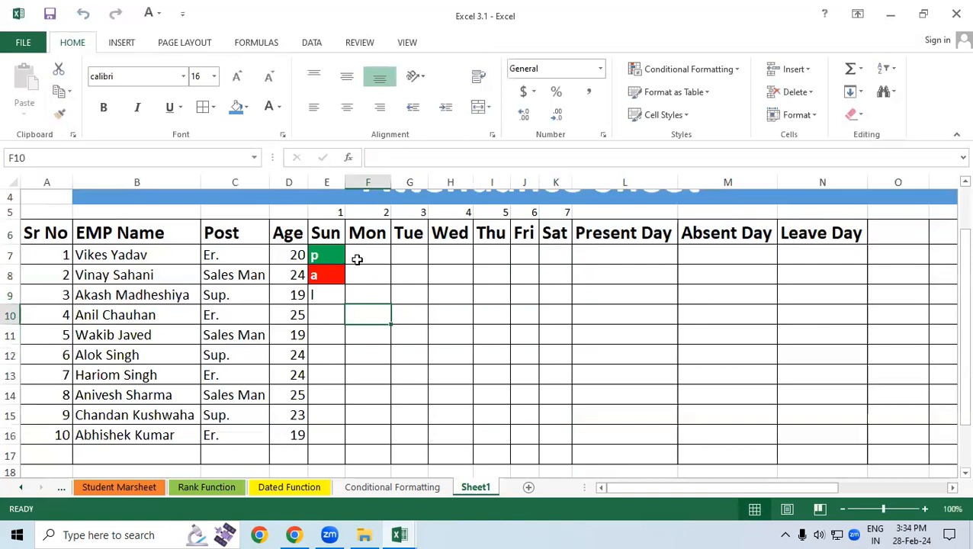
Replace the marks in Sun column cells E7, E8 and E9 with capital "P", "A" and "L"
left_click(331, 256)
type("P")
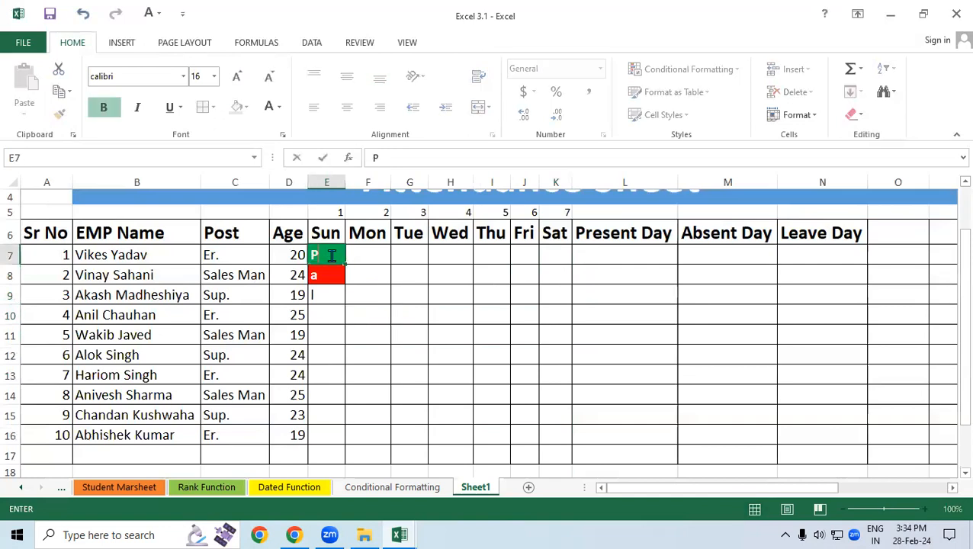
key("Return")
type("A")
key("Return")
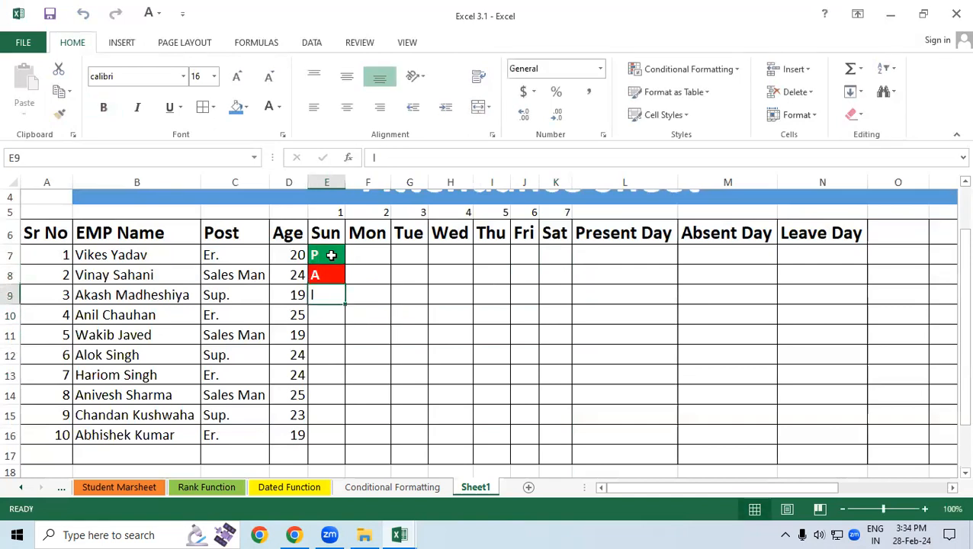
type("L")
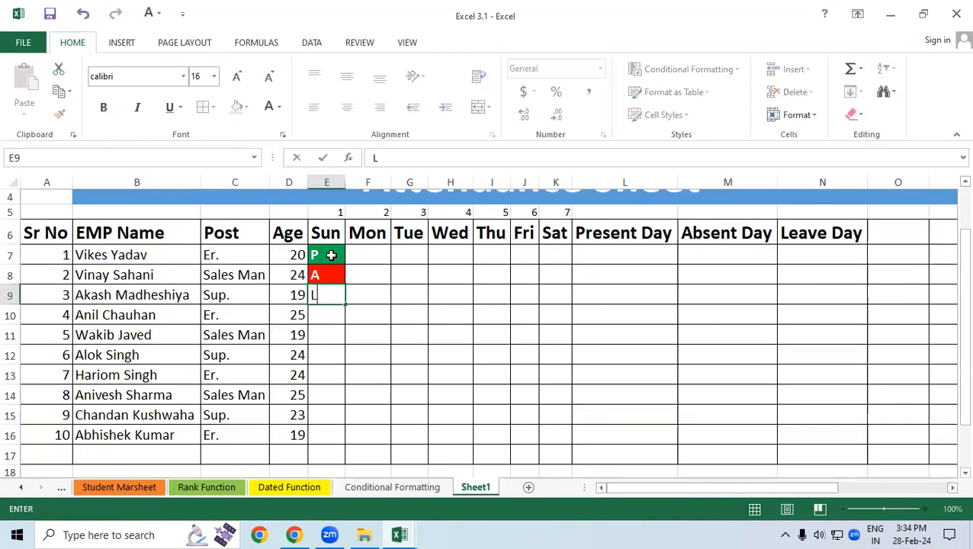
key("Return")
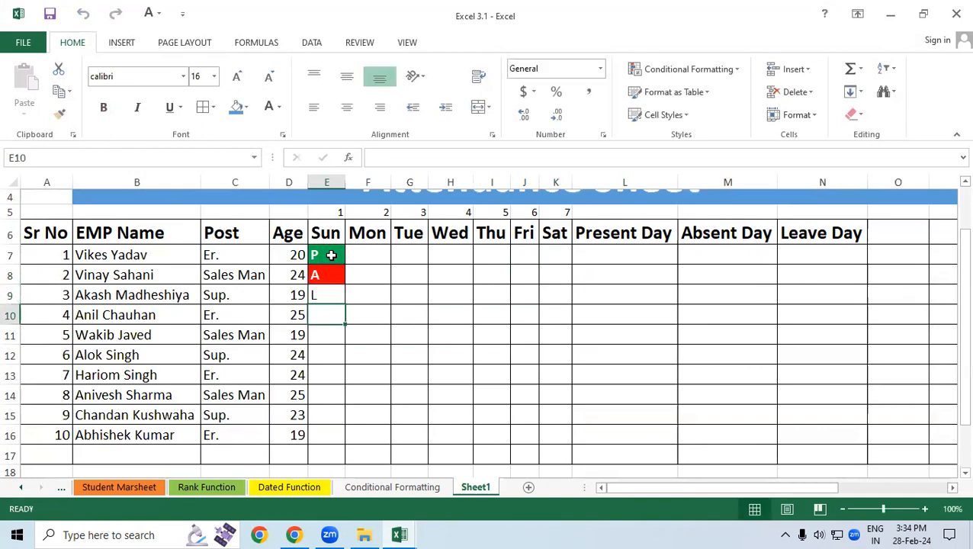
Start a Text That Contains highlight rule on the weekday range E7:K16 for the text "L"
left_click_drag(331, 255, 560, 425)
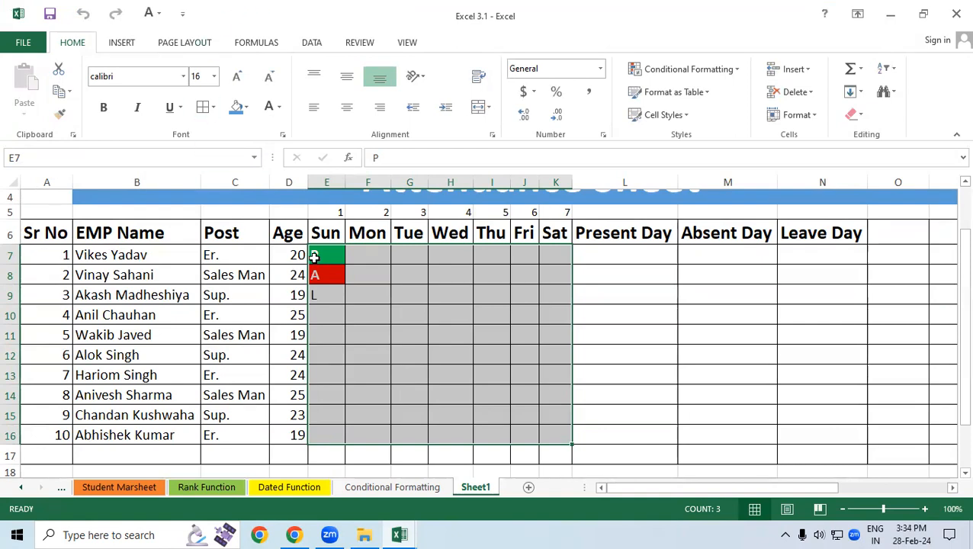
scroll(314, 258, "down", 1)
scroll(315, 258, "up", 1)
left_click(700, 75)
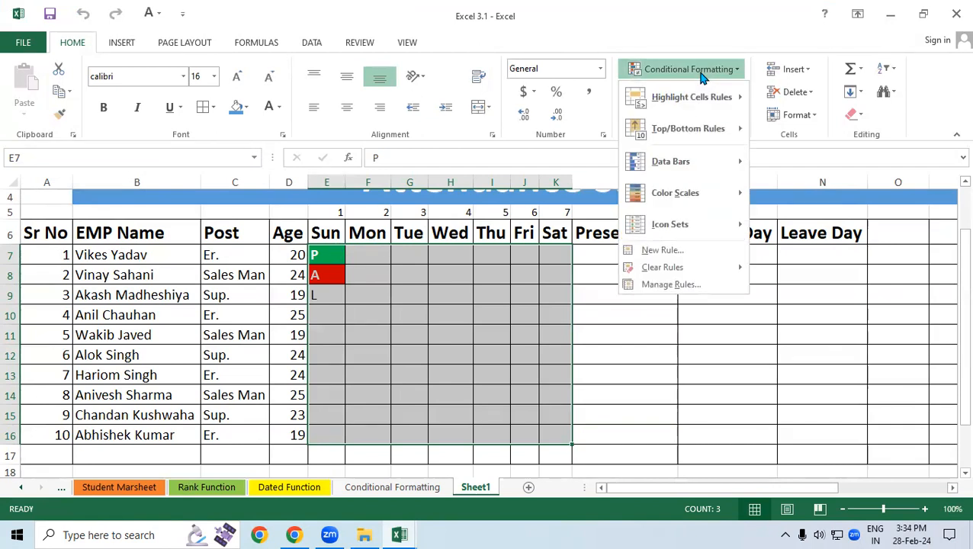
mouse_move(690, 107)
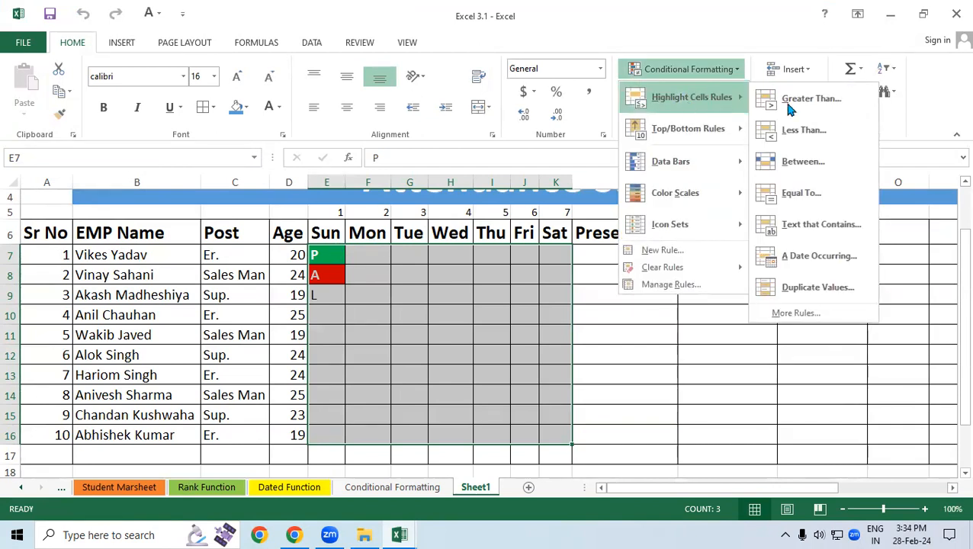
left_click(820, 224)
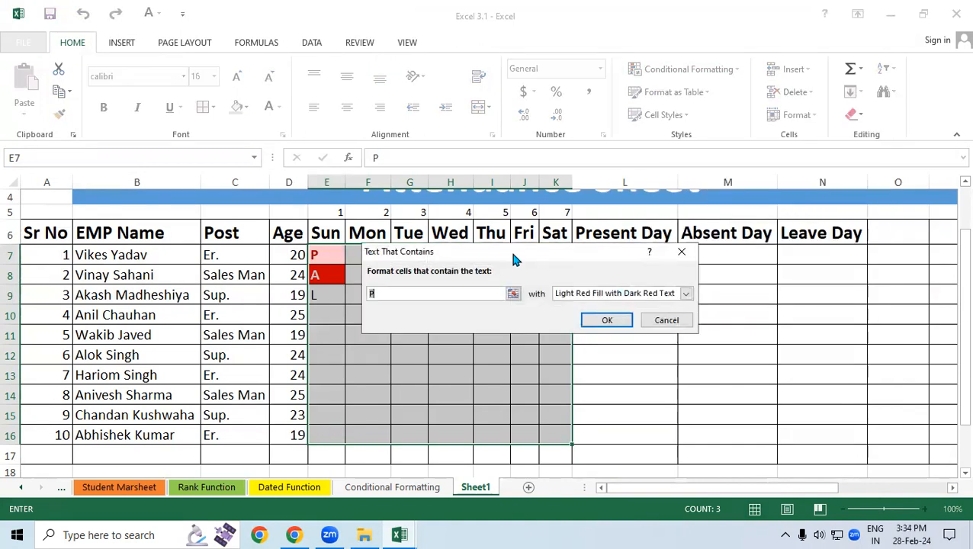
type("L")
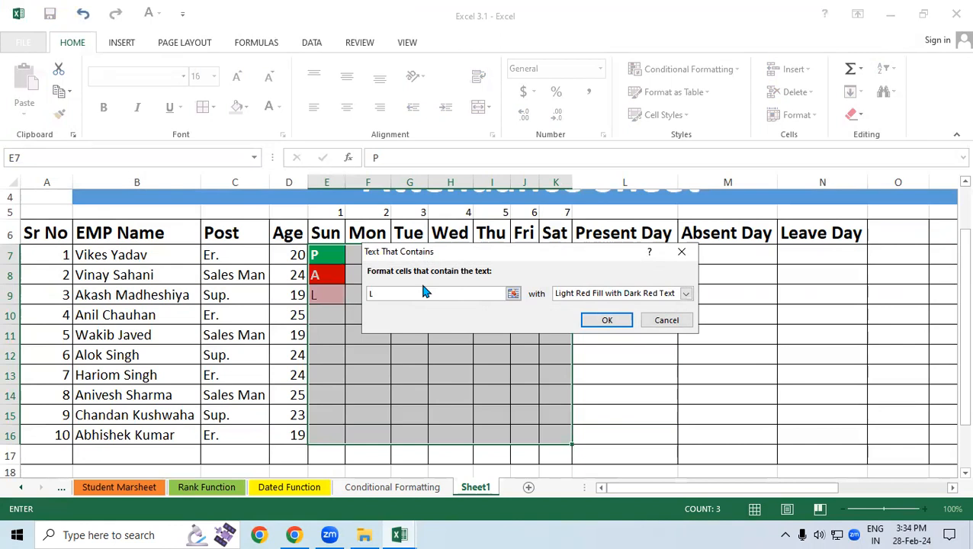
Give the "L" rule a custom format with bold red text and a yellow fill, and apply the rule
left_click(685, 294)
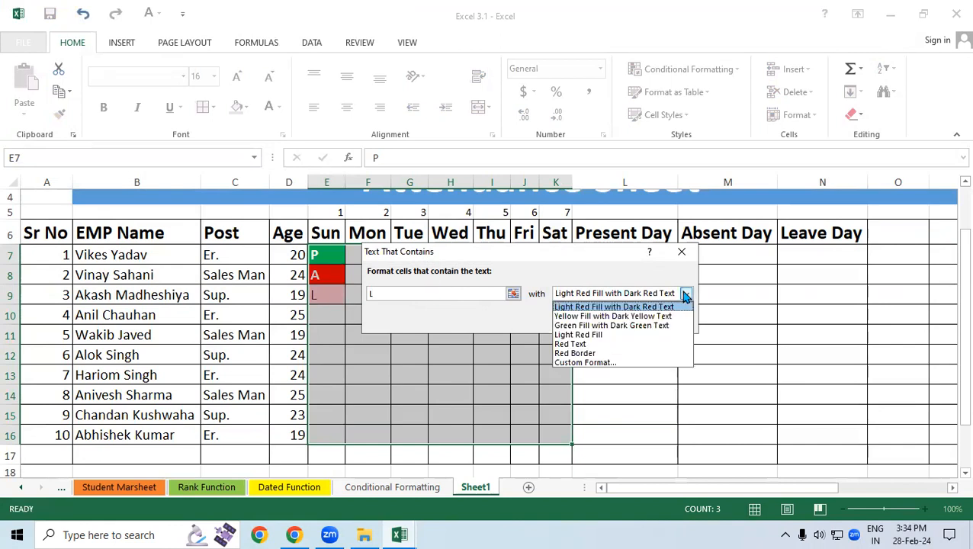
left_click(570, 363)
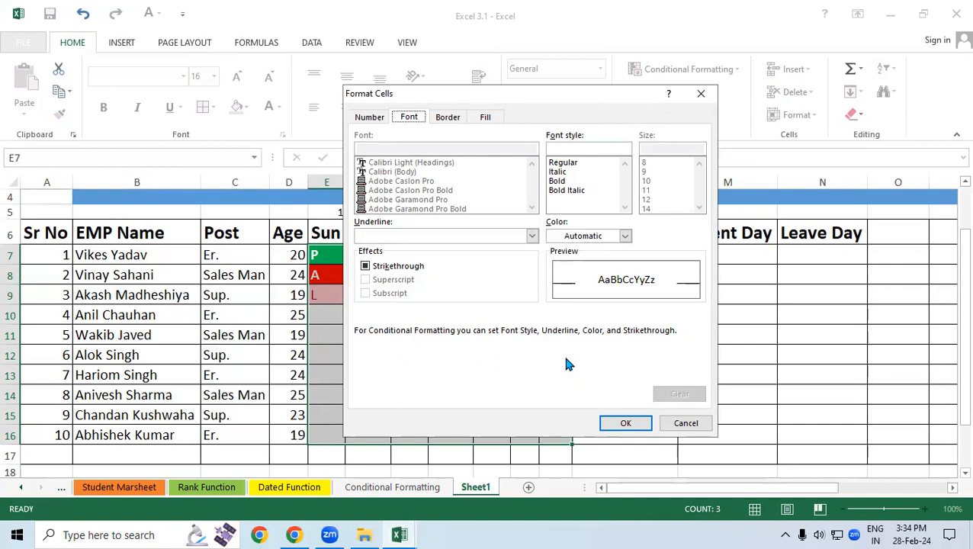
left_click(557, 181)
left_click(624, 236)
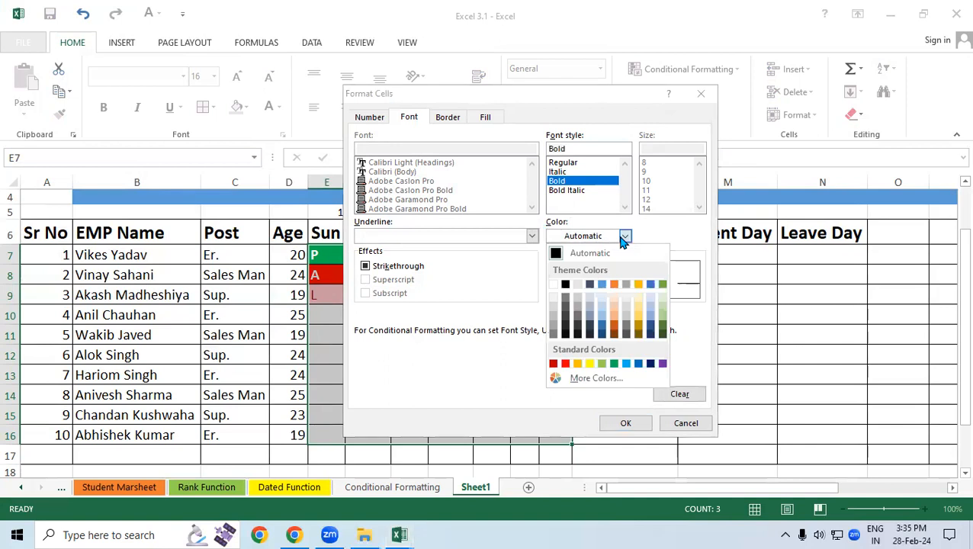
left_click(565, 364)
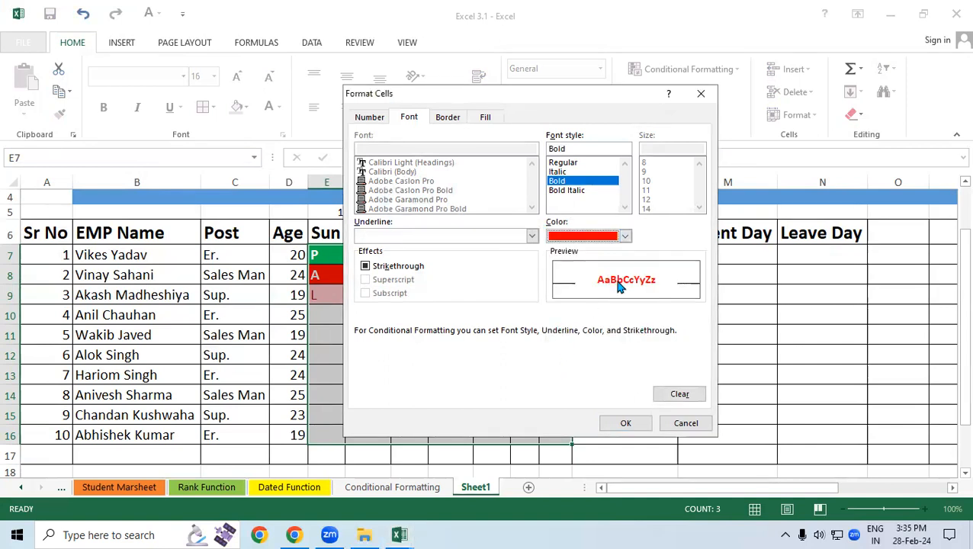
left_click(457, 122)
left_click(478, 116)
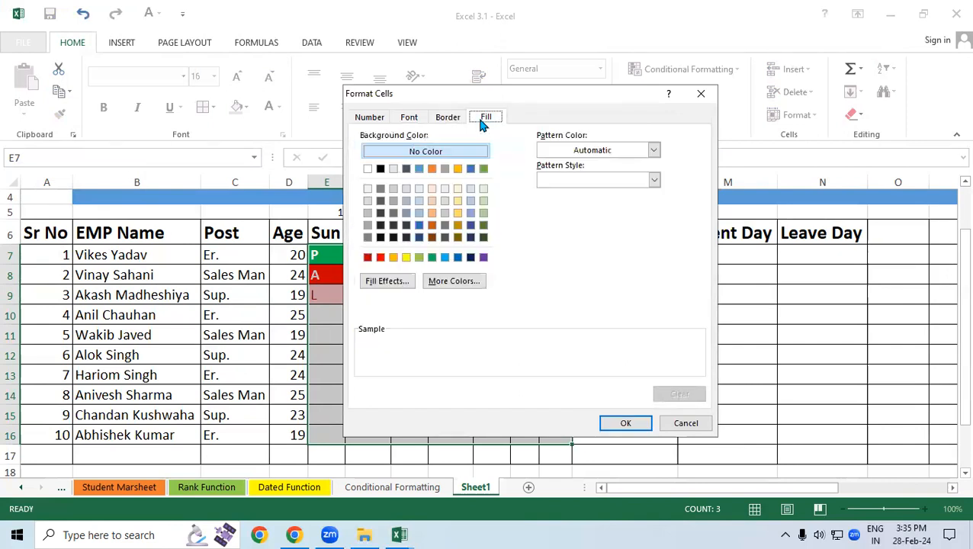
left_click(406, 257)
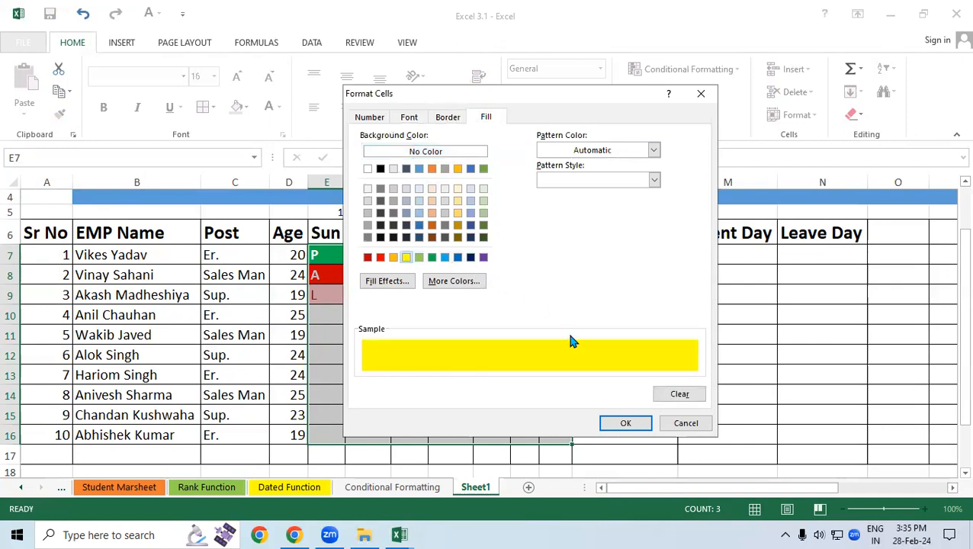
left_click(616, 423)
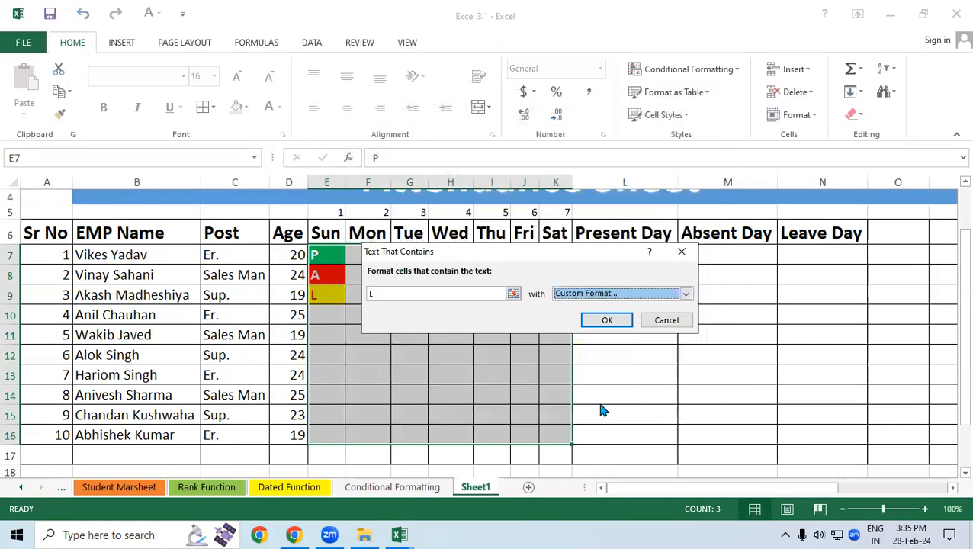
left_click(591, 319)
left_click(394, 328)
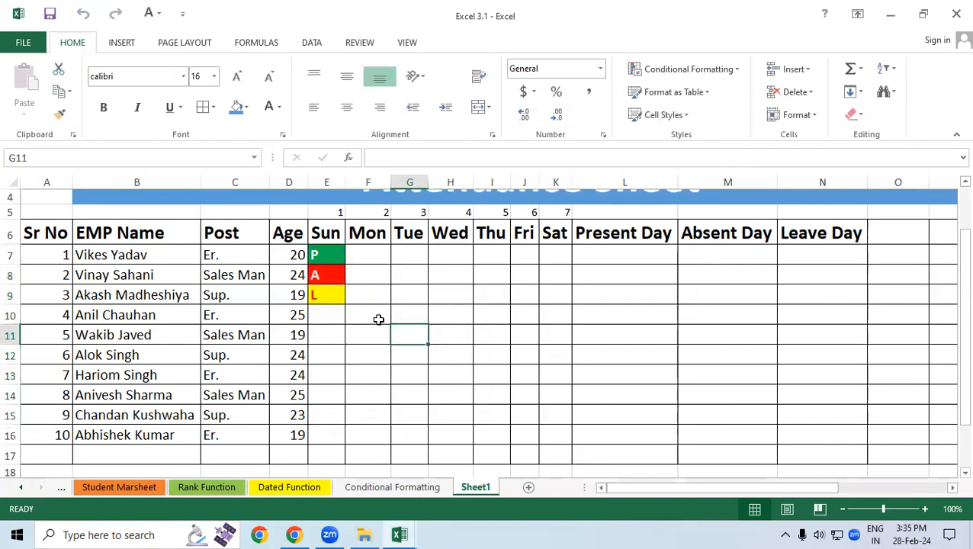
Enter L in cell F10 as the Monday attendance of employee number 4
left_click(378, 319)
type("L")
key("Return")
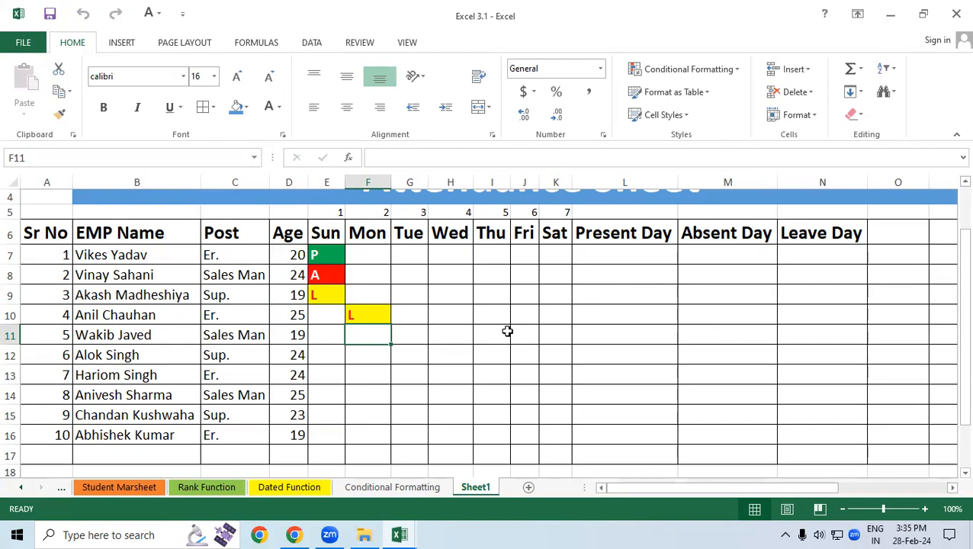
Compare the colour-coded example D21:M32 on the Conditional Formatting sheet with the attendance grid on Sheet1
key("ctrl+Page_Up")
left_click_drag(195, 244, 710, 403)
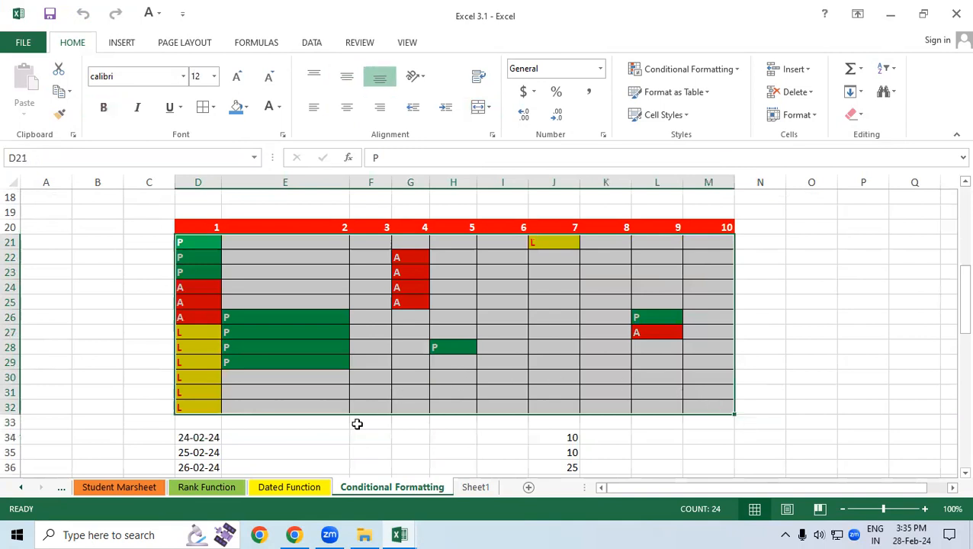
left_click(472, 489)
left_click_drag(328, 254, 549, 373)
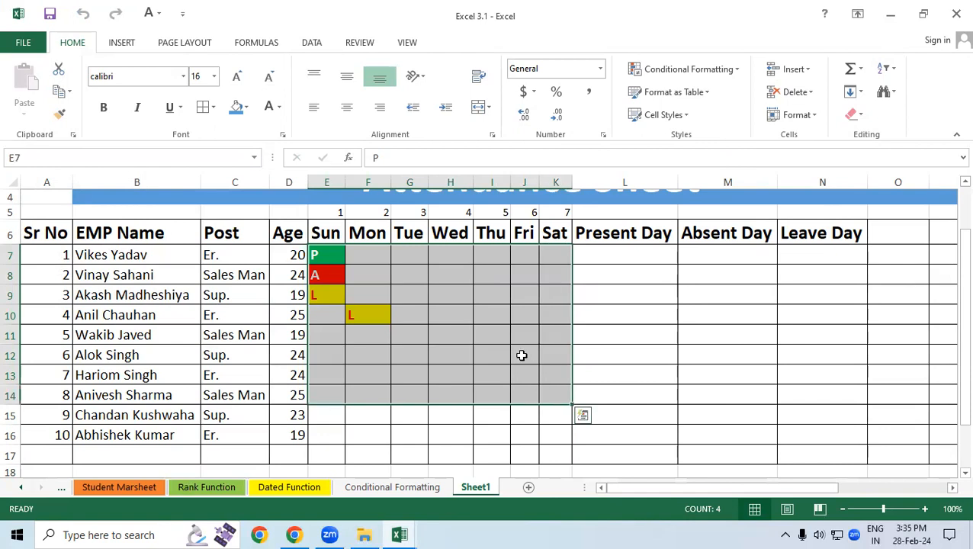
left_click(516, 340)
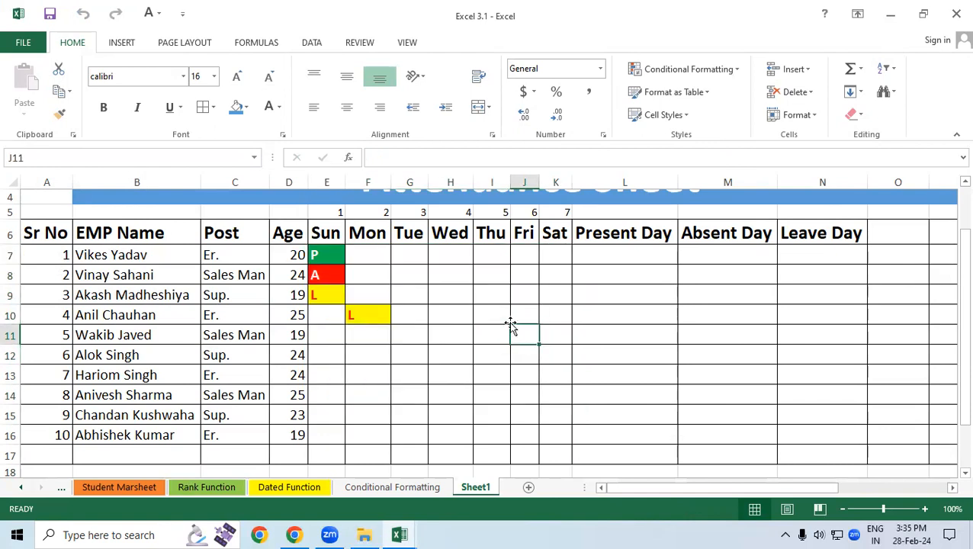
Clear the conditional formatting rules from the attendance cells E7:K16 only
left_click_drag(320, 252, 564, 434)
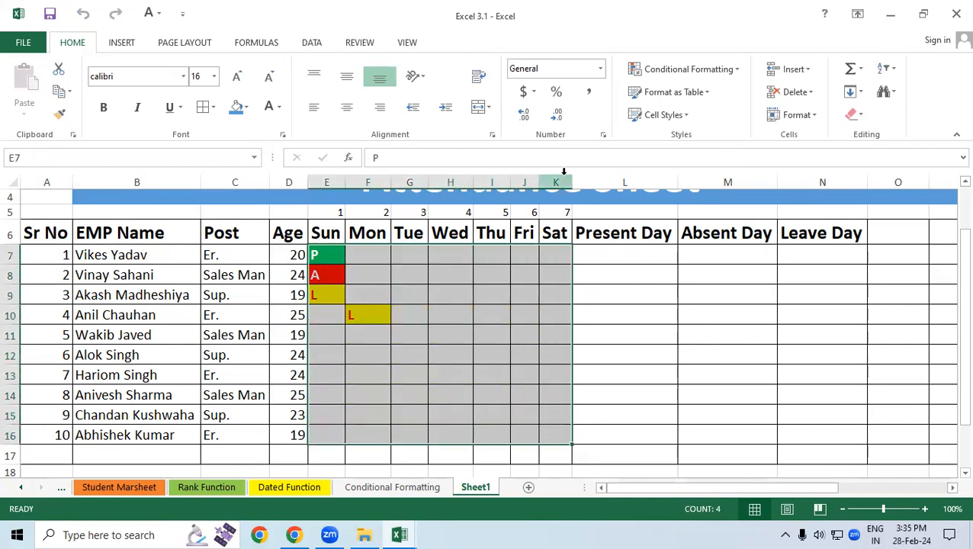
left_click(687, 70)
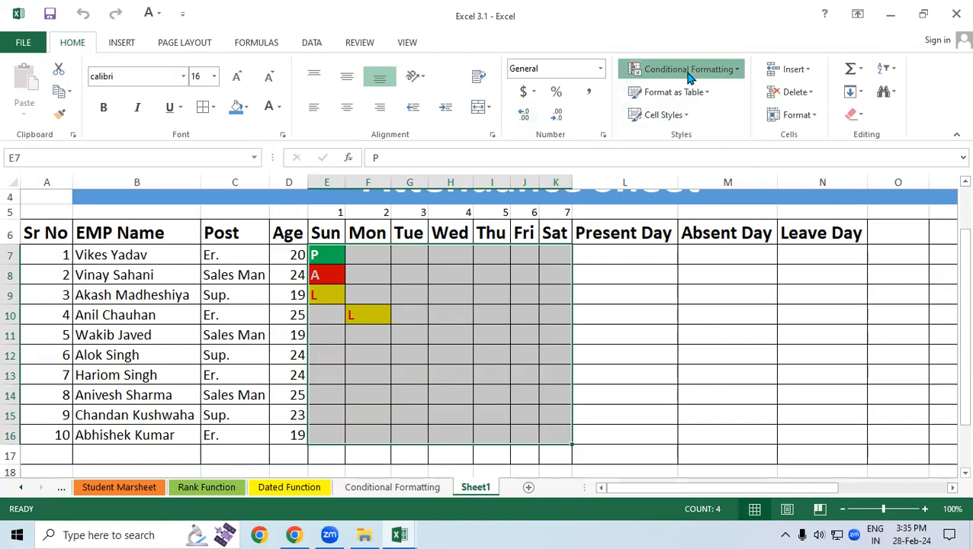
mouse_move(667, 265)
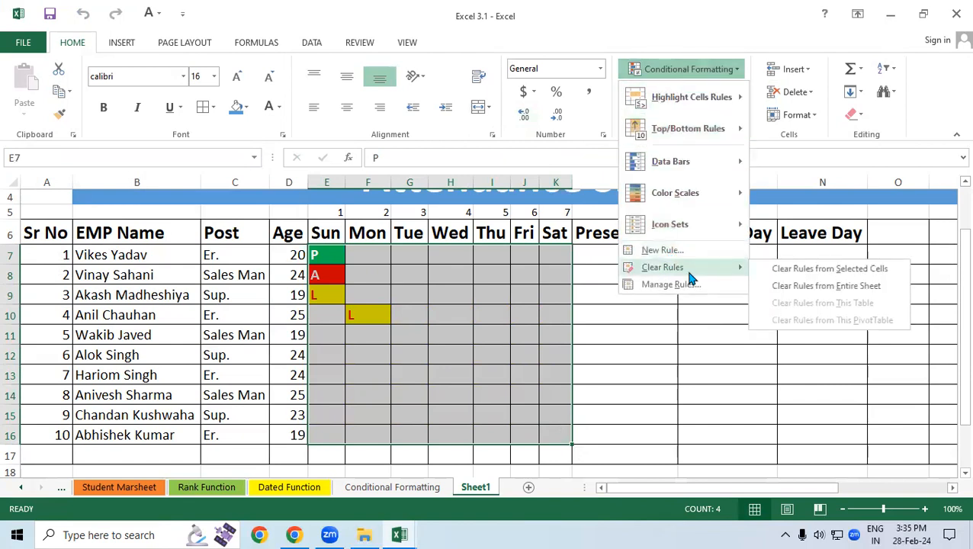
left_click(829, 267)
left_click(473, 332)
Start a Text That Contains highlight rule for P on cells E7:K16, using a custom format
left_click_drag(339, 264, 345, 286)
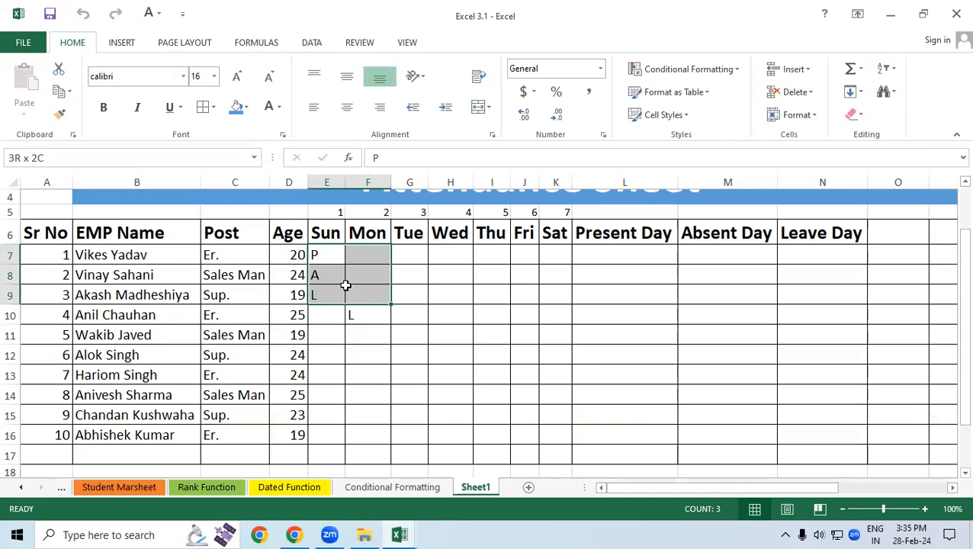
left_click_drag(345, 285, 565, 433)
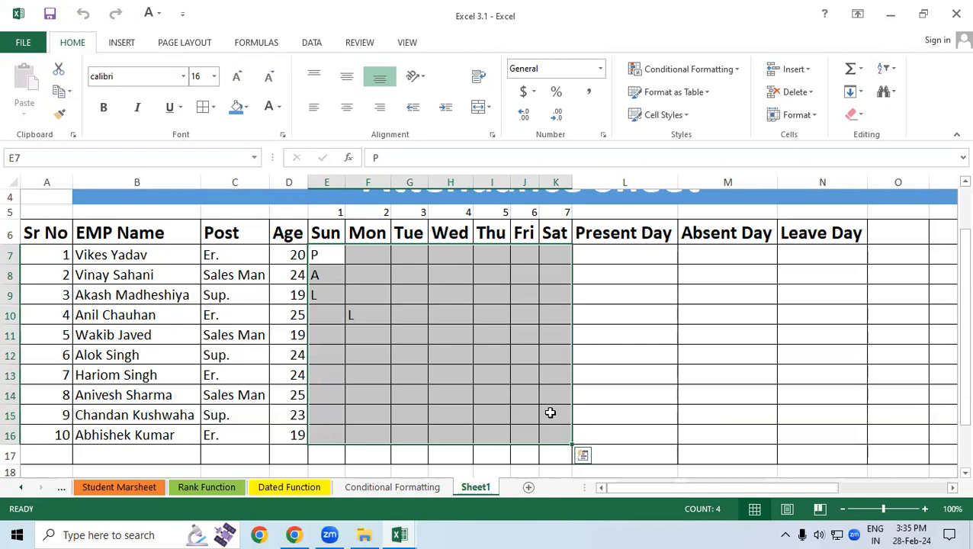
left_click(691, 70)
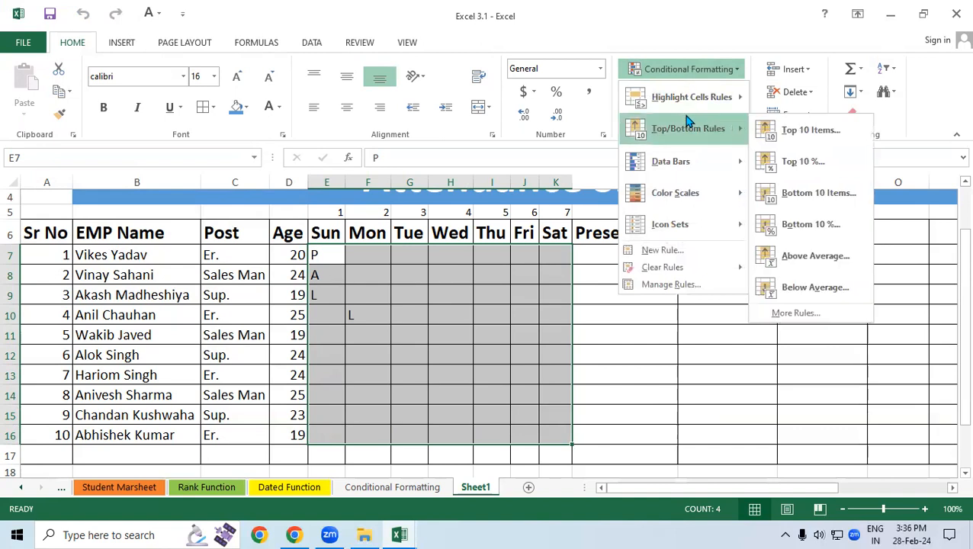
mouse_move(682, 105)
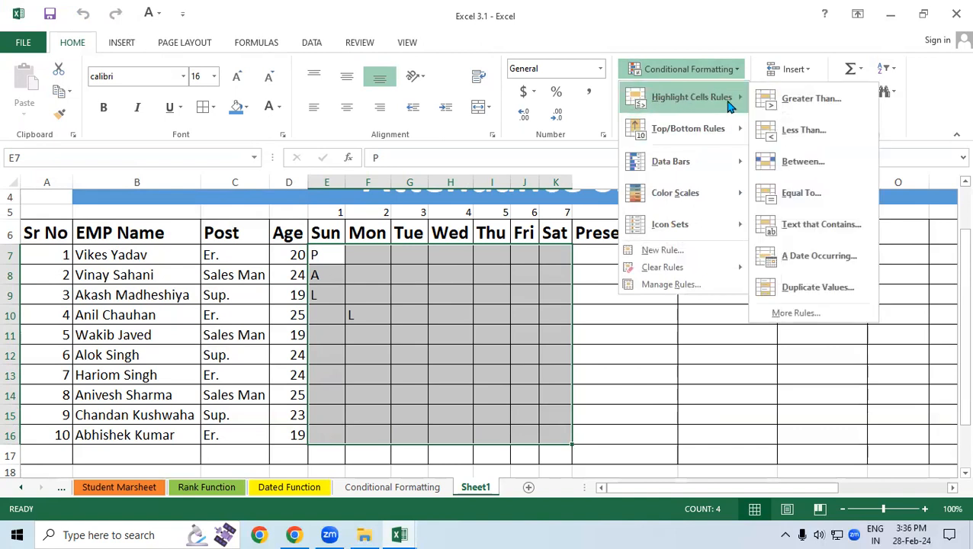
left_click(818, 225)
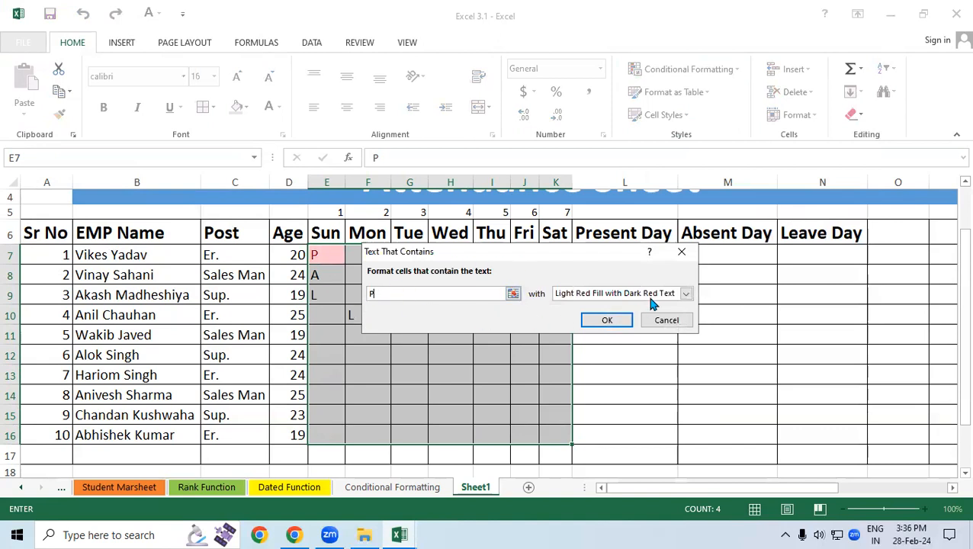
left_click(685, 294)
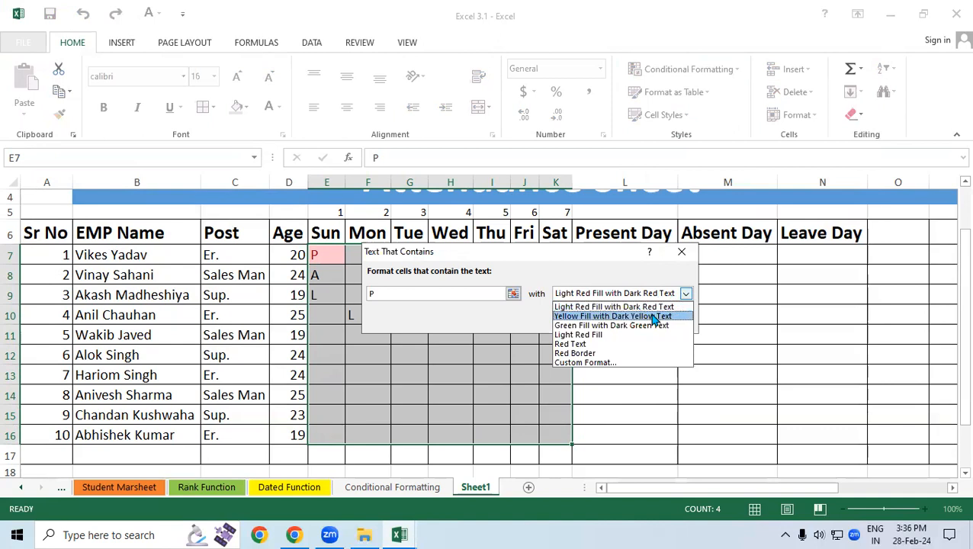
left_click(610, 363)
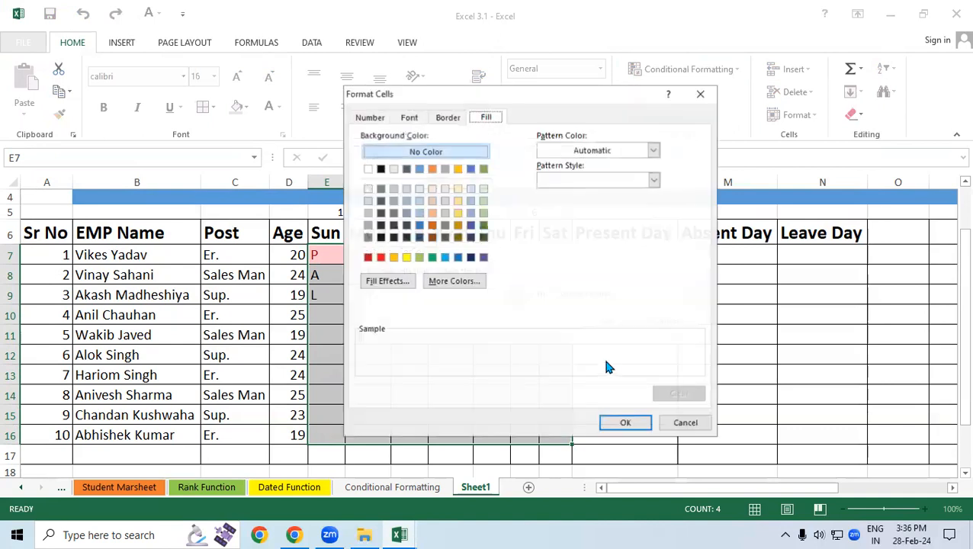
Give the P rule a green fill with bold white text and apply it
left_click(431, 257)
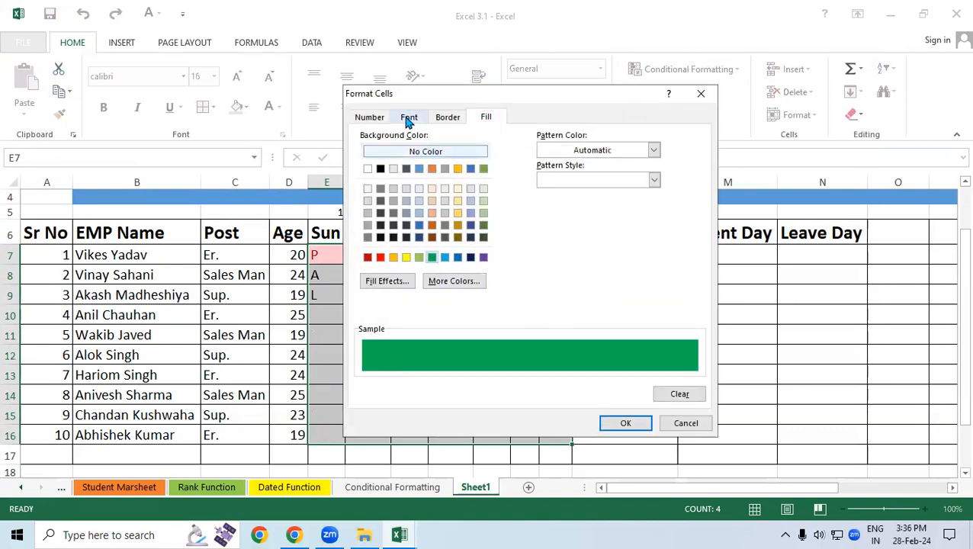
left_click(409, 119)
left_click(560, 181)
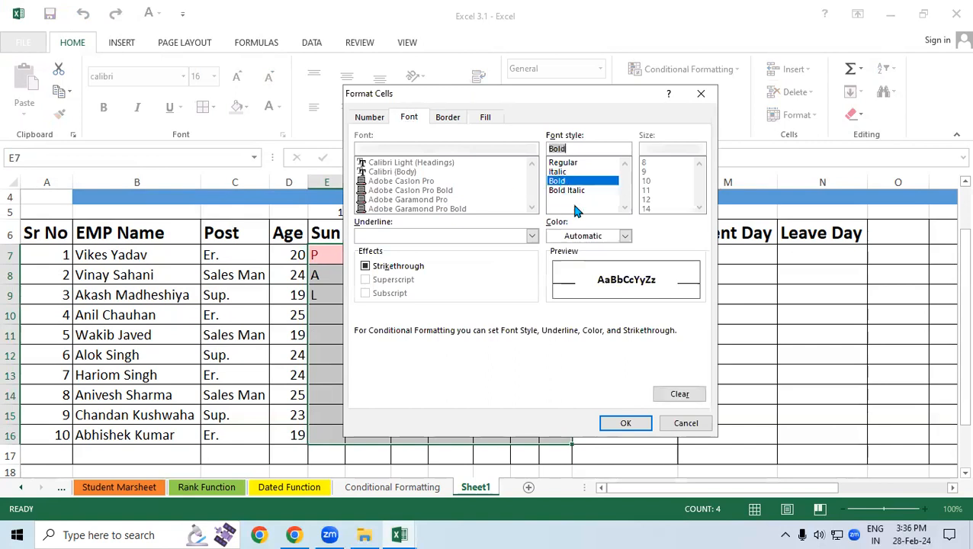
left_click(627, 238)
left_click(559, 287)
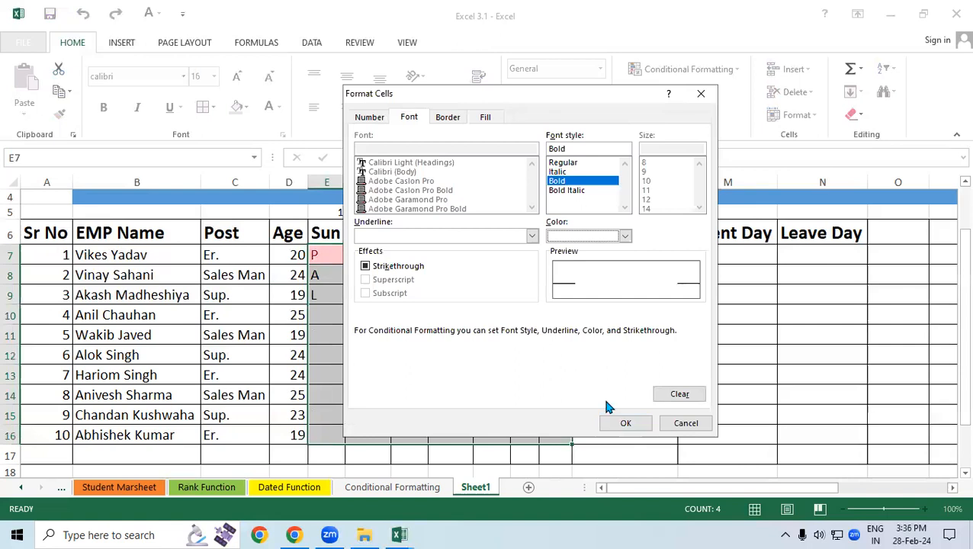
left_click(494, 118)
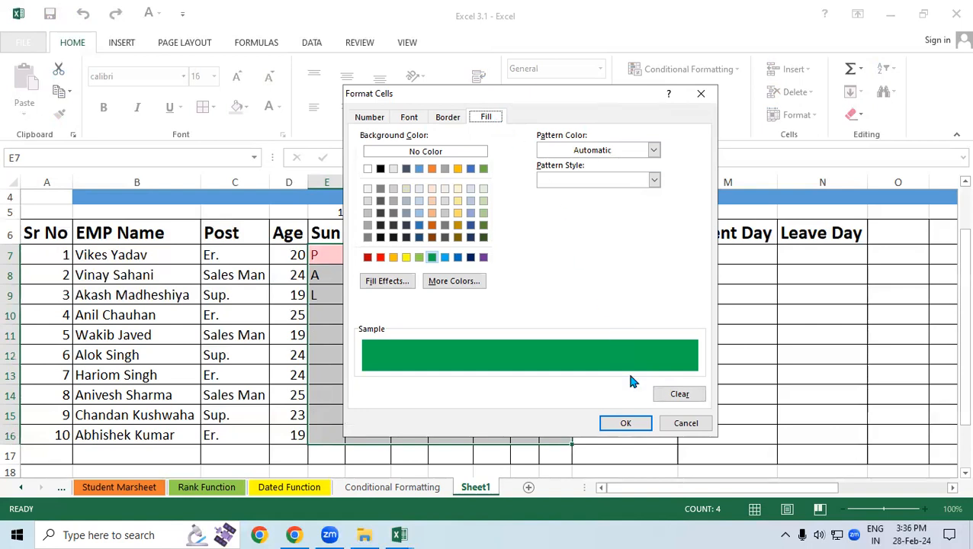
left_click(627, 424)
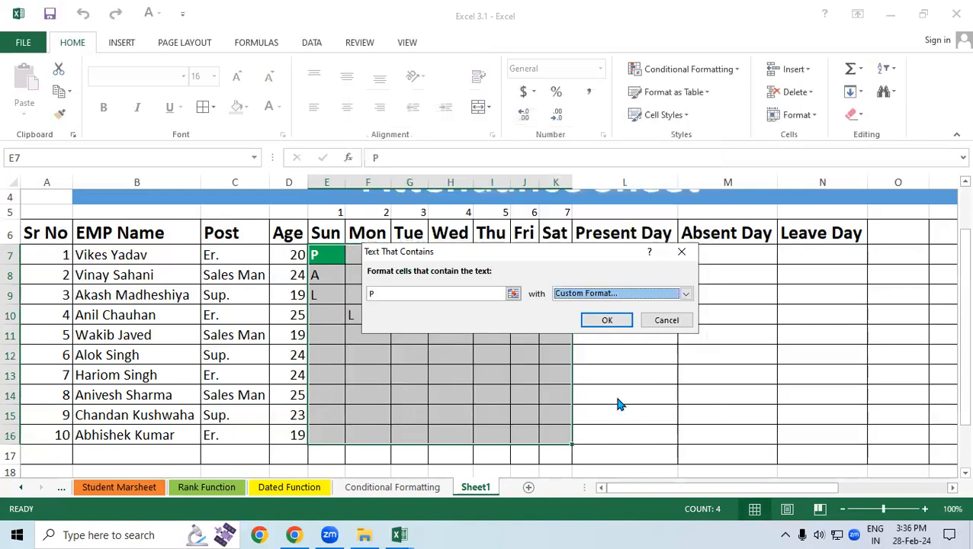
left_click(613, 319)
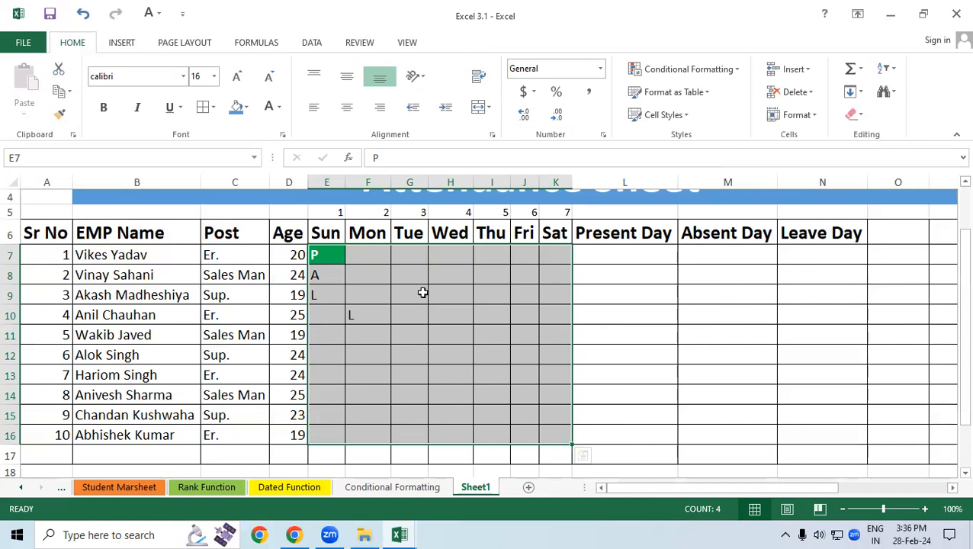
left_click(444, 234)
left_click(326, 255)
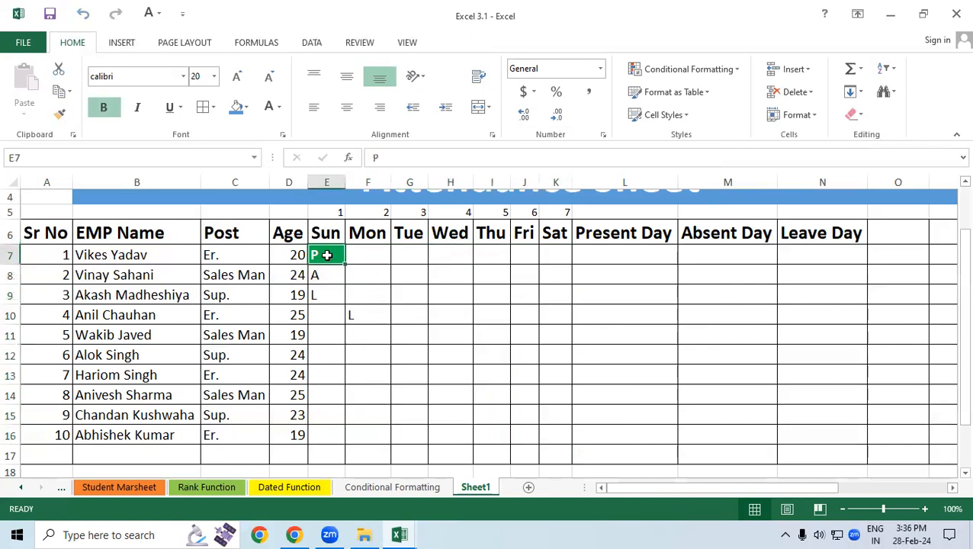
Start a second Text That Contains rule on E7:K16 for the text A, using a custom format
left_click_drag(326, 256, 539, 434)
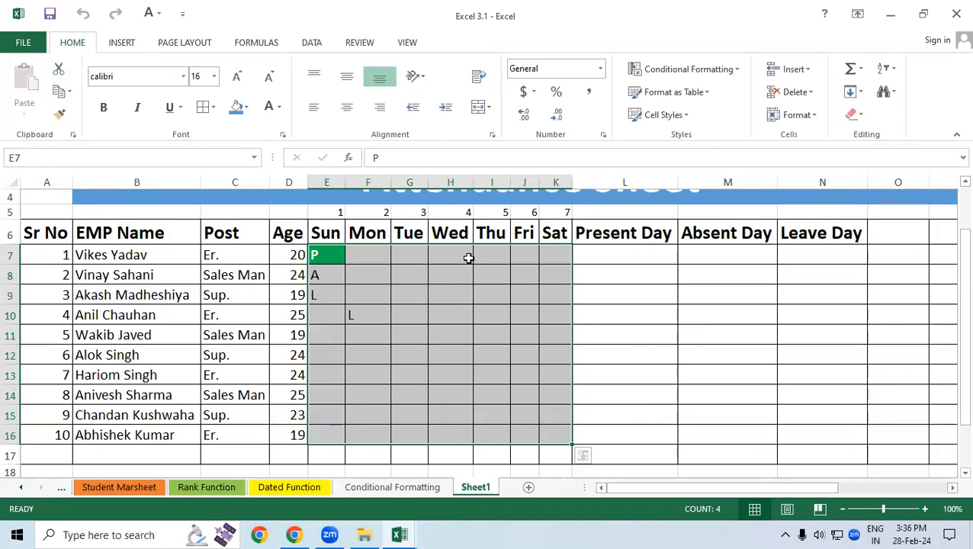
left_click(703, 72)
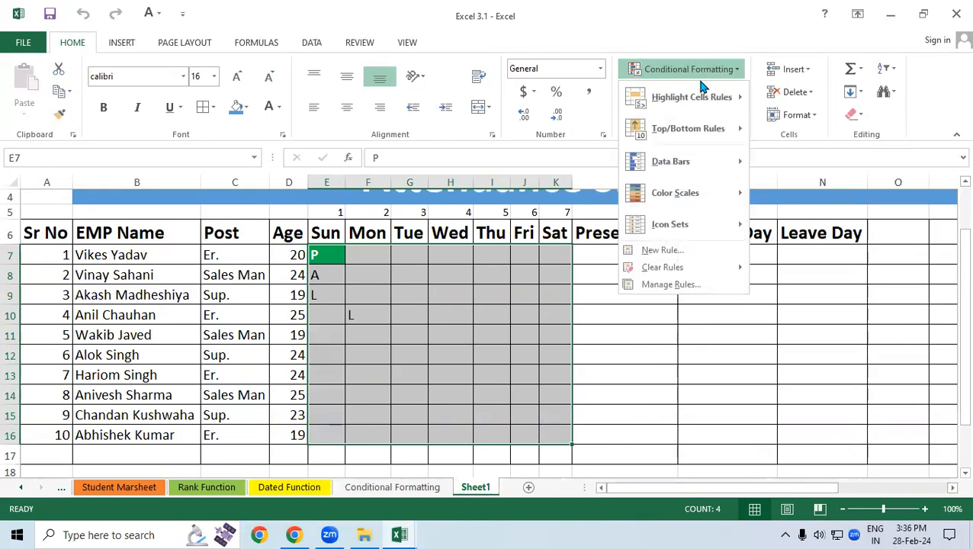
mouse_move(701, 97)
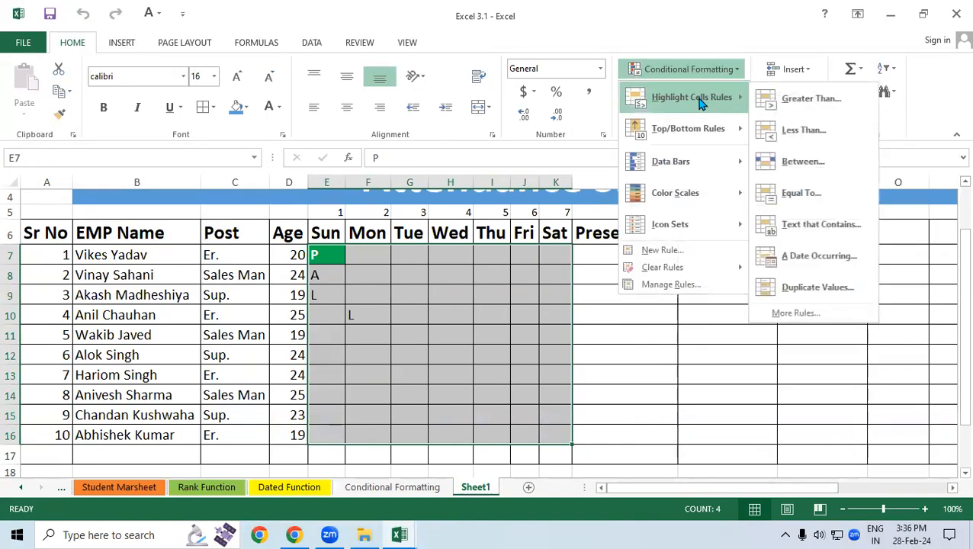
left_click(833, 229)
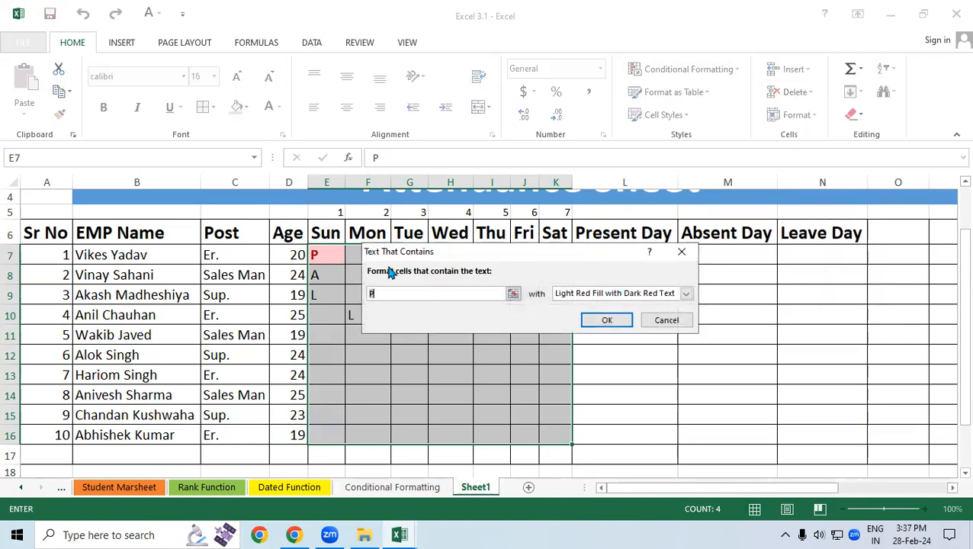
type("S")
key("BackSpace")
type("A")
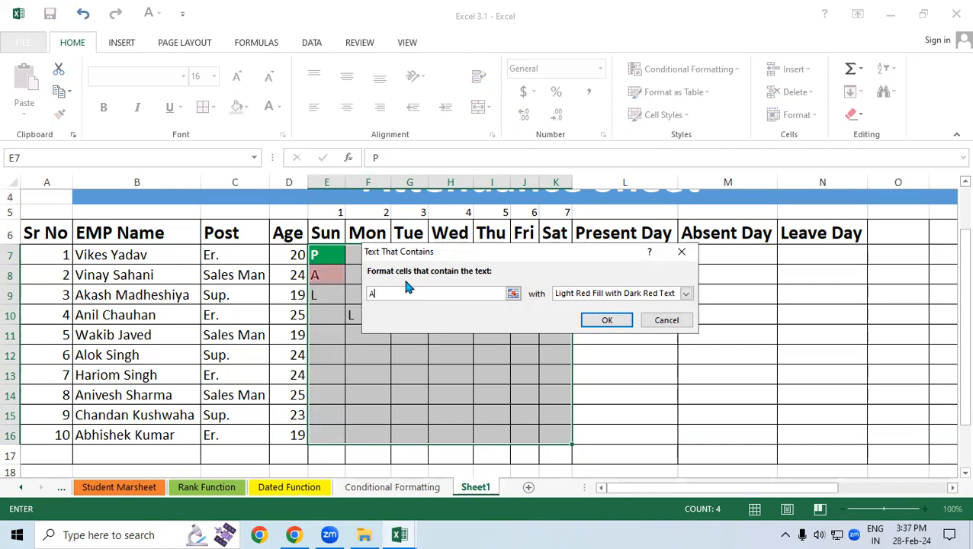
left_click(686, 294)
left_click(606, 361)
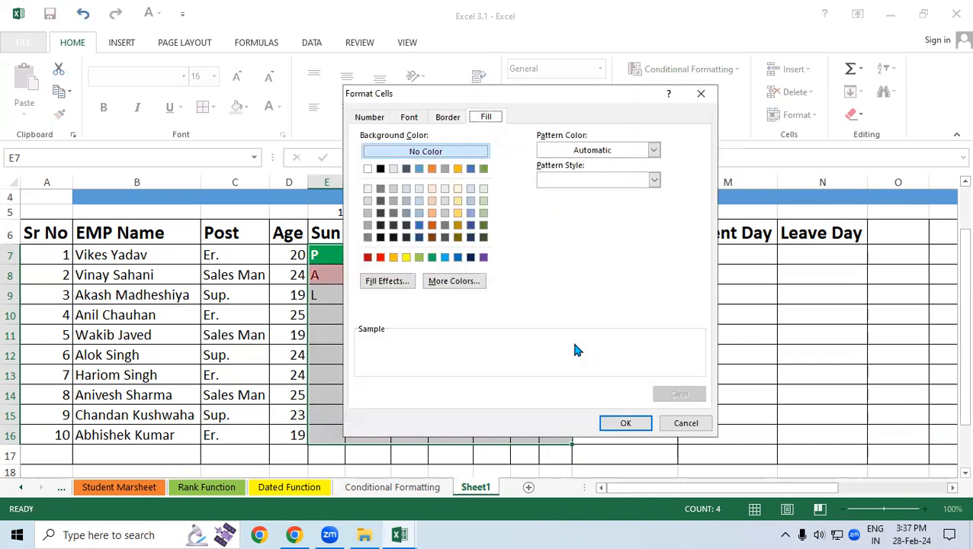
Give the A rule a red fill with bold white text and apply it
left_click(381, 257)
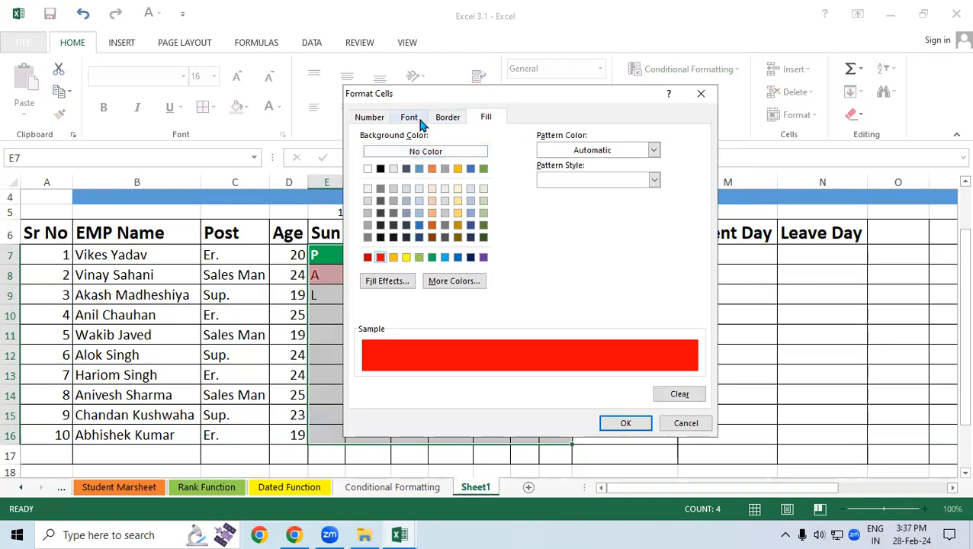
left_click(409, 117)
left_click(557, 181)
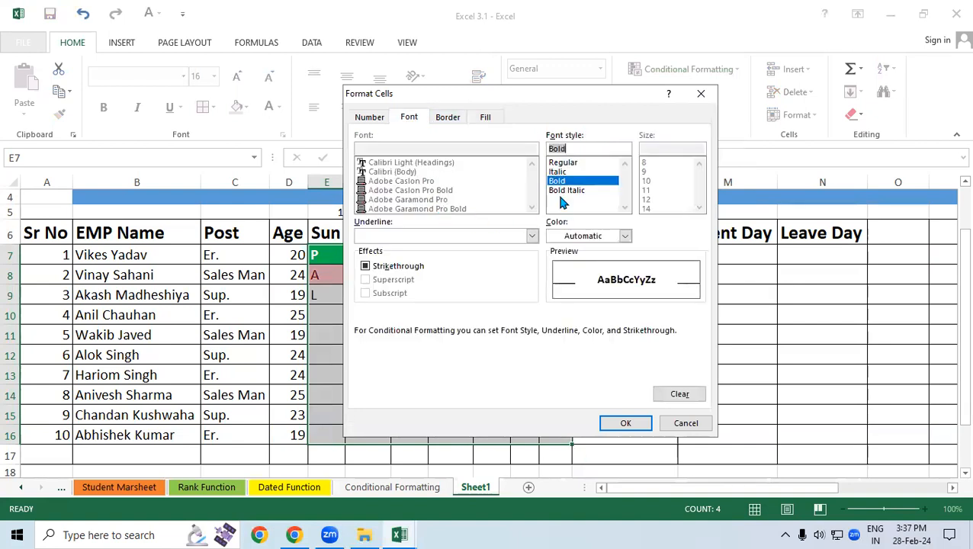
left_click(568, 236)
left_click(558, 282)
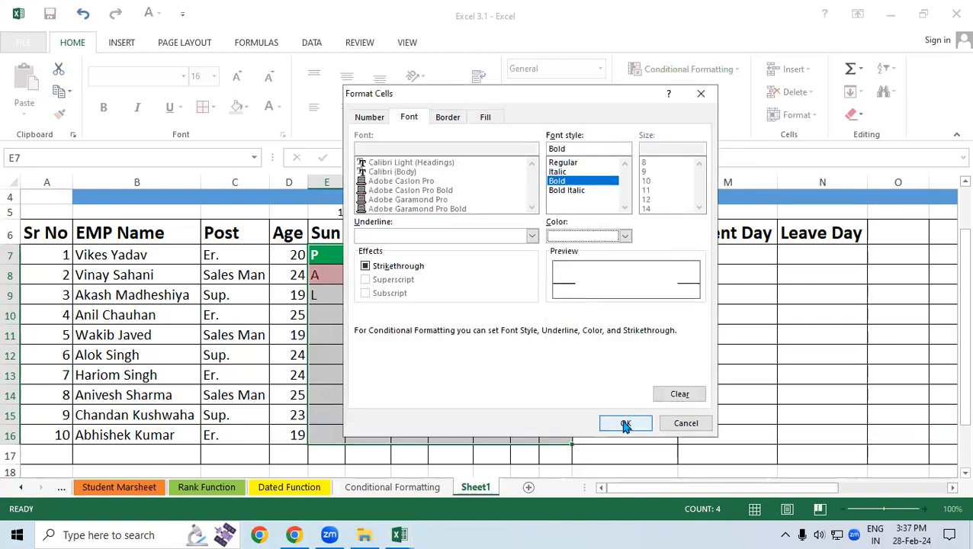
left_click(625, 423)
left_click(605, 320)
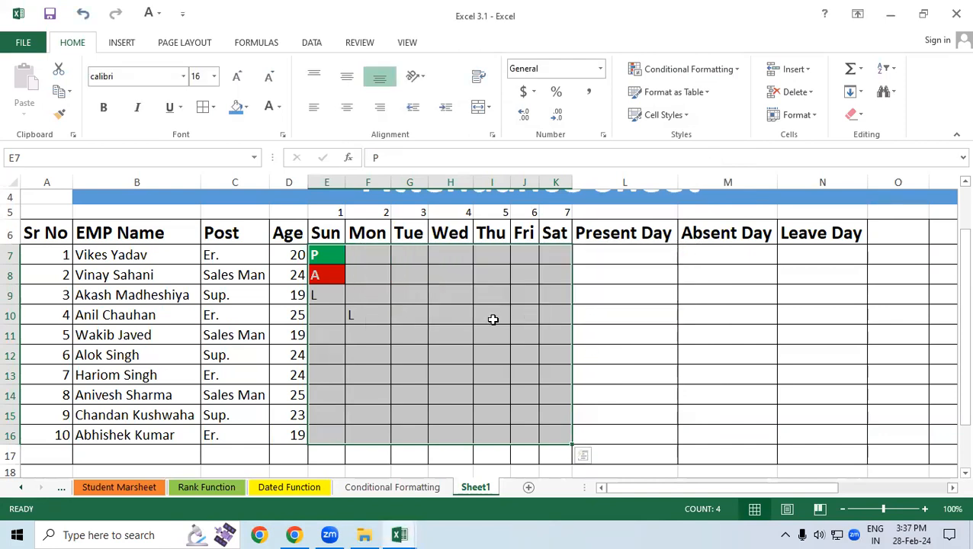
Start a third Text That Contains rule on E7:K16 for the text L, using a custom format
left_click(666, 69)
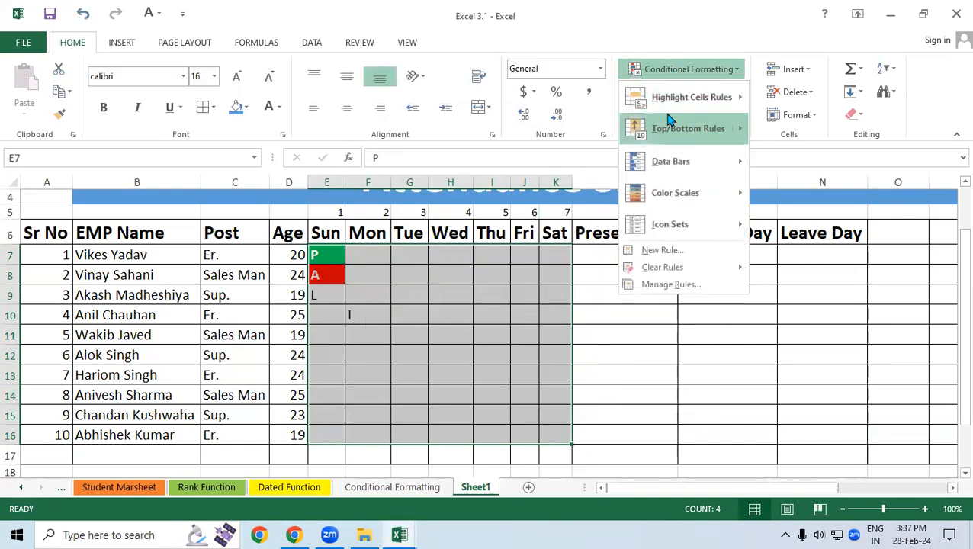
mouse_move(686, 97)
left_click(786, 223)
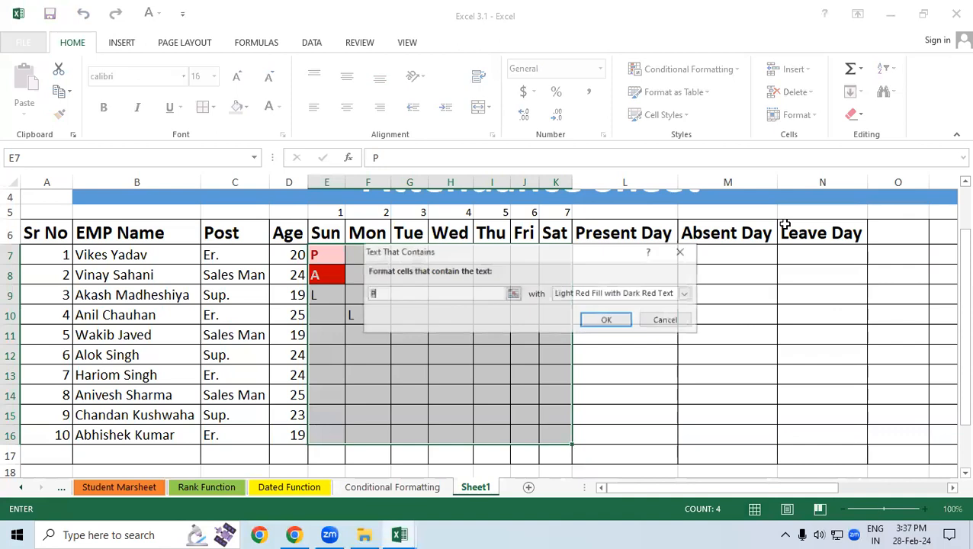
type("L")
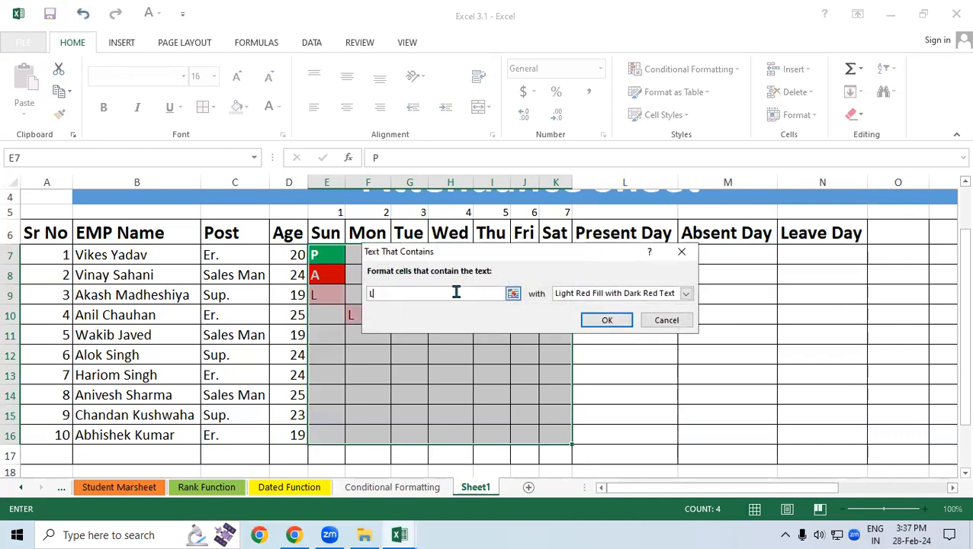
left_click(686, 294)
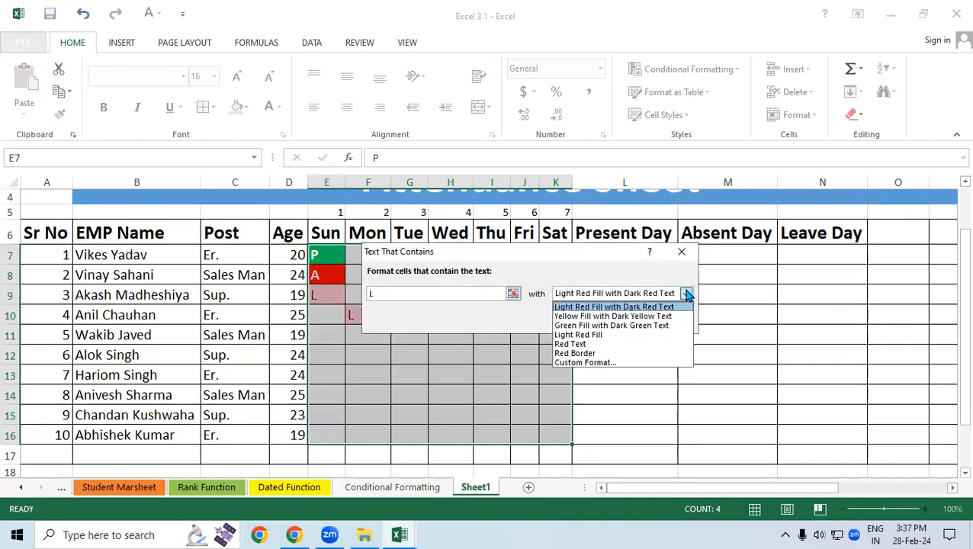
left_click(587, 362)
Give the L rule a yellow fill with bold red text and apply it
left_click(564, 181)
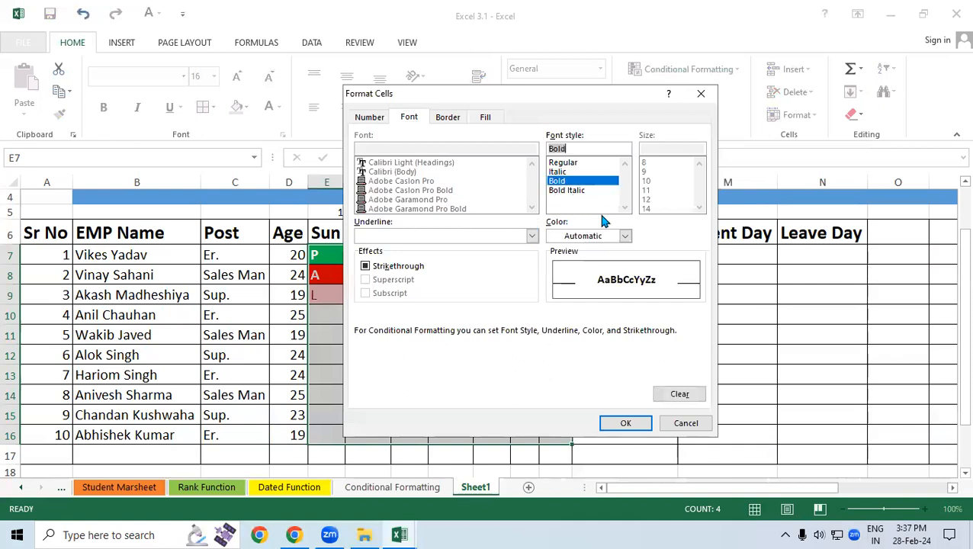
left_click(625, 236)
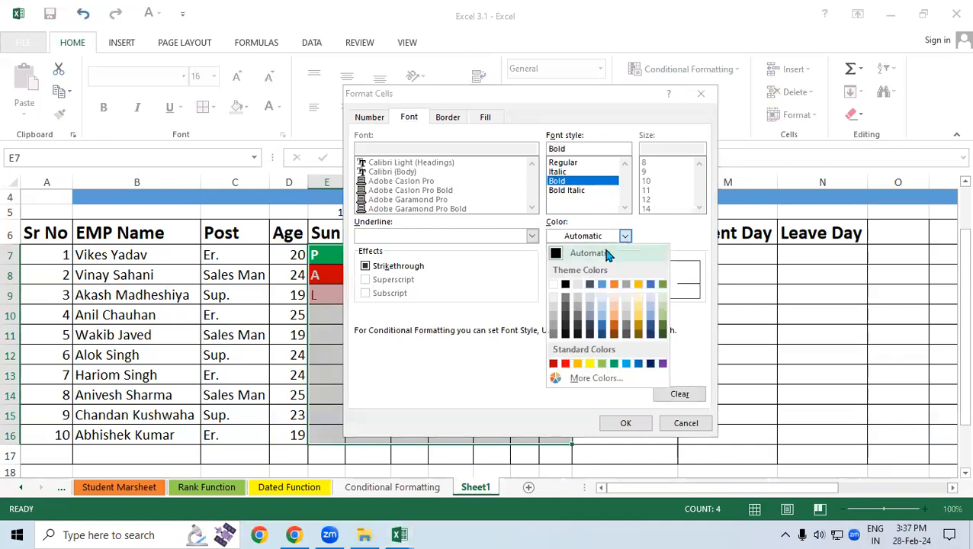
left_click(564, 363)
left_click(485, 116)
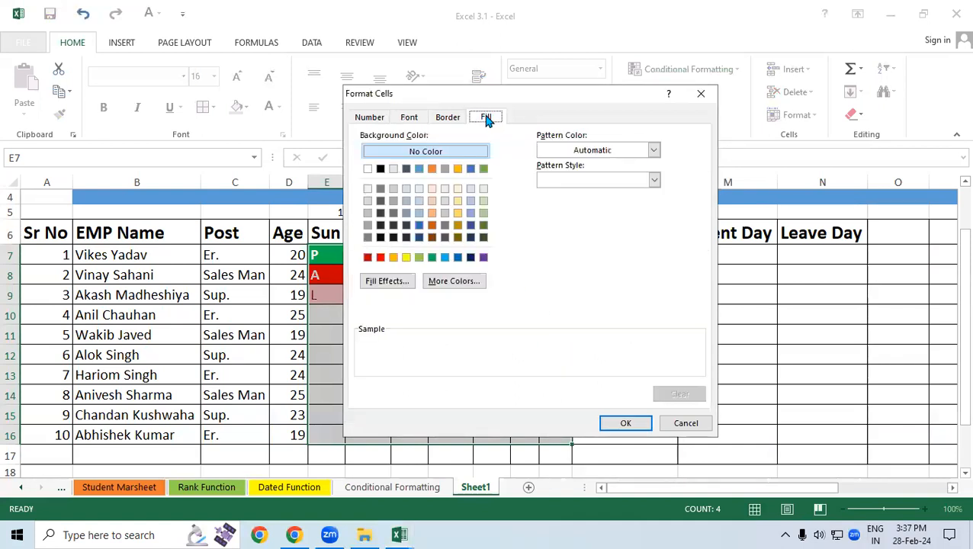
left_click(405, 257)
left_click(625, 422)
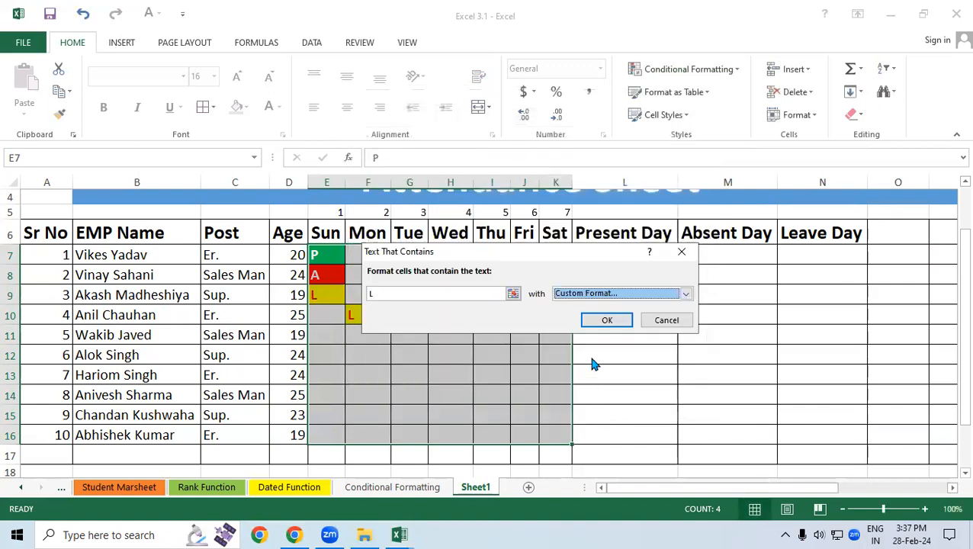
left_click(592, 324)
left_click(395, 368)
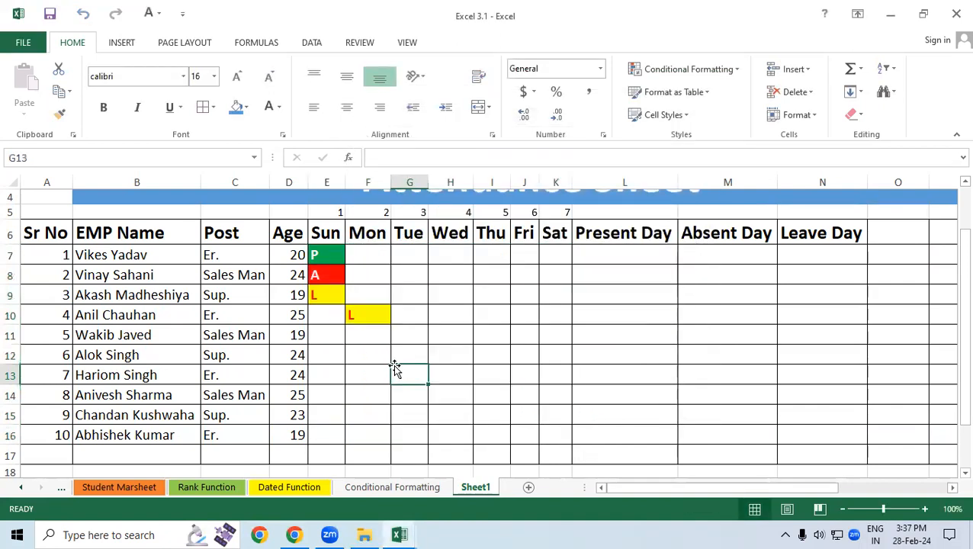
Clear the sample attendance entries from cells E7:F11
left_click_drag(374, 334, 324, 252)
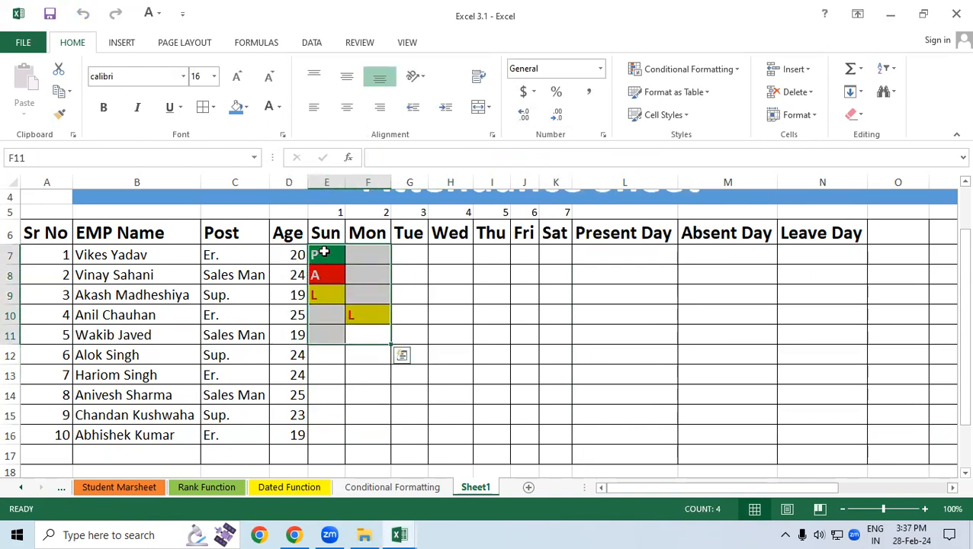
key("Delete")
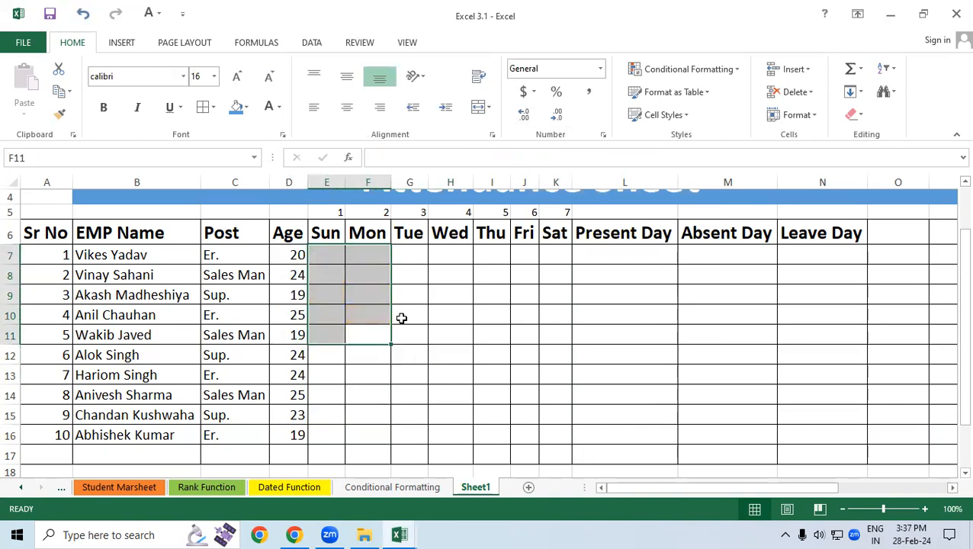
left_click(401, 318)
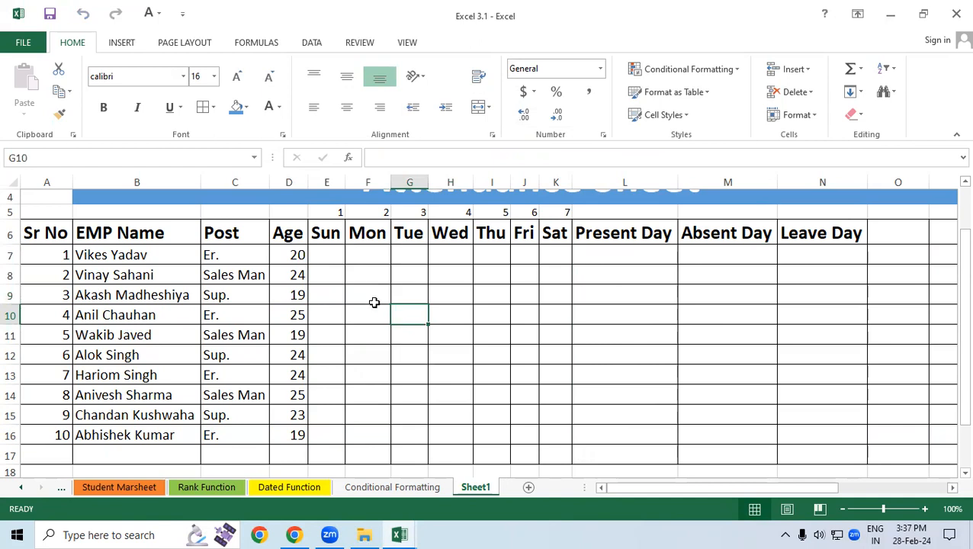
Fill the Sunday cells E7:E16 with the standard yellow colour
left_click_drag(326, 256, 310, 435)
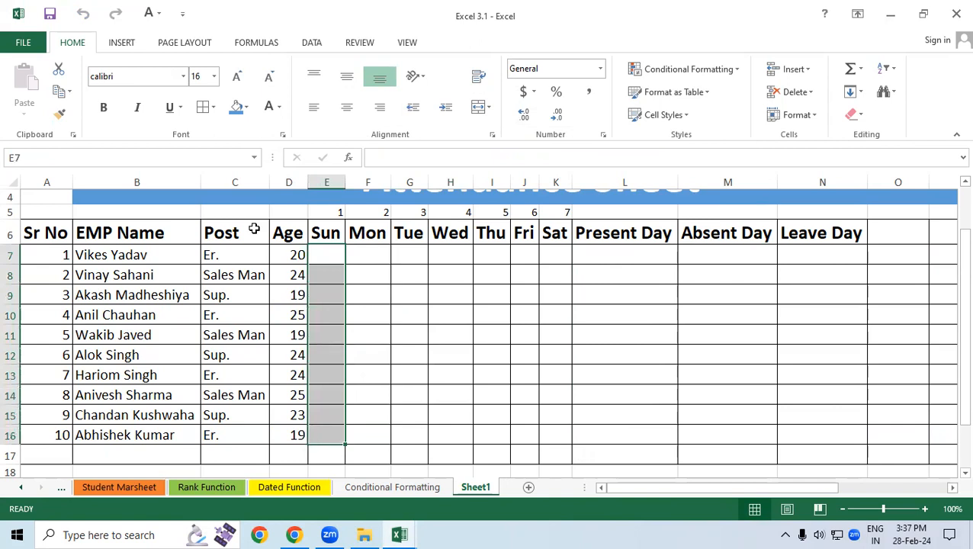
left_click(246, 107)
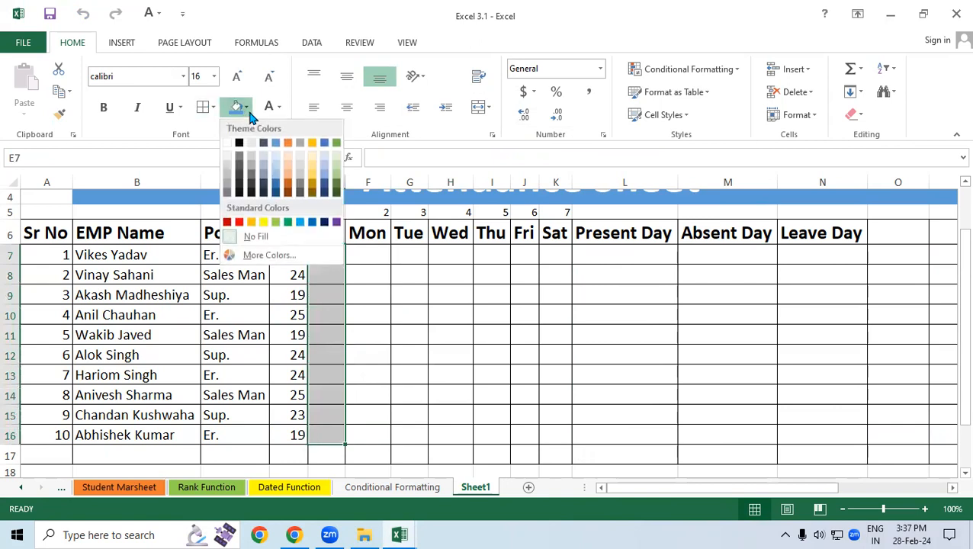
left_click(263, 221)
left_click(446, 325)
left_click_drag(332, 257, 326, 447)
left_click(386, 335)
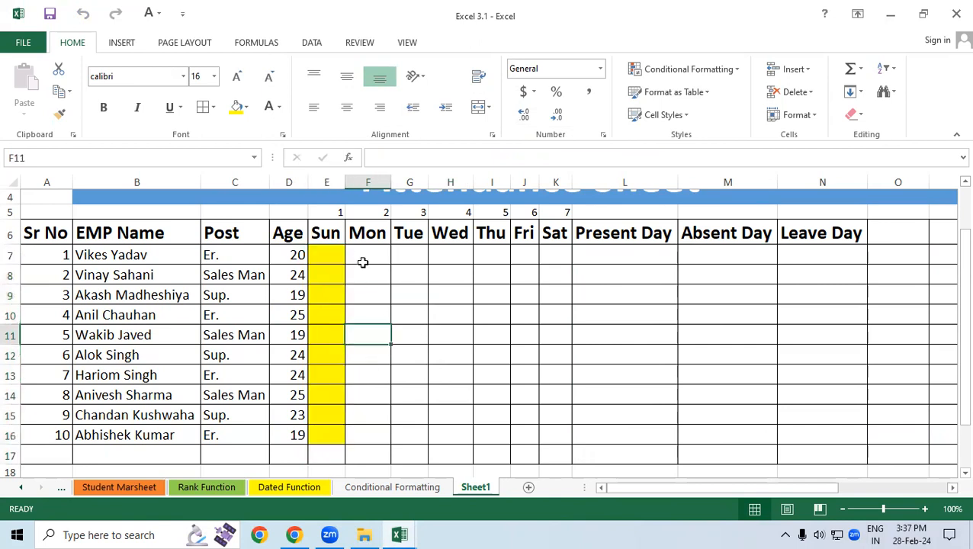
Enter Monday's attendance for the first five employees in F7:F11 as A, P, P, P, L
left_click(361, 253)
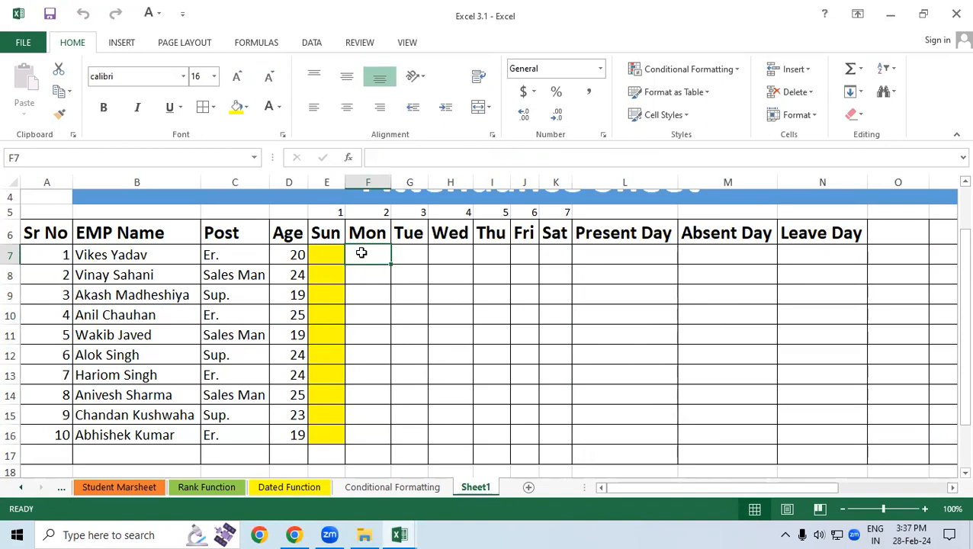
type("A")
key("Return")
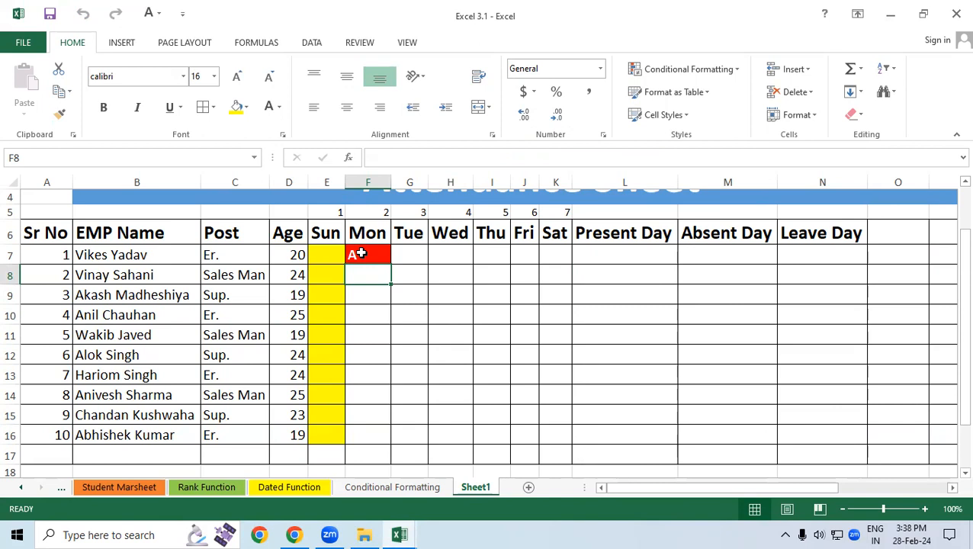
type("P")
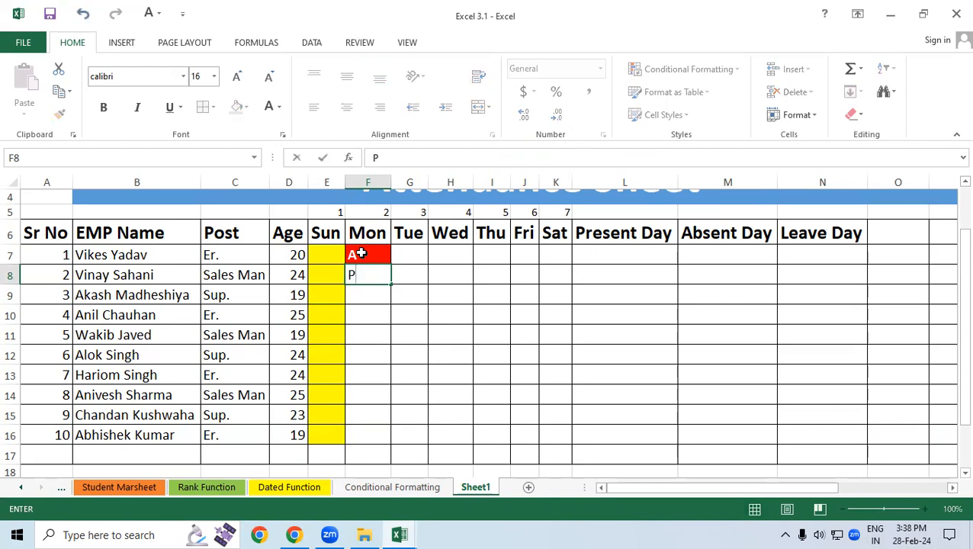
key("Return")
type("P")
key("Return")
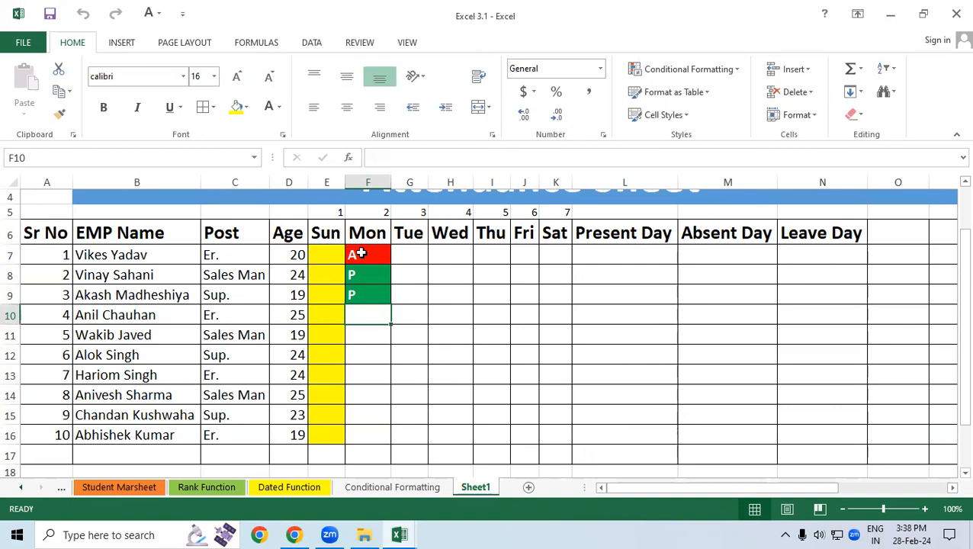
type("P")
key("Return")
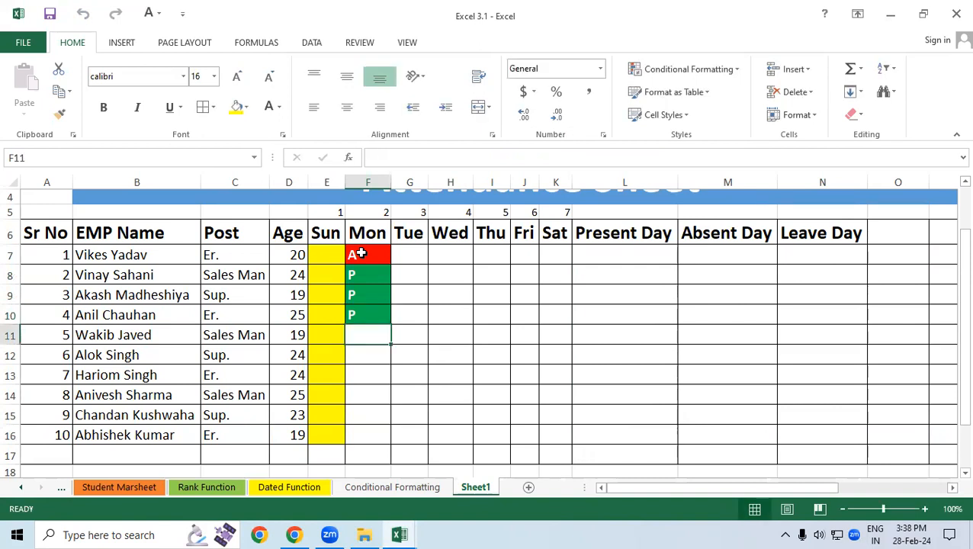
type("L")
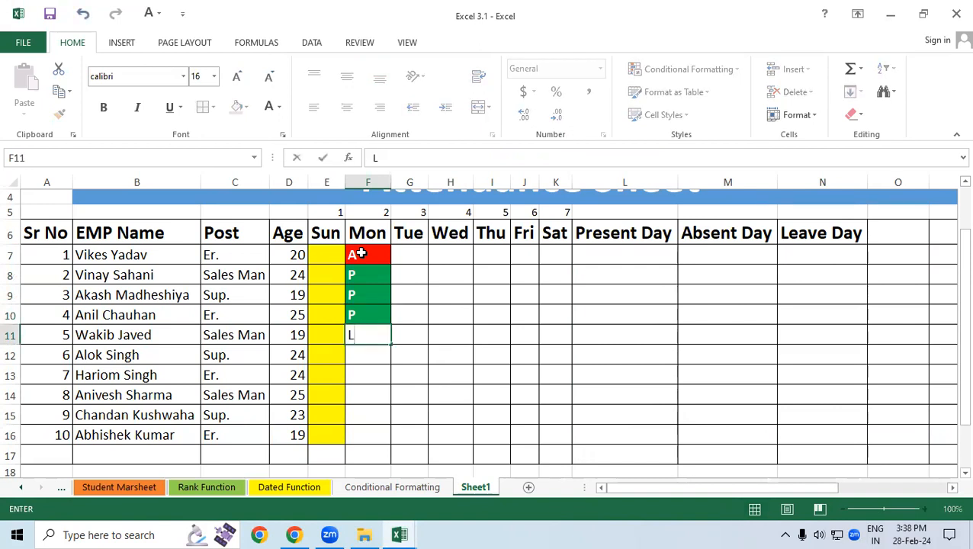
key("Return")
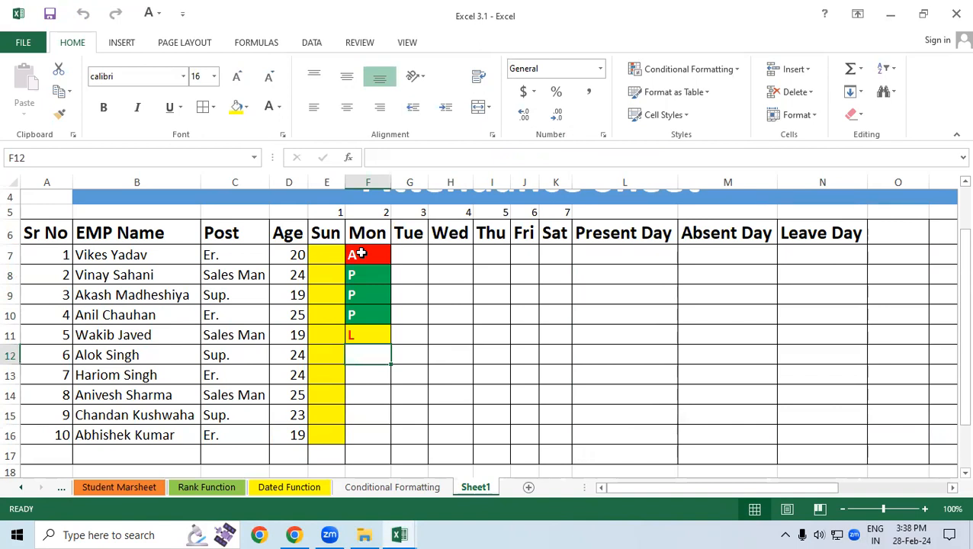
Enter Monday's attendance for the remaining employees in F12:F16 as A, P, A, P, A
type("A")
key("Return")
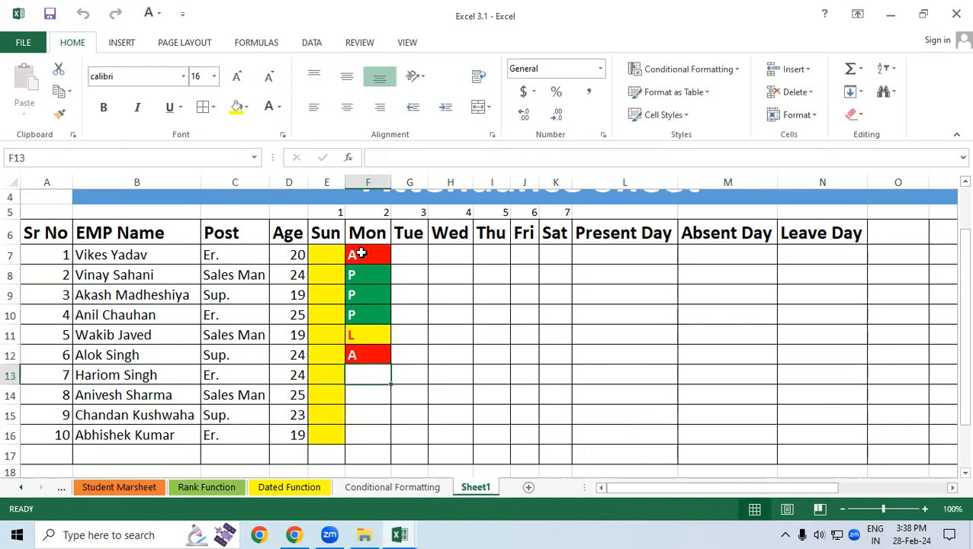
type("P")
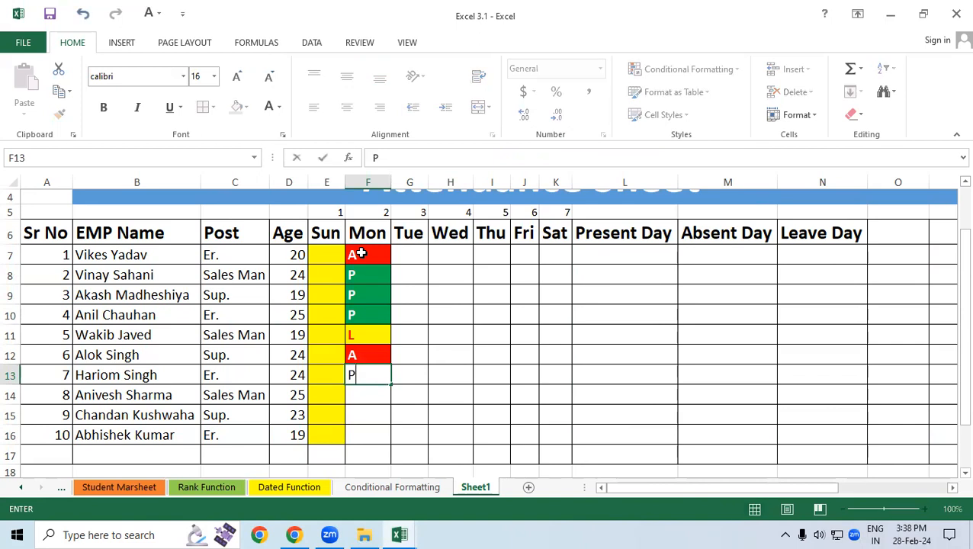
key("Return")
type("A")
key("Return")
type("P")
key("Return")
type("A")
key("Return")
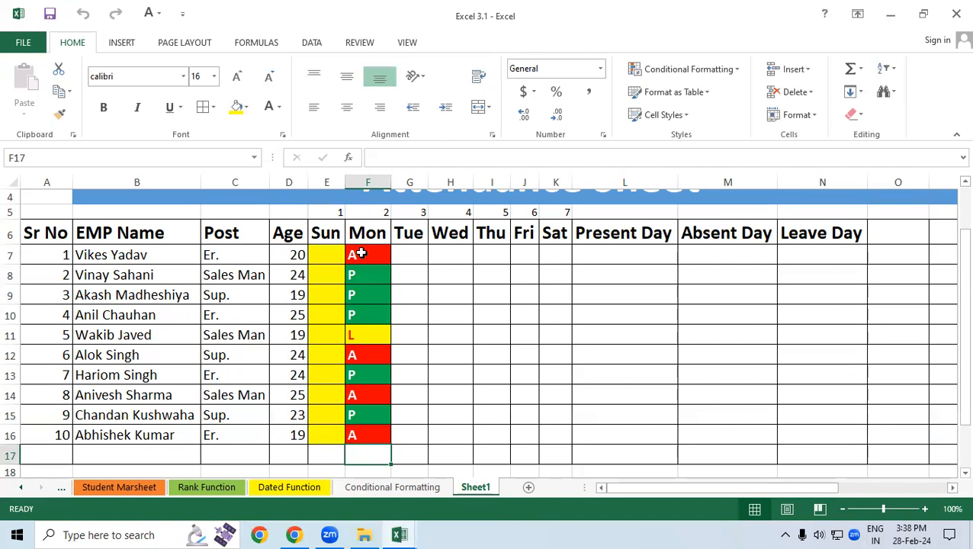
Enter Tuesday's attendance for the first four employees in G7:G10 as P, A, L, P
left_click(409, 252)
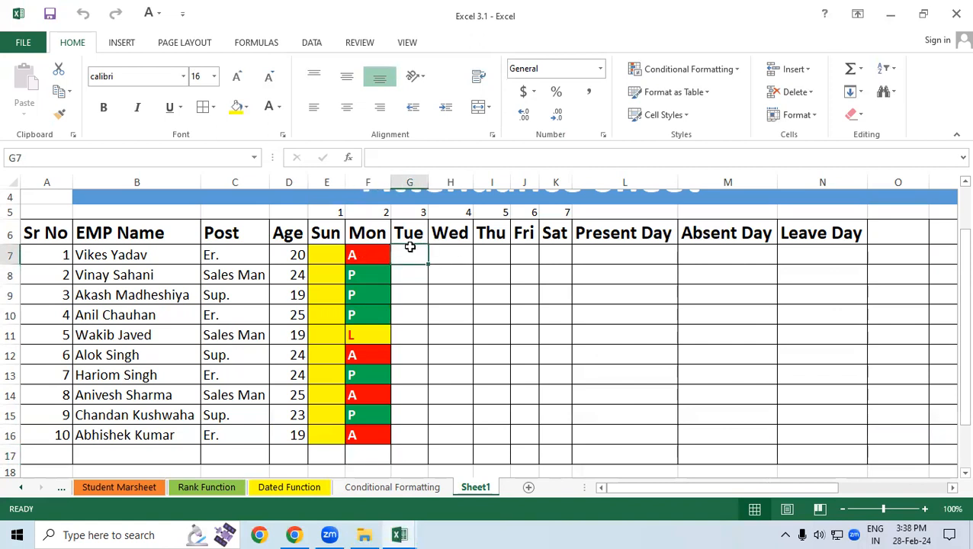
type("P")
key("Return")
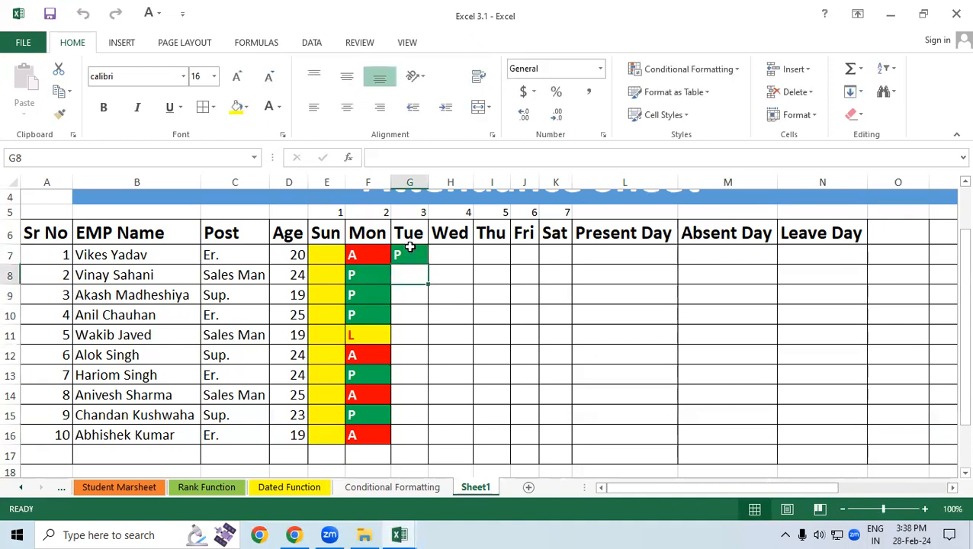
type("A")
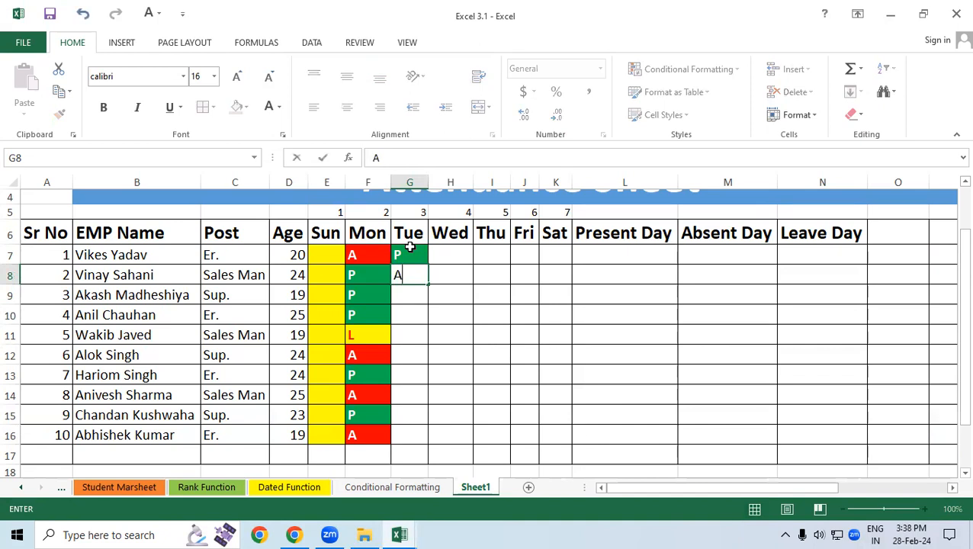
key("Return")
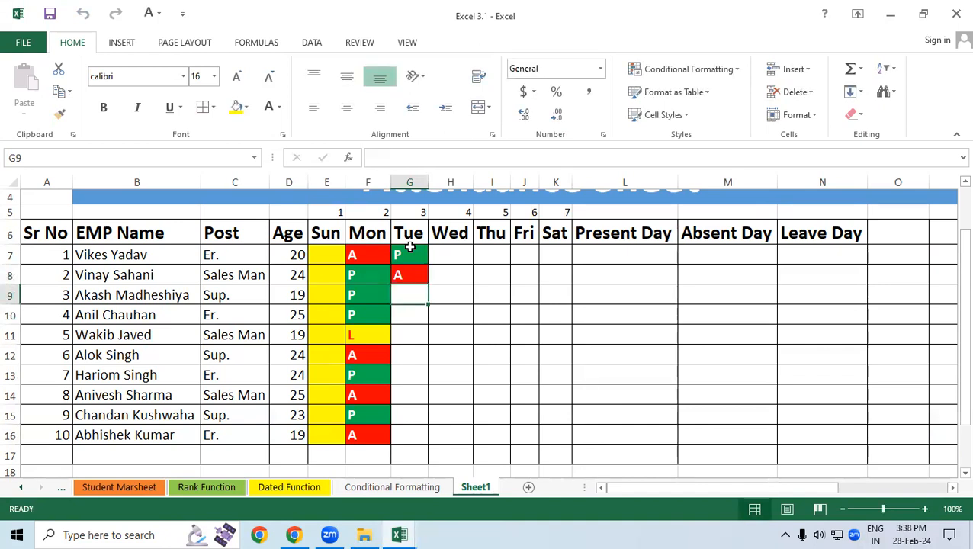
type("L")
key("Return")
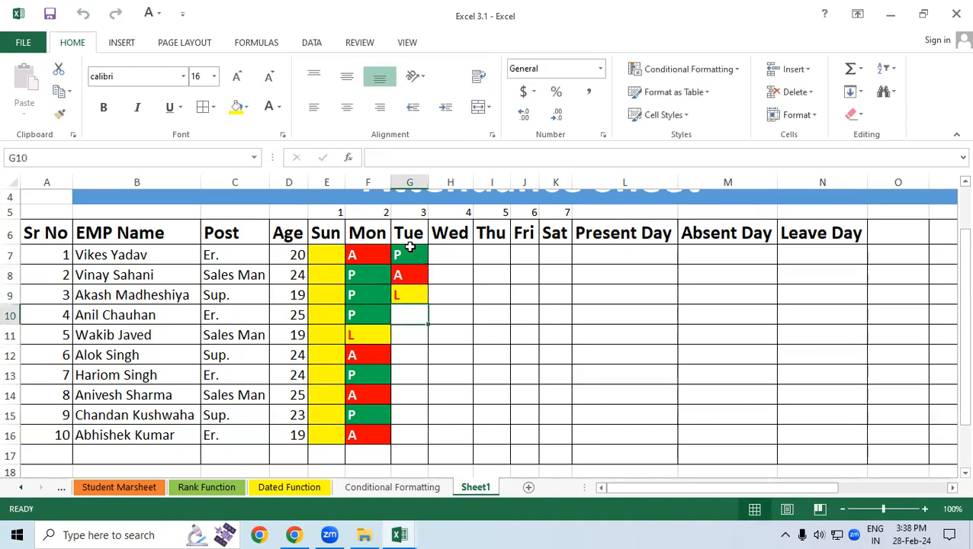
type("P")
key("Return")
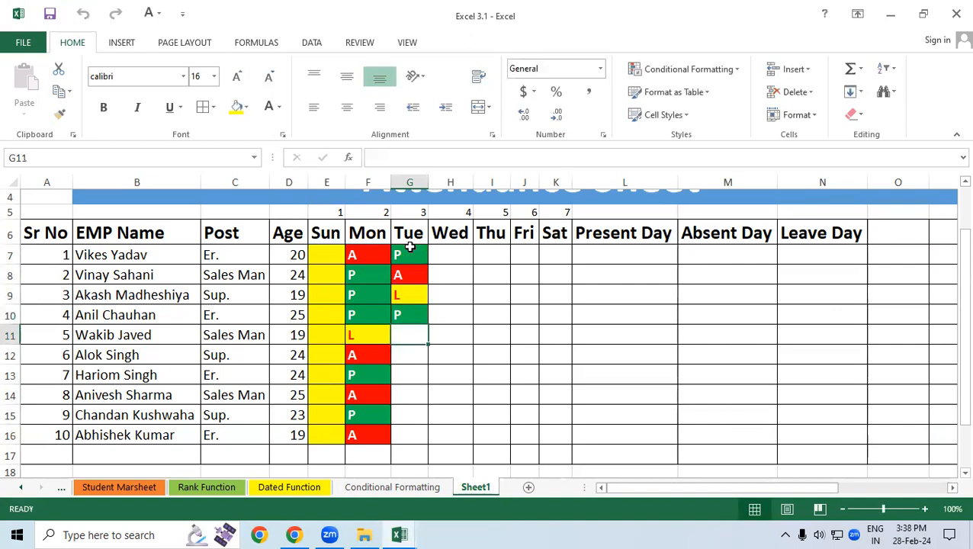
Enter Tuesday's attendance for the remaining employees in G11:G16 as L, P, P, P, P, P
type("L")
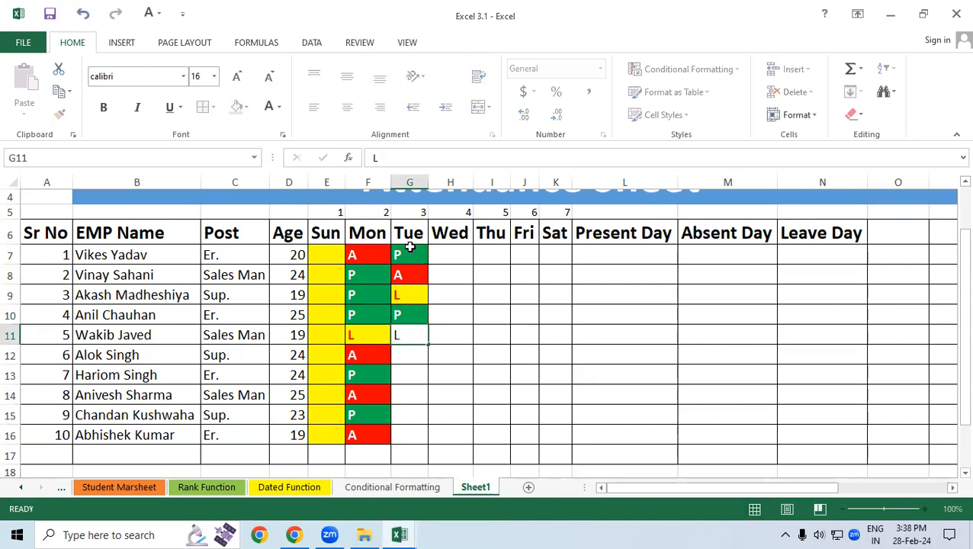
key("Return")
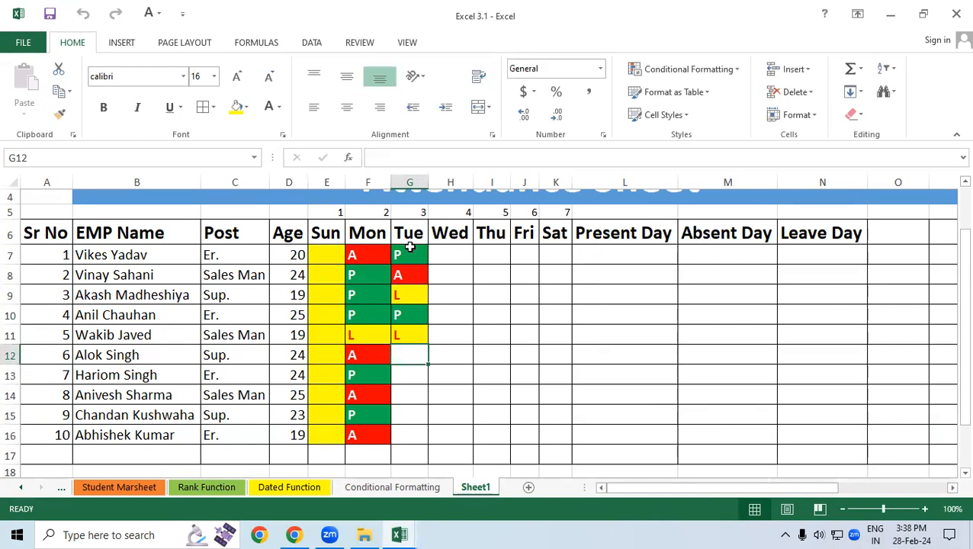
type("P")
key("Return")
type("P")
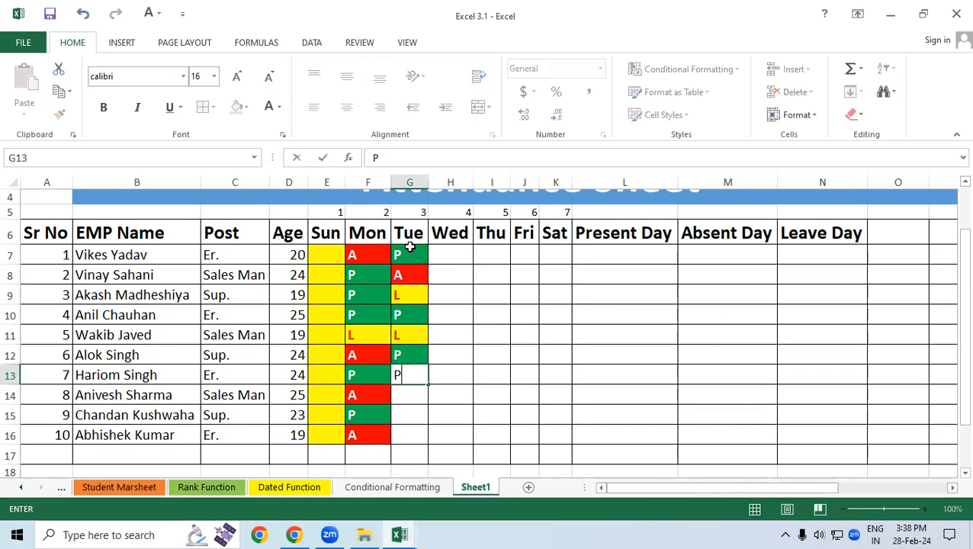
key("Return")
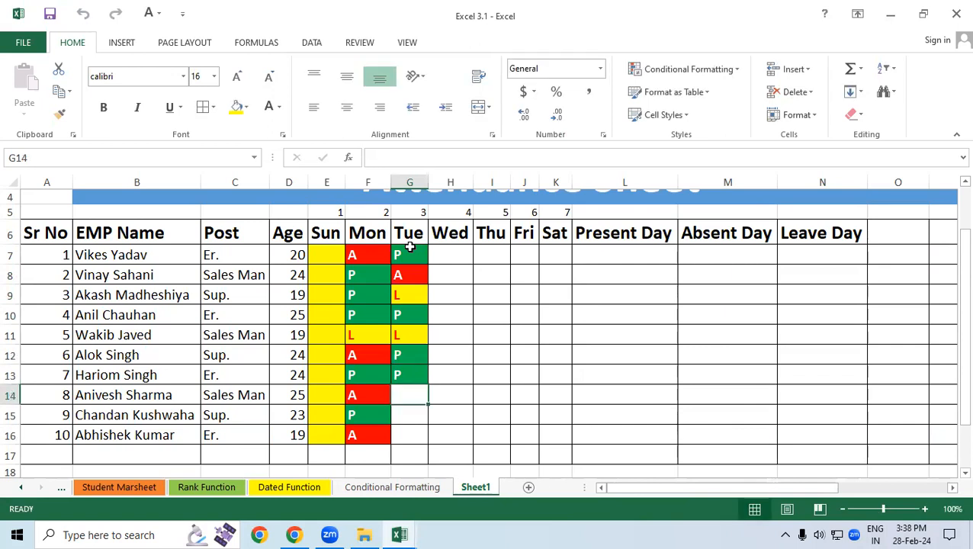
type("P")
key("Return")
type("P")
key("Return")
type("P")
key("Return")
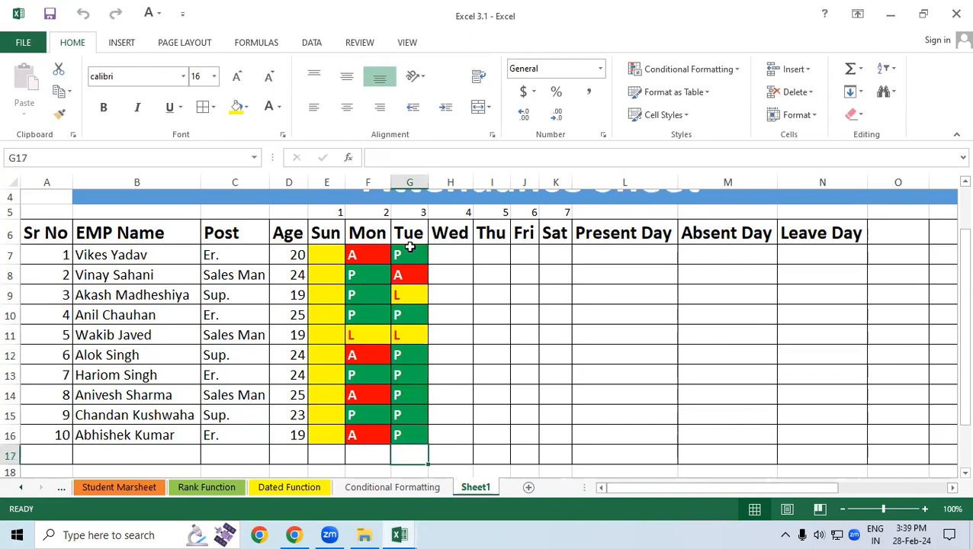
Enter Wednesday's attendance for the first four employees in H7:H10 as P for each
left_click(458, 247)
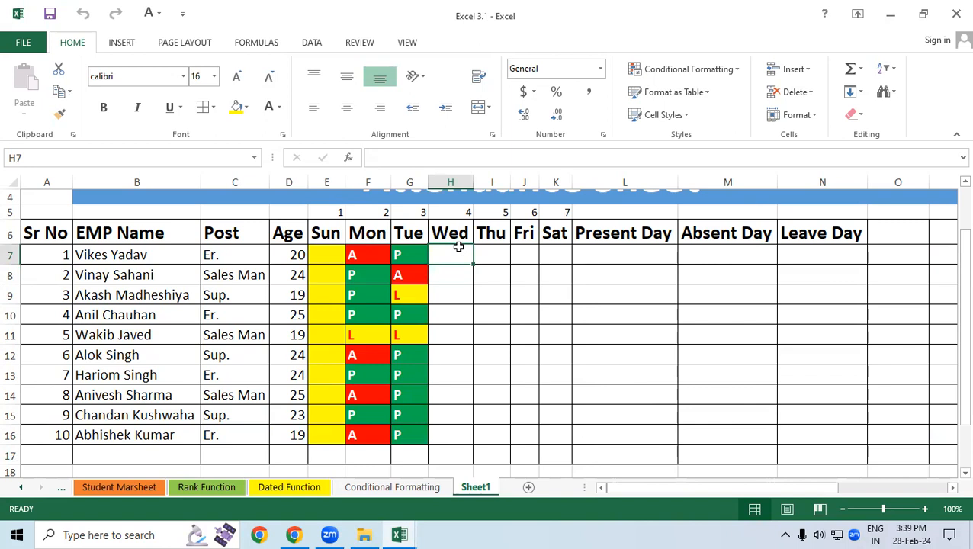
type("P")
key("Return")
type("P")
key("Return")
type("P")
key("Return")
type("P")
key("Return")
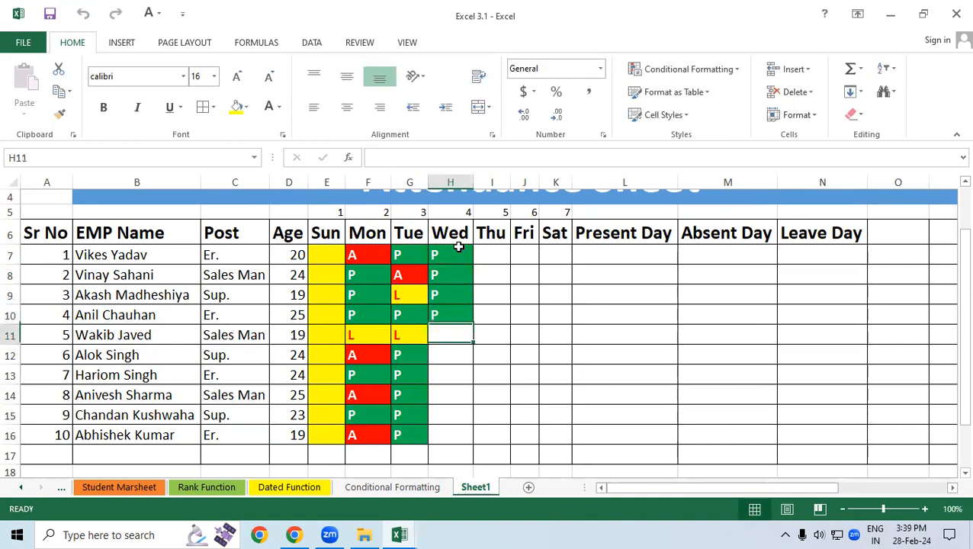
Enter Wednesday's attendance for the remaining employees in H11:H16 as A, A, A, P, P, P
type("A")
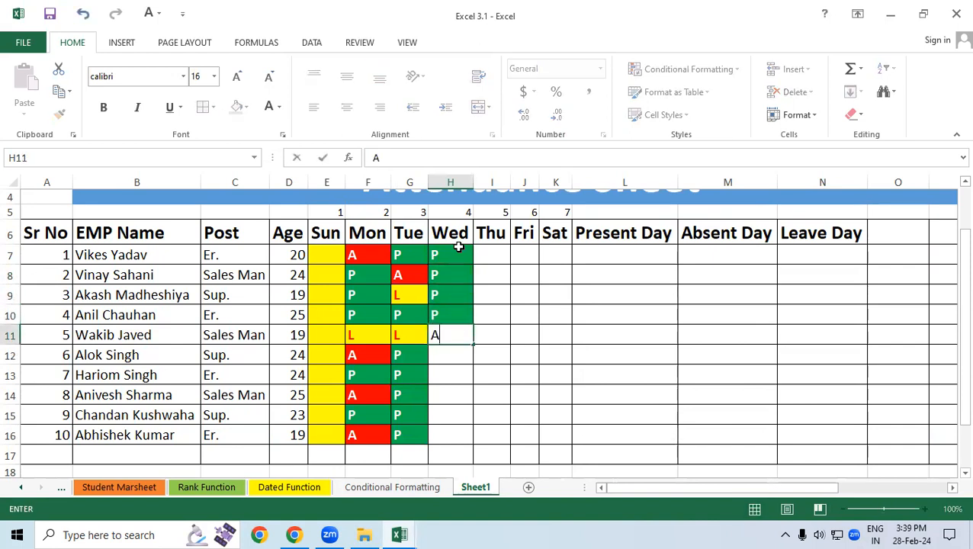
key("Return")
type("A")
key("Return")
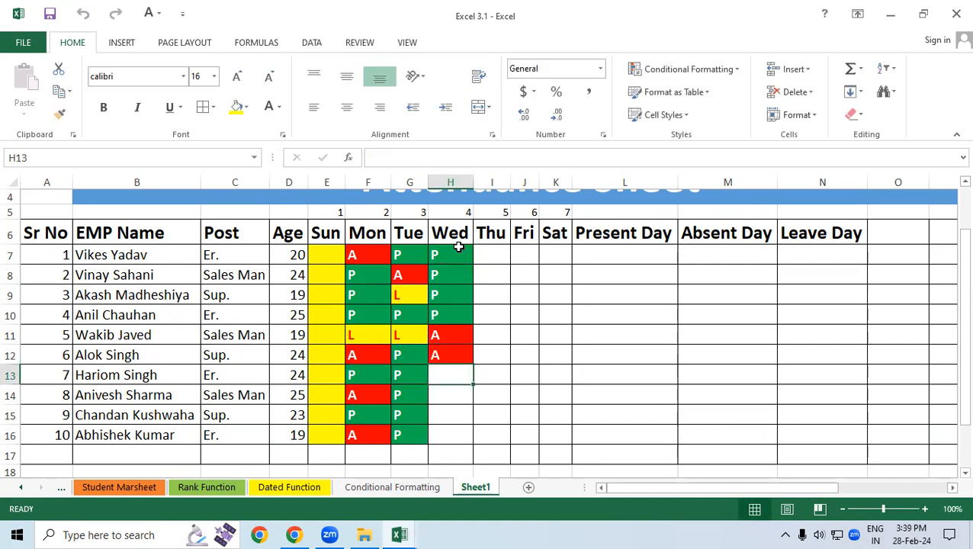
type("A")
key("Return")
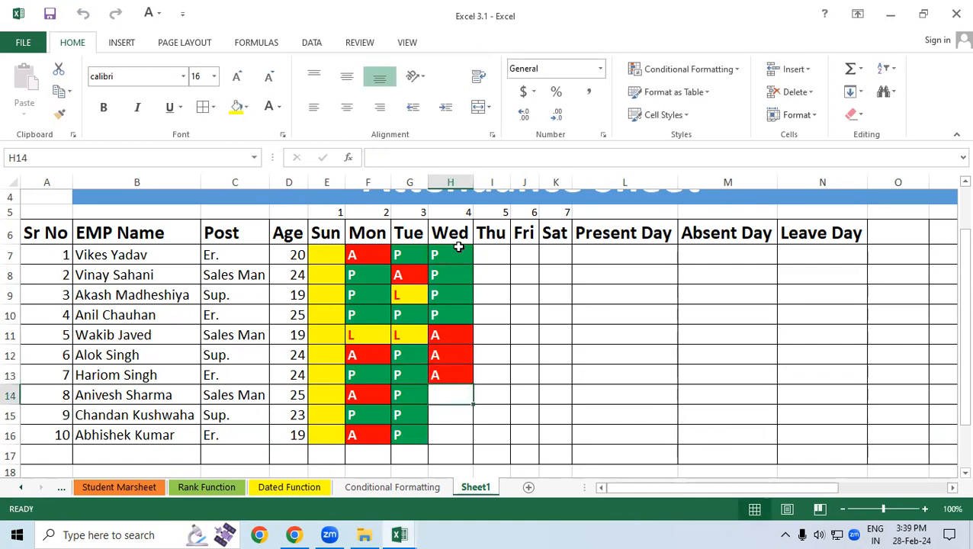
type("P")
key("Return")
type("P")
key("Return")
type("P")
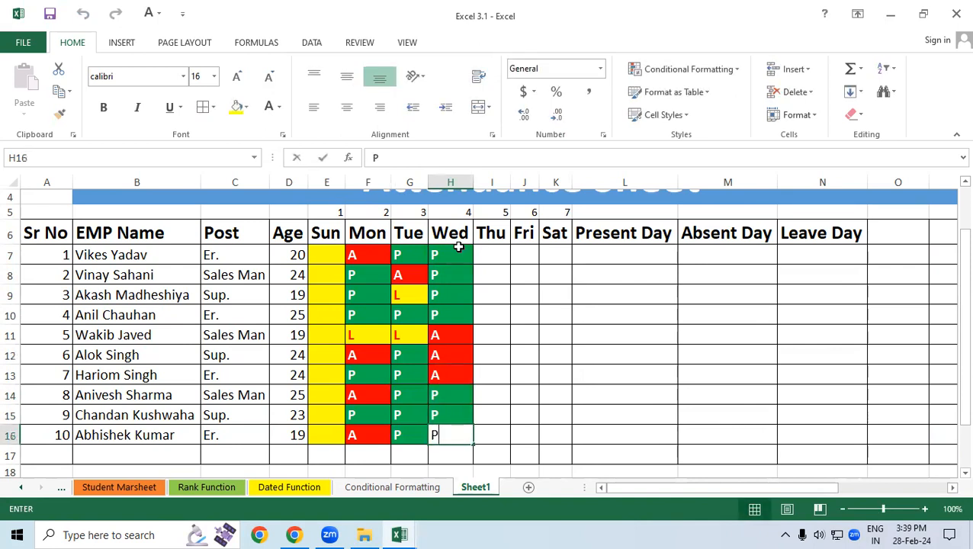
key("Return")
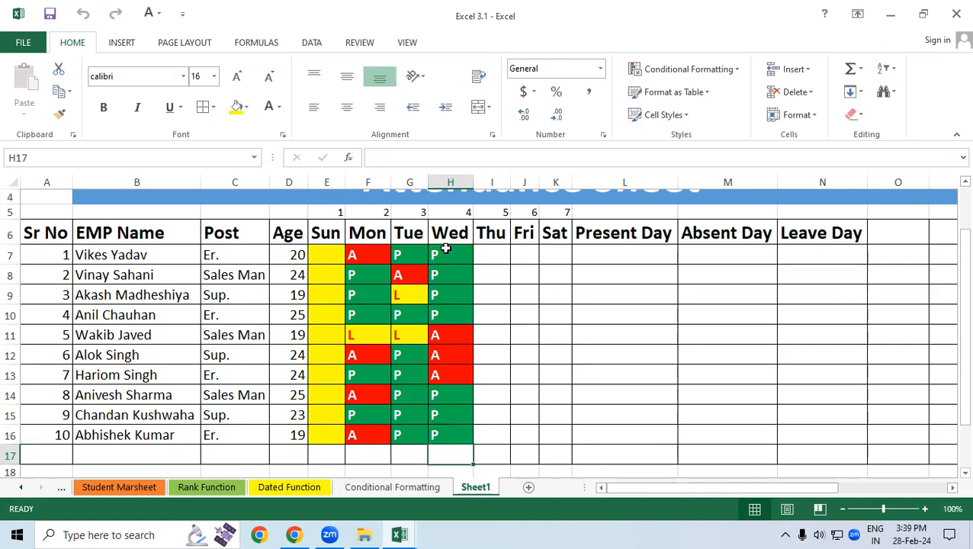
mouse_move(495, 256)
left_mouse_down()
mouse_move(564, 318)
mouse_move(554, 438)
left_mouse_up()
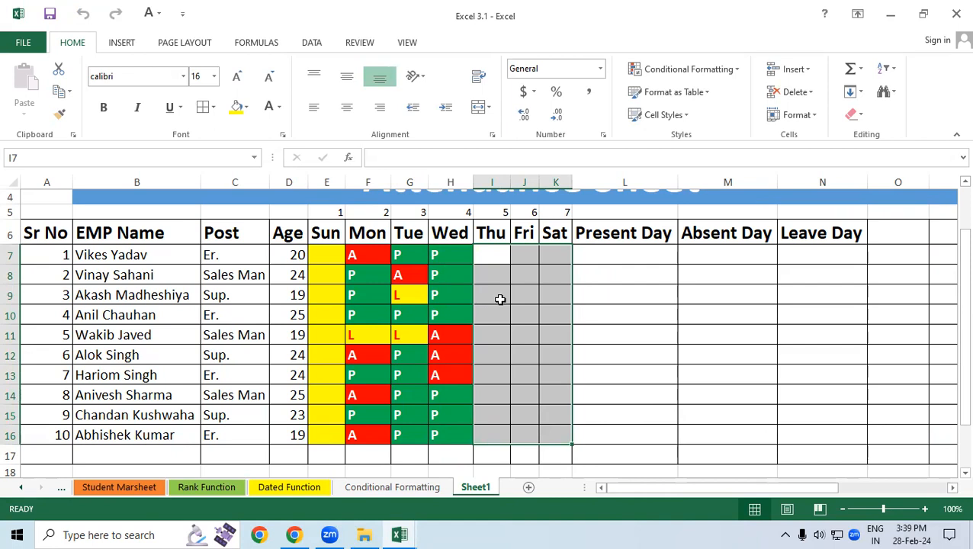
left_click_drag(374, 258, 362, 415)
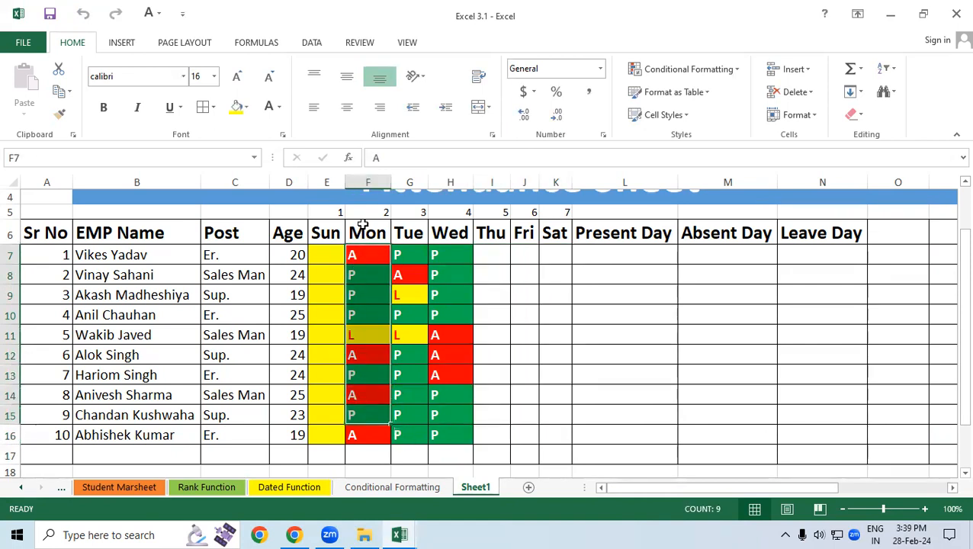
left_click_drag(364, 215, 374, 457)
left_click_drag(409, 228, 406, 456)
left_click_drag(450, 212, 450, 450)
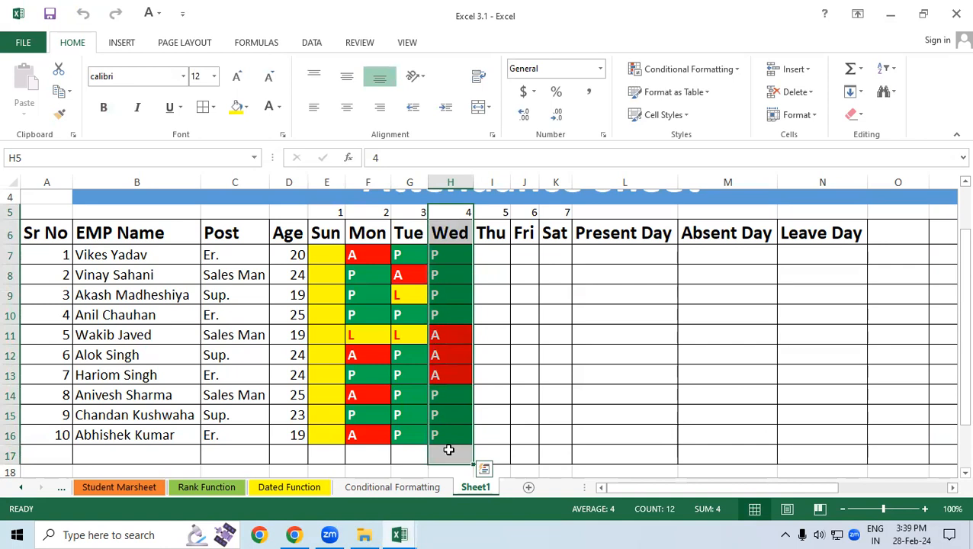
left_click(627, 241)
left_click(630, 259)
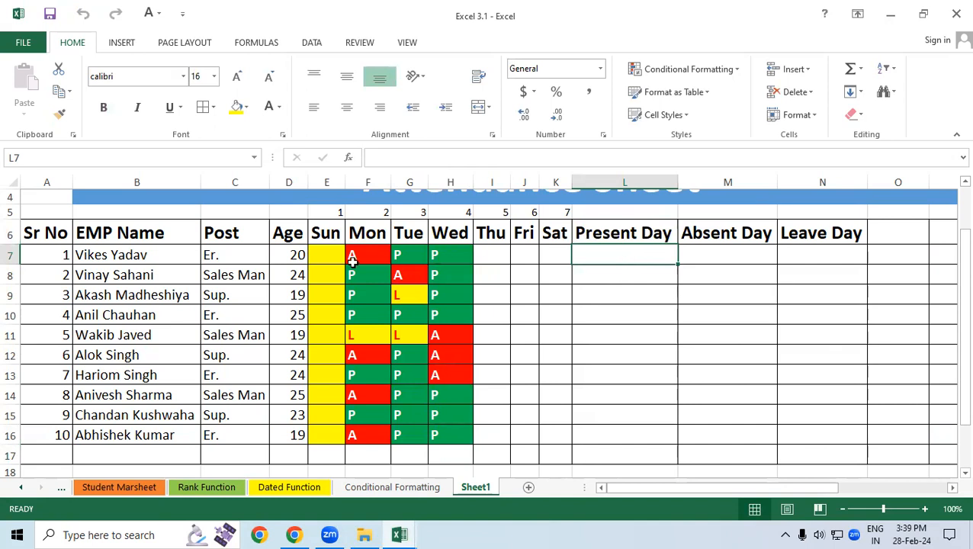
left_click(717, 248)
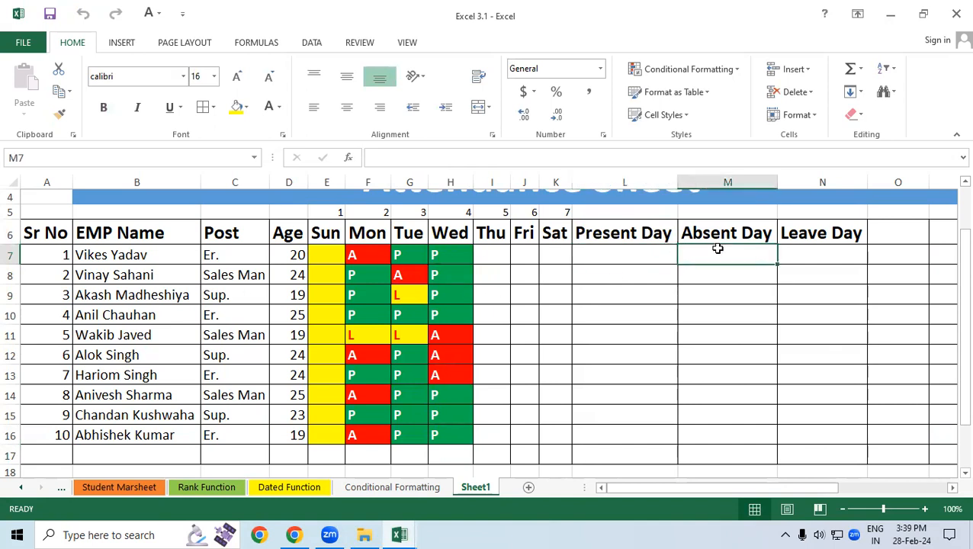
left_click(850, 254)
left_click_drag(325, 259, 385, 328)
Move the Monday to Wednesday entries F7:H16 to I7:K16 and copy them back to F7:H16, filling all six weekdays
left_click_drag(364, 255, 574, 413)
key("ctrl+q")
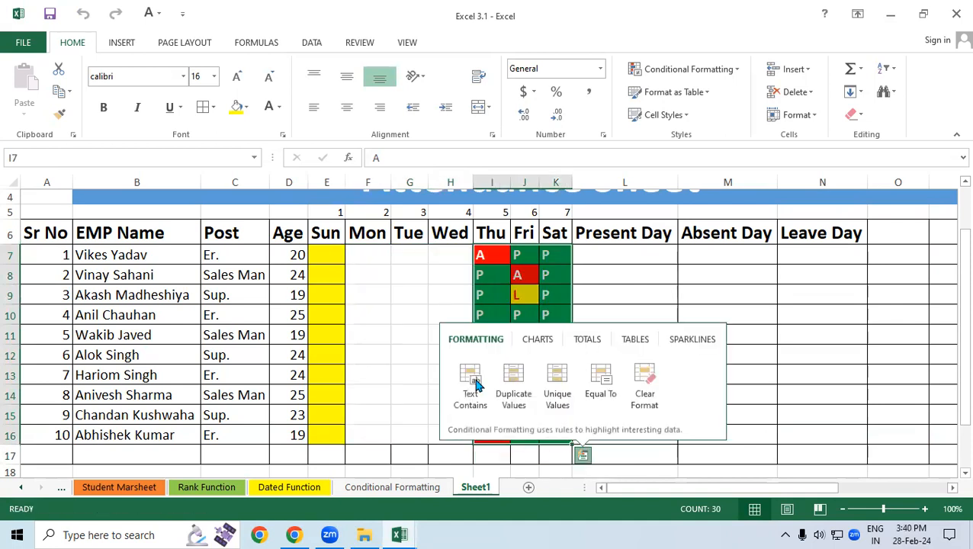
left_click(562, 296)
left_click_drag(497, 254, 545, 439)
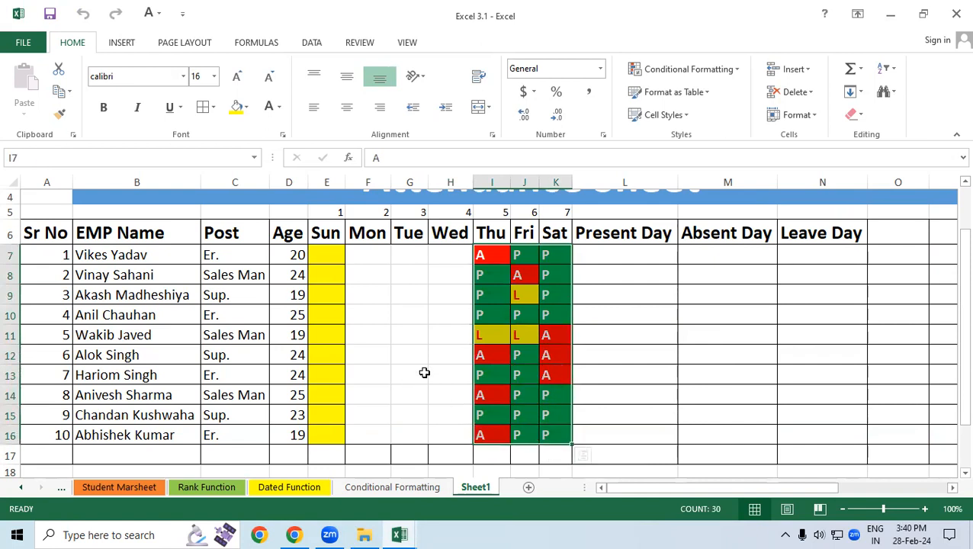
left_click_drag(477, 336, 372, 341)
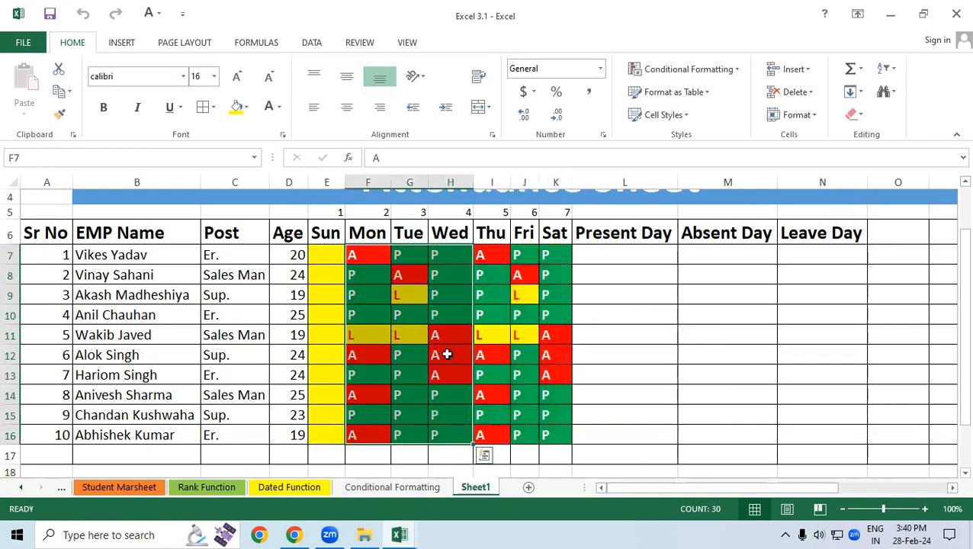
left_click(736, 375)
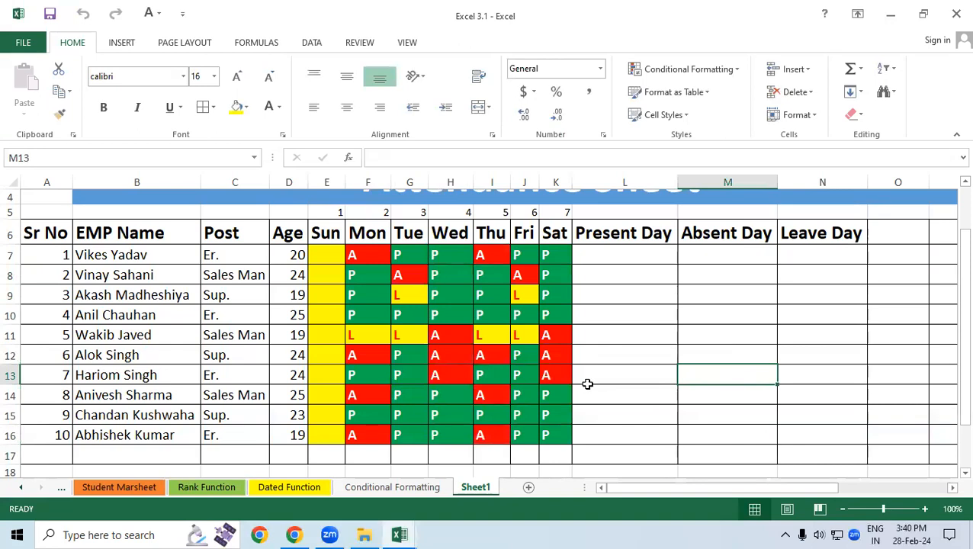
left_click(591, 256)
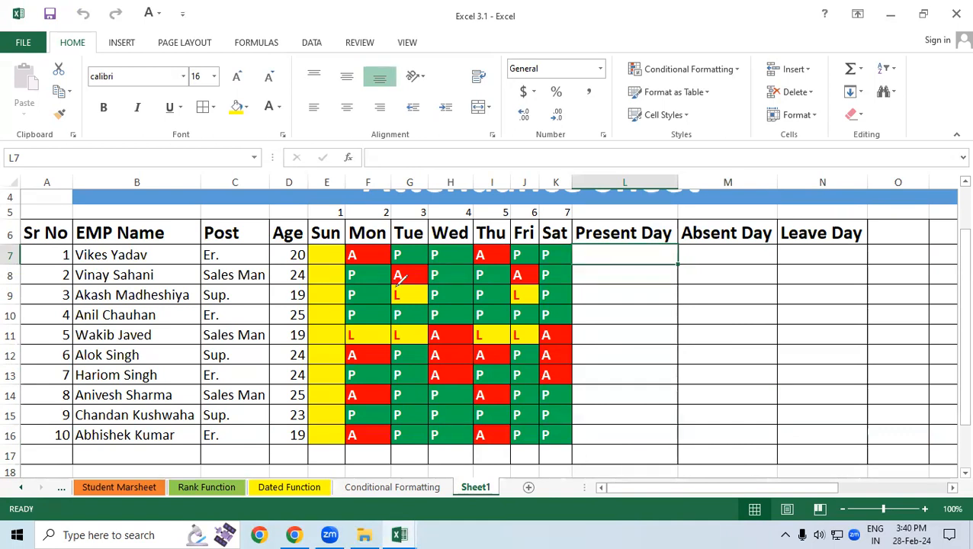
mouse_move(364, 259)
left_mouse_down()
mouse_move(560, 256)
mouse_move(555, 242)
mouse_move(541, 242)
left_mouse_up()
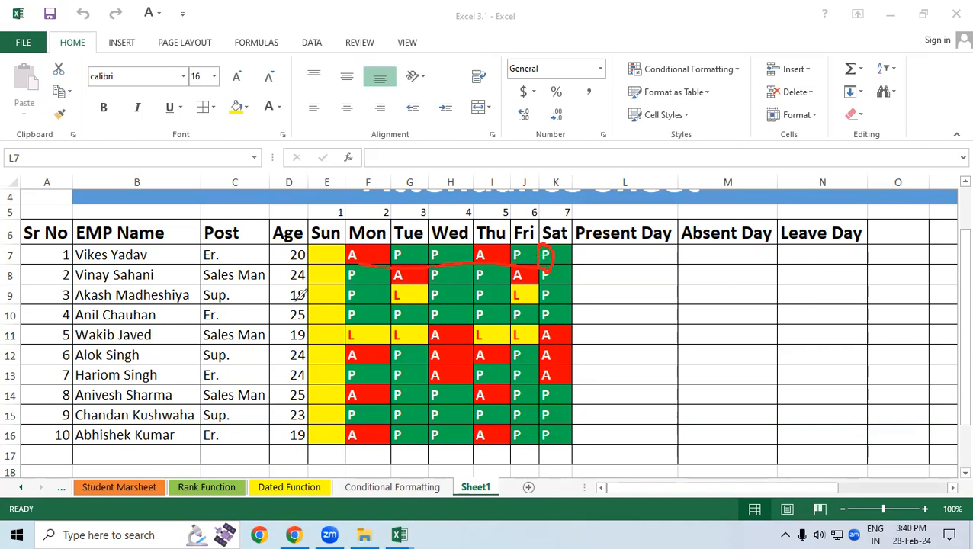
key("Escape")
Count the first employee's present days in L7 with the formula =COUNTIF(F7:K7,"P")
left_click(588, 269)
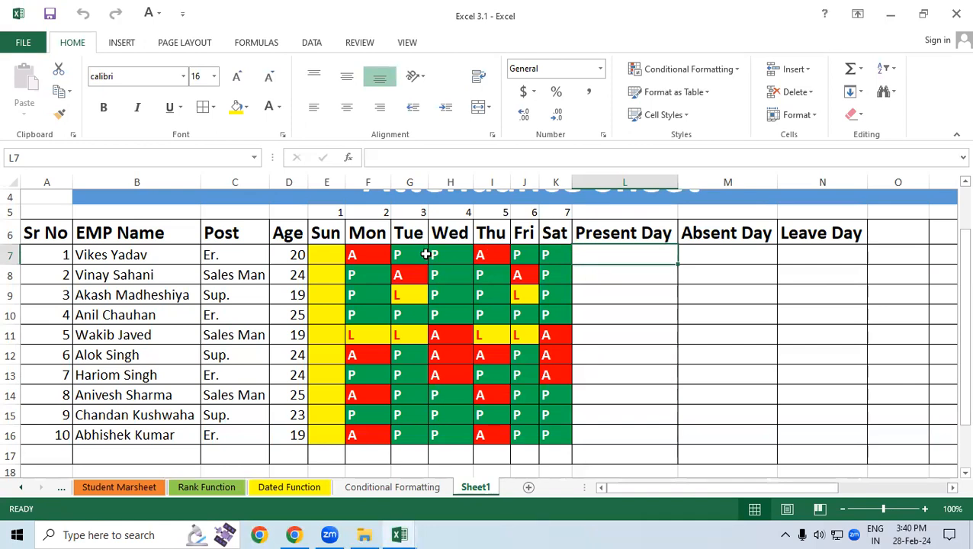
type("=COUN")
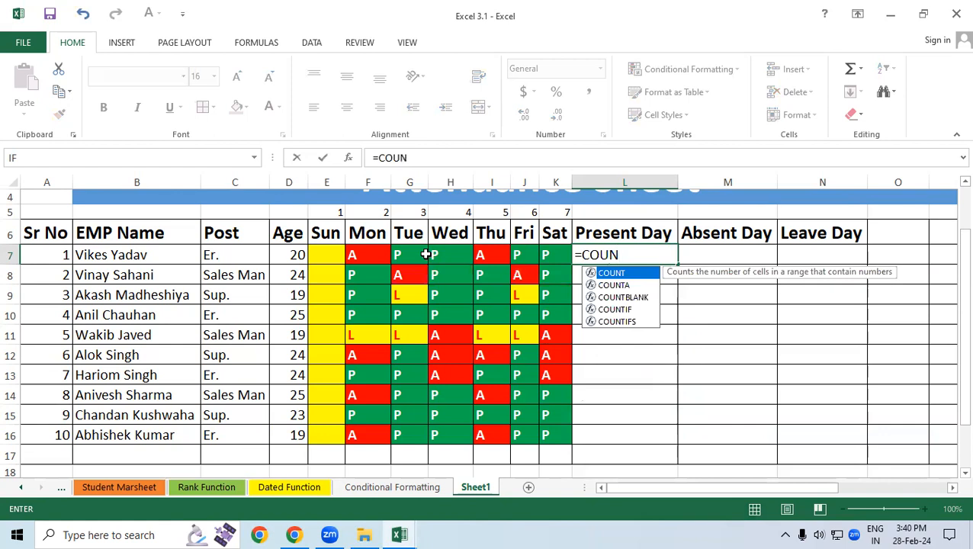
key("Down")
key("Down")
key("Down")
key("Tab")
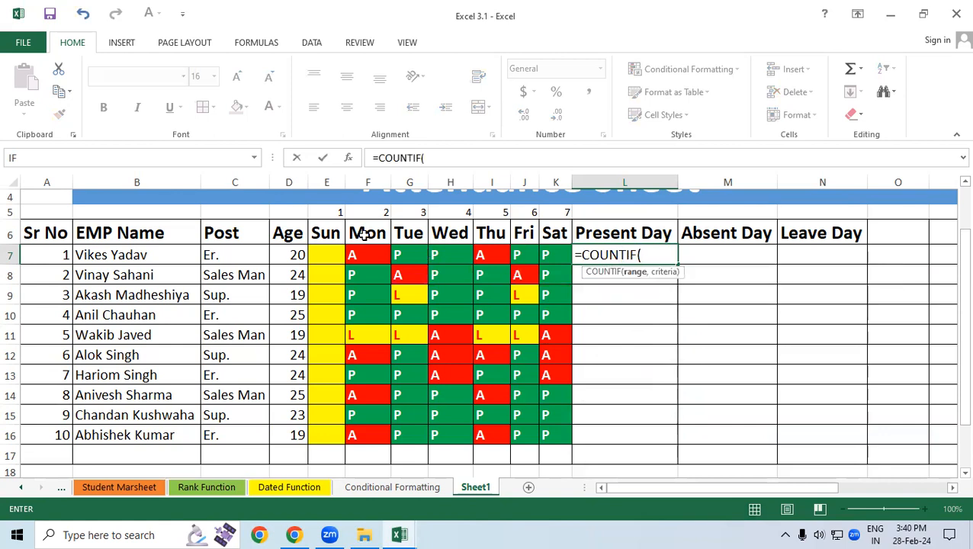
left_click_drag(351, 254, 552, 257)
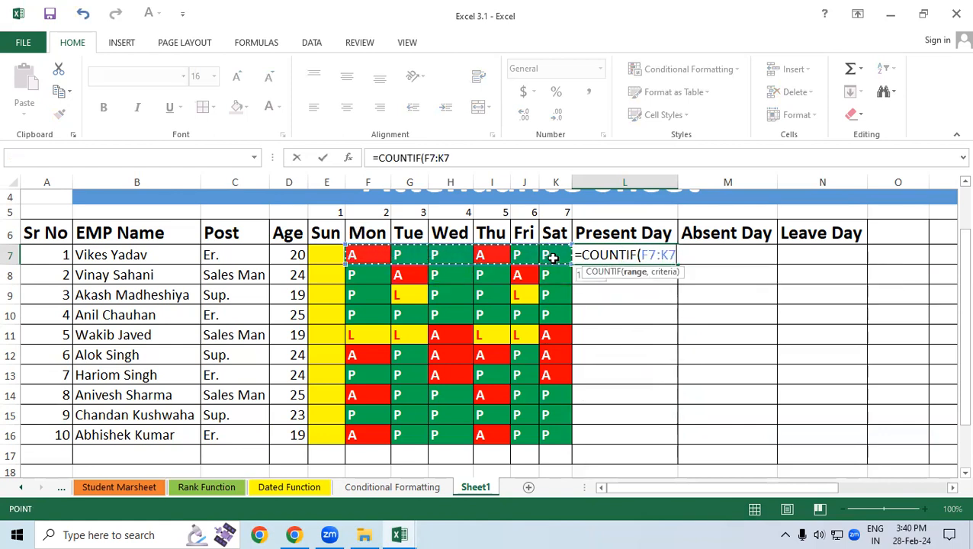
type(",")
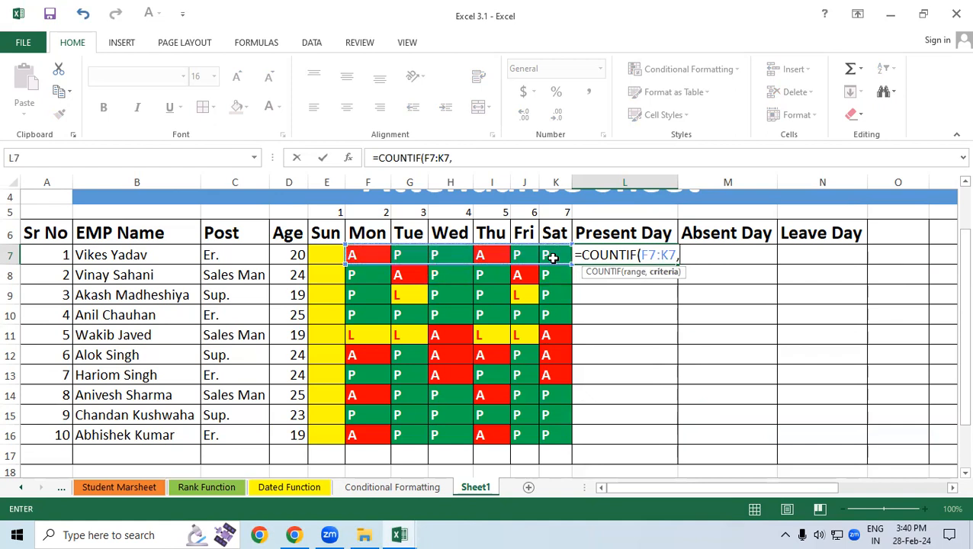
type("\"P\")")
key("Return")
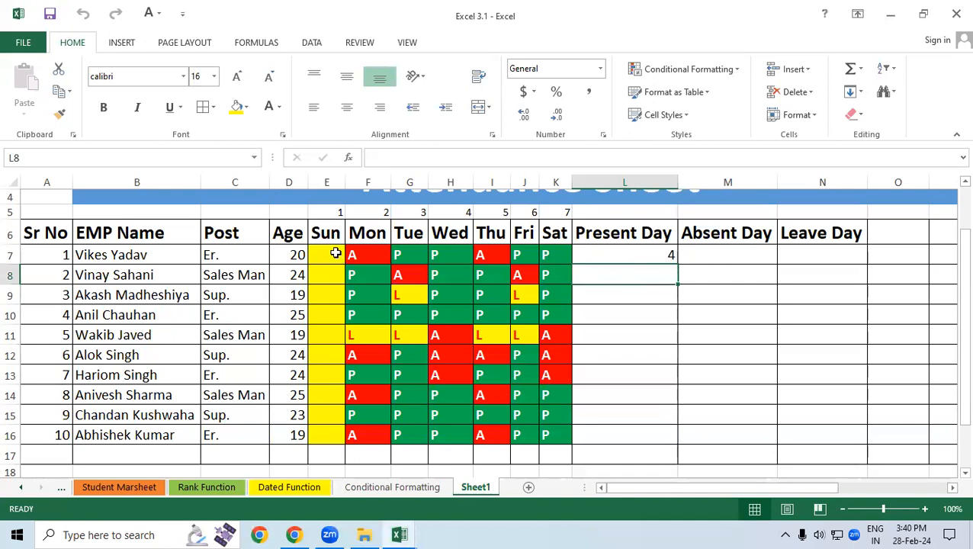
Fill the Present Day formula from L7 down through L16 for all employees
left_click_drag(404, 254, 454, 253)
left_click_drag(524, 254, 555, 254)
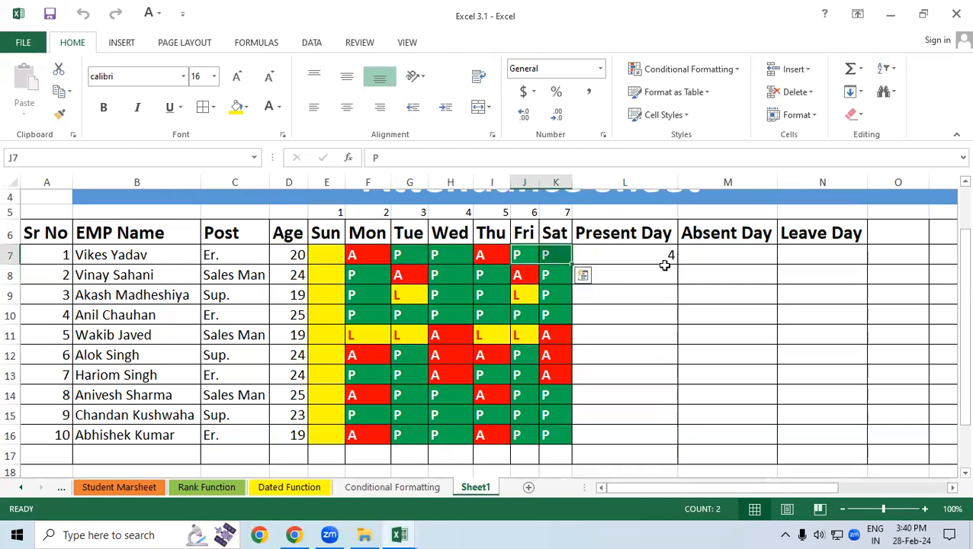
left_click(665, 262)
left_click_drag(676, 265, 677, 443)
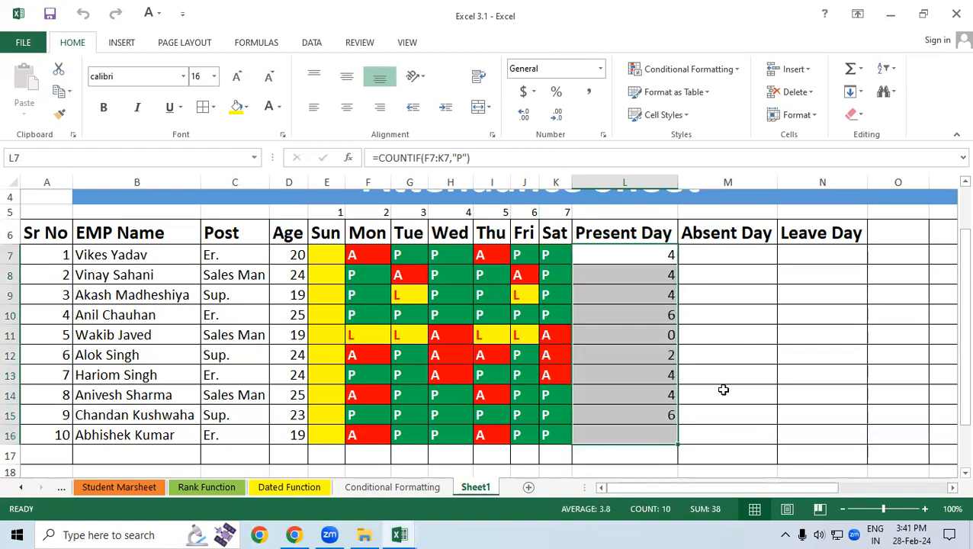
left_click(723, 389)
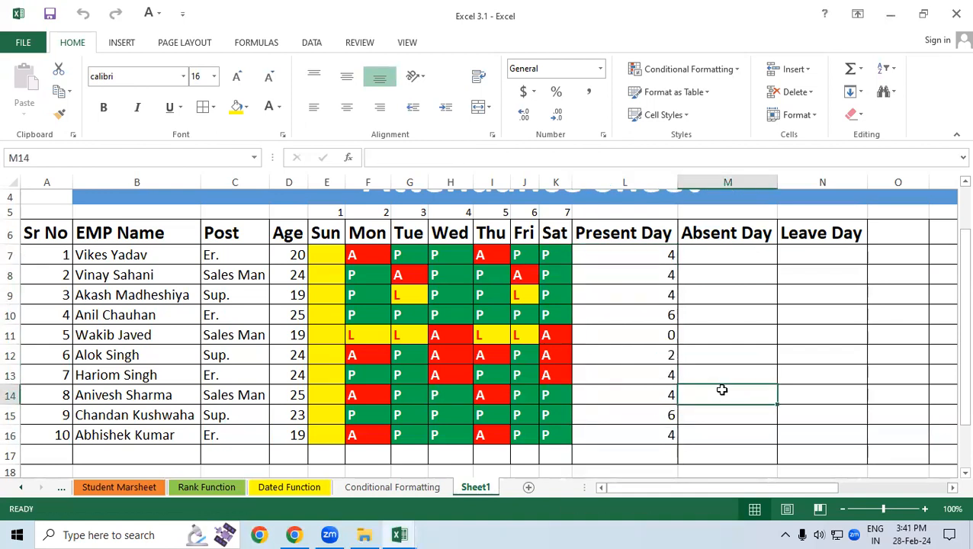
Count the first employee's absent days in M7 with the formula =COUNTIF(F7:K7,"A")
left_click(701, 251)
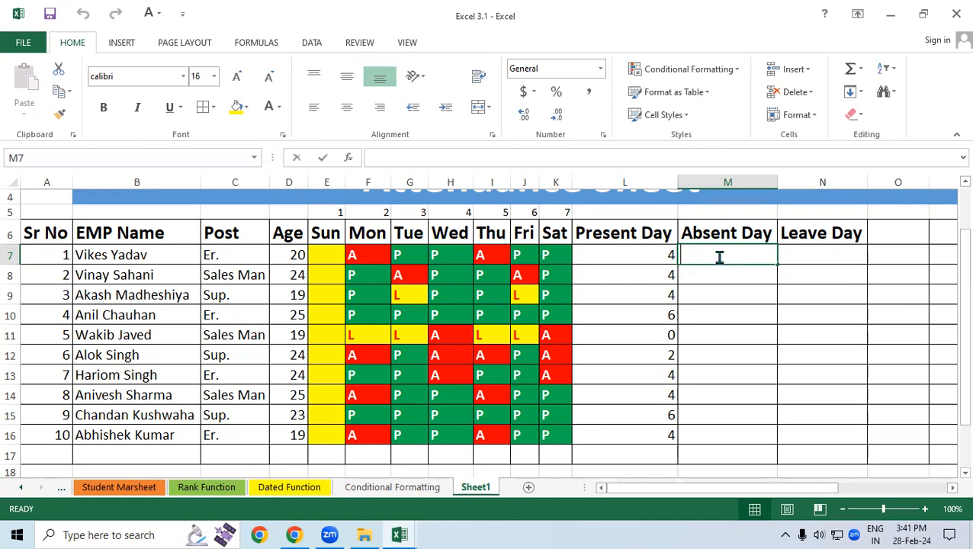
type("=COUNT")
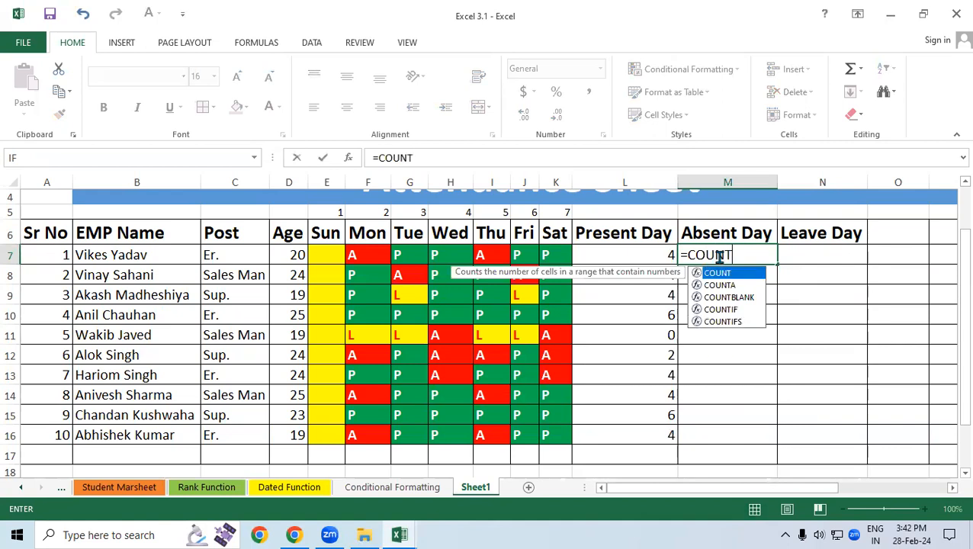
key("Down")
key("Down")
key("Down")
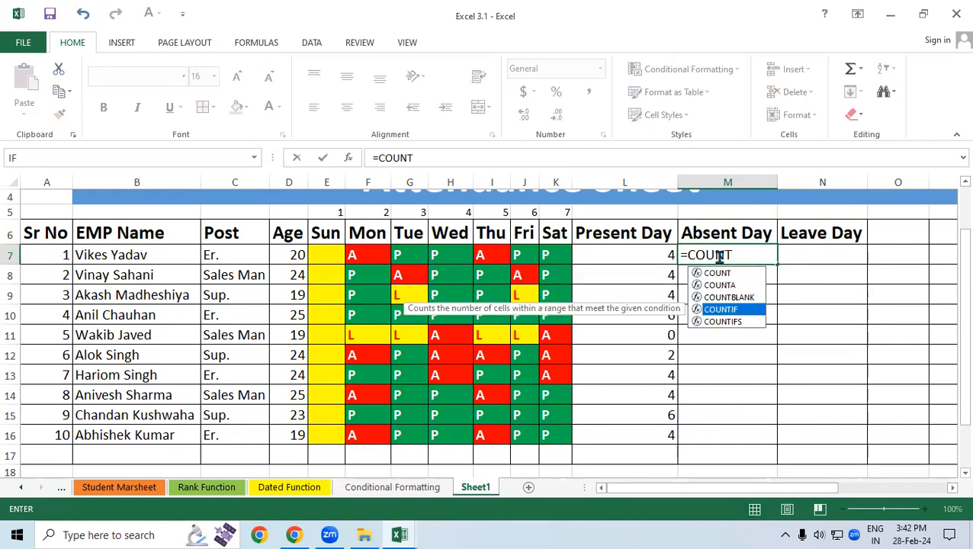
key("Tab")
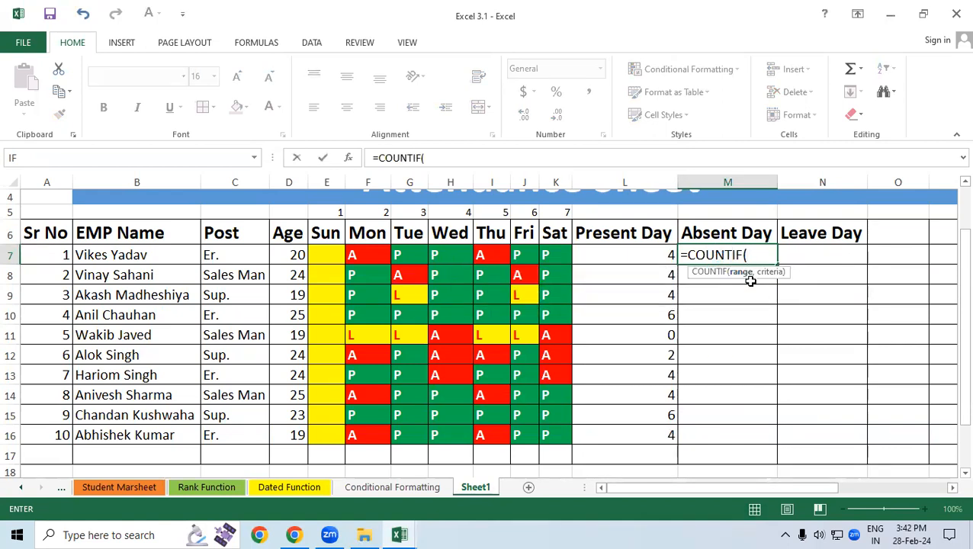
left_click_drag(354, 256, 561, 255)
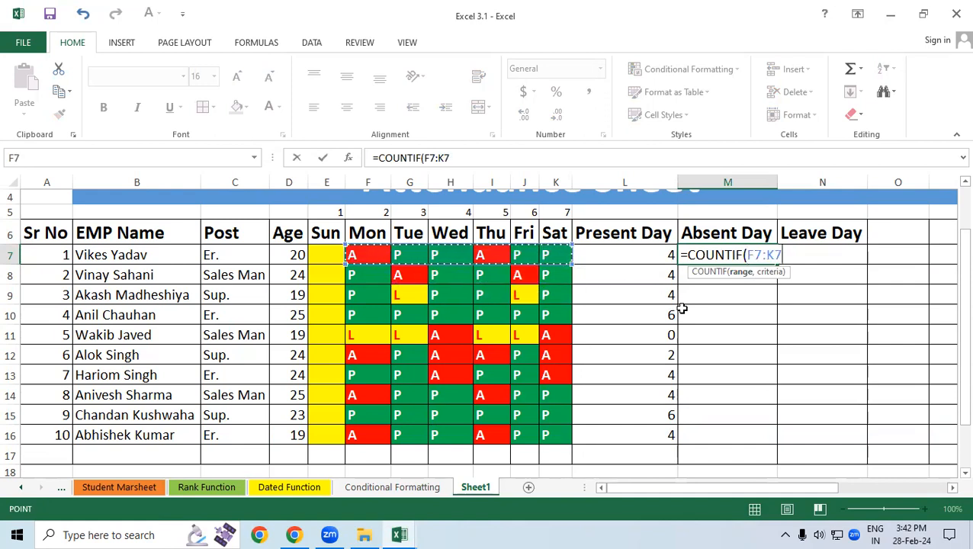
type(",")
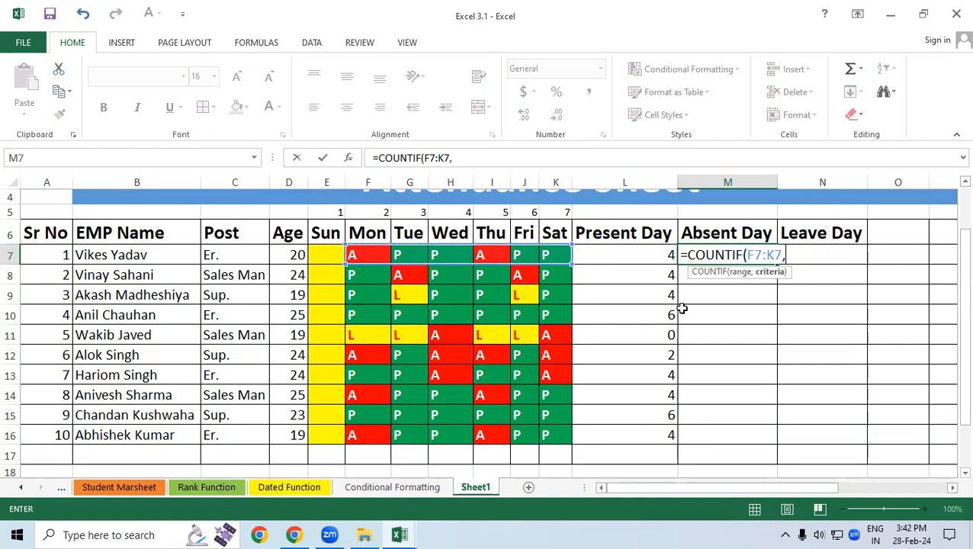
type(":")
key("BackSpace")
type("\"A\")")
key("Return")
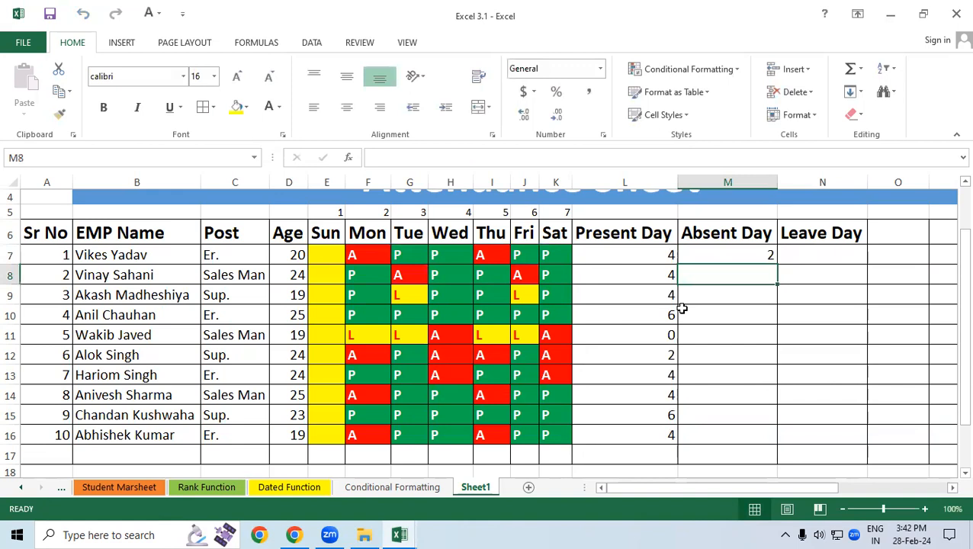
Fill the Absent Day formula from M7 down through M16 for all employees
left_click(684, 257)
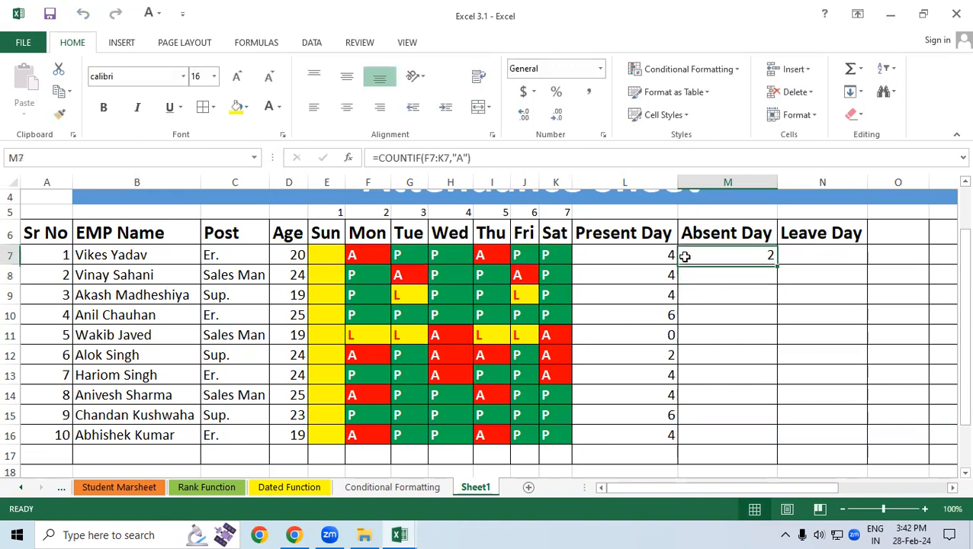
double_click(777, 264)
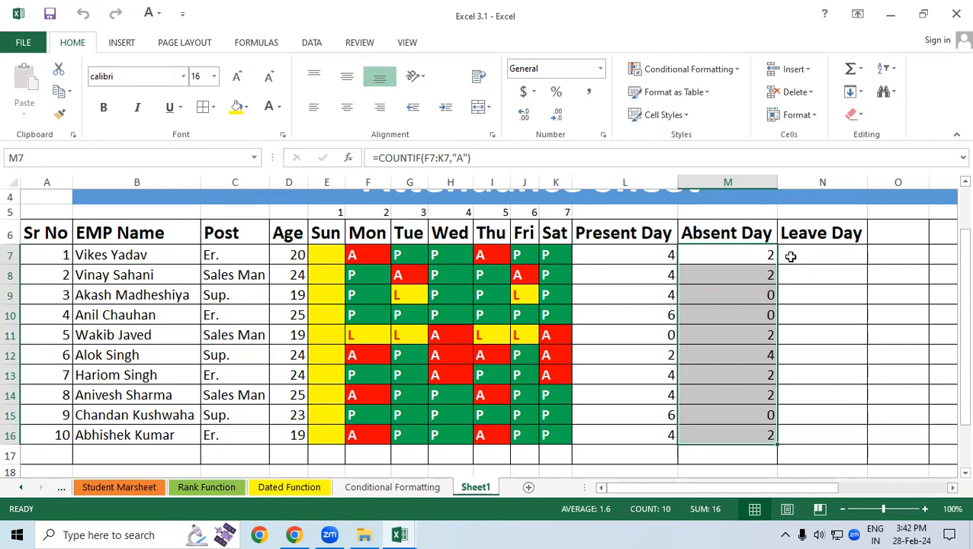
left_click(793, 242)
Count the first employee's leave days in N7 with the formula =COUNTIF(F7:K7,"L")
left_click(798, 252)
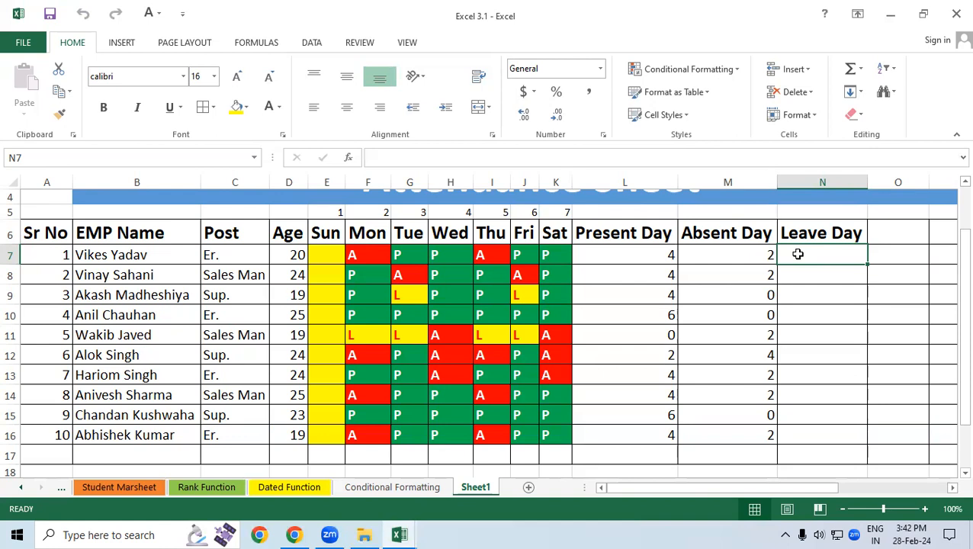
type("=")
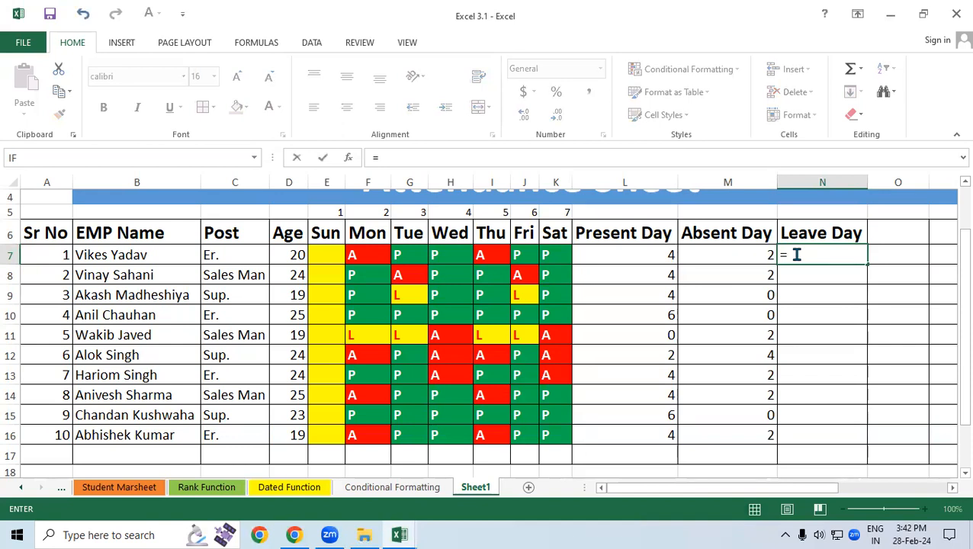
type("CO")
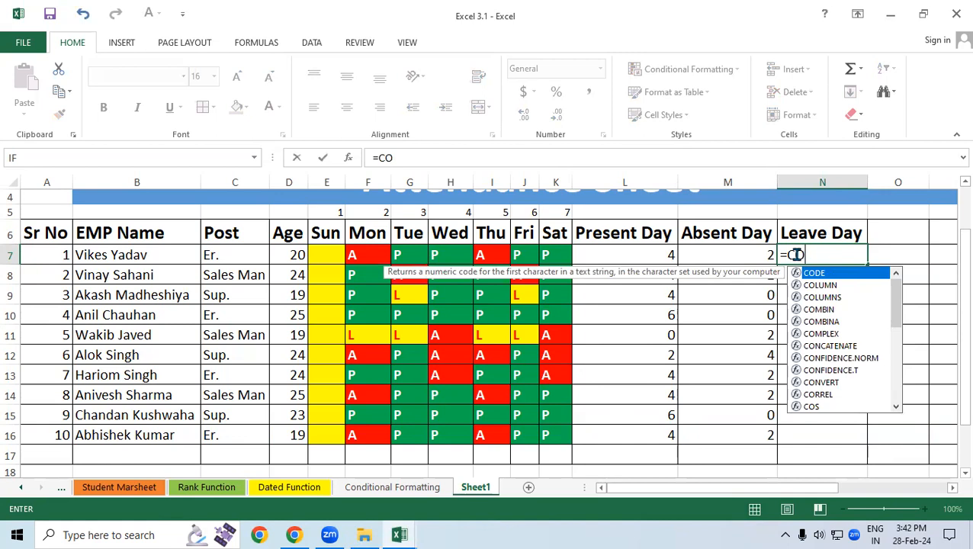
type("U")
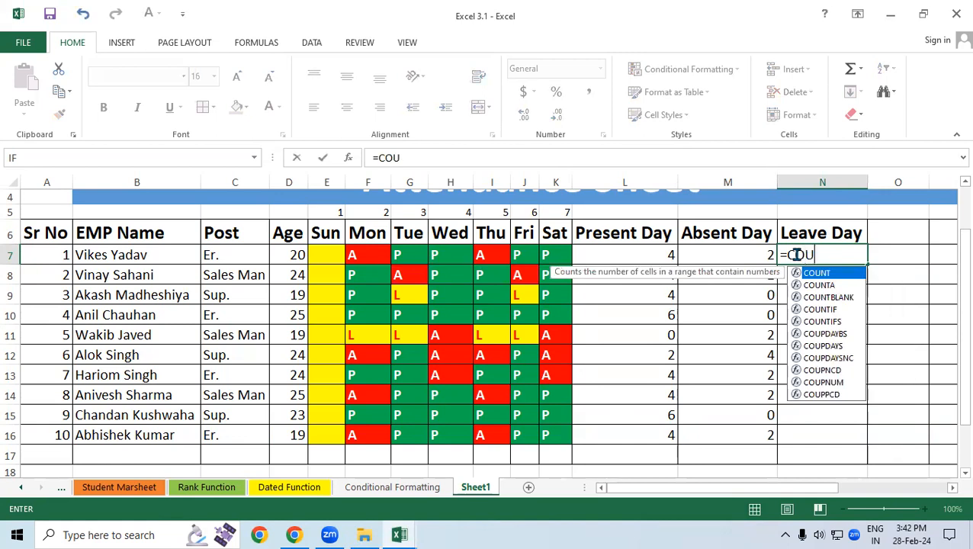
type("NTIF(")
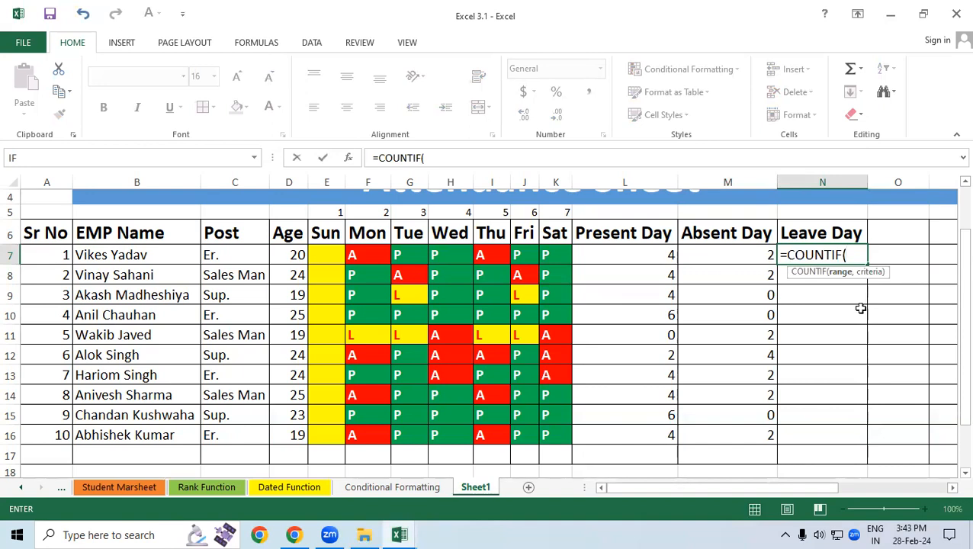
left_click_drag(355, 255, 566, 255)
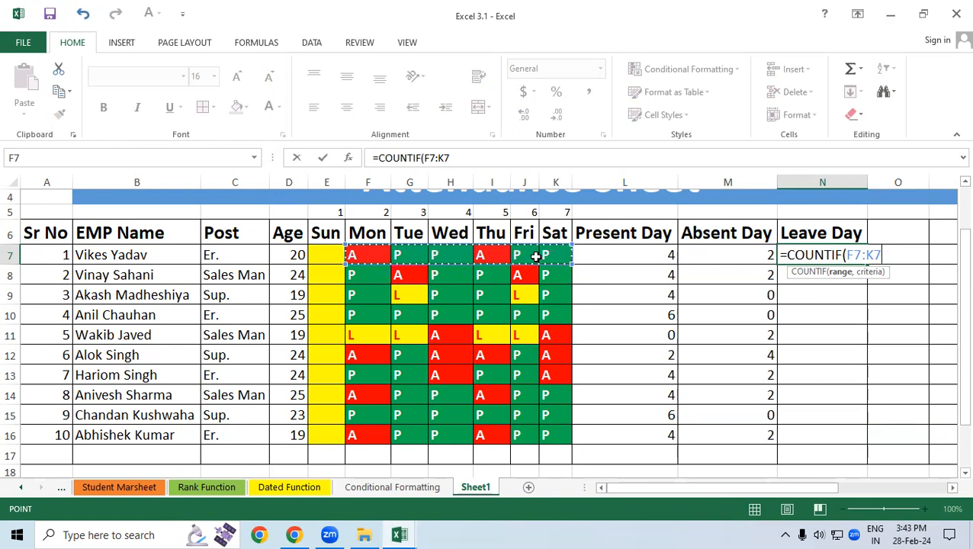
type(",")
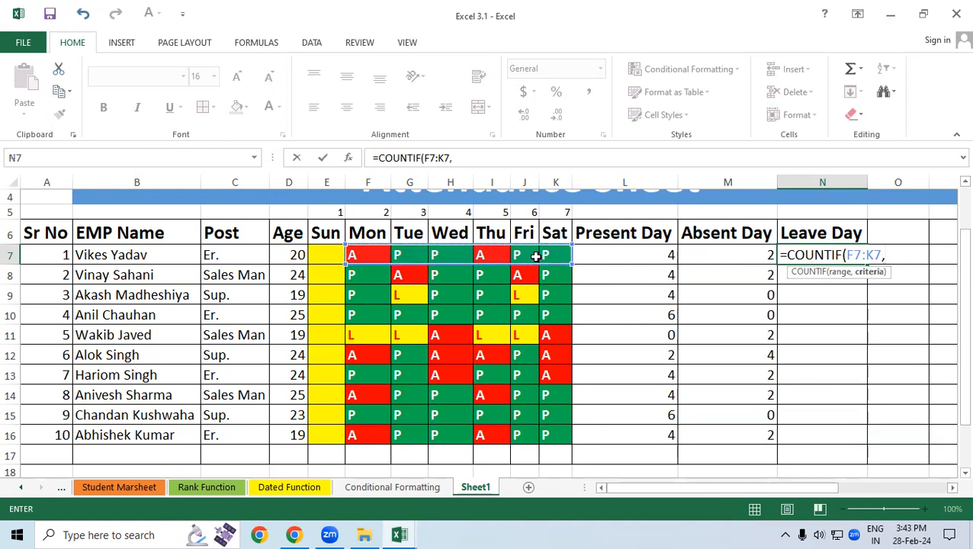
type("\"L\")")
key("ctrl+Return")
key("Return")
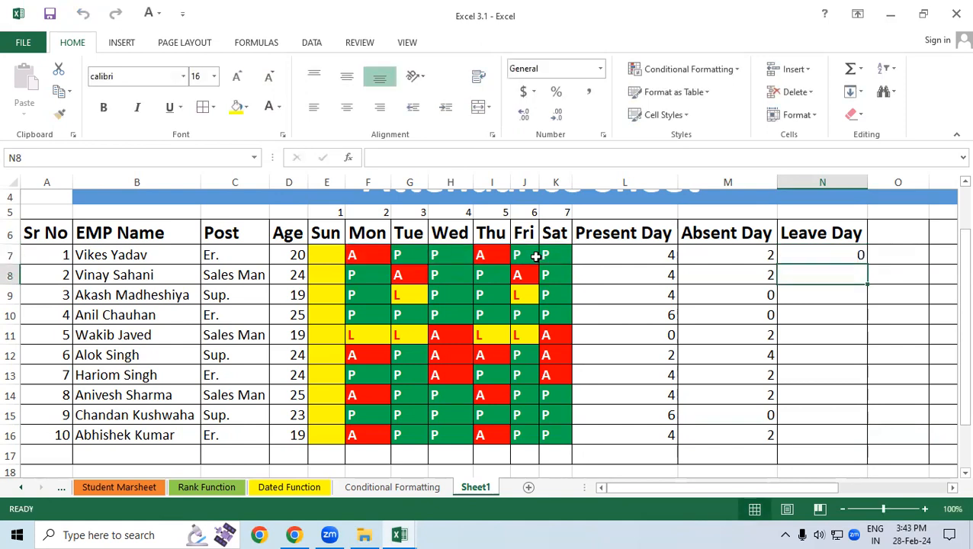
Fill the Leave Day formula from N7 down through N16 for all employees
left_click(794, 256)
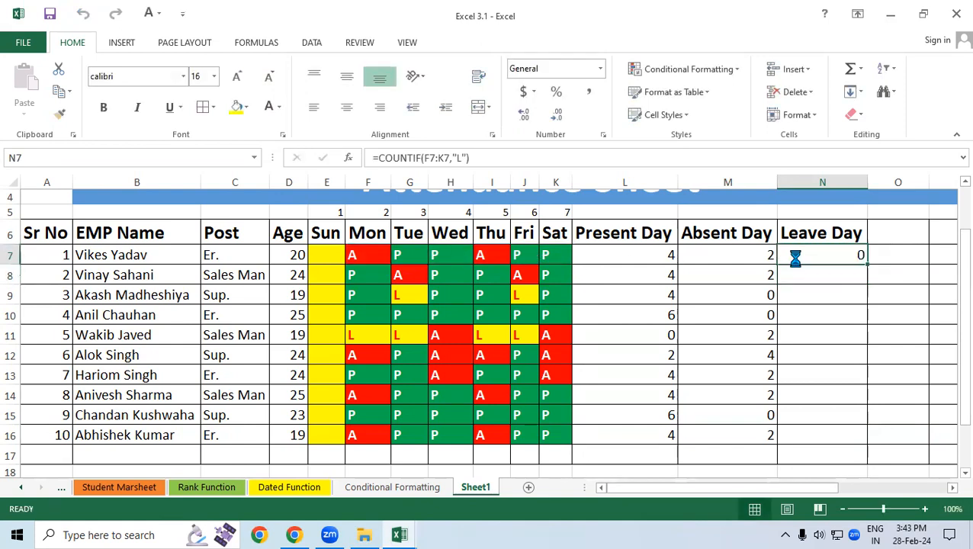
double_click(868, 265)
left_click(820, 263)
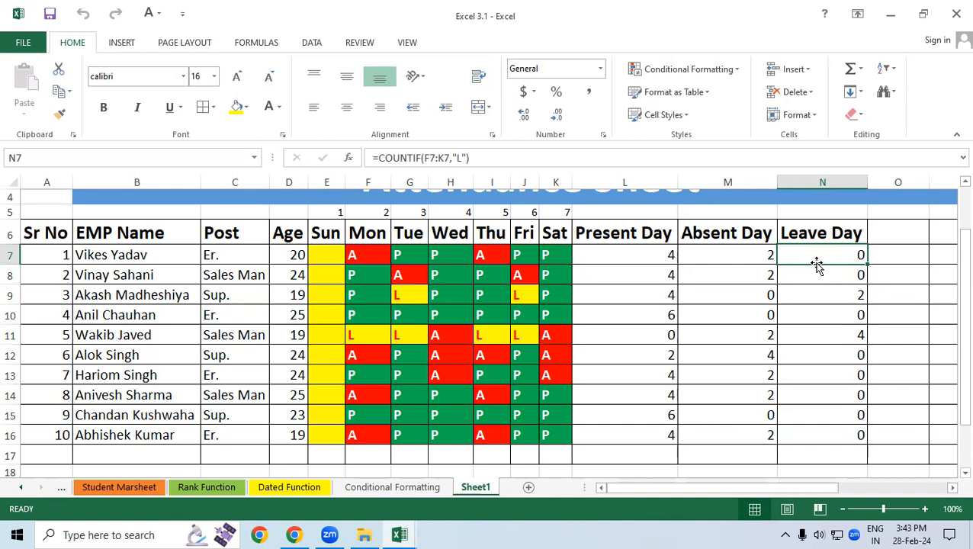
Give the header row A6:N6 a gold fill and black text
scroll(467, 261, "up", 1)
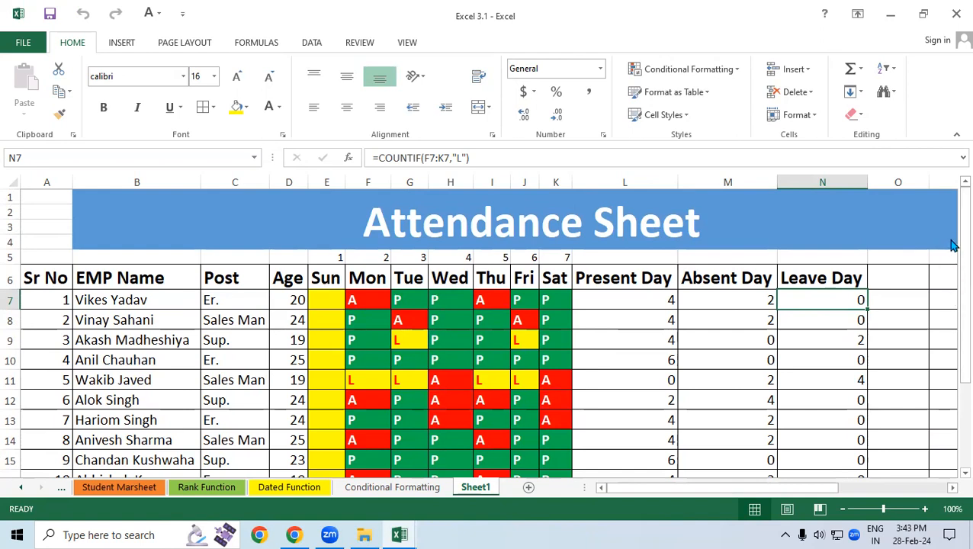
left_click_drag(31, 275, 810, 279)
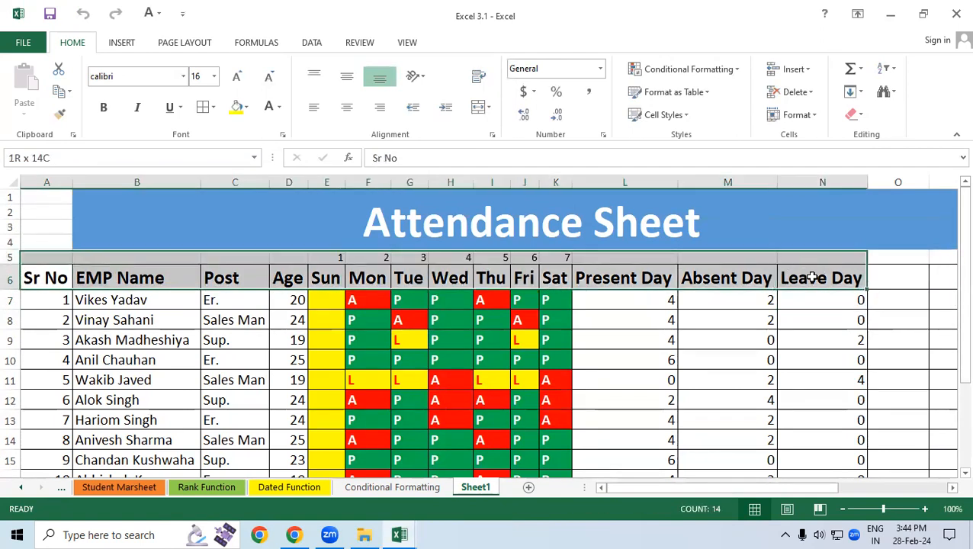
left_click(242, 107)
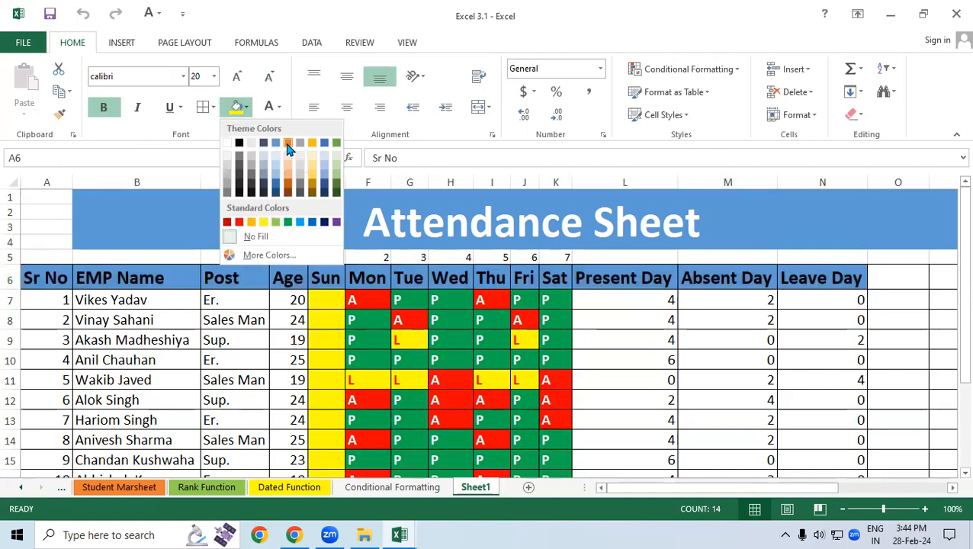
left_click(312, 149)
left_click(280, 107)
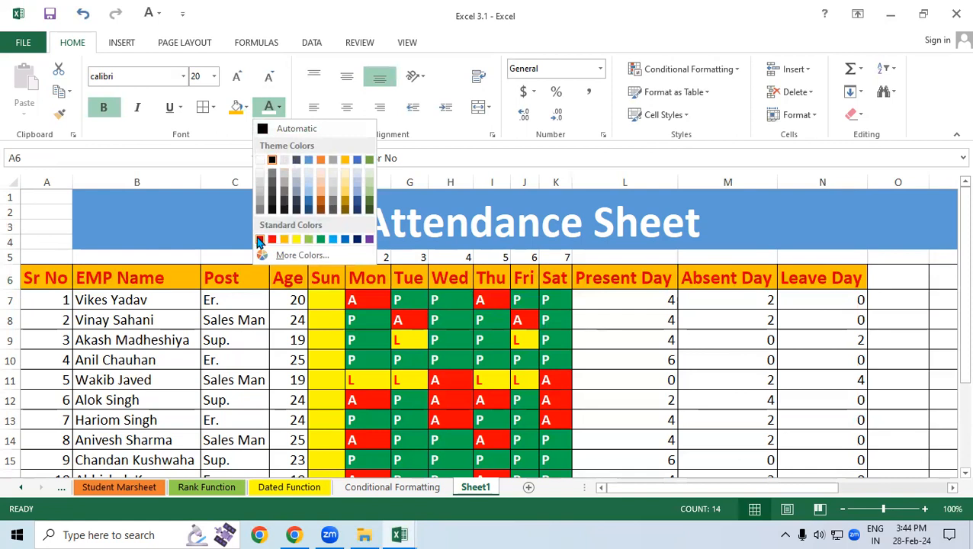
left_click(260, 160)
left_click(188, 400)
Review the employee detail columns, the Monday to Saturday attendance entries and the Present, Absent and Leave Day counts
scroll(141, 303, "down", 1)
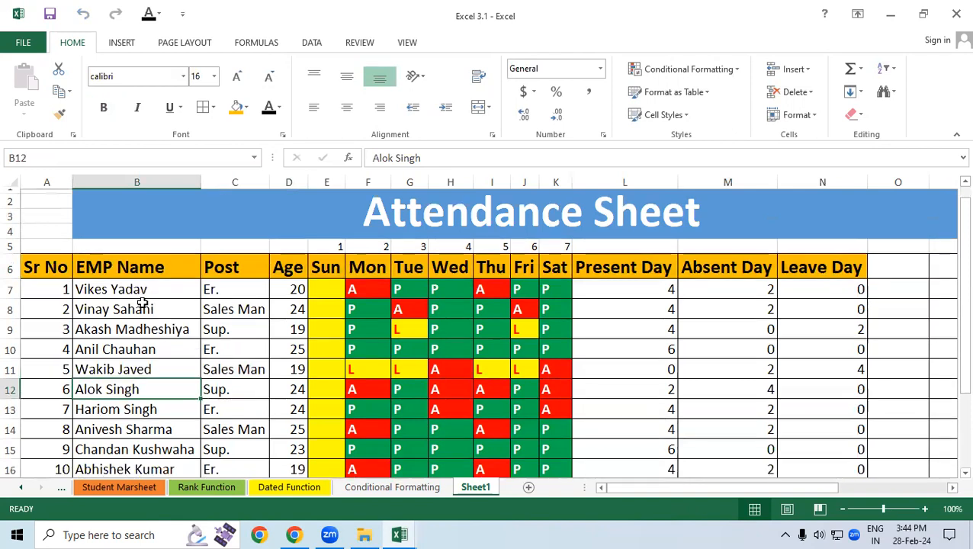
left_click_drag(30, 233, 52, 435)
left_click_drag(120, 232, 175, 415)
left_click_drag(229, 254, 229, 456)
left_click_drag(277, 241, 284, 444)
left_click(347, 379)
left_click_drag(362, 253, 560, 429)
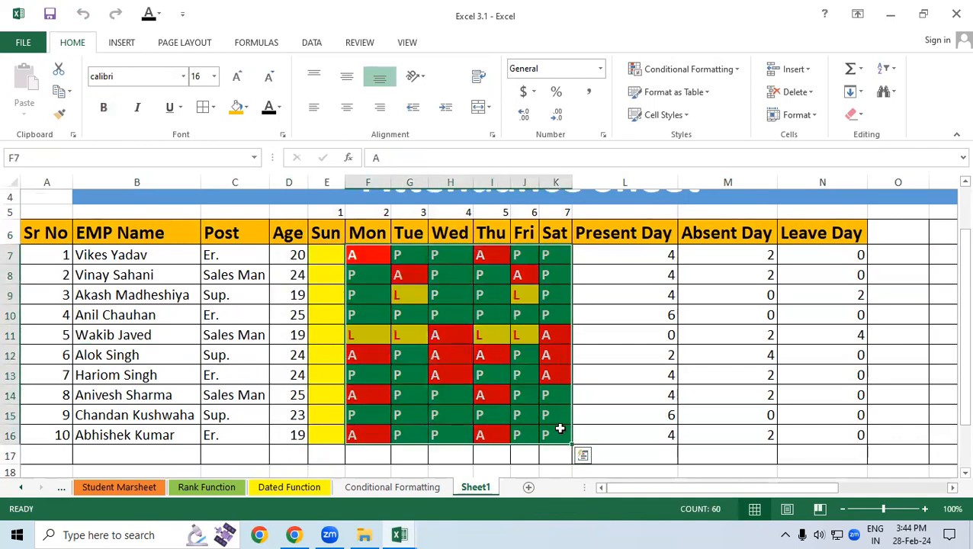
left_click_drag(593, 260, 607, 443)
left_click_drag(715, 256, 726, 432)
left_click_drag(799, 260, 803, 431)
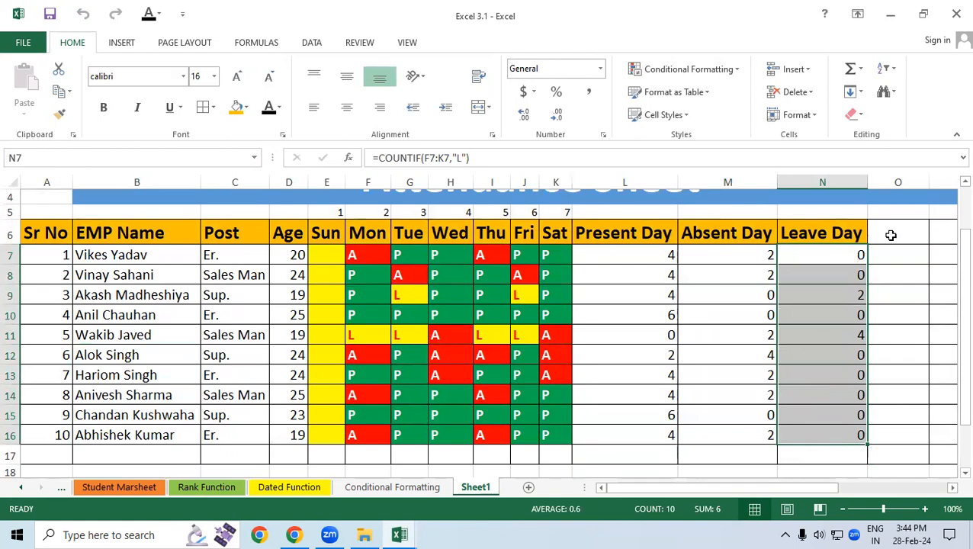
left_click(886, 236)
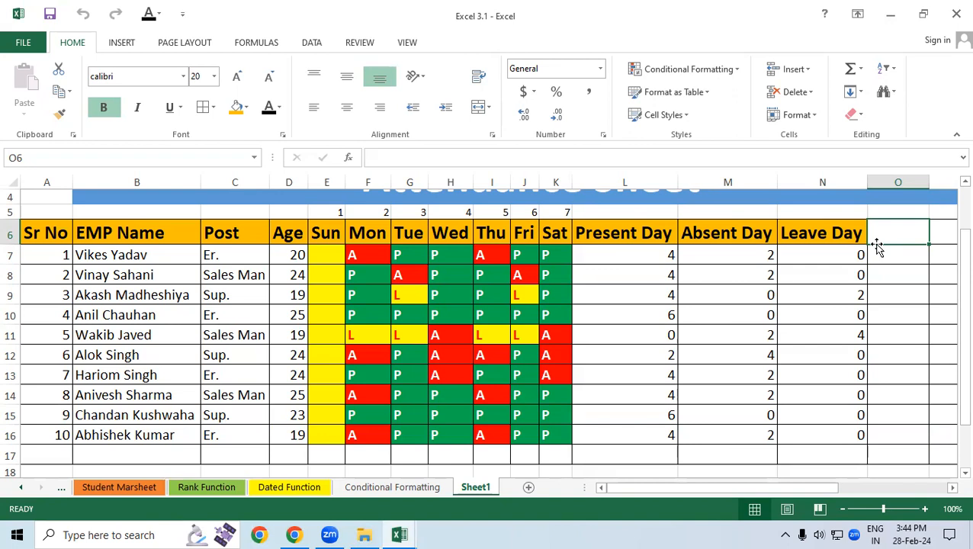
left_click_drag(354, 229, 550, 240)
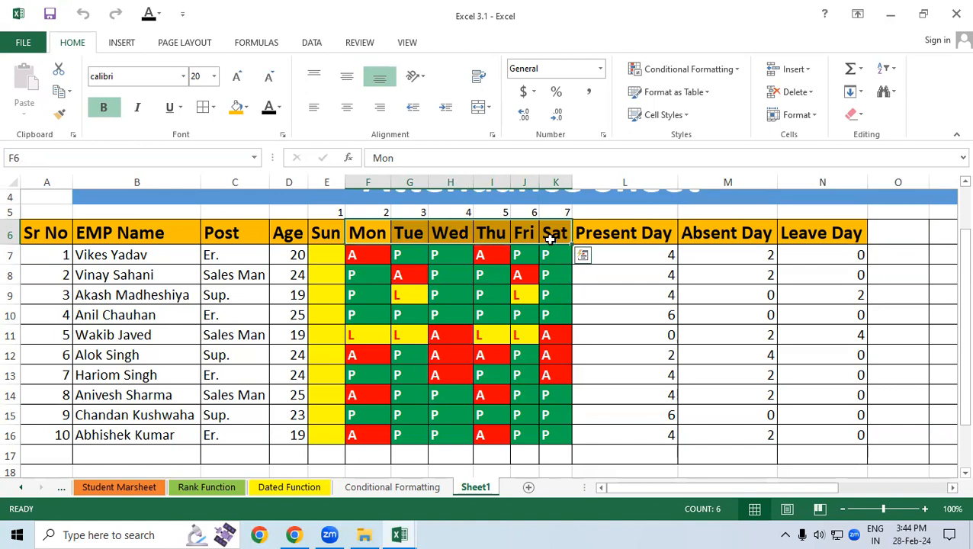
Insert nine blank columns F:N between the Sun and Mon columns
left_click_drag(369, 181, 851, 197)
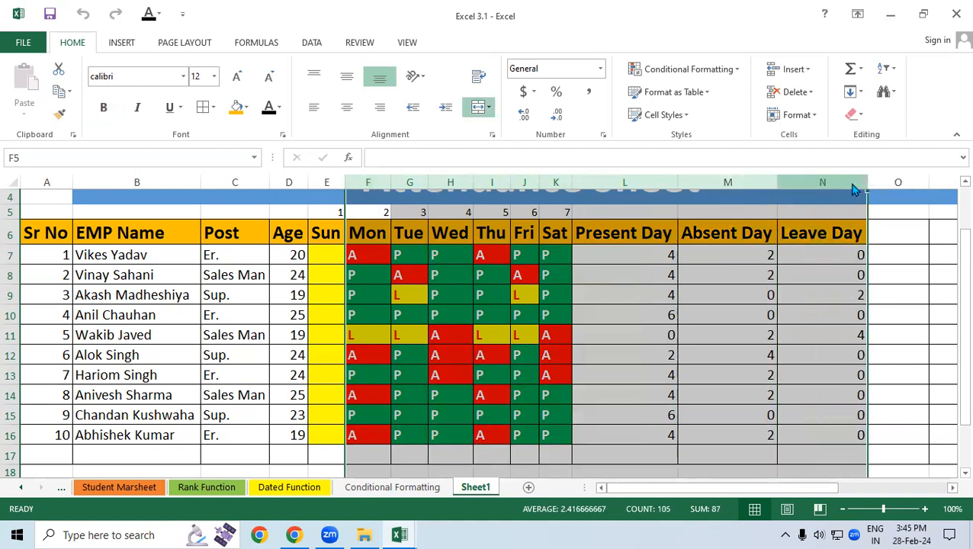
right_click(852, 183)
left_click(905, 286)
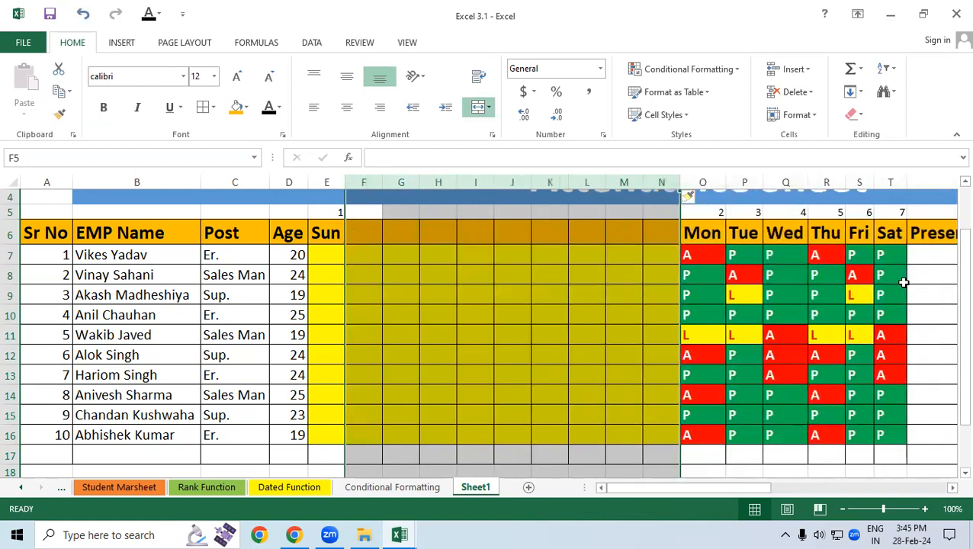
Fill the day numbers in row 5 as a series from 1 in E5 to 16 in T5, with columns F:N narrowed to fit
left_click(336, 212)
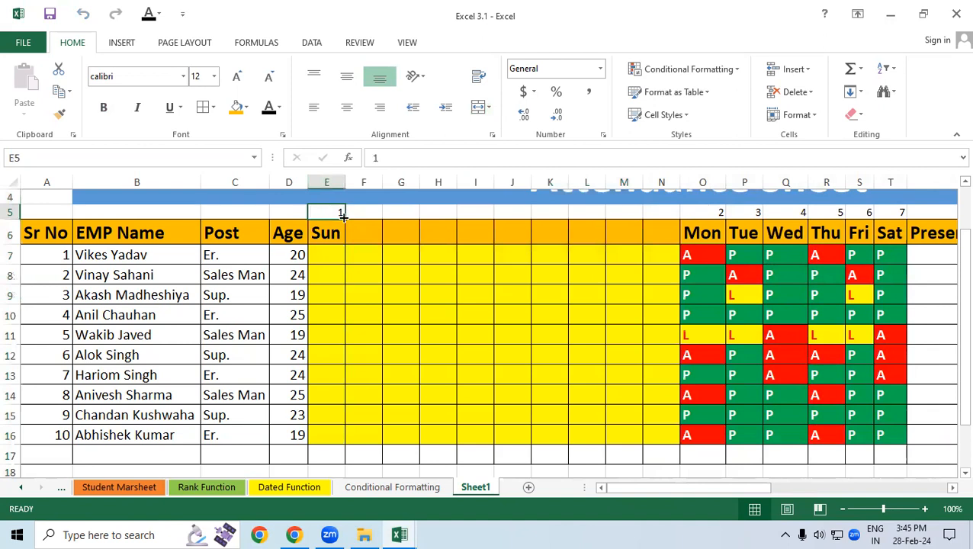
left_click_drag(348, 218, 903, 228)
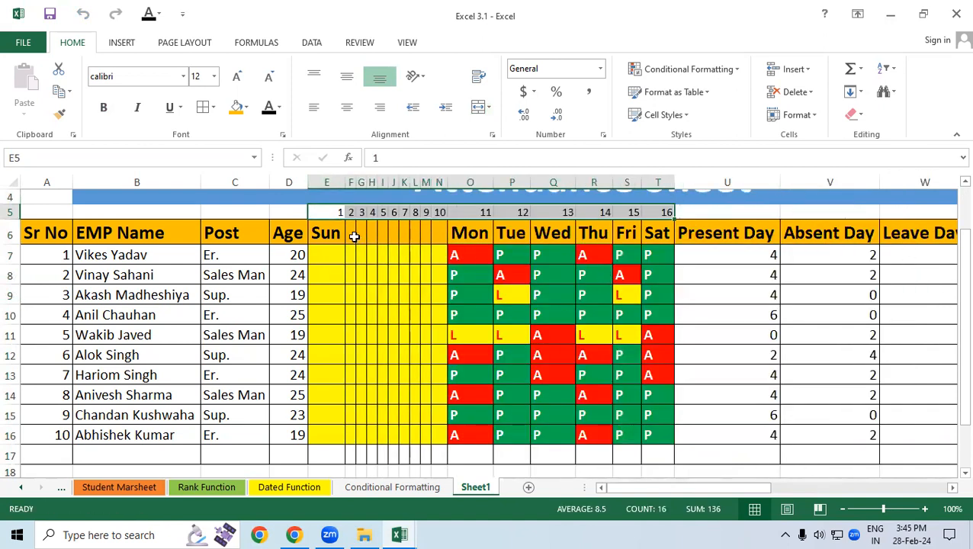
left_click(446, 230)
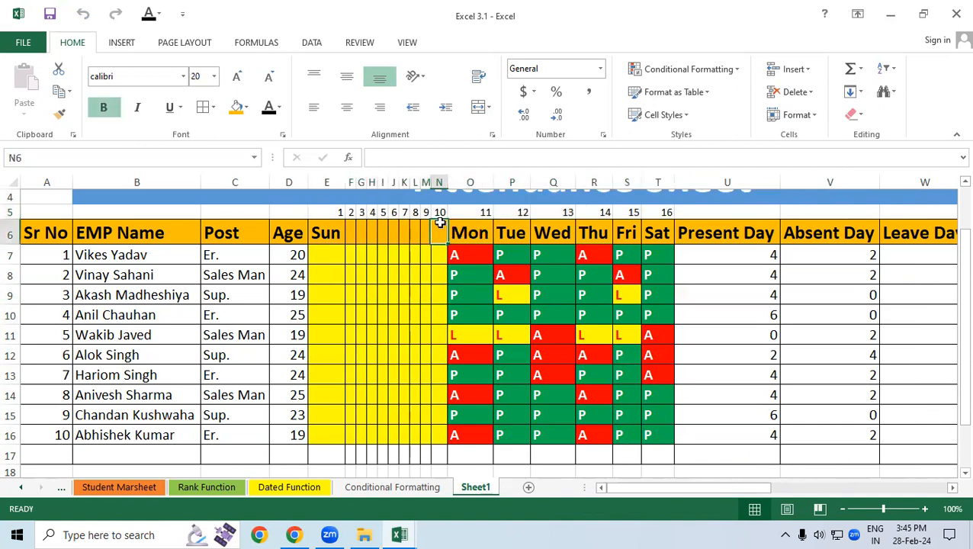
Insert twelve blank columns E:P between the Age and Sun columns
left_click_drag(331, 180, 514, 184)
right_click(515, 184)
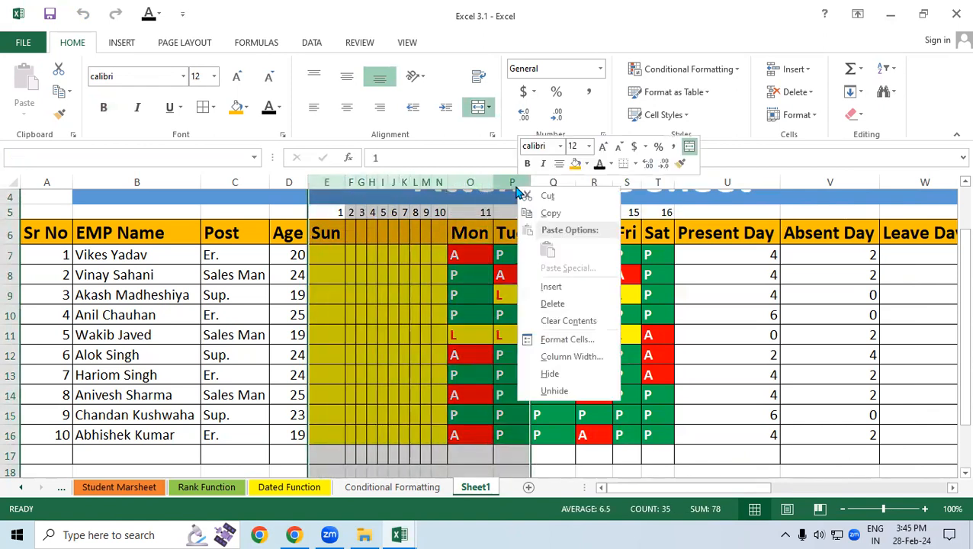
left_click(554, 280)
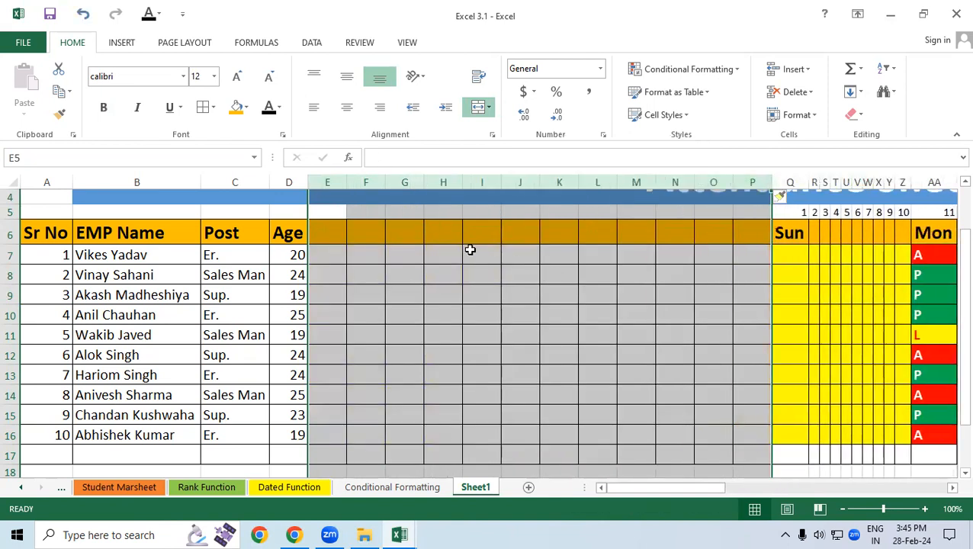
Fill the day numbers in row 5 as a series from 1 in E5 to 28 in AF5, with columns E:P narrowed to fit
left_click(334, 208)
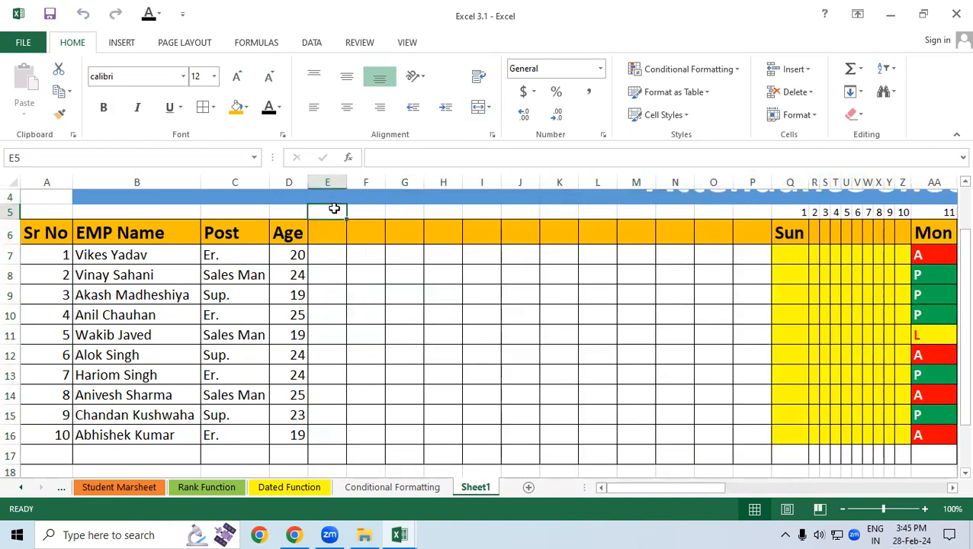
type("1")
left_click_drag(348, 217, 485, 224)
left_click(470, 273)
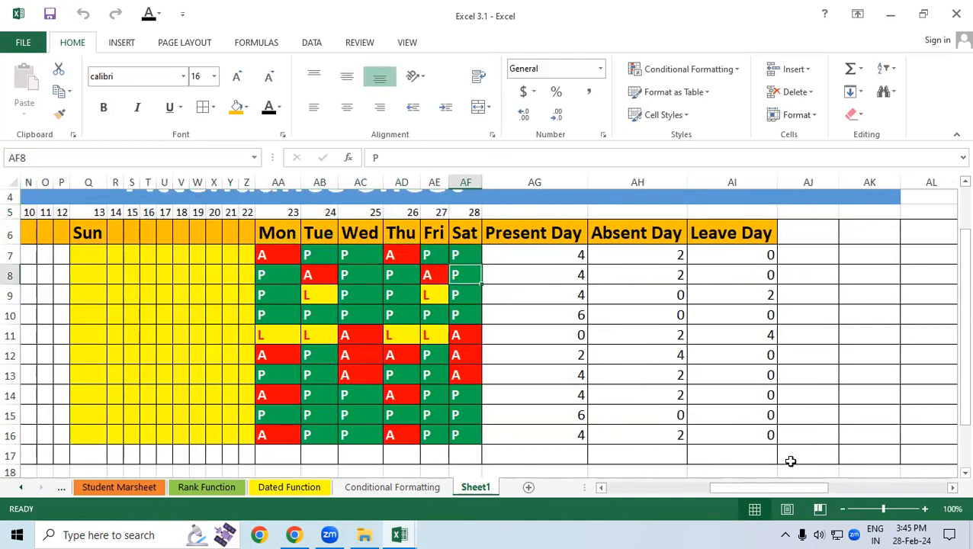
left_click_drag(791, 461, 521, 457)
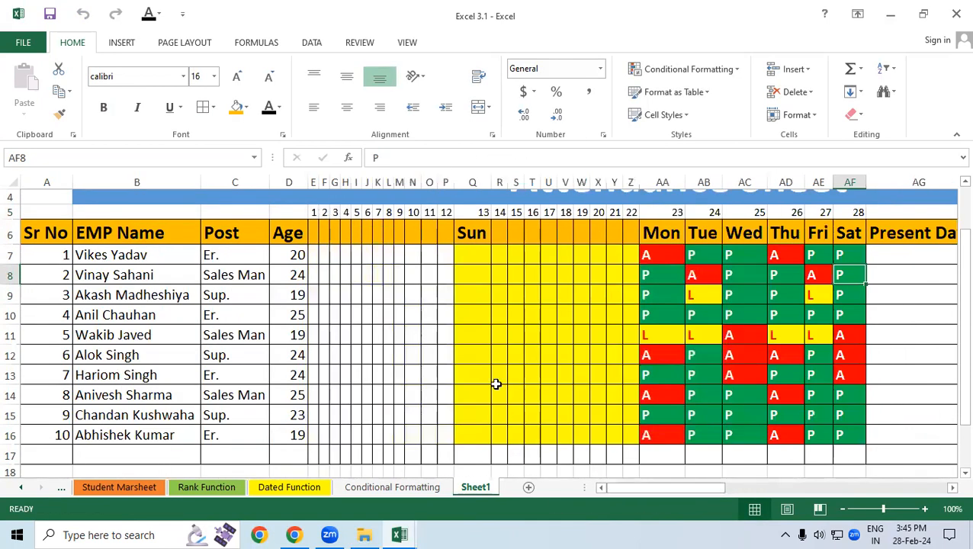
Move the Sun header from Q6 to Z6, directly before Mon, and narrow column Q to fit its day number
left_click(481, 240)
left_click_drag(474, 242, 630, 245)
left_click(469, 294)
left_click(471, 234)
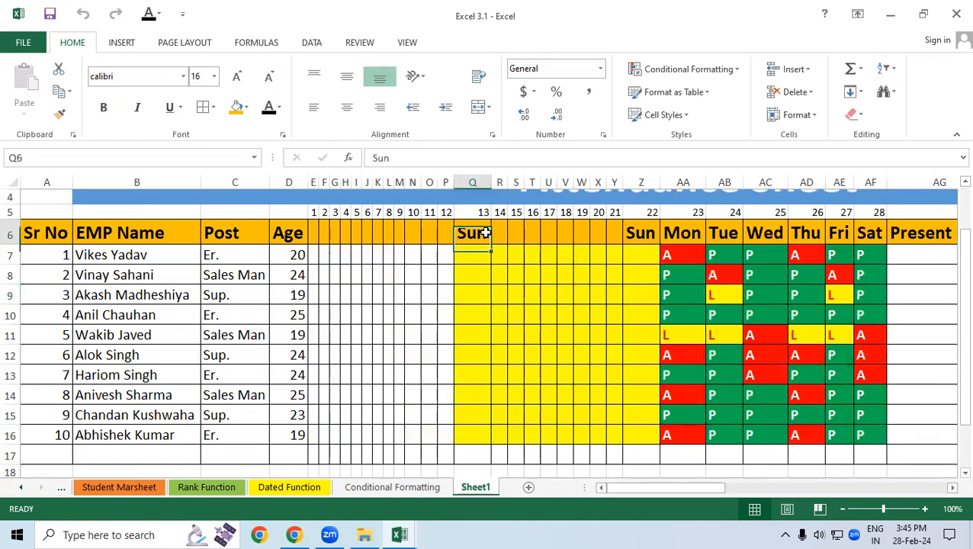
key("Delete")
left_click(514, 257)
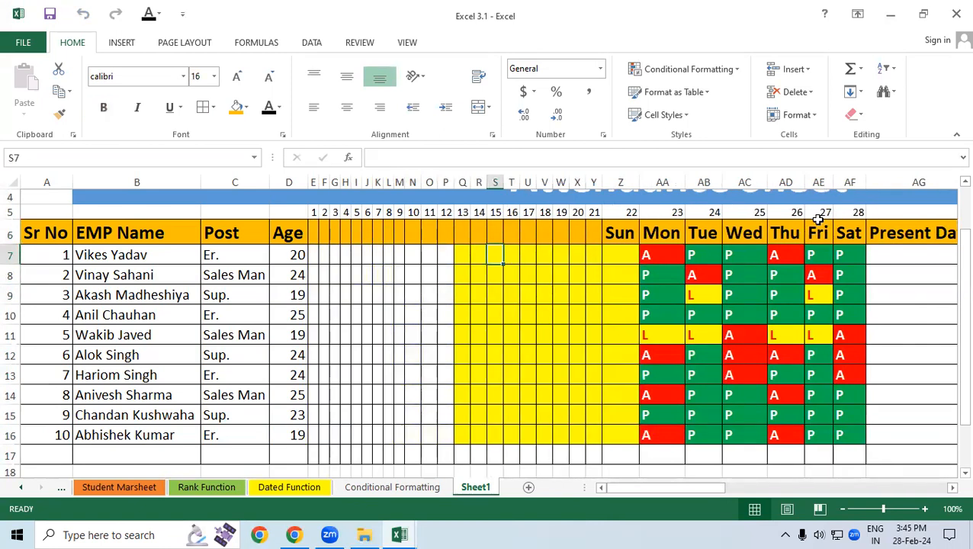
Insert two columns at X:Y and continue the day numbers in row 5 from 18 in V5 to 30 in AH5
left_click_drag(577, 183, 594, 183)
right_click(598, 184)
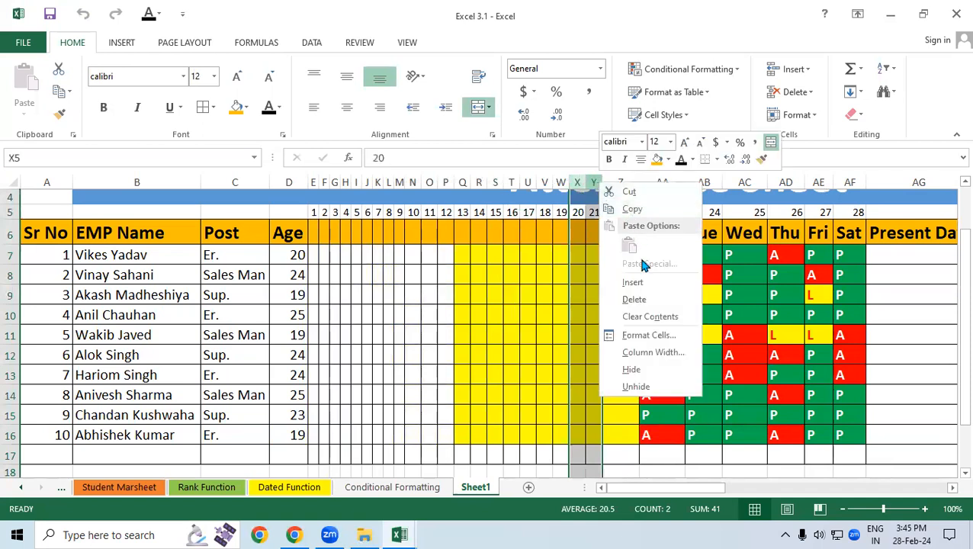
left_click(640, 282)
left_click_drag(537, 212, 898, 220)
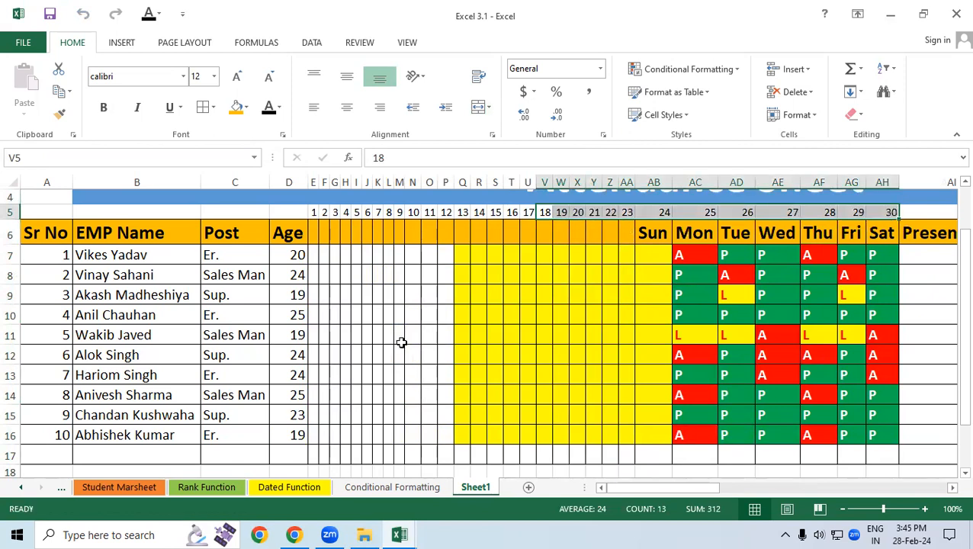
left_click(401, 342)
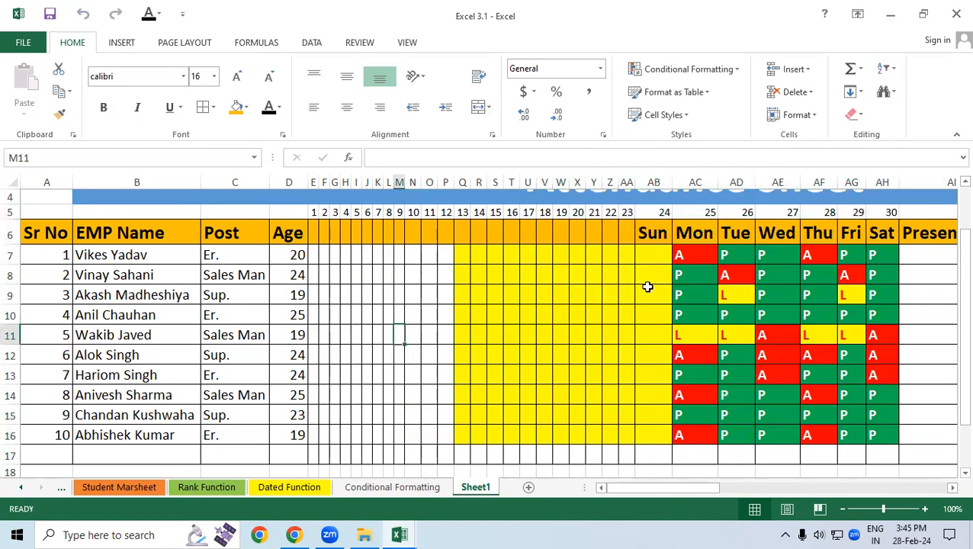
left_click_drag(700, 256, 879, 435)
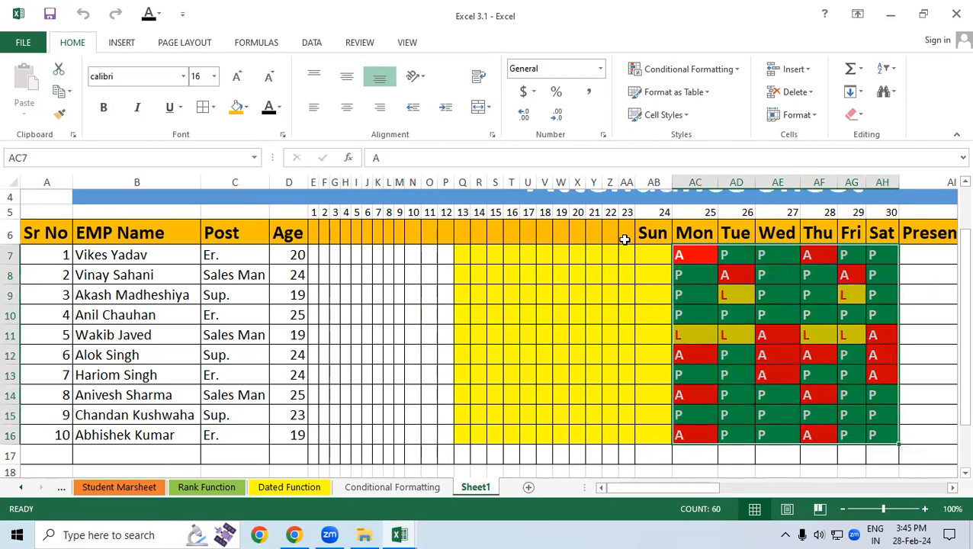
left_click(313, 239)
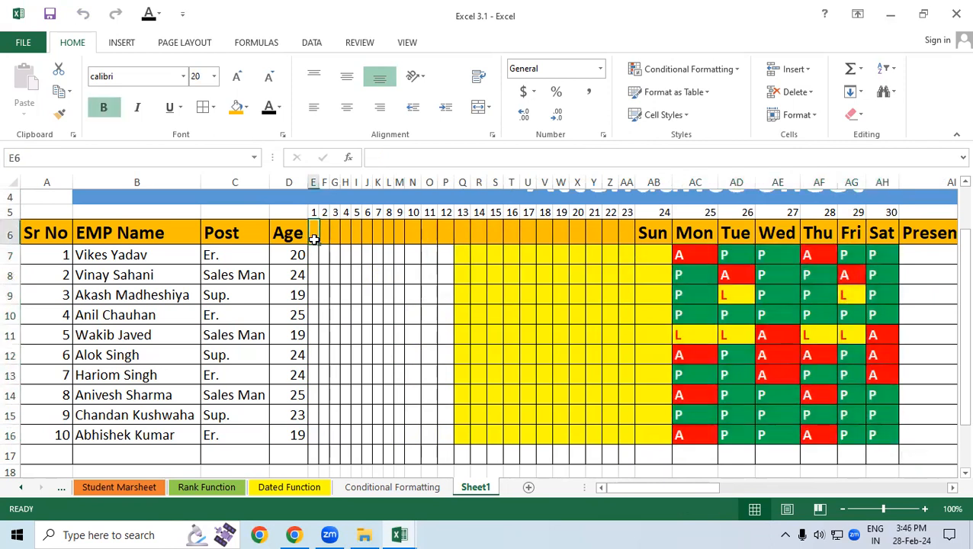
type("sUN")
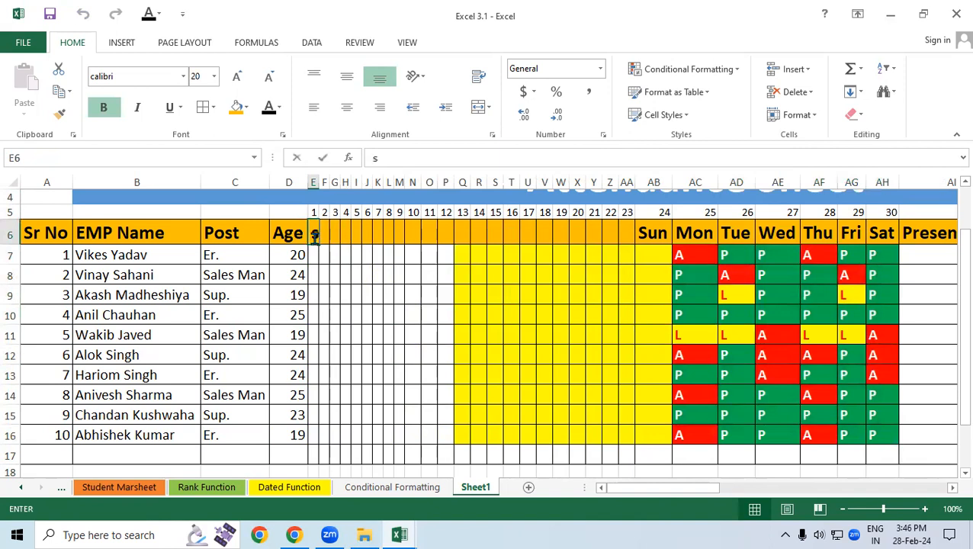
key("BackSpace")
key("BackSpace")
key("BackSpace")
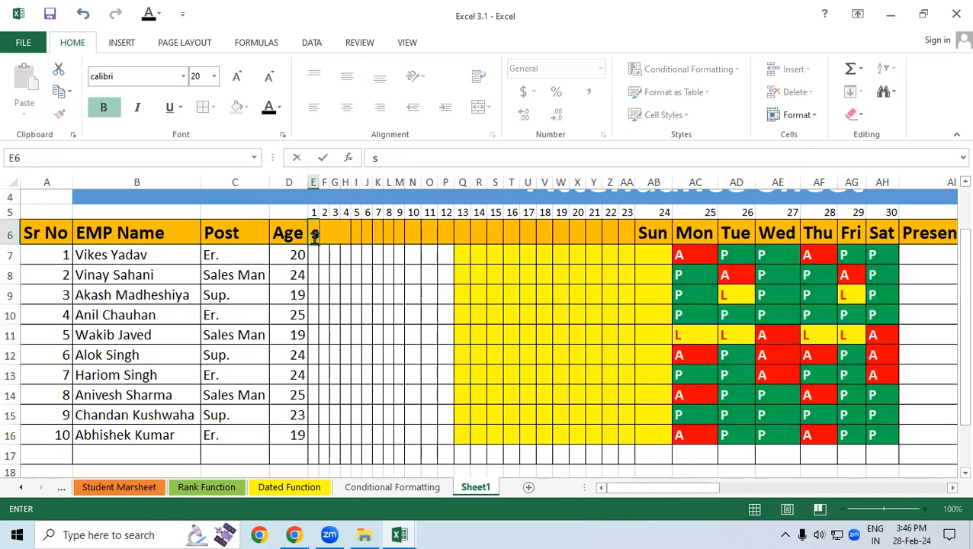
type("un")
key("Tab")
Enter Sun in E6 and Mon in F6, and fill the weekday names across row 6 to AH6, with the columns widened to fit
left_click(313, 238)
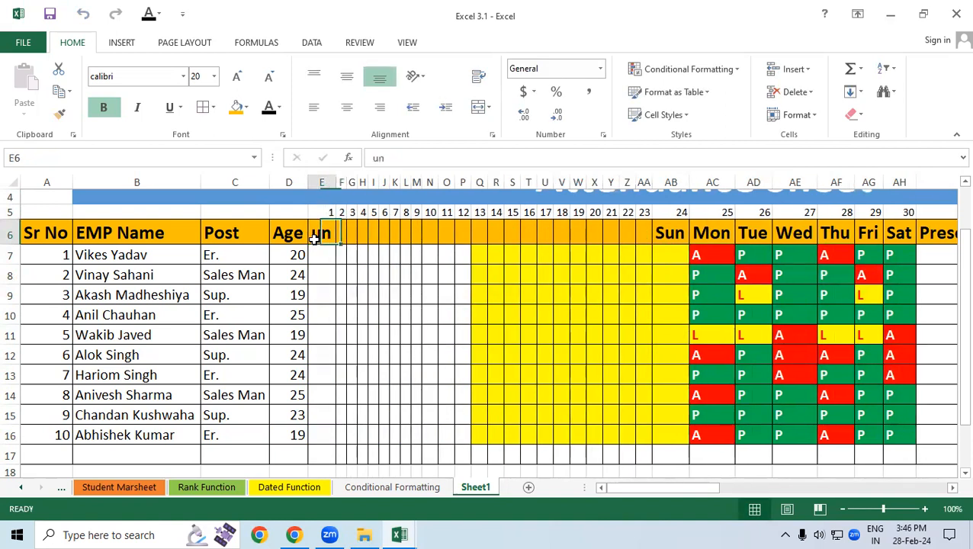
type("Sun")
key("Tab")
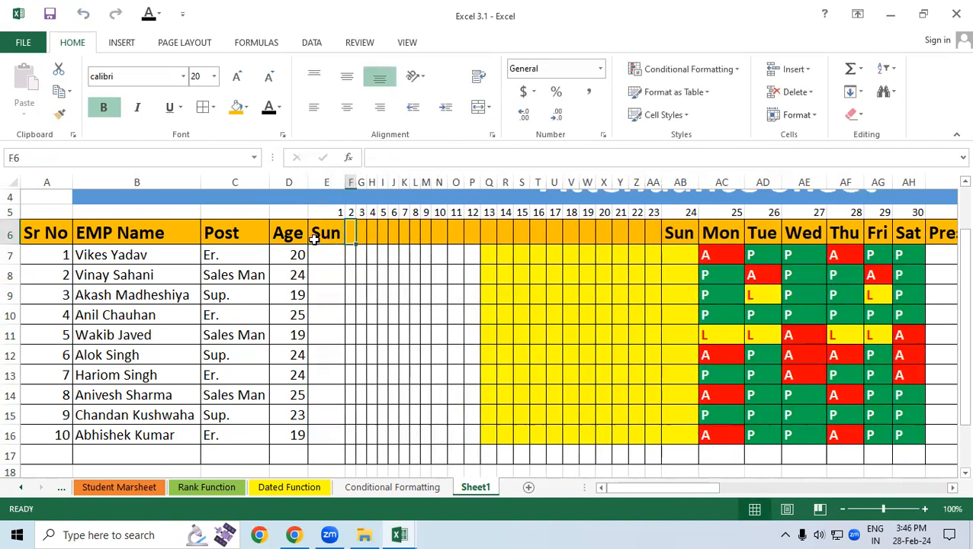
type("Mon")
key("Tab")
left_click_drag(323, 235, 709, 242)
left_click(391, 298)
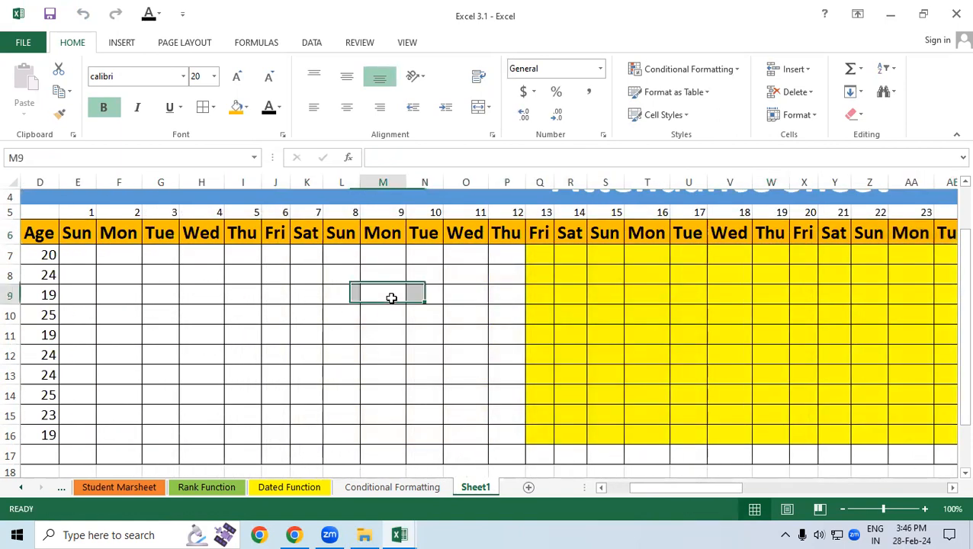
Copy the attendance block AC7:AH16 to W7, Q7, K7 and E7 so that every day column has entries
left_click_drag(648, 487, 839, 487)
left_click_drag(341, 250, 538, 424)
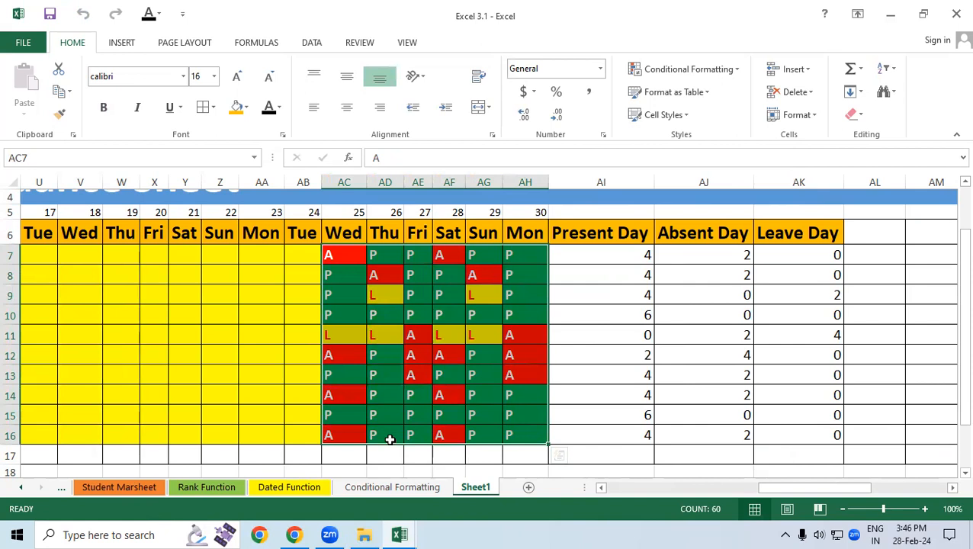
left_click_drag(387, 446, 152, 430)
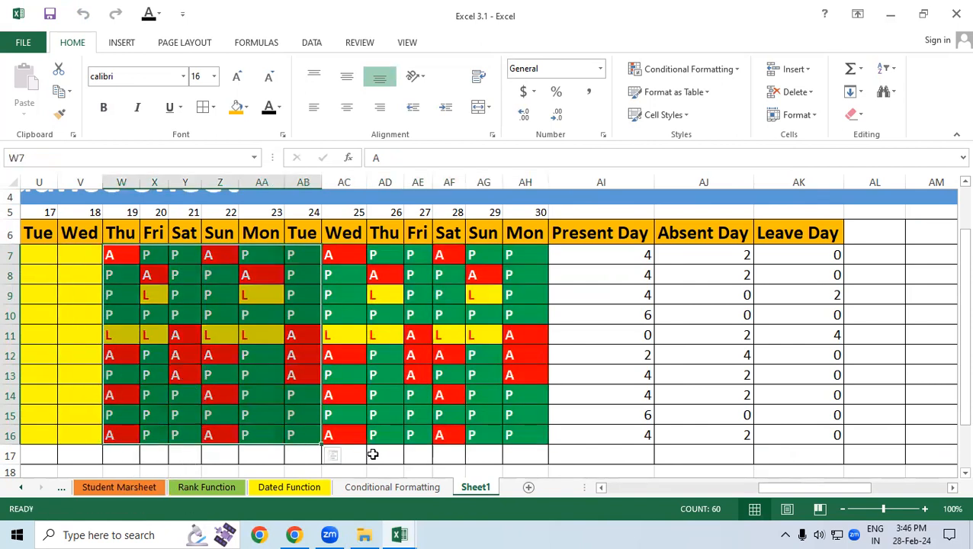
scroll(373, 454, "left", 5)
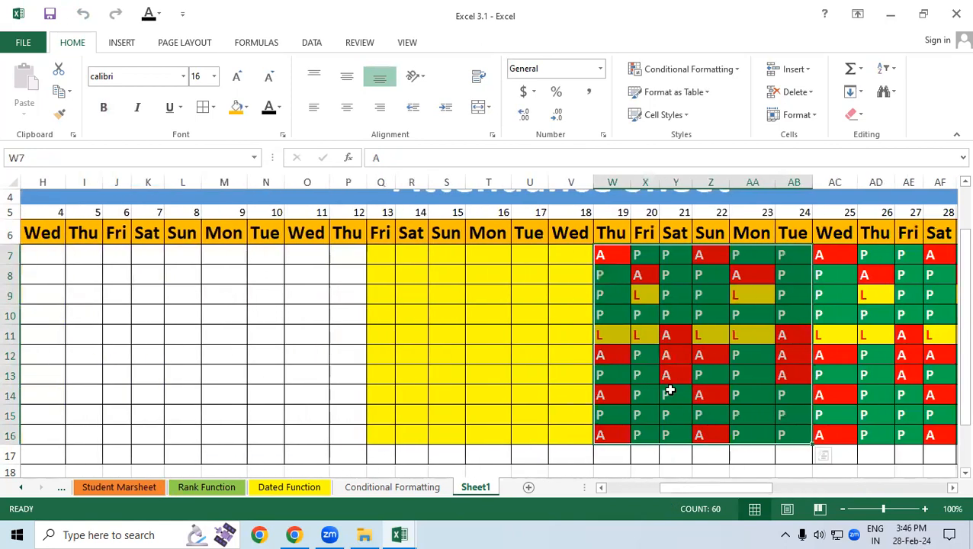
left_click_drag(597, 328, 147, 341)
scroll(540, 358, "down", 1)
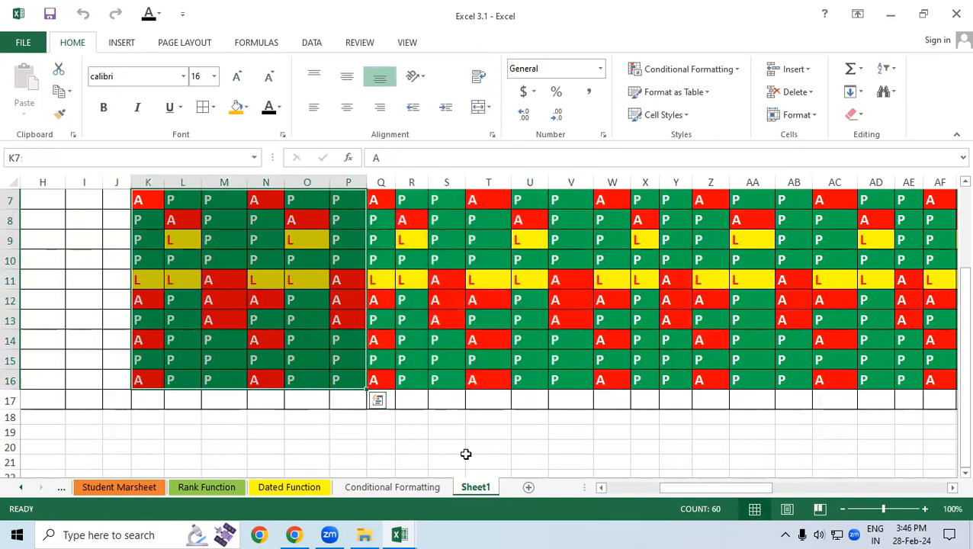
scroll(466, 454, "left", 3)
left_click_drag(540, 350, 334, 342)
left_click(791, 412)
scroll(792, 412, "up", 2)
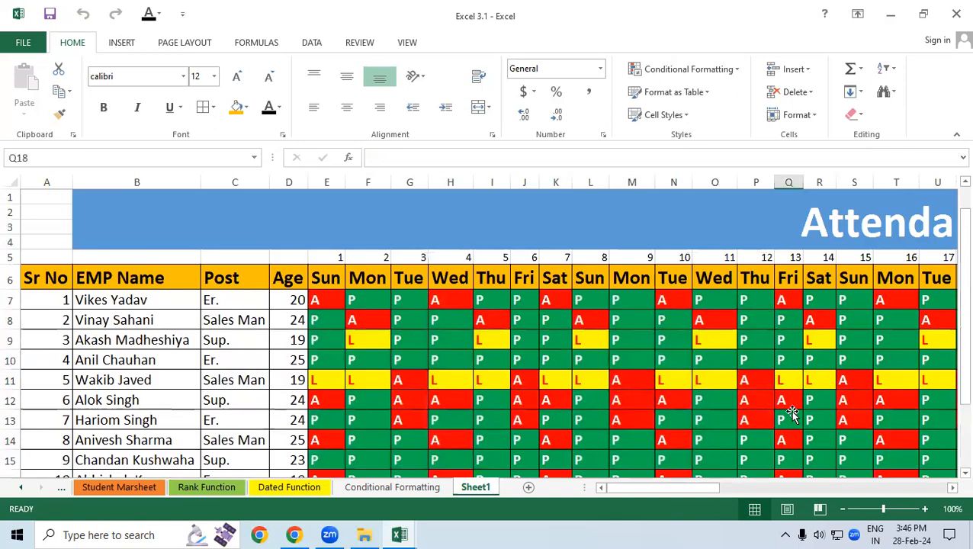
left_click_drag(106, 316, 839, 401)
left_click(760, 349)
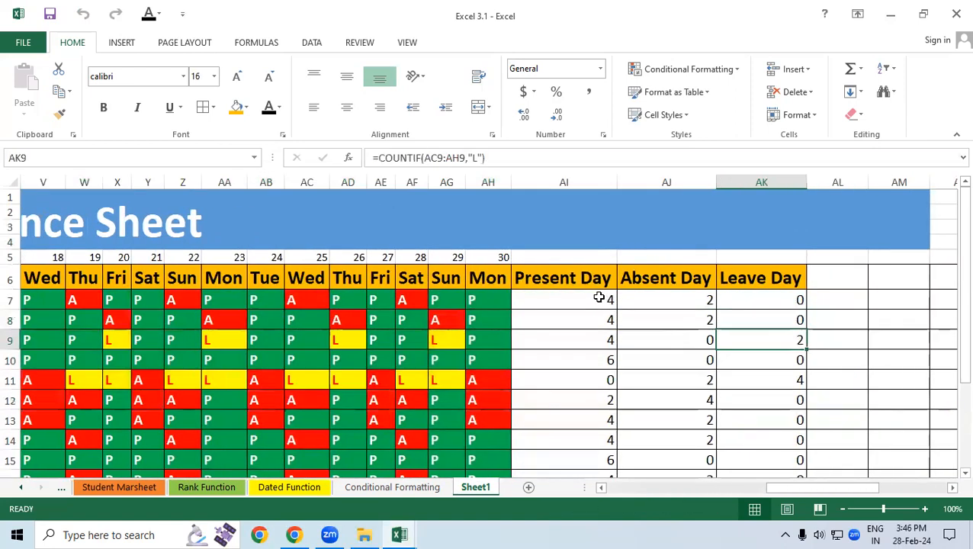
left_click(587, 299)
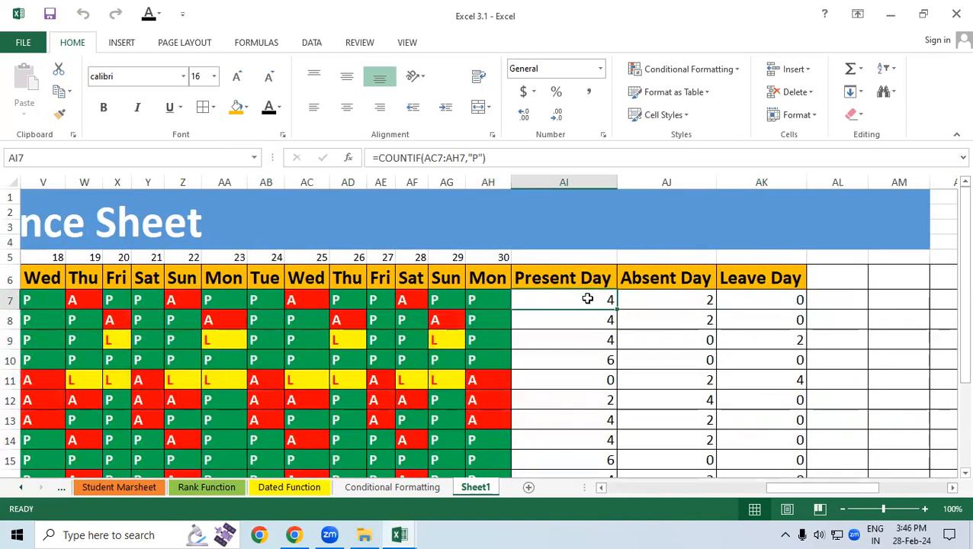
type("=cou")
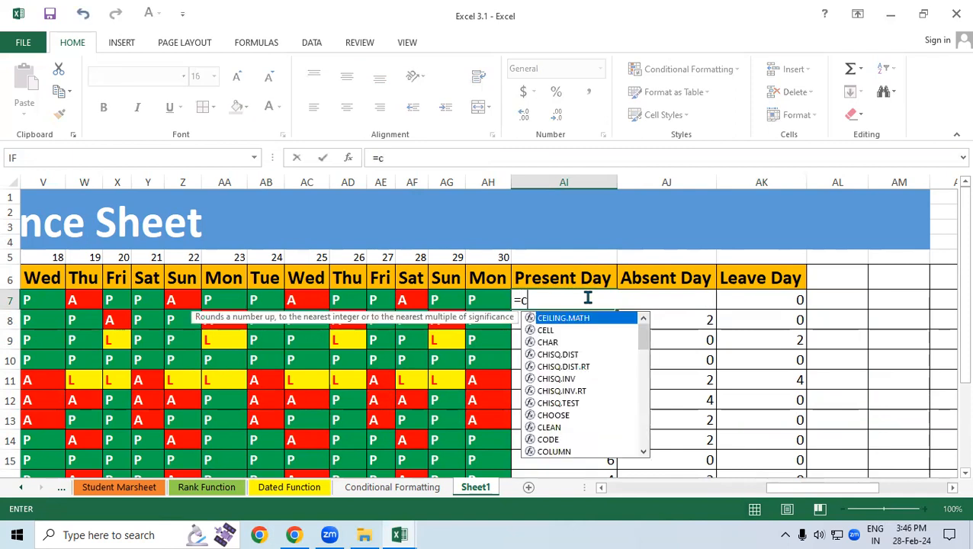
key("Down")
key("Down")
key("Down")
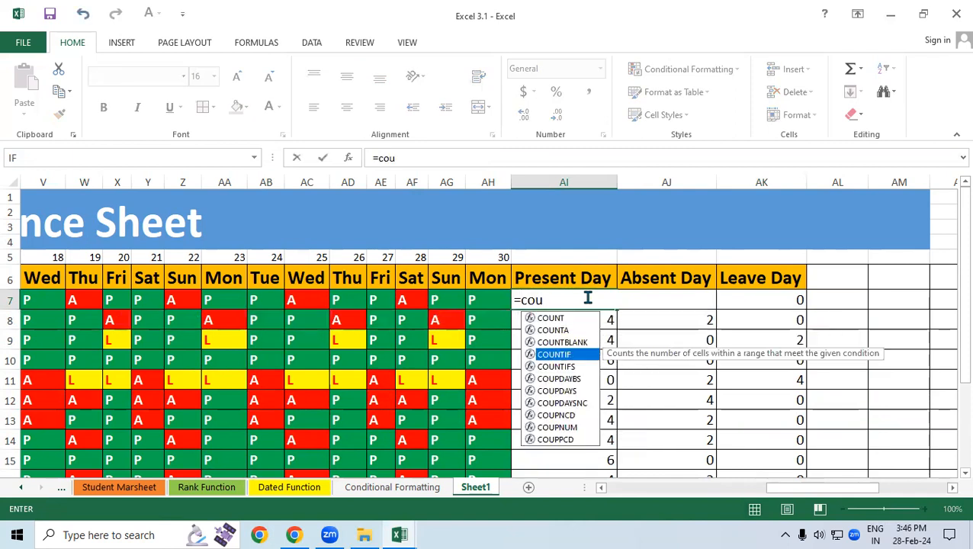
key("Tab")
left_click_drag(776, 492, 611, 509)
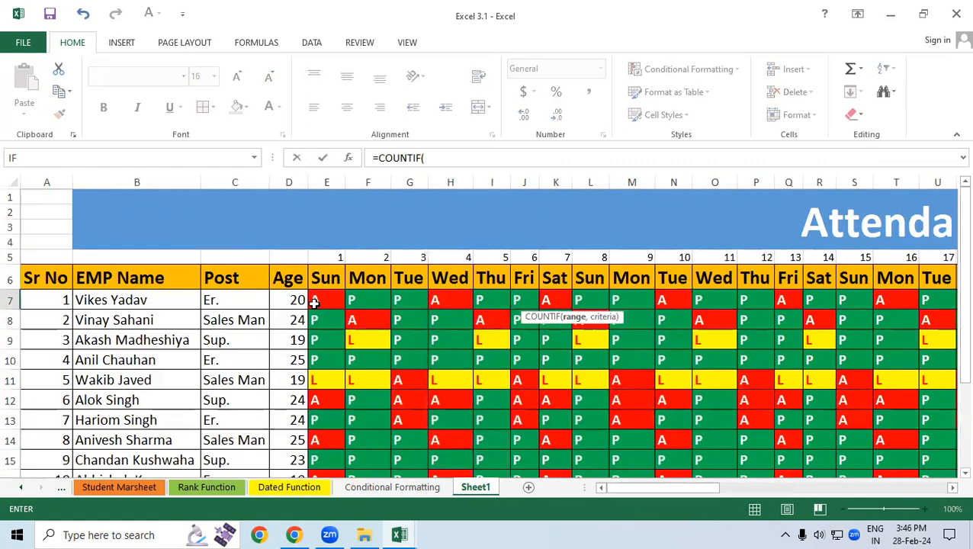
left_click_drag(312, 300, 622, 299)
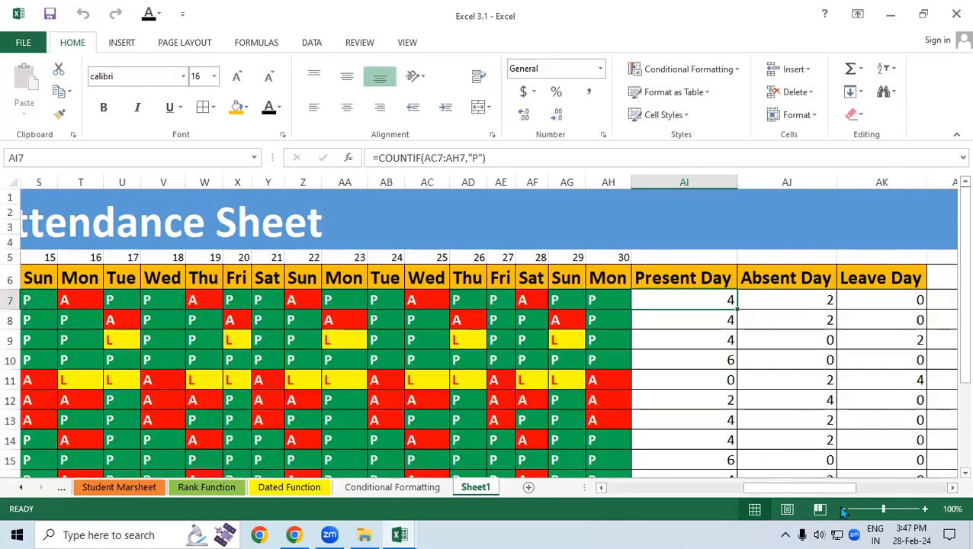
Check the cell references of the first employee's day 1 and day 30 attendance entries in row 7
left_click_drag(831, 488, 618, 493)
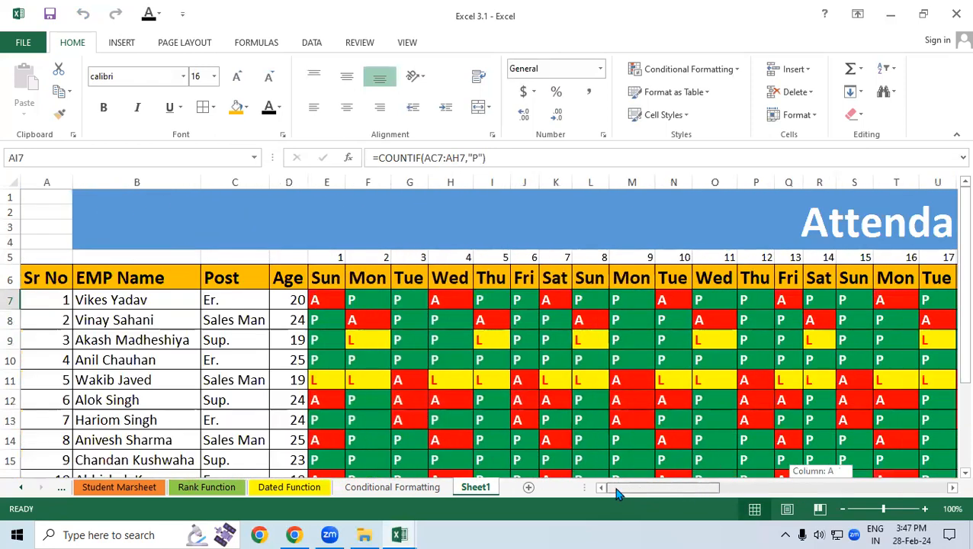
left_click(326, 300)
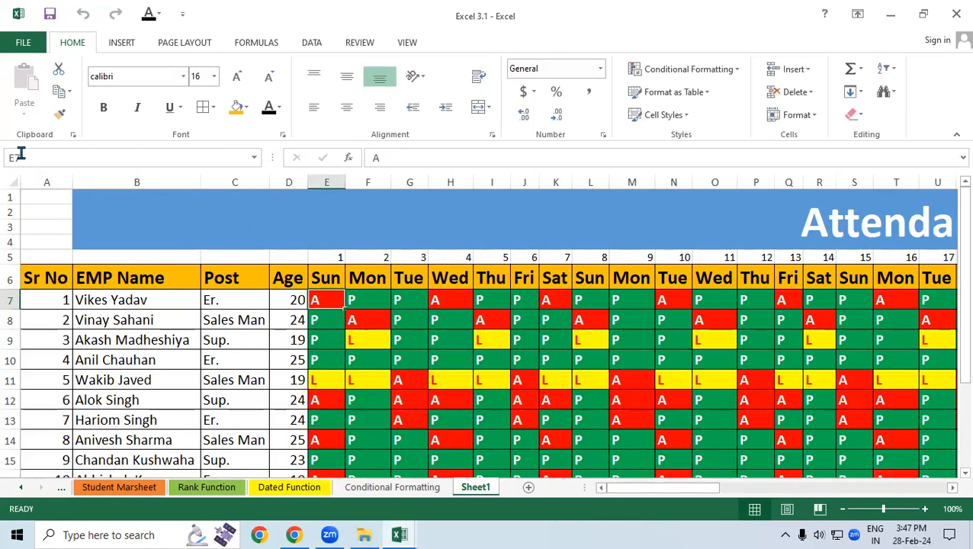
left_click_drag(321, 299, 582, 308)
left_click(492, 300)
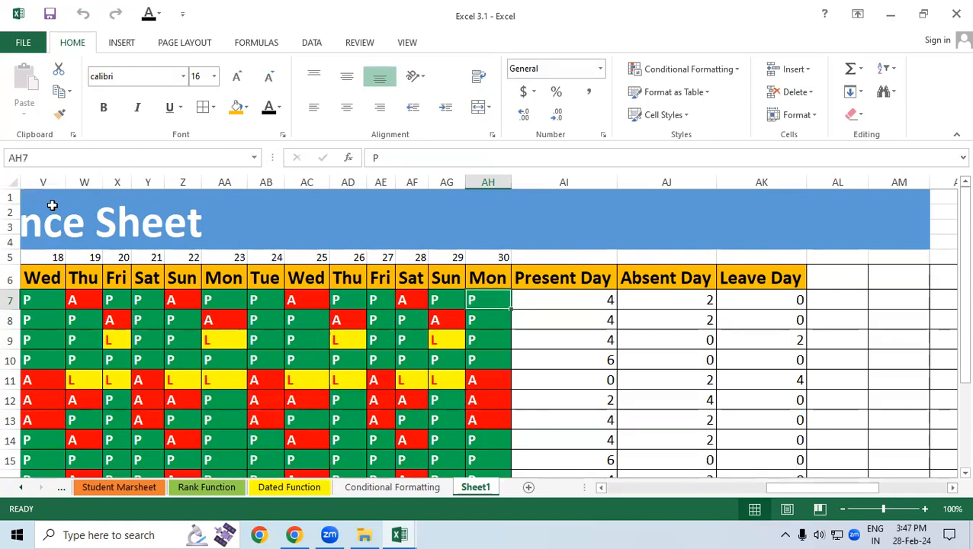
left_click_drag(824, 488, 658, 492)
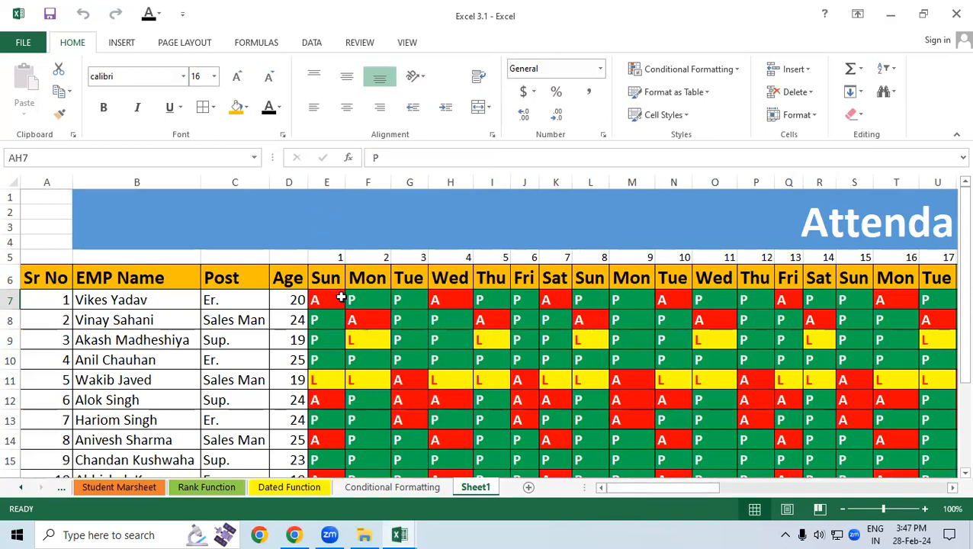
left_click_drag(717, 498, 866, 495)
Enter =COUNTIF(E7:AH7,"P") in AI7 to count the first employee's present days over all 30 day columns
left_click(628, 299)
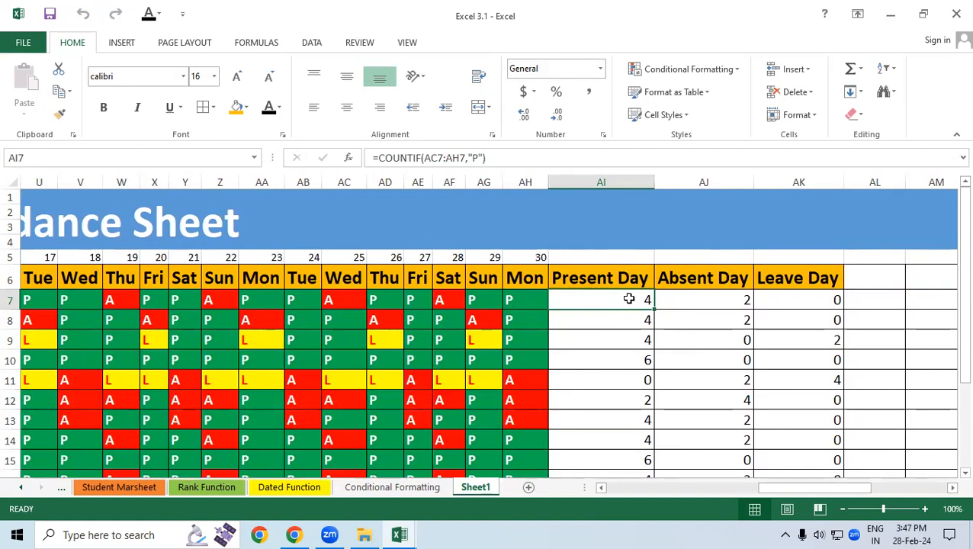
type("=coun")
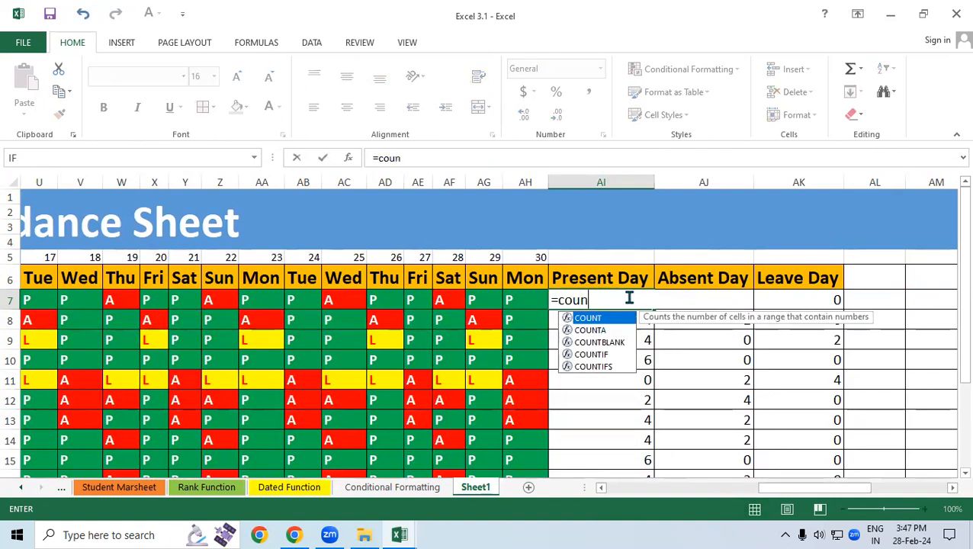
key("Down")
key("Down")
key("Down")
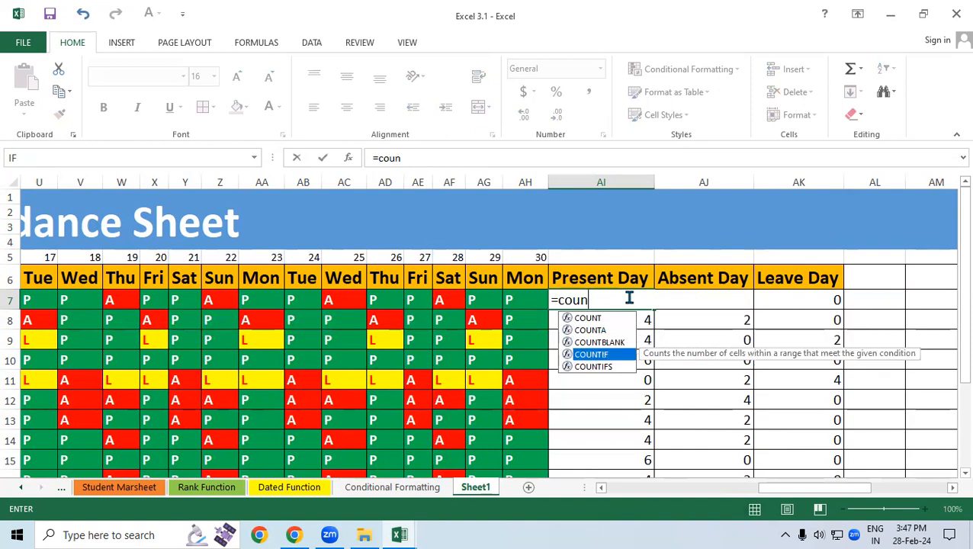
key("Tab")
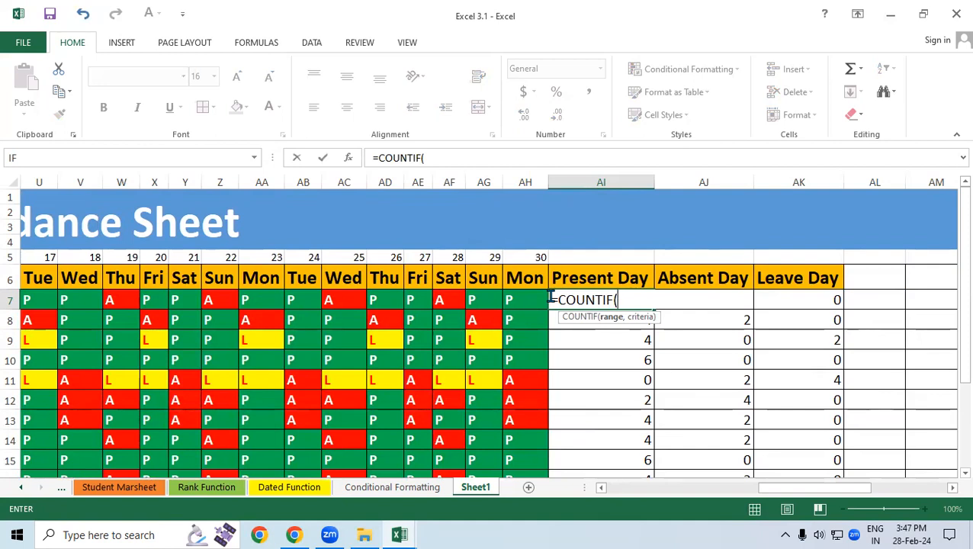
type("E7")
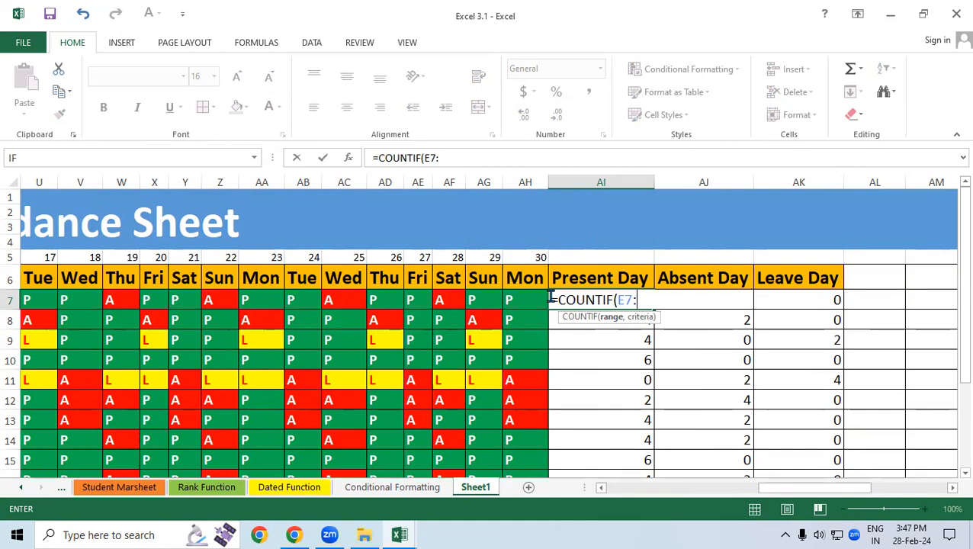
type(":AH7")
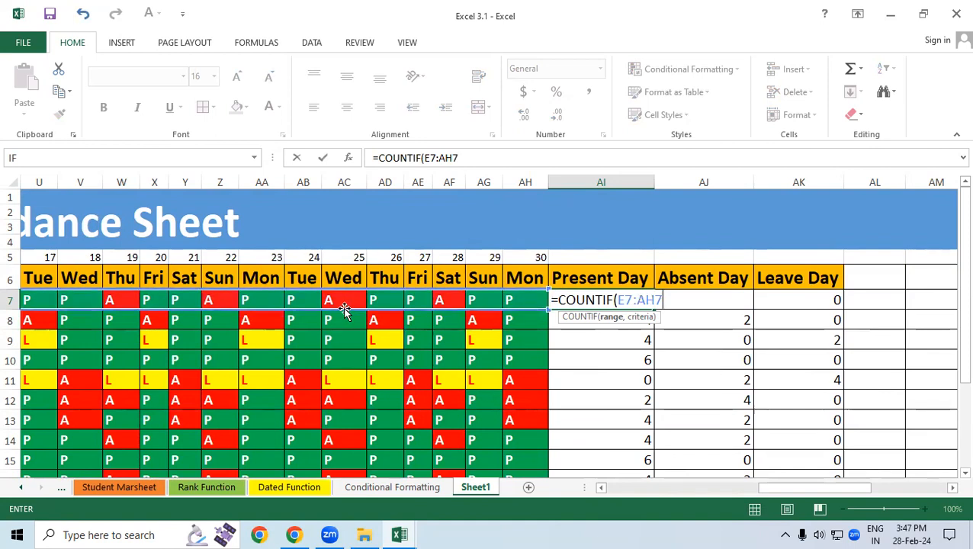
type(",\"P")
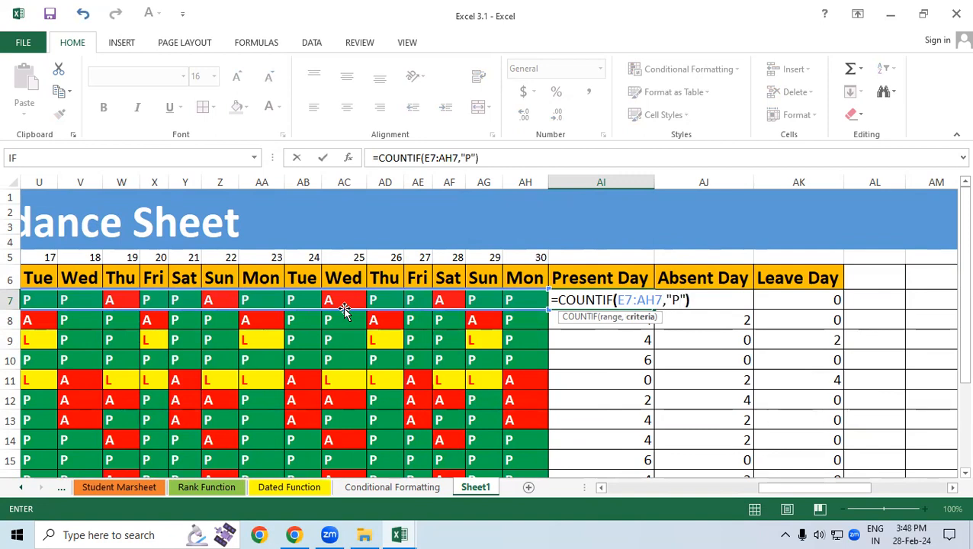
key("Return")
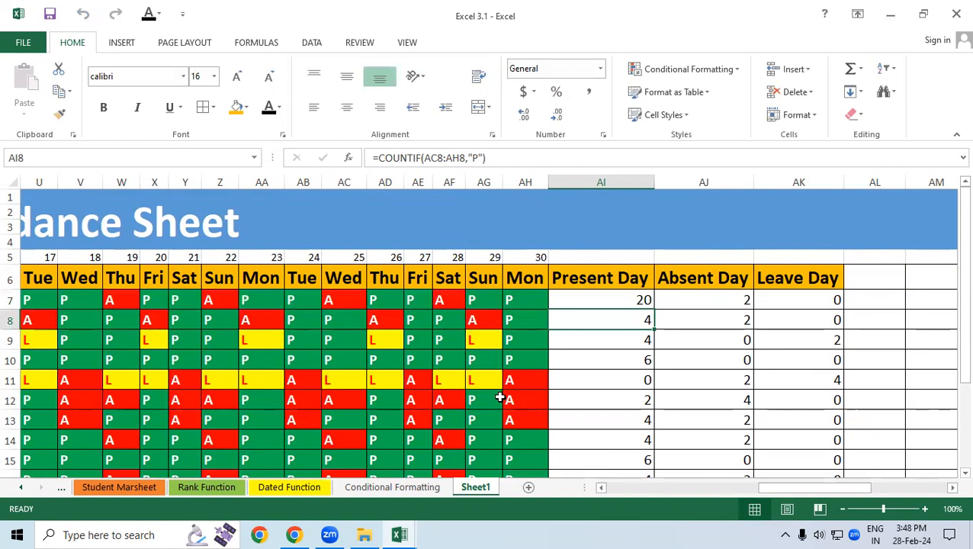
Fill the Present Day formula from AI7 down to AI16 and check the filled rows
left_click(645, 305)
double_click(653, 309)
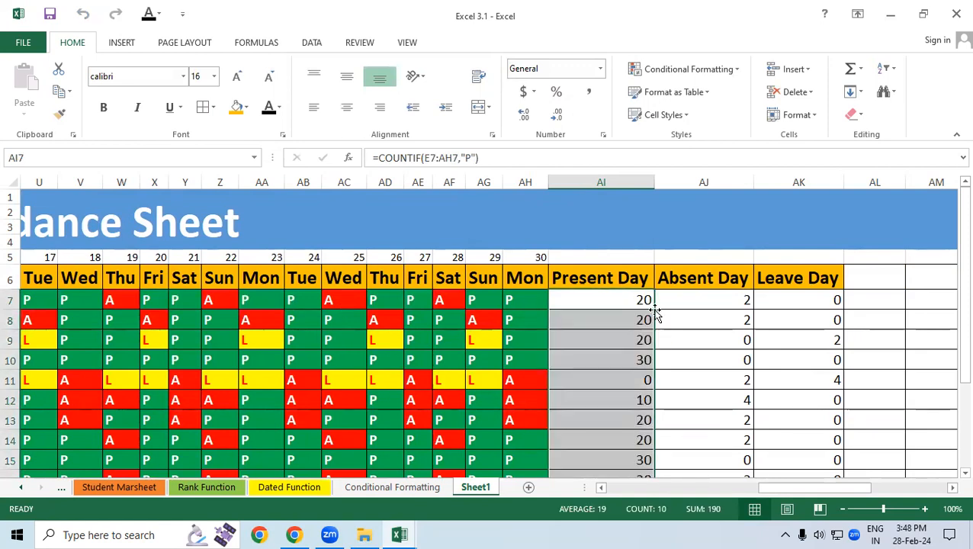
scroll(653, 317, "down", 1)
left_click_drag(647, 316, 762, 335)
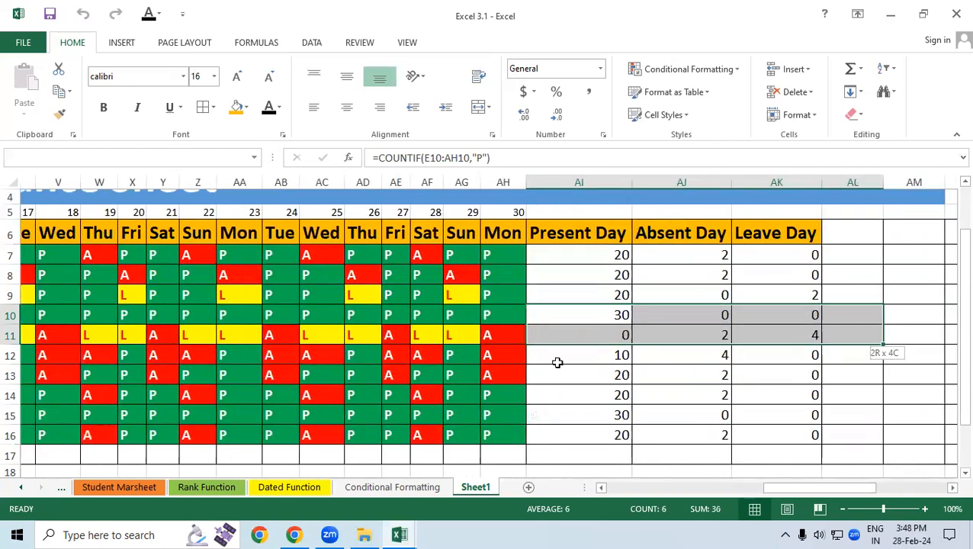
left_click(514, 375)
scroll(512, 373, "up", 1)
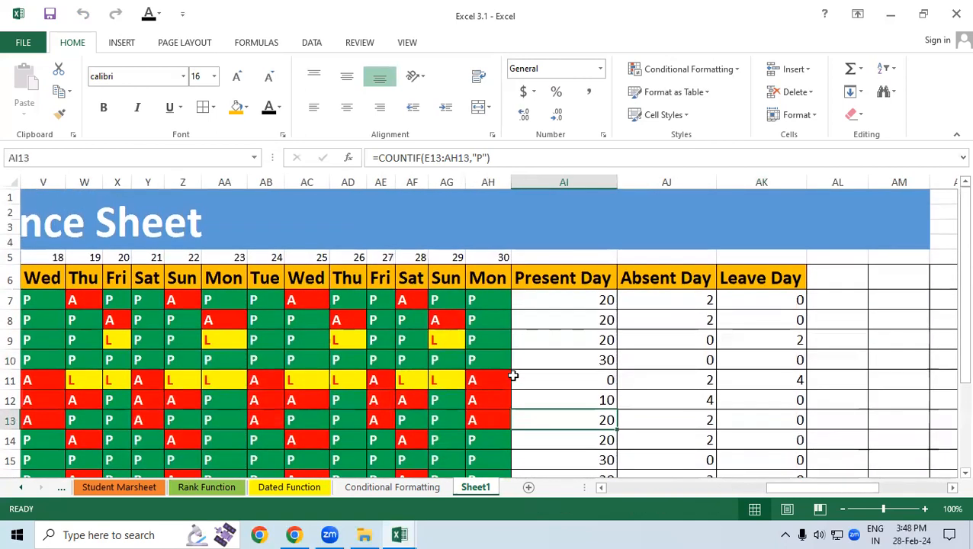
Enter =COUNTIF(E7:AH7,"A") in AJ7 to count the first employee's absent days
left_click(682, 296)
type("=")
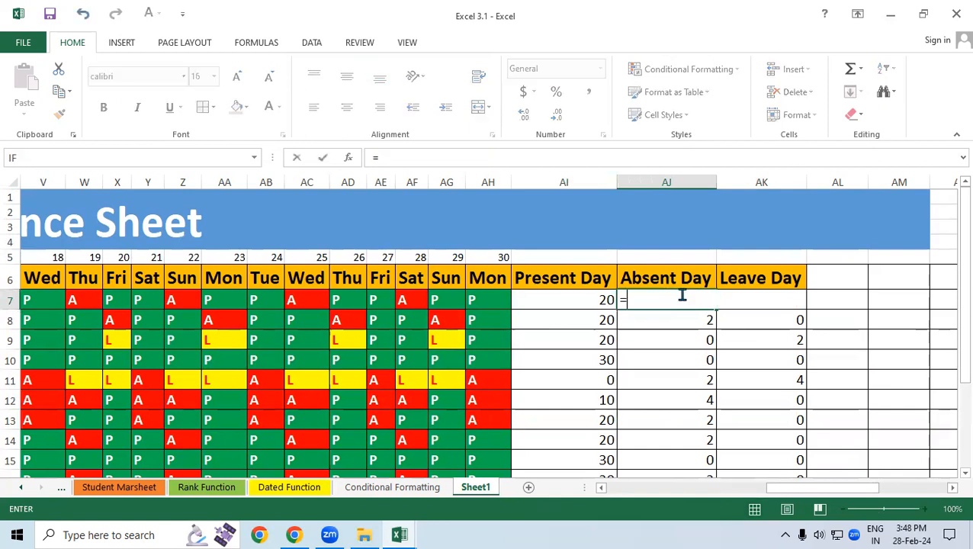
type("COUNI")
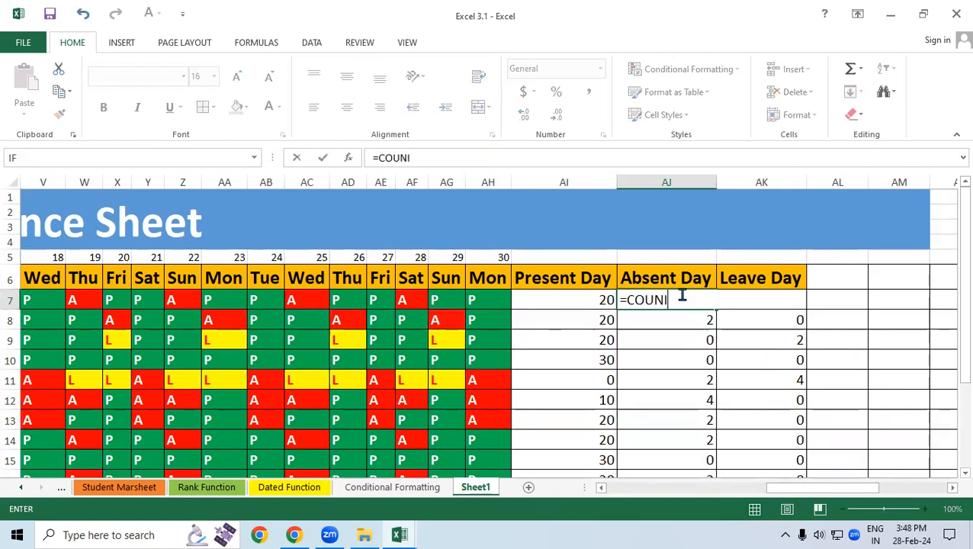
key("BackSpace")
type("T")
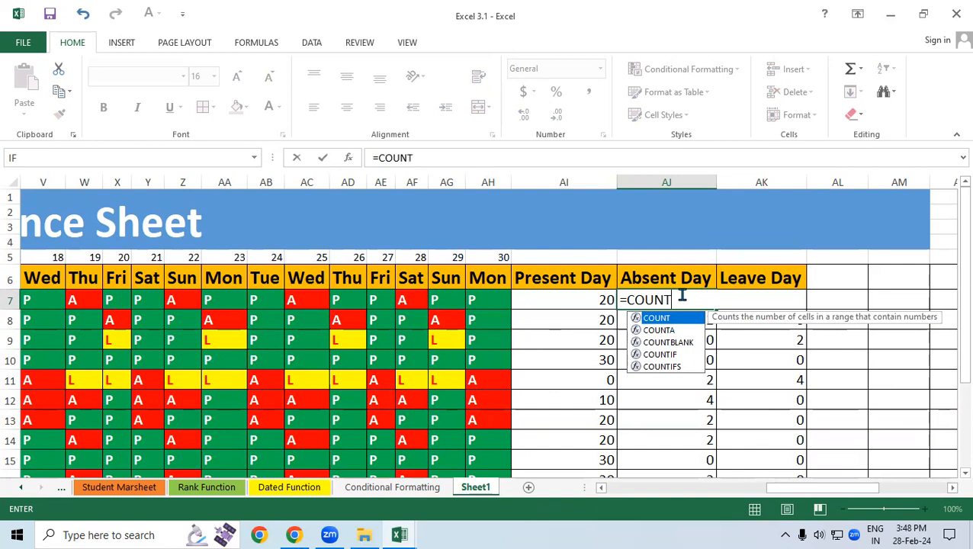
type("I")
key("Tab")
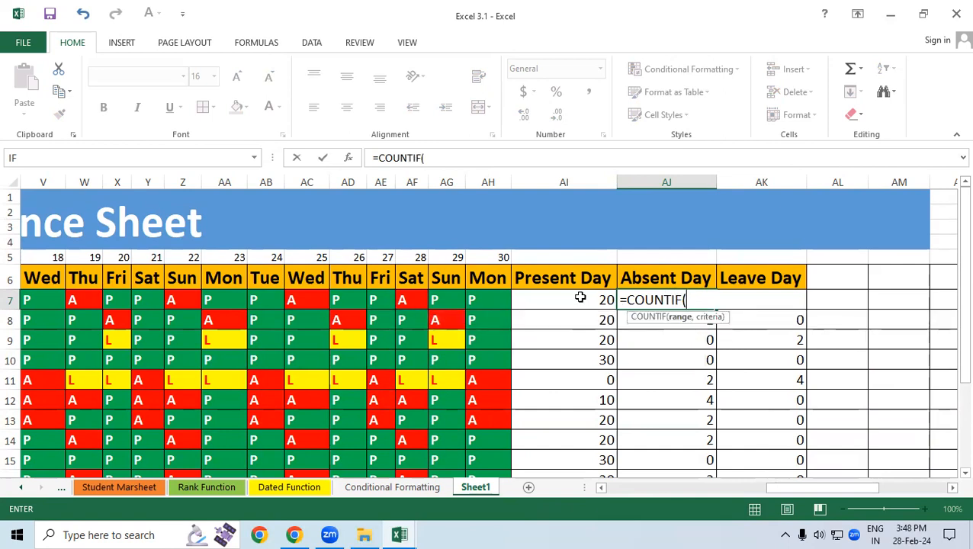
type("E7:AH7")
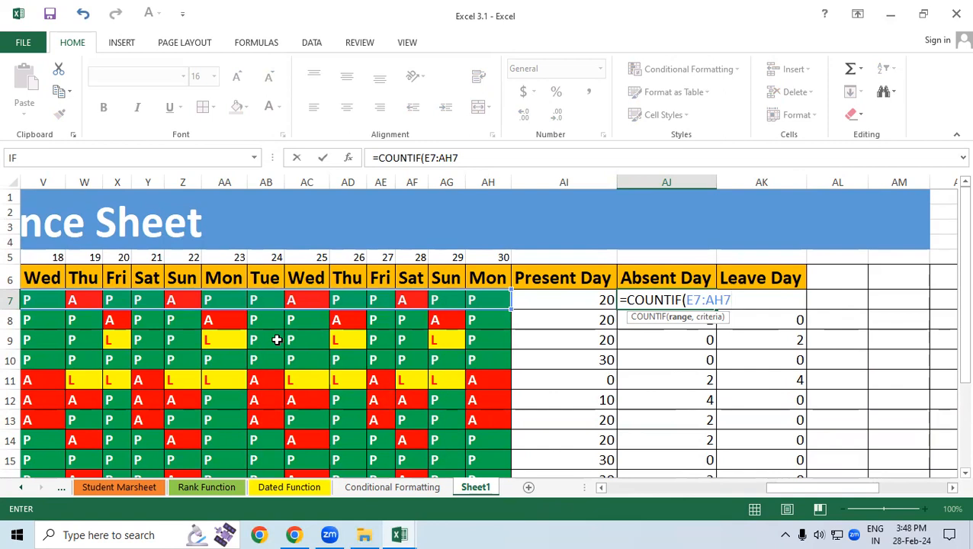
type(",\"A\")")
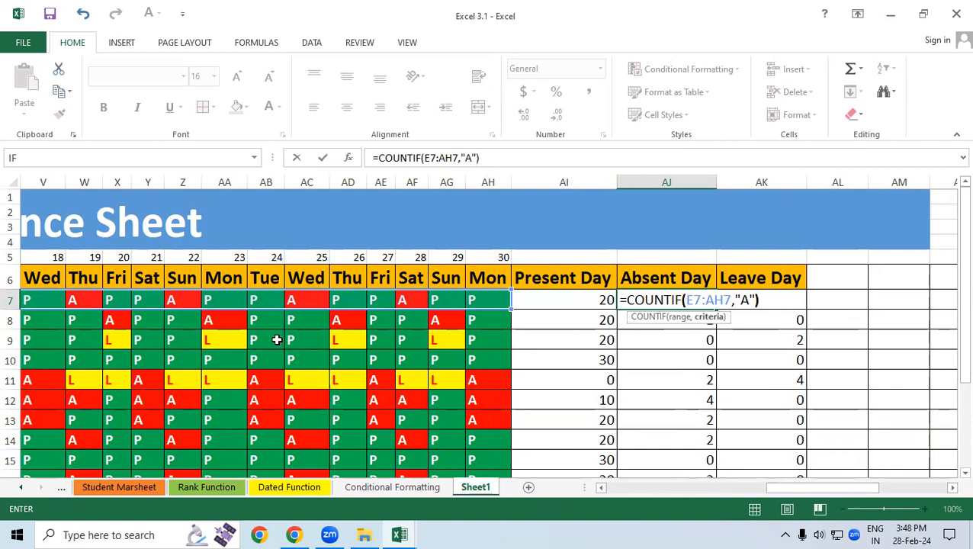
key("Return")
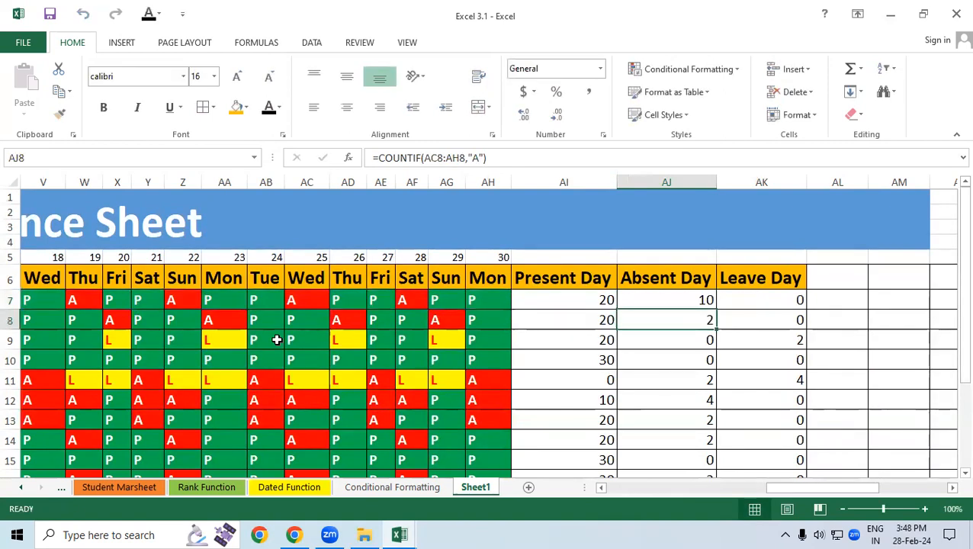
Fill the Absent Day formula from AJ7 down to AJ16
left_click(662, 299)
double_click(715, 310)
left_click_drag(866, 485, 671, 462)
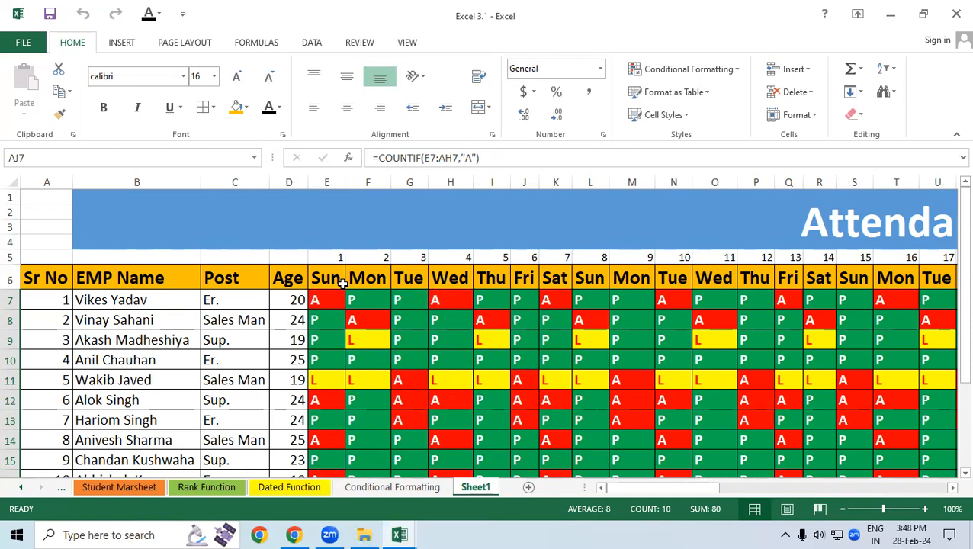
Add the column heading O.T. in AL6, beside Leave Day
left_click_drag(622, 488, 892, 490)
left_click(594, 282)
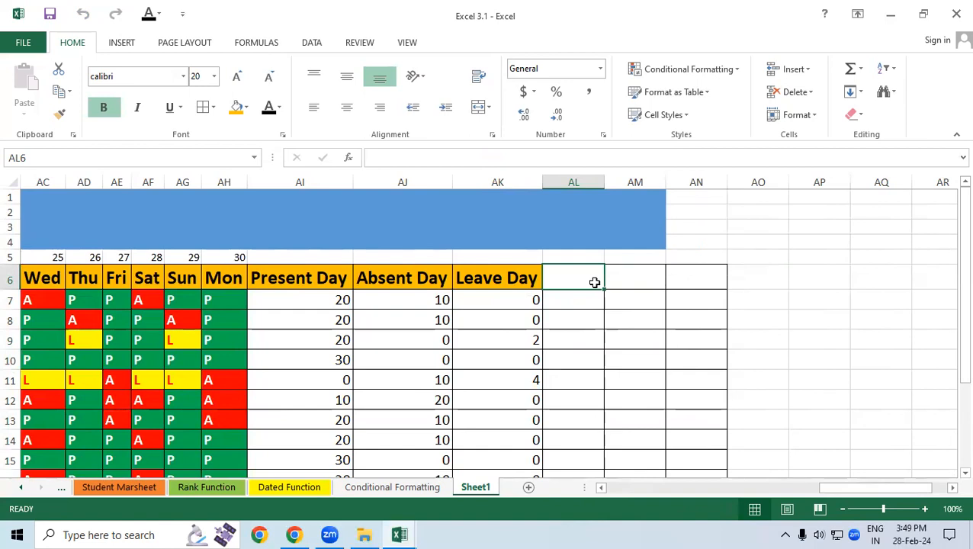
type("o")
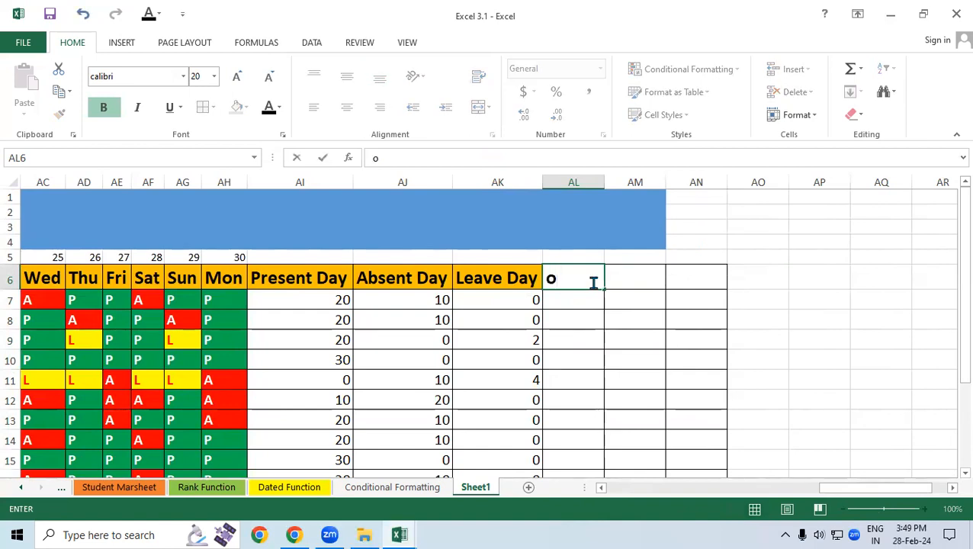
type(".t")
key("BackSpace")
key("BackSpace")
key("BackSpace")
type("O.T.")
key("Return")
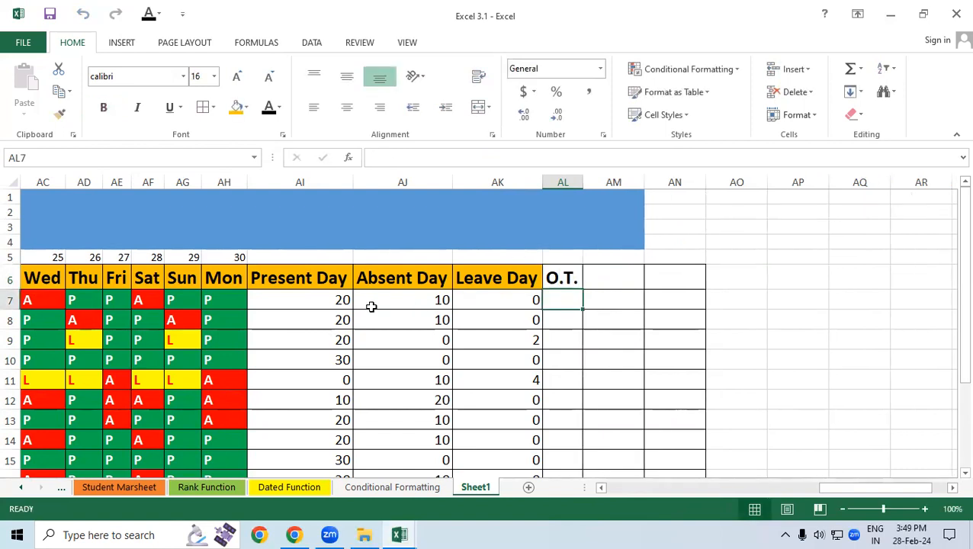
Review the present and absent day counts, and enter the O.T. values 20, 15 and 18 in AL7:AL9
left_click_drag(337, 298, 324, 403)
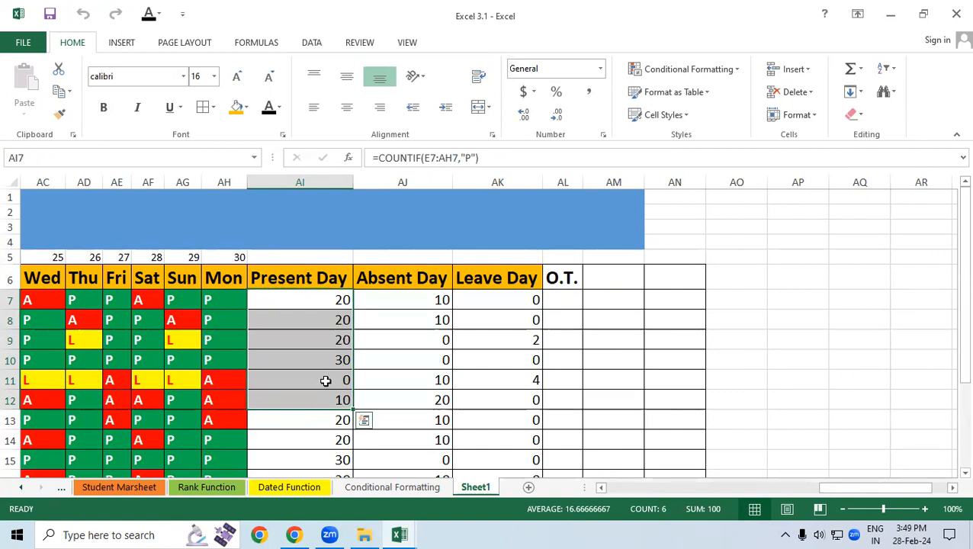
left_click_drag(406, 307, 415, 363)
left_click(561, 299)
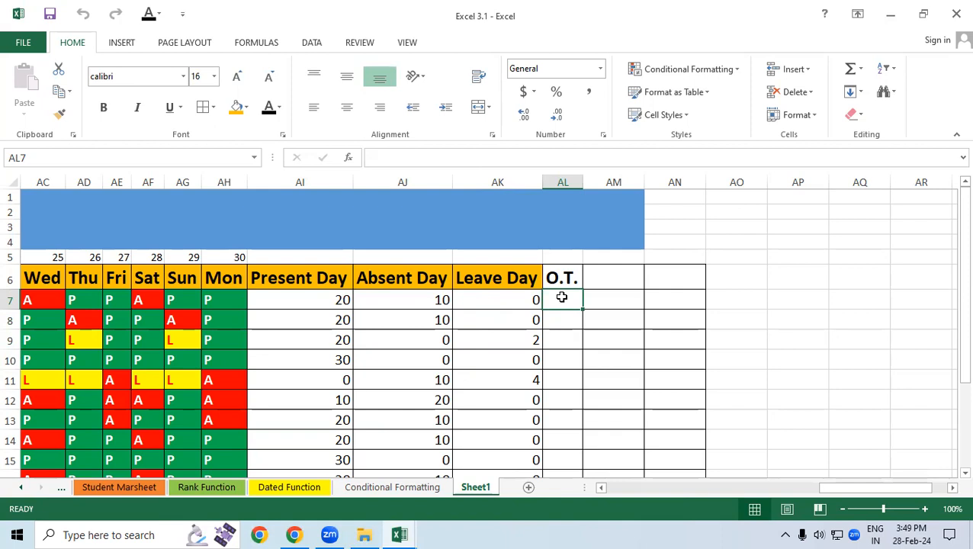
type("20")
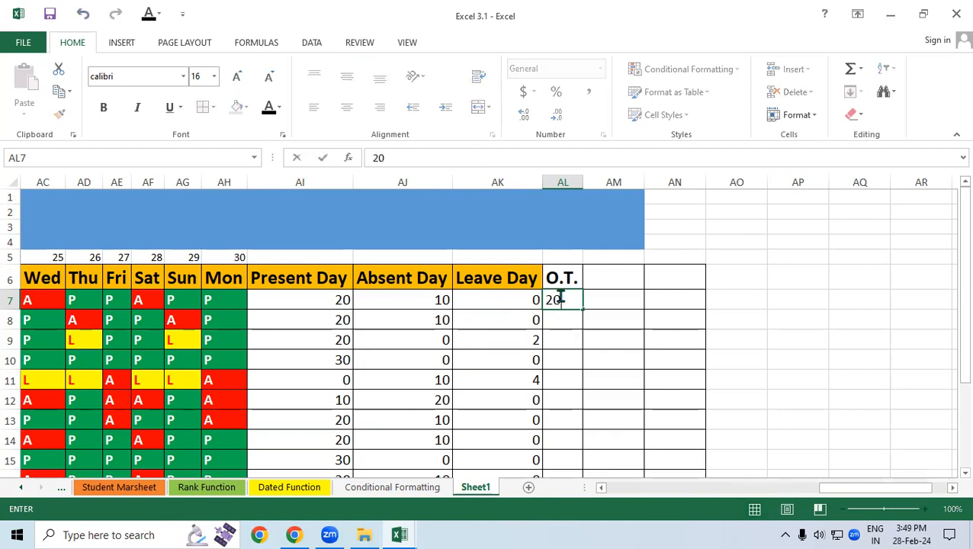
key("Return")
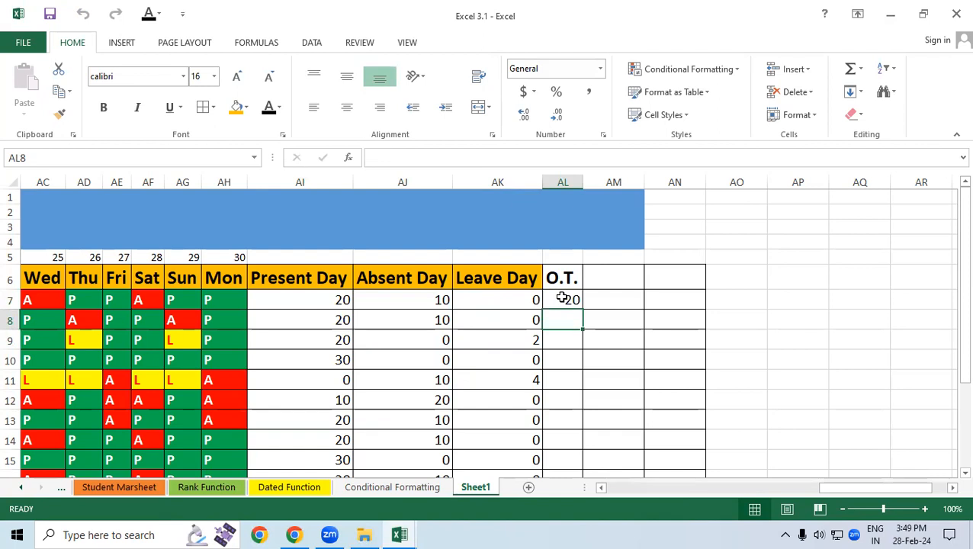
type("15")
key("Return")
type("18")
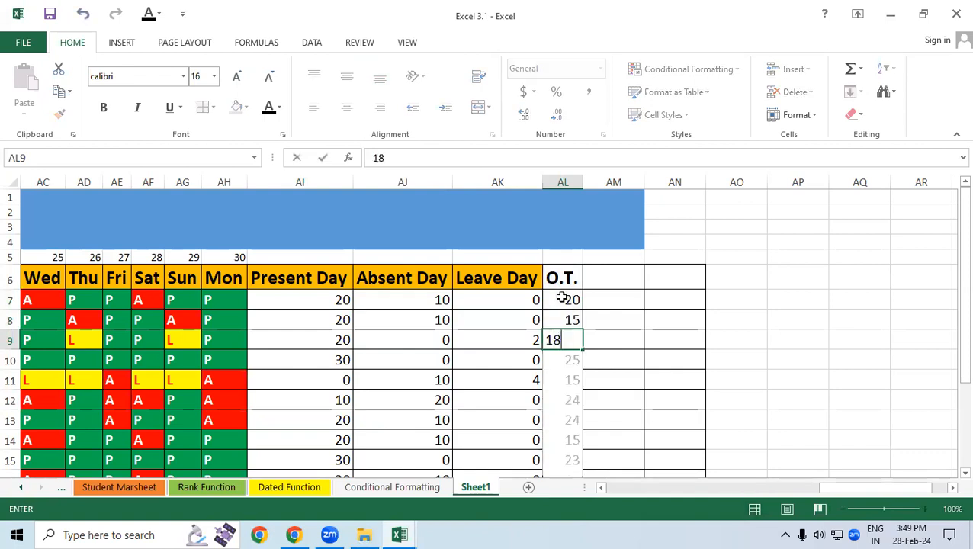
key("Return")
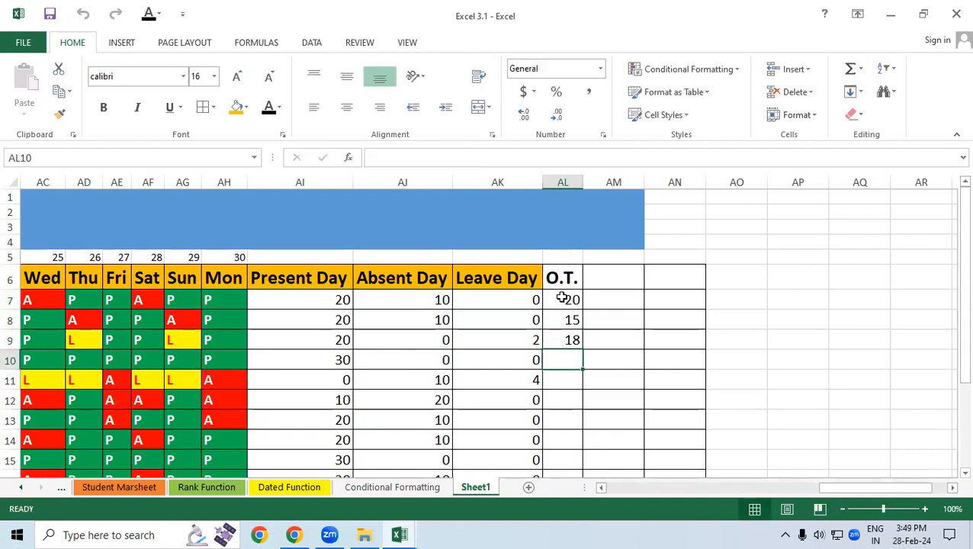
Enter the O.T. values 20 in AL10 and 22 in AL11, and correct AL11 to 0 to match that employee's attendance
type("20")
key("Return")
type("22")
key("Return")
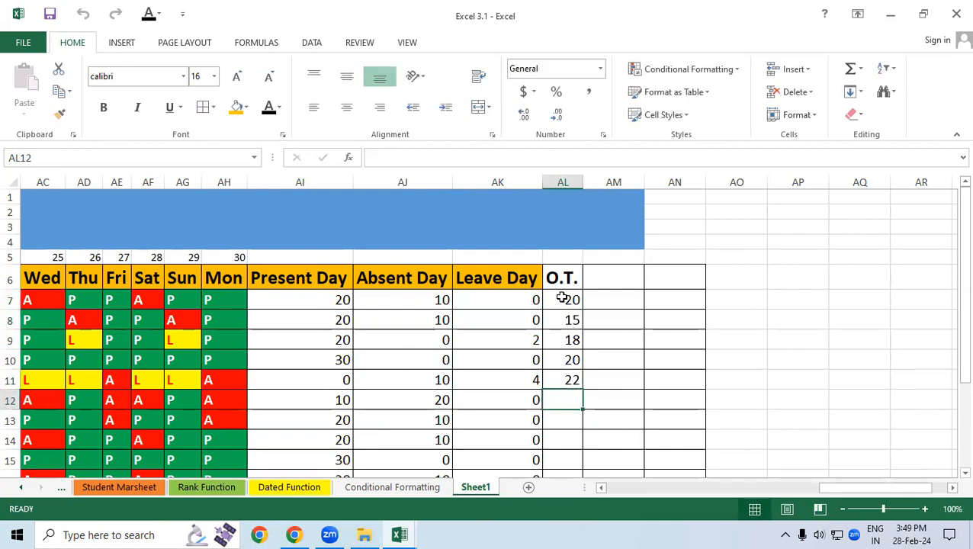
left_click(565, 379)
type("0")
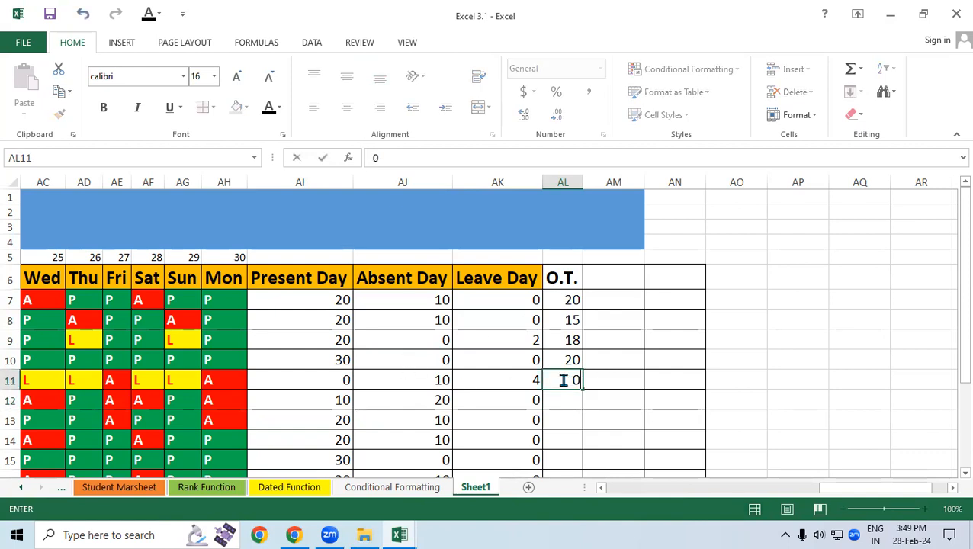
key("Return")
left_click(296, 374)
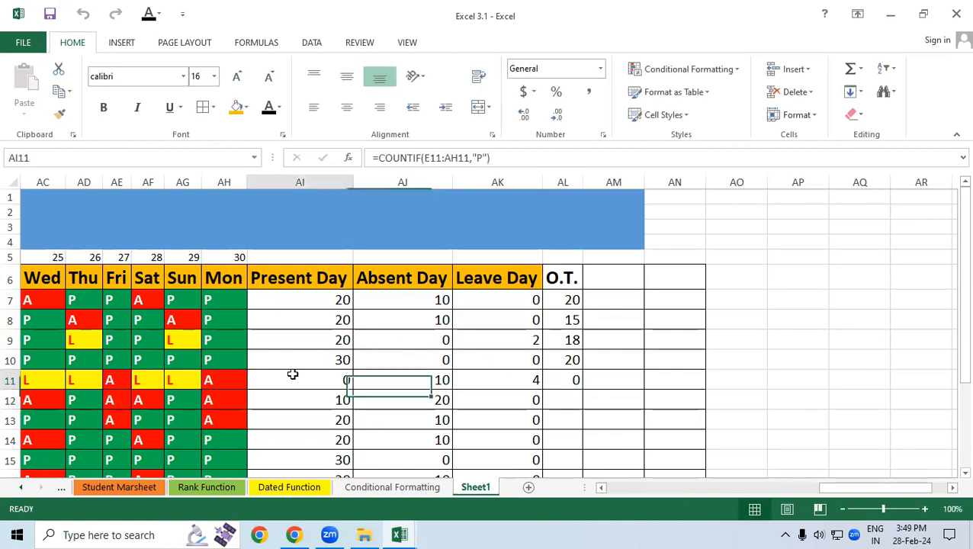
Enter the O.T. values 12, 18, 16, 17 and 13 in AL12:AL16
left_click(566, 391)
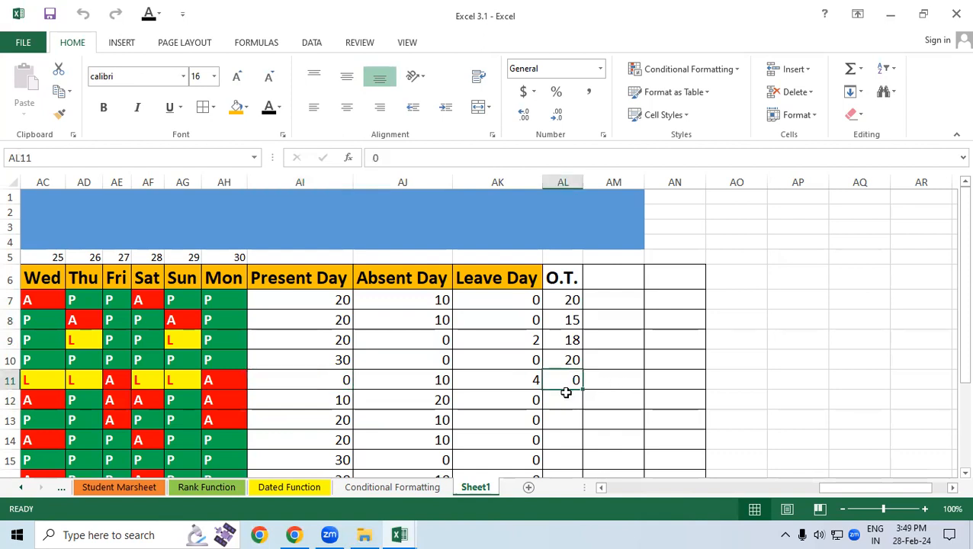
left_click(568, 393)
type("12")
key("Return")
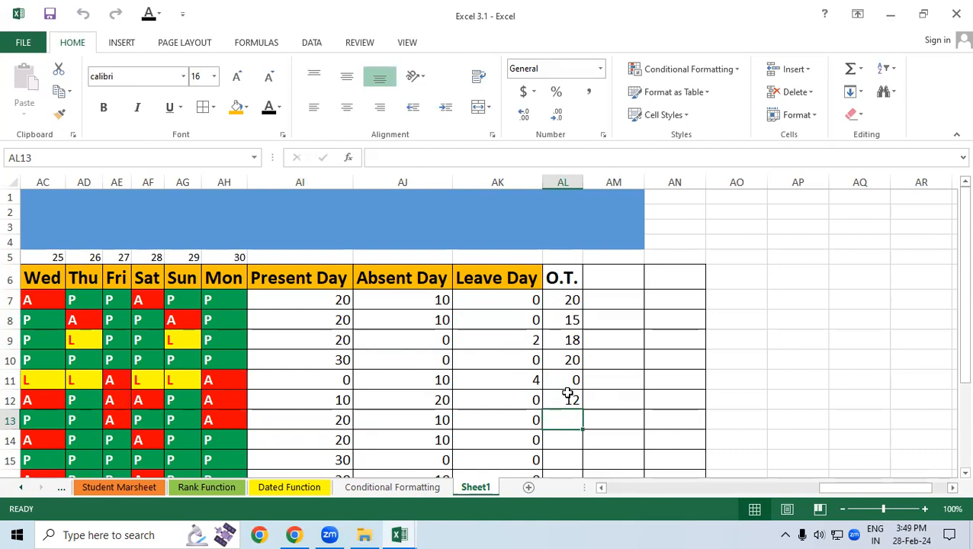
type("18")
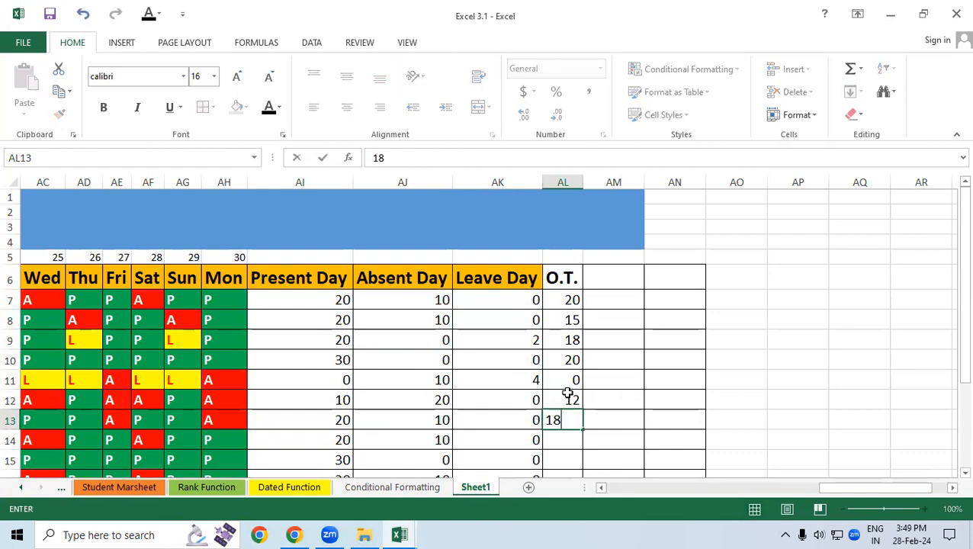
key("Return")
type("16")
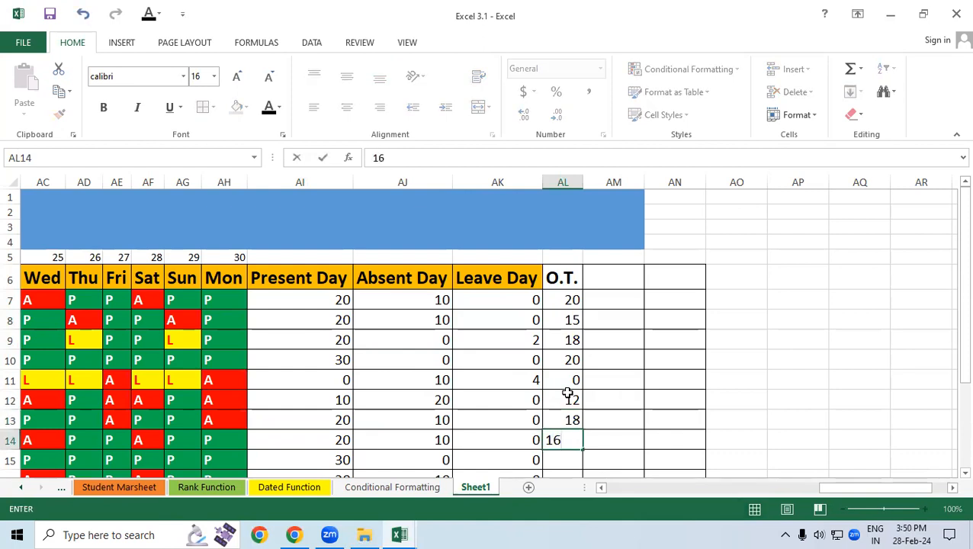
key("Return")
type("17")
key("Return")
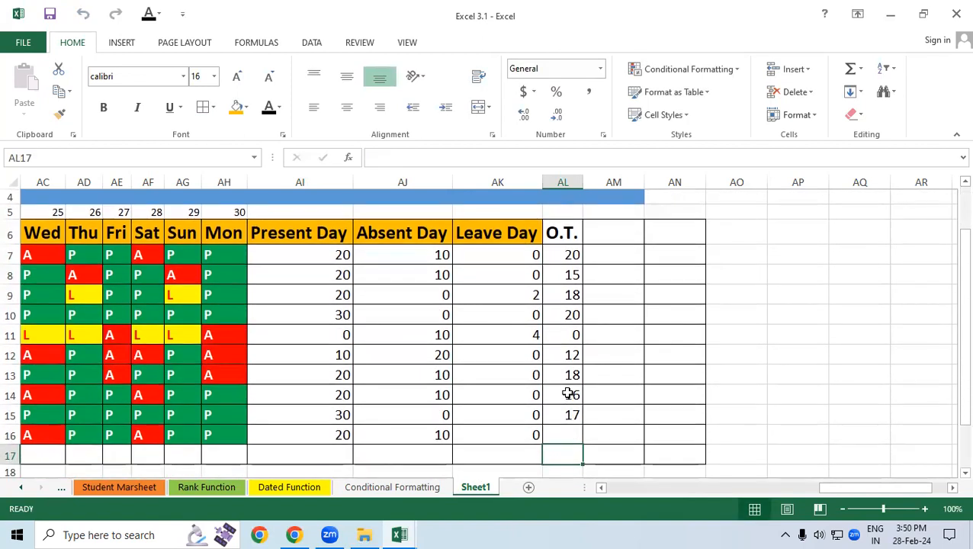
type("13")
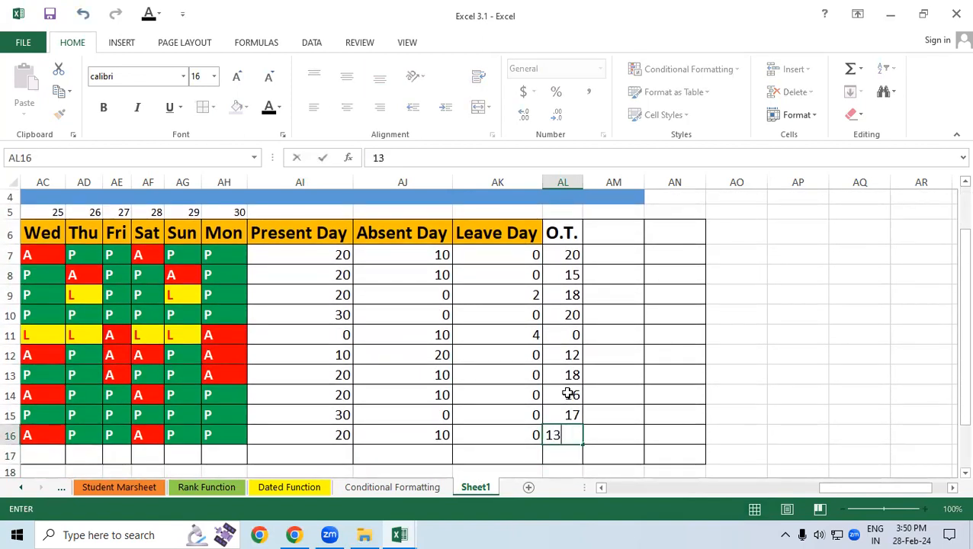
key("Return")
left_click_drag(573, 255, 573, 433)
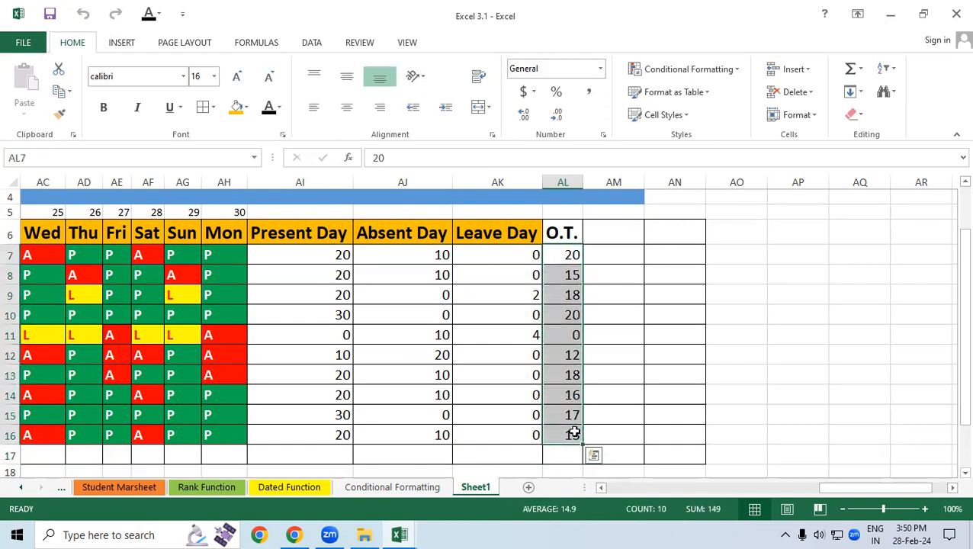
left_click(635, 283)
left_click_drag(565, 255, 572, 434)
left_click_drag(647, 426, 645, 421)
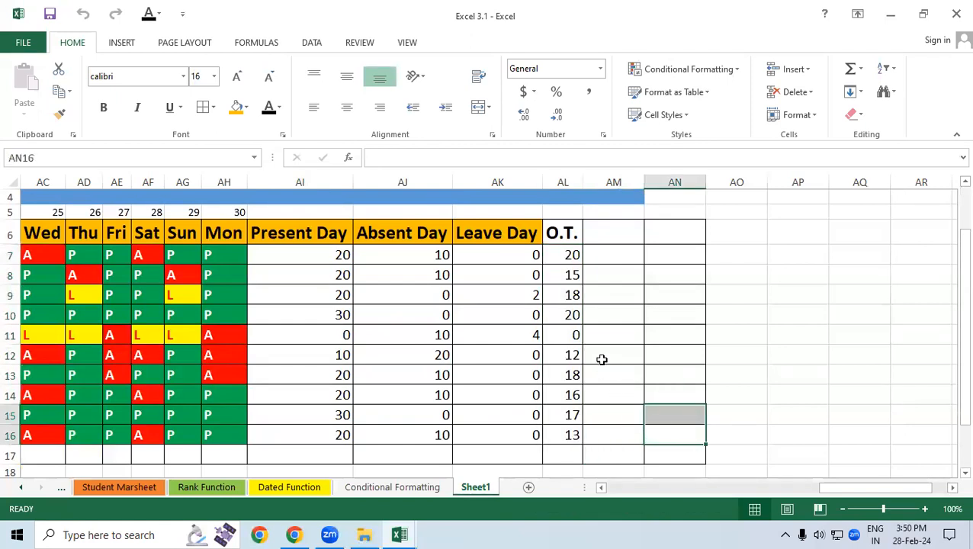
Apply the custom number format 0 "HRS" to the O.T. values in AL7:AL16
left_click_drag(565, 256, 572, 436)
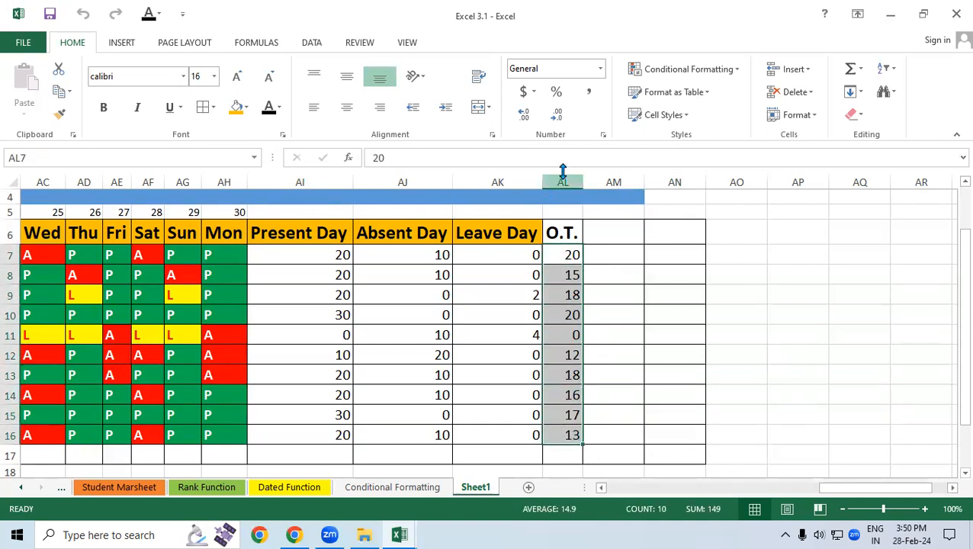
left_click(605, 136)
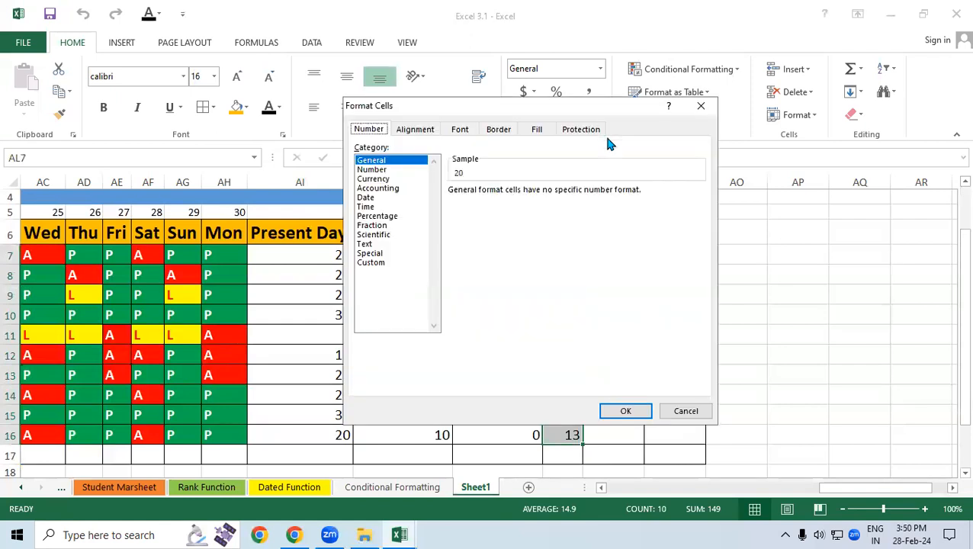
left_click(374, 262)
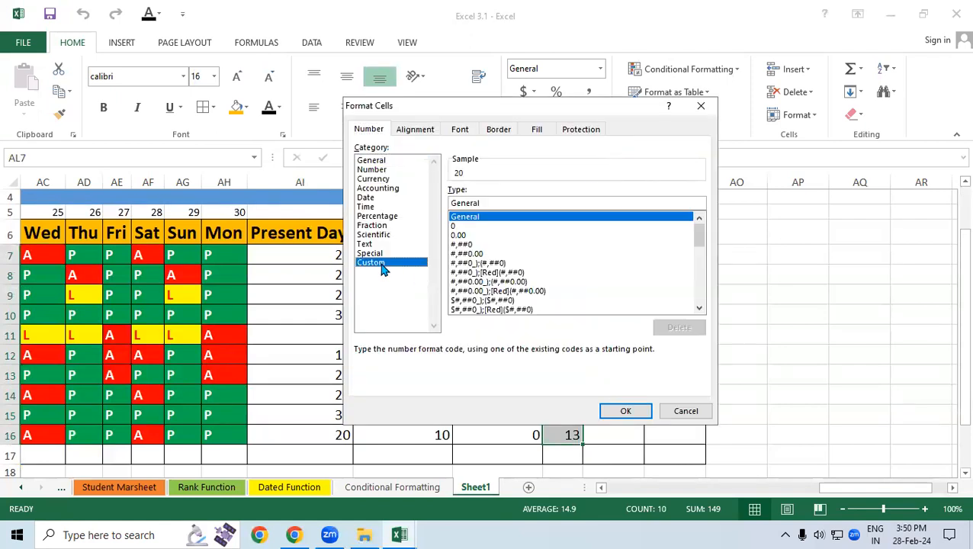
left_click(493, 203)
key("BackSpace")
key("BackSpace")
key("BackSpace")
key("BackSpace")
key("BackSpace")
key("BackSpace")
key("BackSpace")
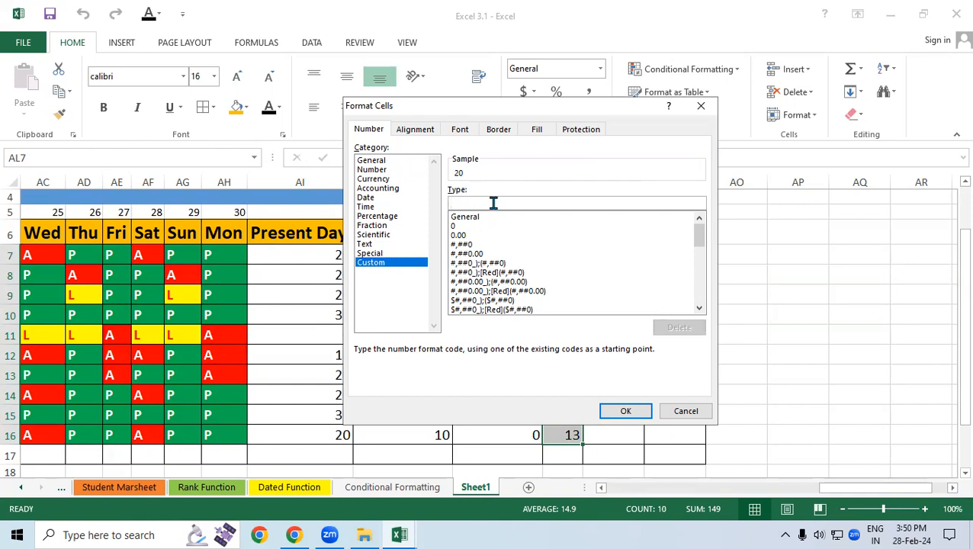
type("0")
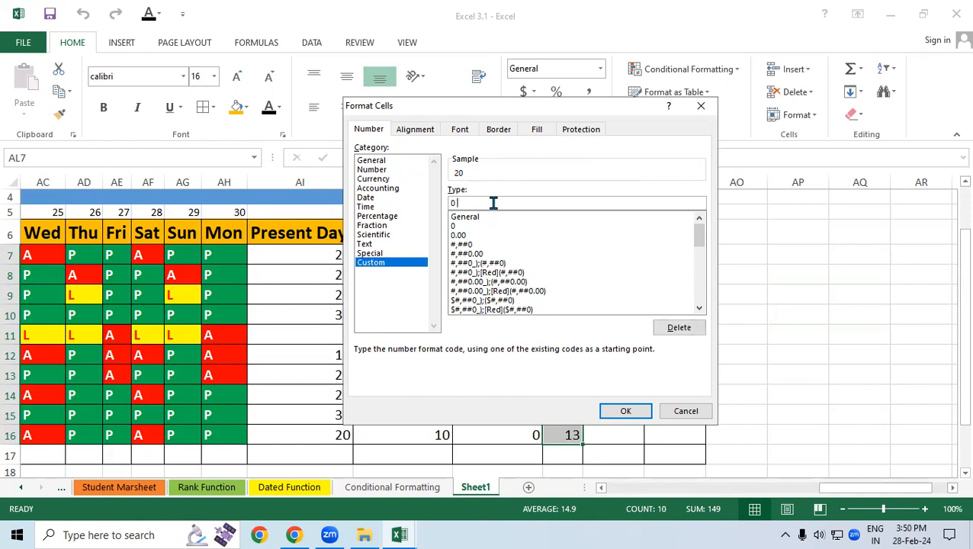
type(" \"HRS\"")
left_click(614, 410)
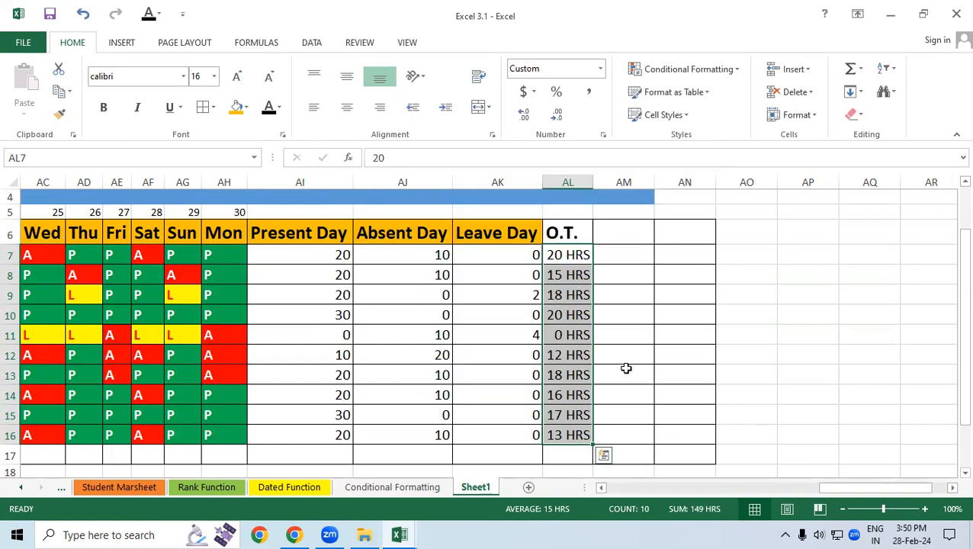
Check the custom number format code applied to the O.T. values in AL7:AL16
left_click(624, 335)
left_click_drag(574, 257, 560, 433)
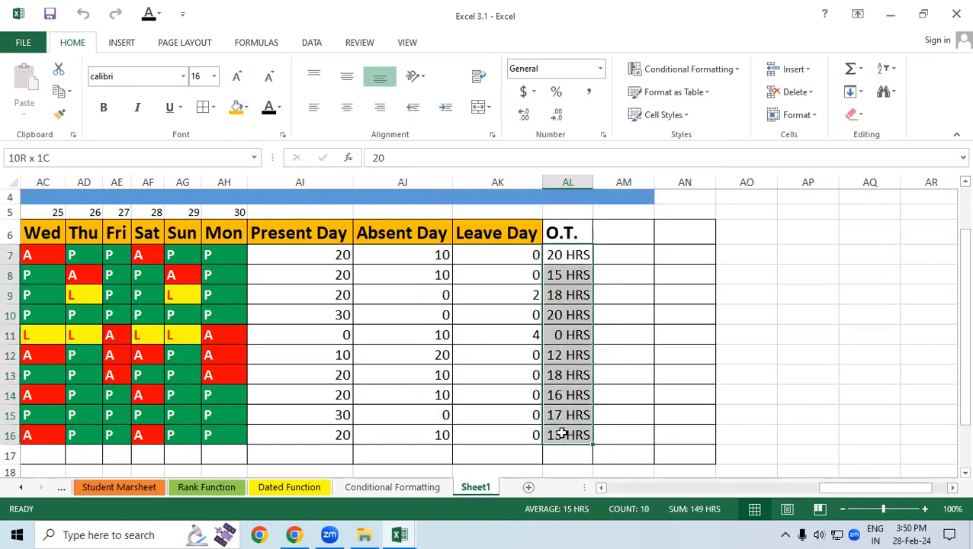
left_click(619, 391)
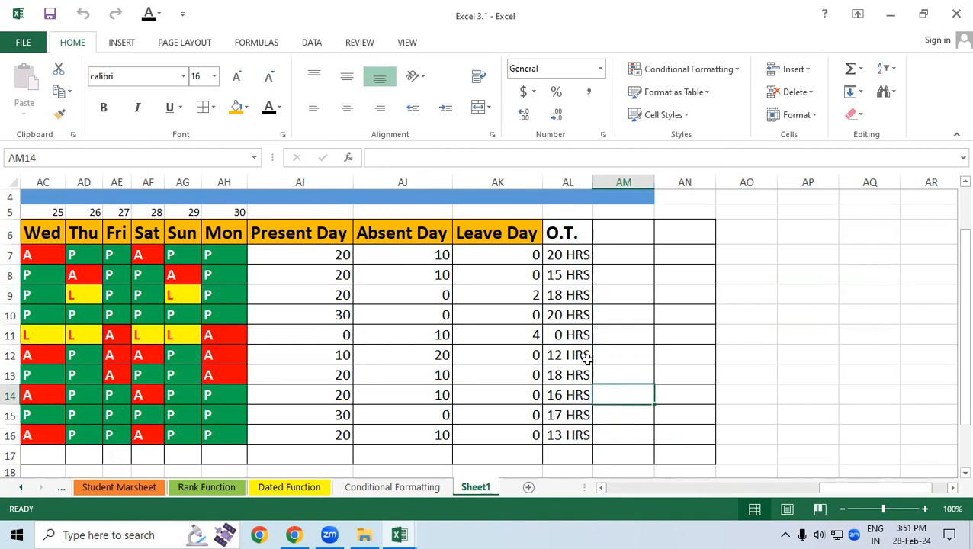
left_click(619, 317)
left_click_drag(573, 256, 569, 429)
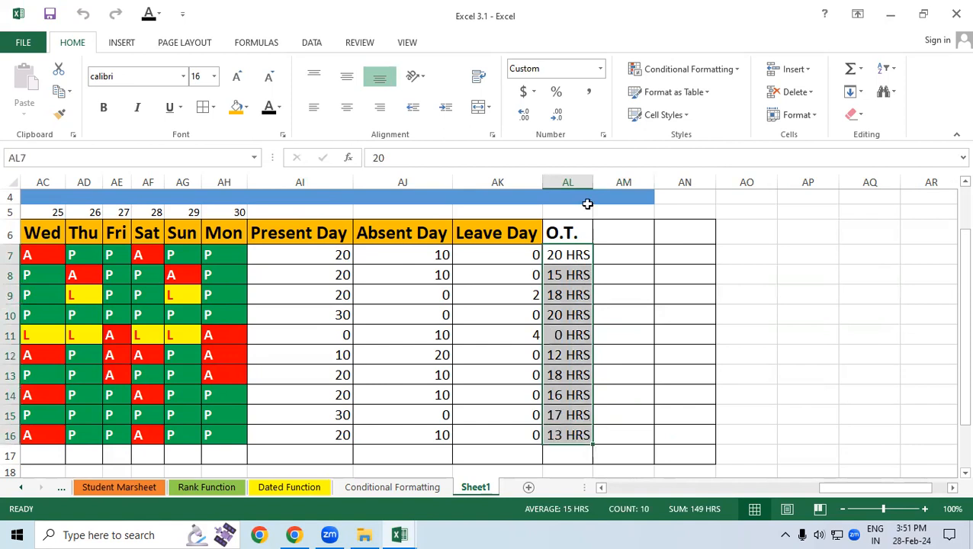
left_click(603, 135)
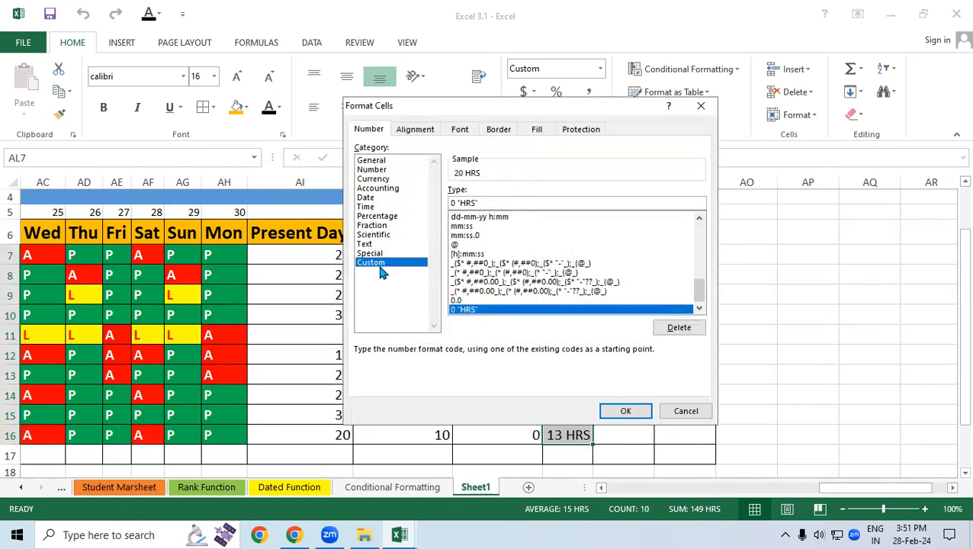
left_click(512, 199)
left_click(625, 412)
left_click(616, 355)
left_click_drag(572, 256, 569, 435)
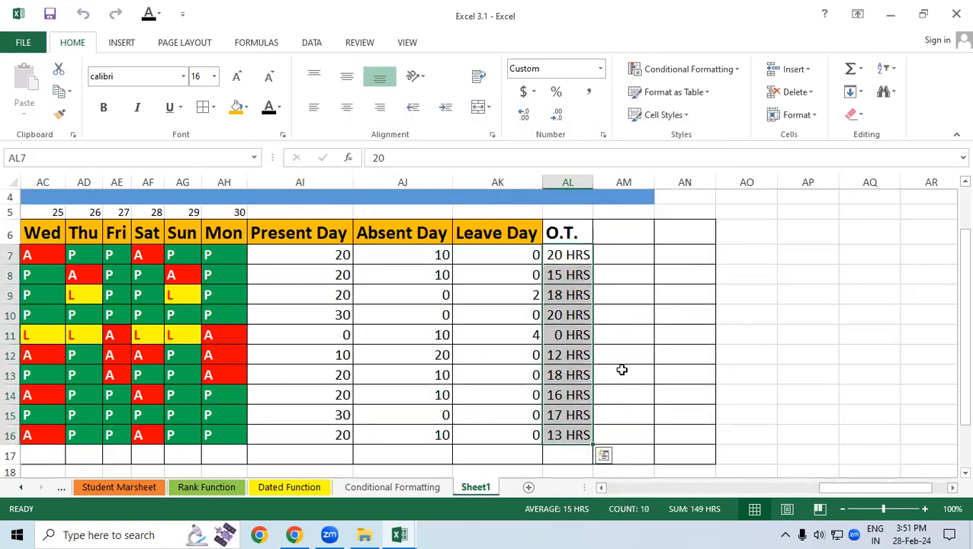
Copy the formatting of the Leave Day heading onto the O.T. heading in AL6
left_click(500, 232)
left_click(60, 113)
left_click(564, 232)
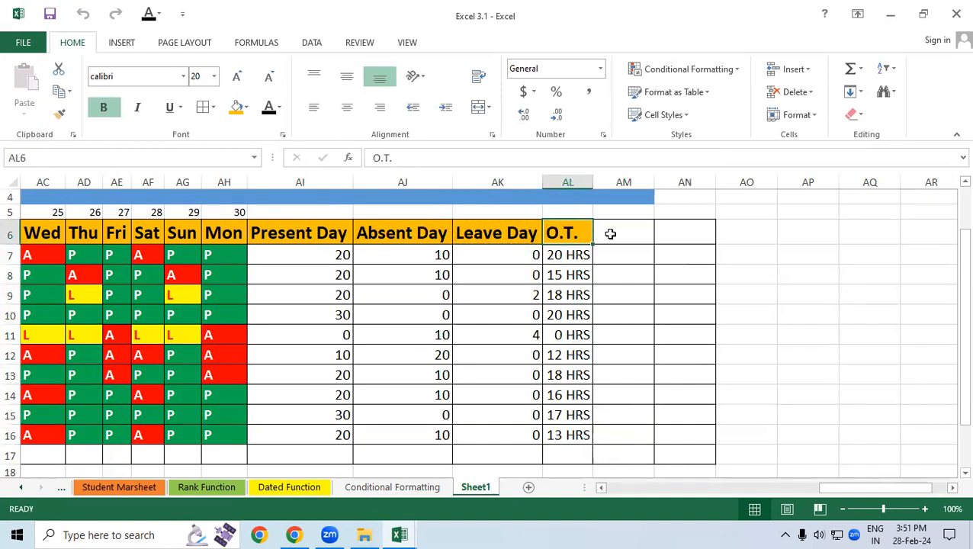
left_click(662, 234)
Review the attendance sheet from the employee details through the daily marks to the Present, Absent, Leave and O.T. columns
left_click_drag(835, 489, 427, 499)
left_click_drag(42, 237, 27, 389)
left_click_drag(105, 238, 135, 445)
left_click_drag(225, 256, 229, 375)
left_click_drag(271, 256, 271, 339)
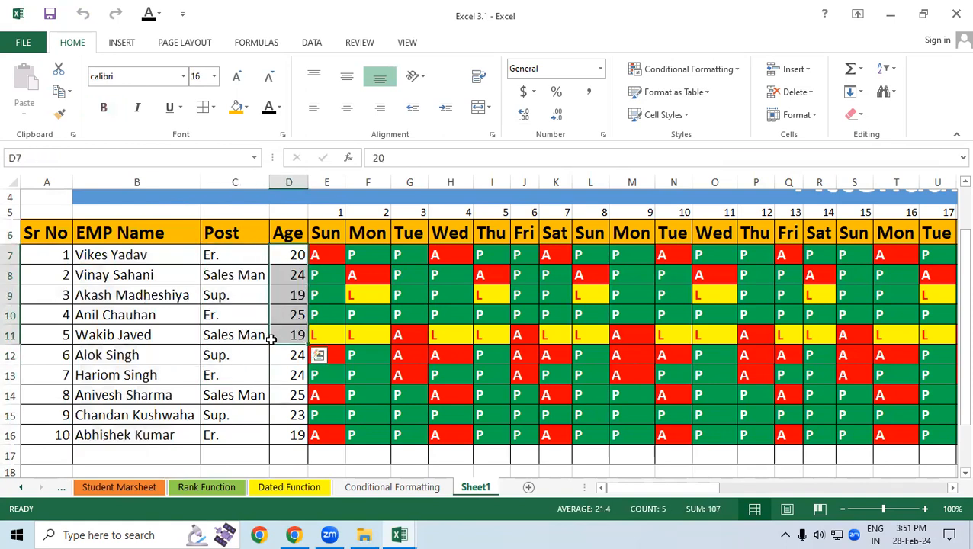
left_click_drag(318, 315, 421, 336)
left_click_drag(514, 254, 512, 406)
left_click(587, 237)
left_click_drag(587, 236, 587, 433)
left_click_drag(669, 235, 706, 415)
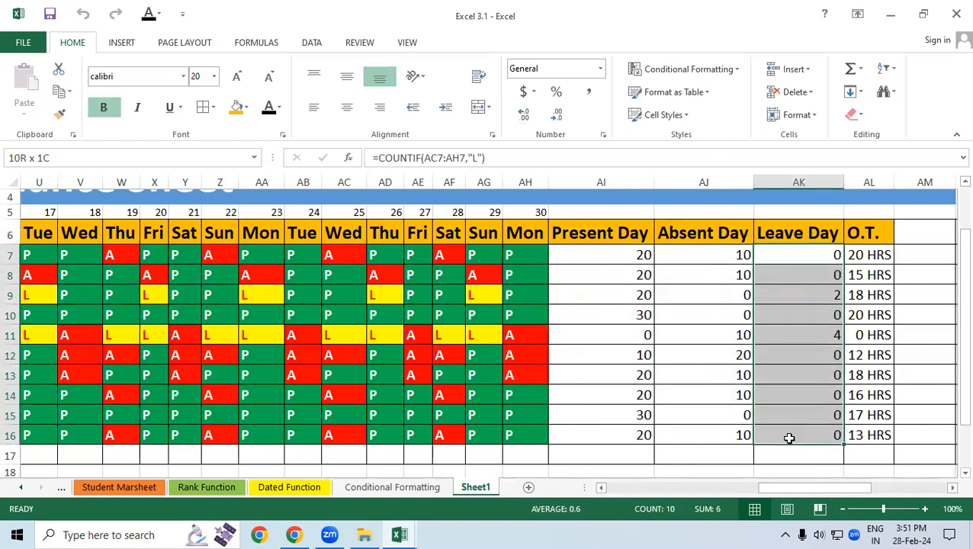
left_click_drag(864, 234, 857, 436)
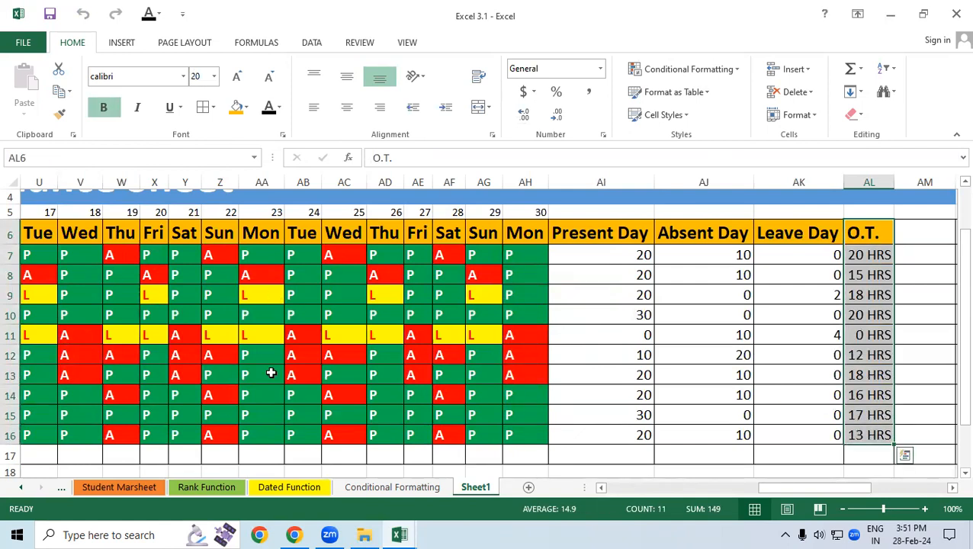
left_click(259, 333)
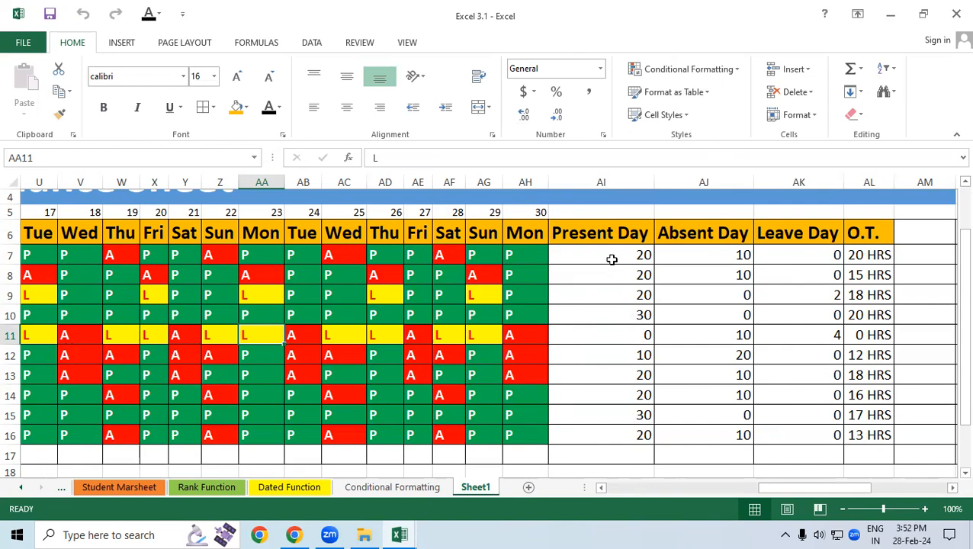
left_click_drag(781, 494, 931, 479)
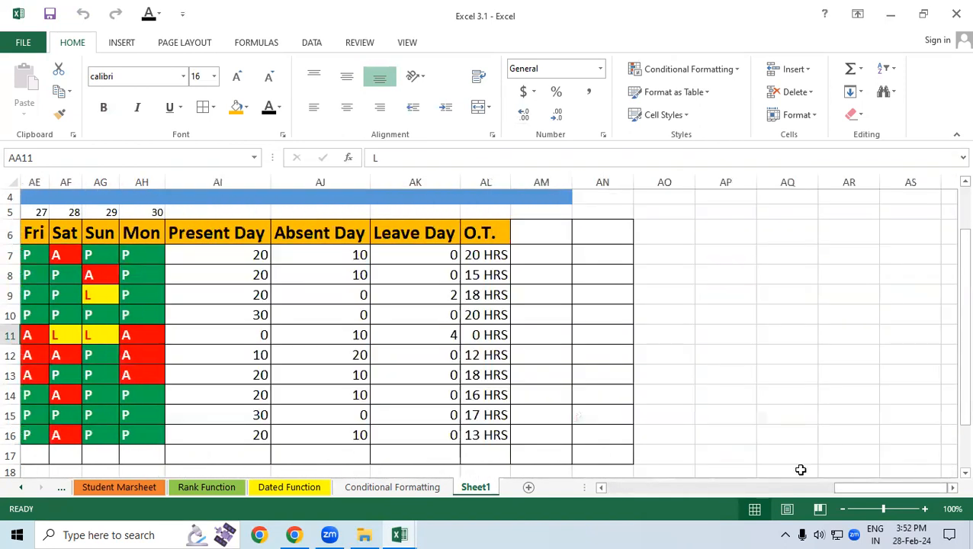